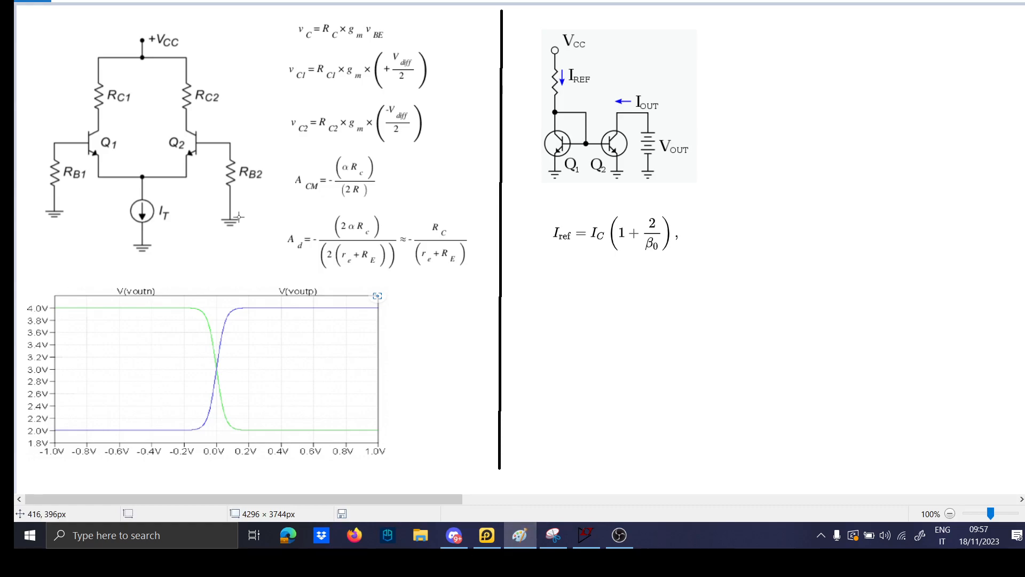
# Choose a red brush and draw downward current arrows above the collector resistors RC1 and RC2
pyautogui.click(67, 2)
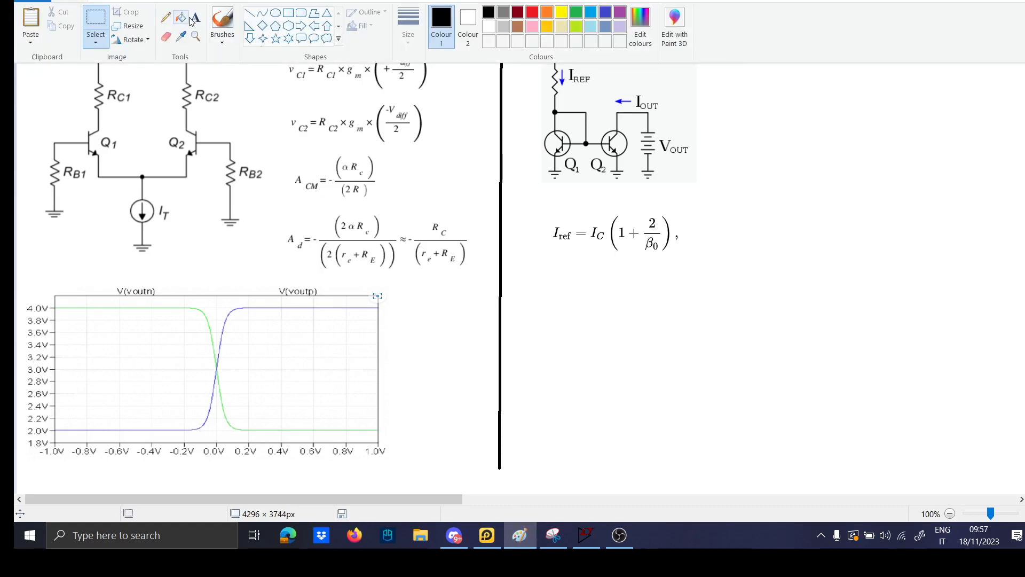
pyautogui.click(223, 23)
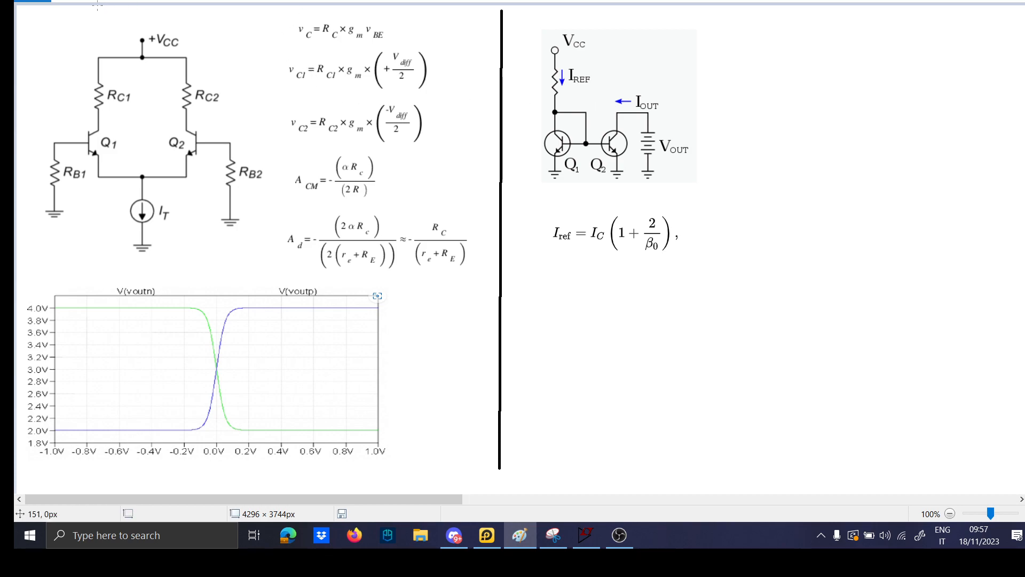
pyautogui.click(73, 1)
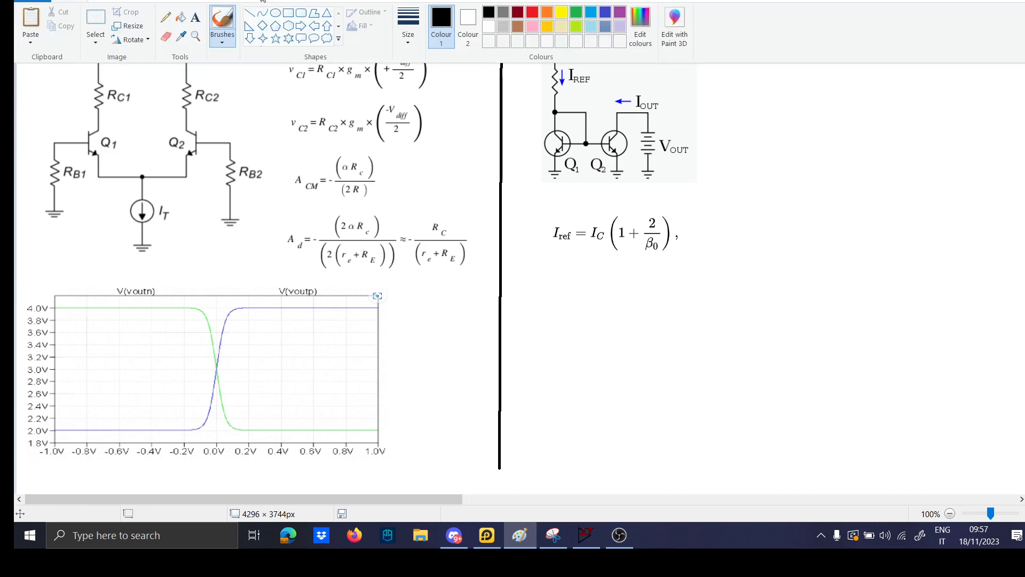
pyautogui.click(532, 15)
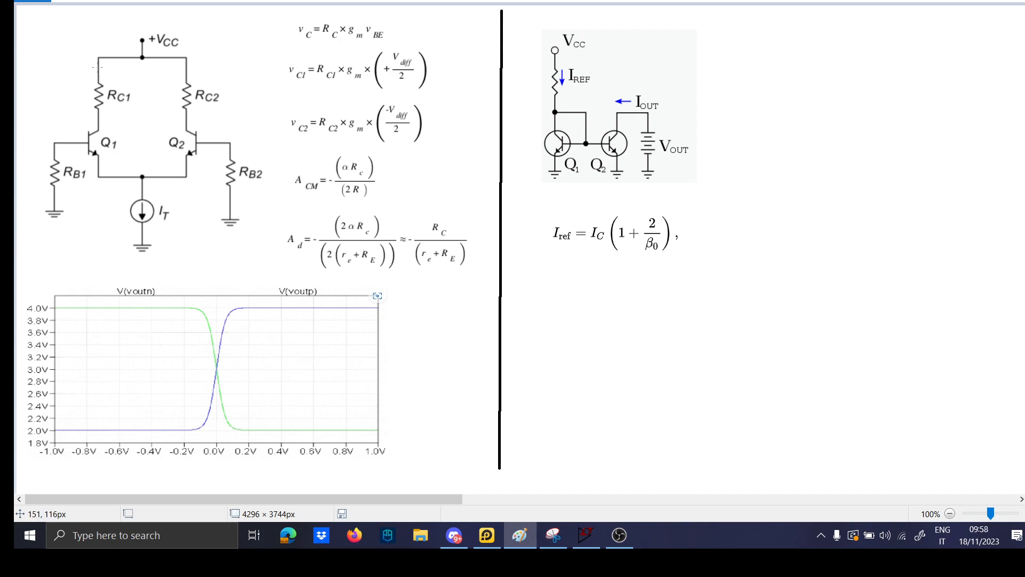
pyautogui.moveTo(95, 64); pyautogui.dragTo(96, 75)
pyautogui.moveTo(188, 65); pyautogui.dragTo(192, 76)
# Circle the vC formula in red and write the handwritten expression Ic = gm Vbe beside it
pyautogui.moveTo(301, 36)
pyautogui.mouseDown()
pyautogui.moveTo(394, 42)
pyautogui.moveTo(368, 11)
pyautogui.moveTo(280, 24)
pyautogui.moveTo(314, 39)
pyautogui.mouseUp()
pyautogui.moveTo(213, 25)
pyautogui.mouseDown()
pyautogui.moveTo(248, 41)
pyautogui.moveTo(247, 53)
pyautogui.moveTo(259, 38)
pyautogui.mouseUp()
pyautogui.moveTo(259, 31)
pyautogui.mouseDown()
pyautogui.moveTo(267, 47)
pyautogui.moveTo(278, 36)
pyautogui.mouseUp()
pyautogui.moveTo(271, 43); pyautogui.dragTo(278, 42)
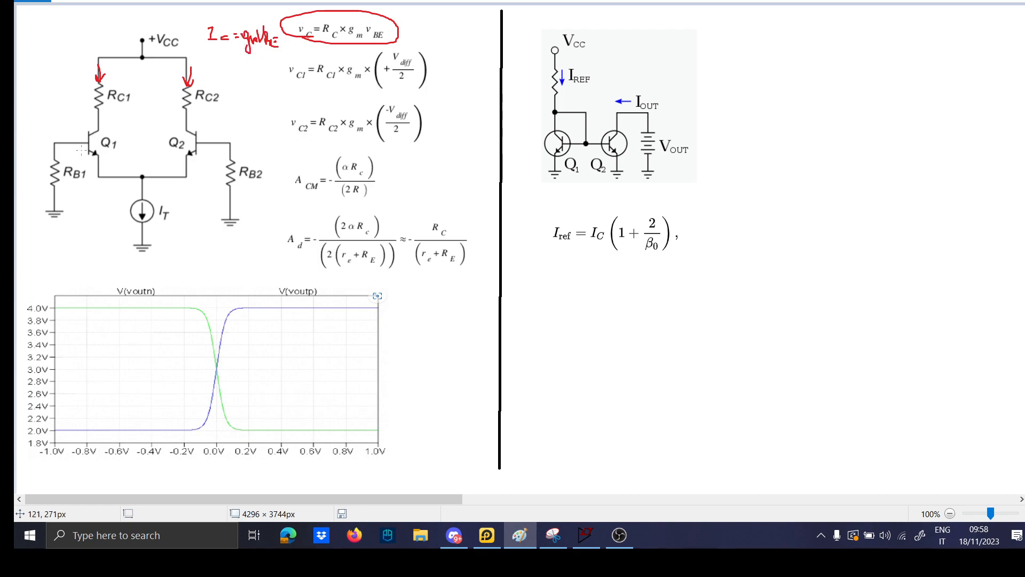
# Mark the bases of Q1 and Q2 with B, Q1's emitter with E, and draw emitter-to-base arrows on both transistors
pyautogui.moveTo(61, 124)
pyautogui.mouseDown()
pyautogui.moveTo(61, 139)
pyautogui.moveTo(110, 163)
pyautogui.mouseUp()
pyautogui.moveTo(206, 126); pyautogui.dragTo(208, 143)
pyautogui.moveTo(78, 151)
pyautogui.mouseDown()
pyautogui.moveTo(95, 175)
pyautogui.moveTo(84, 155)
pyautogui.mouseUp()
pyautogui.moveTo(189, 176); pyautogui.dragTo(205, 167)
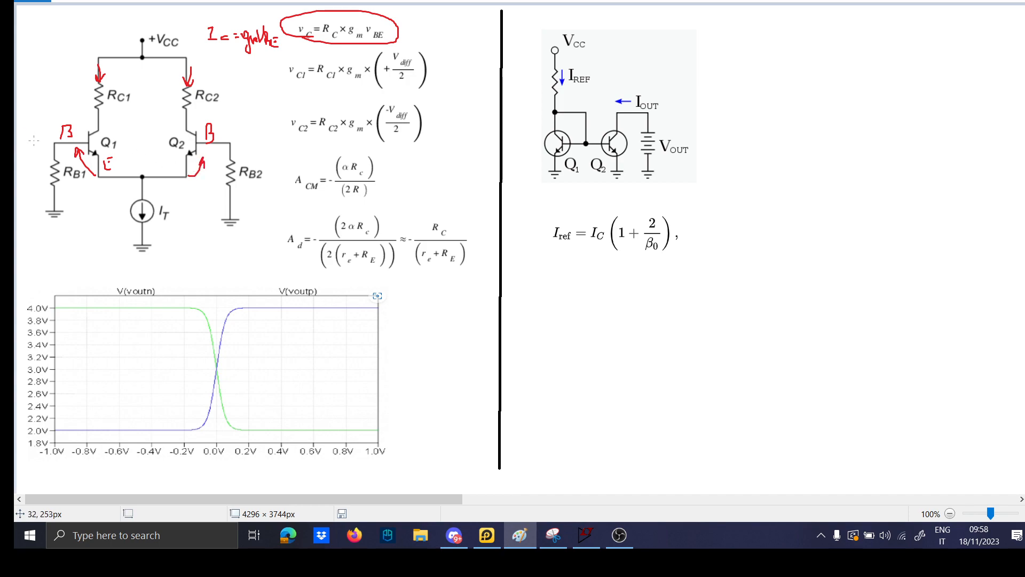
# Draw and label input leads at the bases of Q1 and Q2, and mark resistor RB1 in red
pyautogui.moveTo(53, 141); pyautogui.dragTo(36, 141)
pyautogui.moveTo(39, 116)
pyautogui.mouseDown()
pyautogui.moveTo(47, 127)
pyautogui.moveTo(51, 117)
pyautogui.mouseUp()
pyautogui.moveTo(234, 143); pyautogui.dragTo(246, 150)
pyautogui.moveTo(249, 144); pyautogui.dragTo(261, 157)
pyautogui.moveTo(56, 176); pyautogui.dragTo(64, 224)
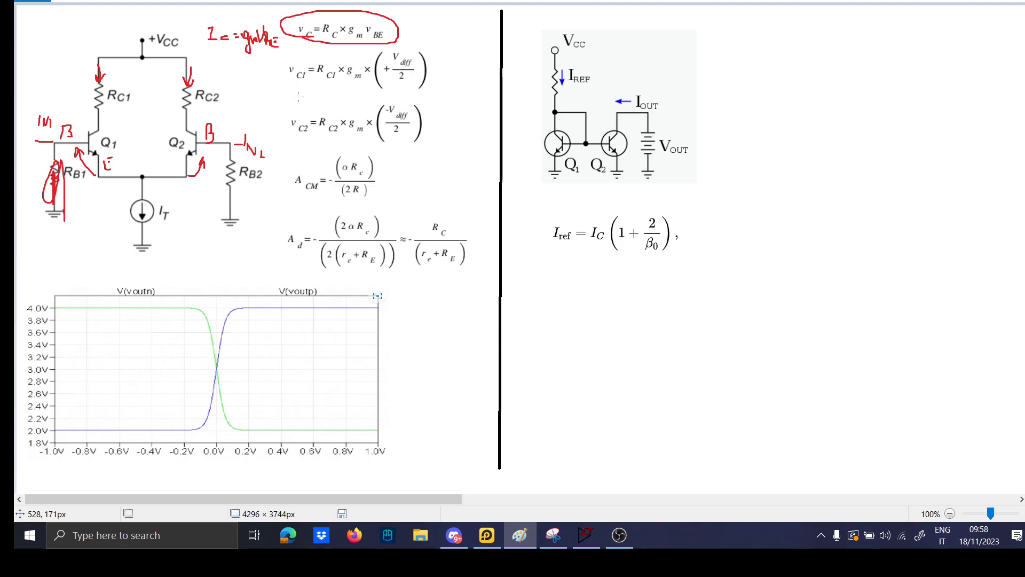
# Write Vdiff beside the differential pair and label the collector nodes VC1 and VC2
pyautogui.moveTo(238, 82)
pyautogui.mouseDown()
pyautogui.moveTo(261, 104)
pyautogui.moveTo(273, 88)
pyautogui.moveTo(267, 118)
pyautogui.mouseUp()
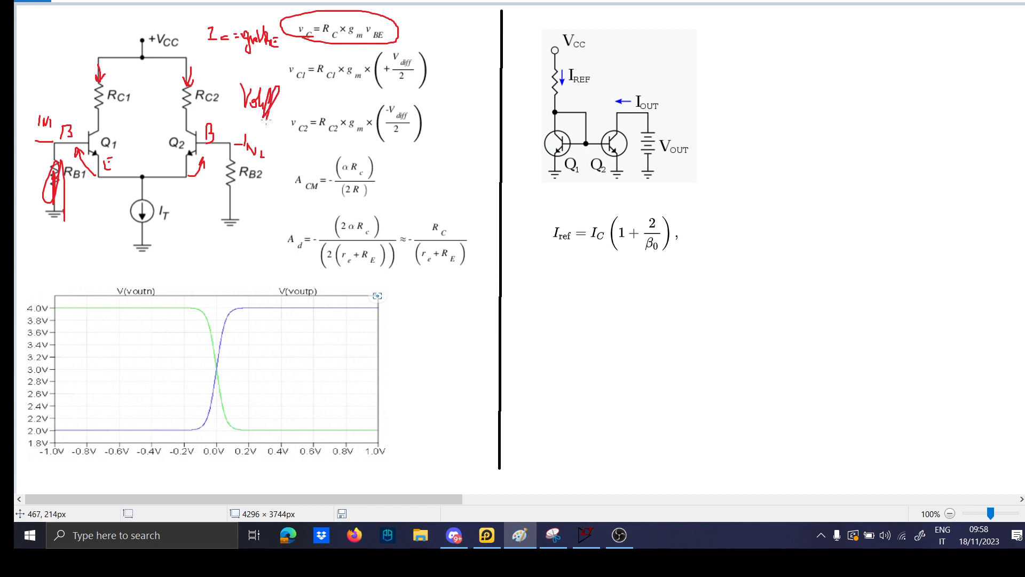
pyautogui.moveTo(186, 121)
pyautogui.mouseDown()
pyautogui.moveTo(152, 120)
pyautogui.moveTo(158, 108)
pyautogui.moveTo(170, 119)
pyautogui.mouseUp()
pyautogui.moveTo(98, 120); pyautogui.dragTo(116, 119)
pyautogui.moveTo(115, 117); pyautogui.dragTo(129, 127)
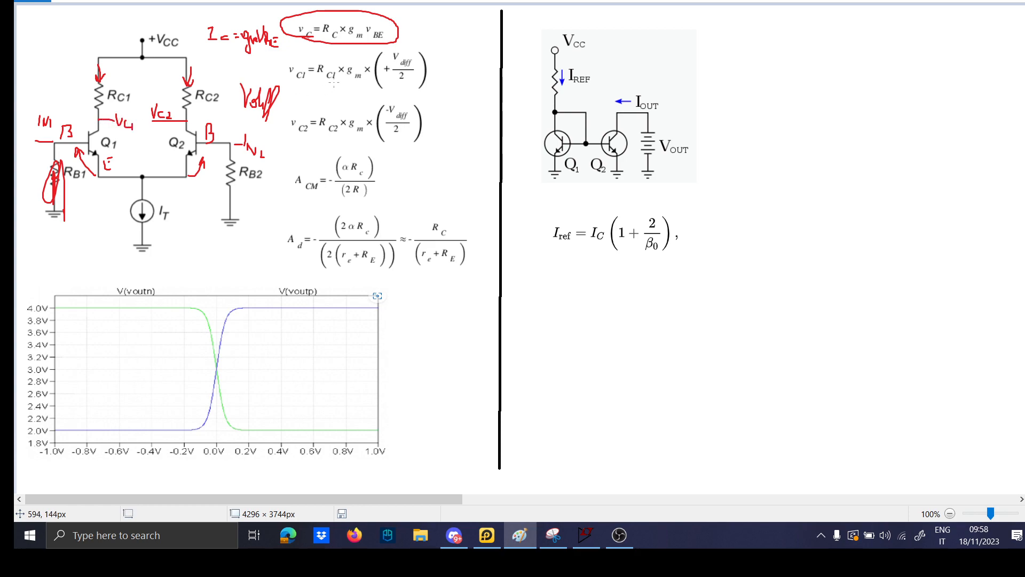
# Circle the vC1, vC2, ACM and Ad formulas, and trace and encircle the crossing output curves on the voltage graph
pyautogui.moveTo(357, 49)
pyautogui.mouseDown()
pyautogui.moveTo(307, 47)
pyautogui.moveTo(339, 94)
pyautogui.moveTo(429, 61)
pyautogui.moveTo(353, 47)
pyautogui.mouseUp()
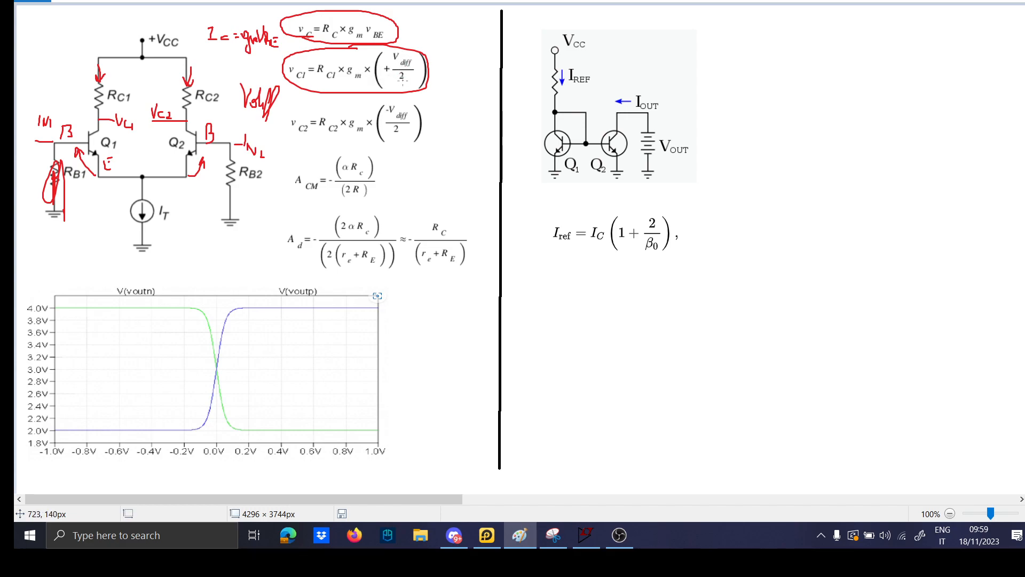
pyautogui.moveTo(311, 100)
pyautogui.mouseDown()
pyautogui.moveTo(297, 103)
pyautogui.moveTo(327, 144)
pyautogui.moveTo(363, 101)
pyautogui.moveTo(312, 105)
pyautogui.mouseUp()
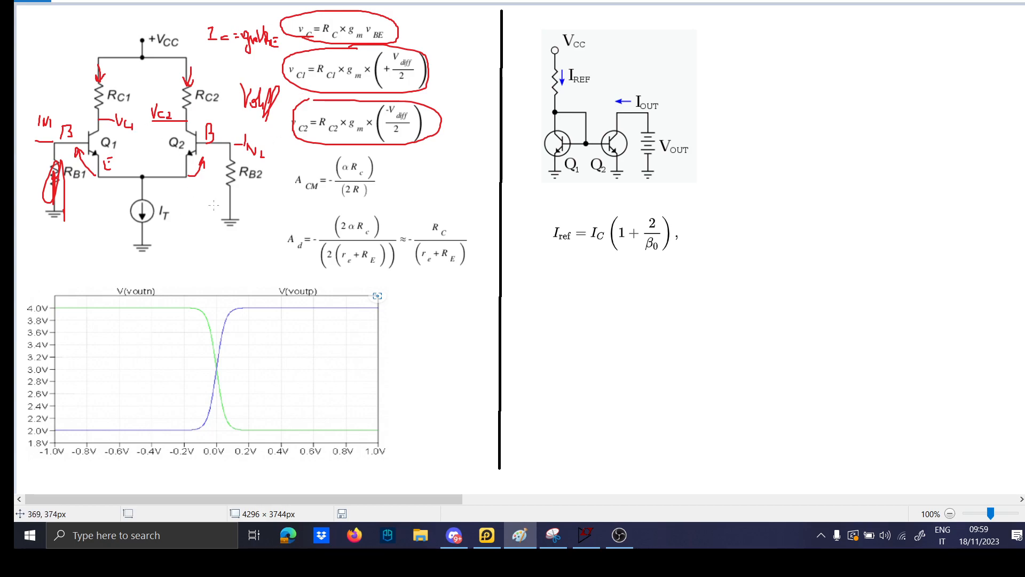
pyautogui.moveTo(54, 309)
pyautogui.mouseDown()
pyautogui.moveTo(198, 319)
pyautogui.moveTo(232, 416)
pyautogui.moveTo(341, 426)
pyautogui.mouseUp()
pyautogui.moveTo(170, 428)
pyautogui.mouseDown()
pyautogui.moveTo(195, 409)
pyautogui.moveTo(239, 296)
pyautogui.moveTo(235, 462)
pyautogui.moveTo(216, 287)
pyautogui.mouseUp()
pyautogui.moveTo(291, 191)
pyautogui.mouseDown()
pyautogui.moveTo(331, 207)
pyautogui.moveTo(393, 153)
pyautogui.moveTo(291, 169)
pyautogui.moveTo(287, 189)
pyautogui.moveTo(342, 284)
pyautogui.moveTo(484, 240)
pyautogui.moveTo(358, 199)
pyautogui.mouseUp()
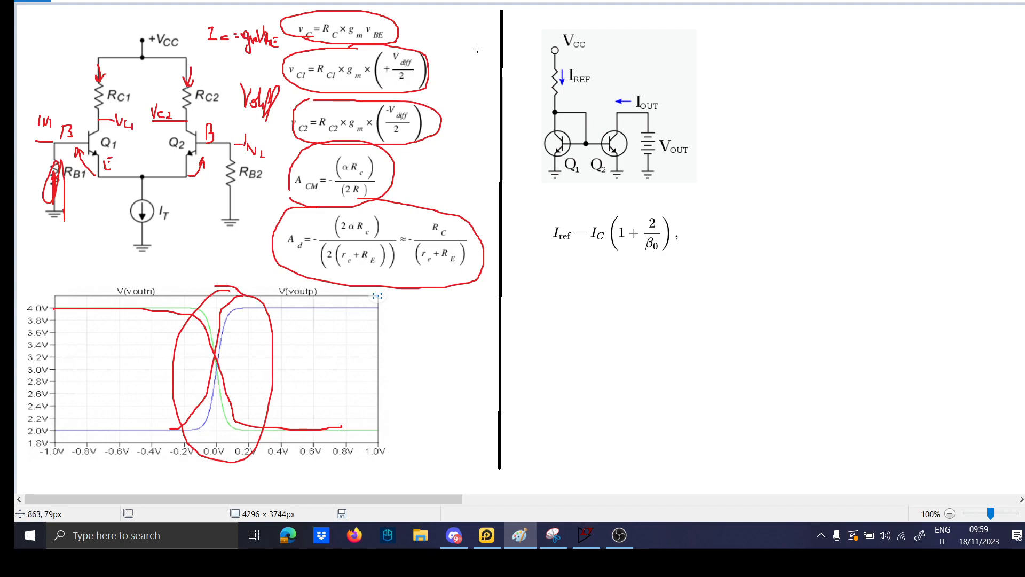
# Annotate the current mirror with arrows from the Ad formula and towards IOUT, circling the Iref formula, VCC, IREF and Q2
pyautogui.moveTo(490, 235)
pyautogui.mouseDown()
pyautogui.moveTo(603, 213)
pyautogui.moveTo(602, 184)
pyautogui.moveTo(592, 198)
pyautogui.moveTo(608, 191)
pyautogui.mouseUp()
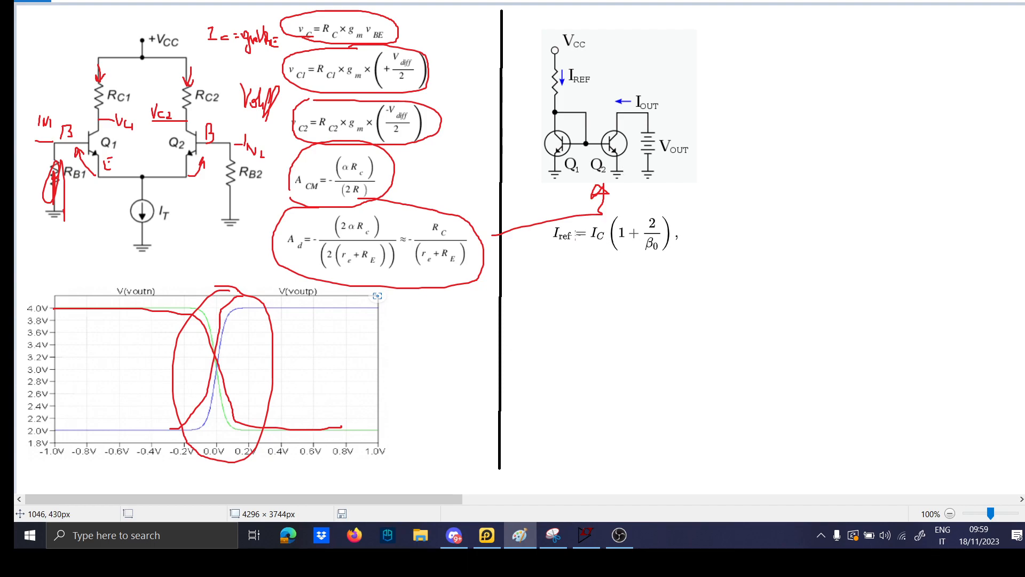
pyautogui.moveTo(570, 218)
pyautogui.mouseDown()
pyautogui.moveTo(558, 222)
pyautogui.moveTo(593, 267)
pyautogui.moveTo(694, 217)
pyautogui.moveTo(575, 214)
pyautogui.mouseUp()
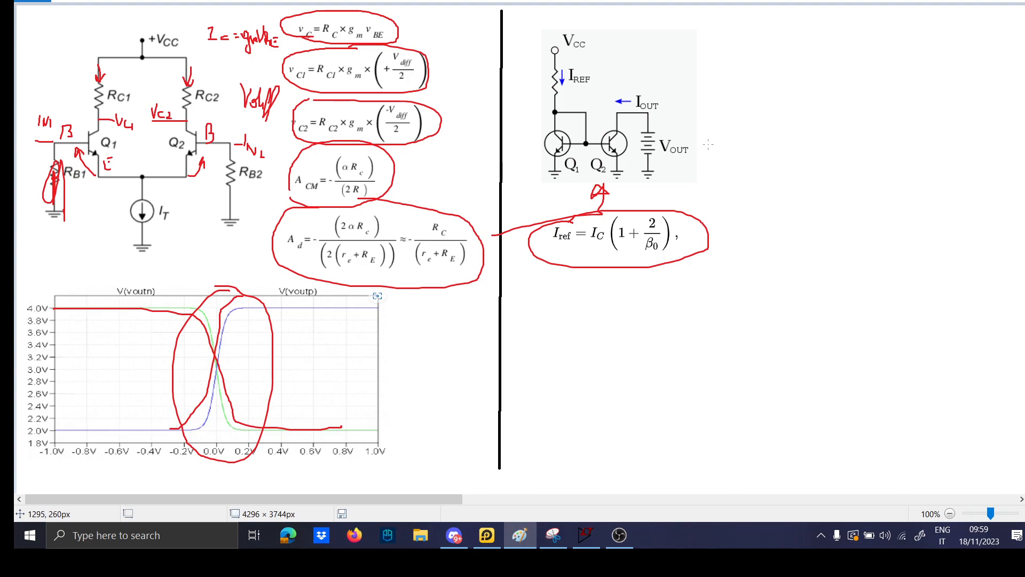
pyautogui.moveTo(557, 98)
pyautogui.mouseDown()
pyautogui.moveTo(581, 61)
pyautogui.moveTo(555, 98)
pyautogui.mouseUp()
pyautogui.moveTo(539, 54)
pyautogui.mouseDown()
pyautogui.moveTo(567, 55)
pyautogui.moveTo(539, 33)
pyautogui.moveTo(556, 49)
pyautogui.mouseUp()
pyautogui.moveTo(590, 111)
pyautogui.mouseDown()
pyautogui.moveTo(608, 99)
pyautogui.moveTo(608, 115)
pyautogui.mouseUp()
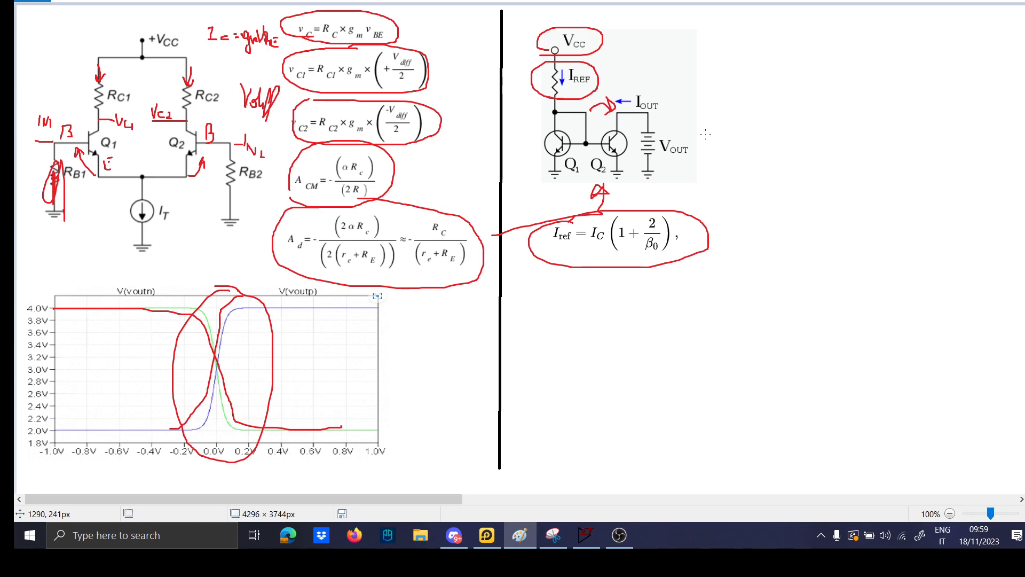
pyautogui.moveTo(778, 87)
pyautogui.mouseDown()
pyautogui.moveTo(772, 145)
pyautogui.moveTo(791, 135)
pyautogui.mouseUp()
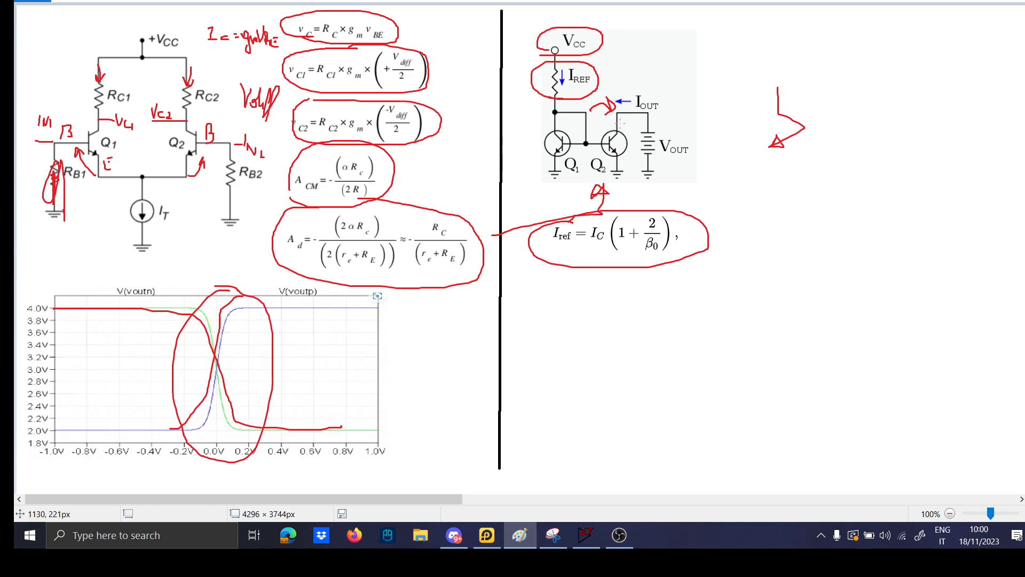
pyautogui.moveTo(611, 109)
pyautogui.mouseDown()
pyautogui.moveTo(601, 120)
pyautogui.moveTo(609, 169)
pyautogui.moveTo(622, 110)
pyautogui.mouseUp()
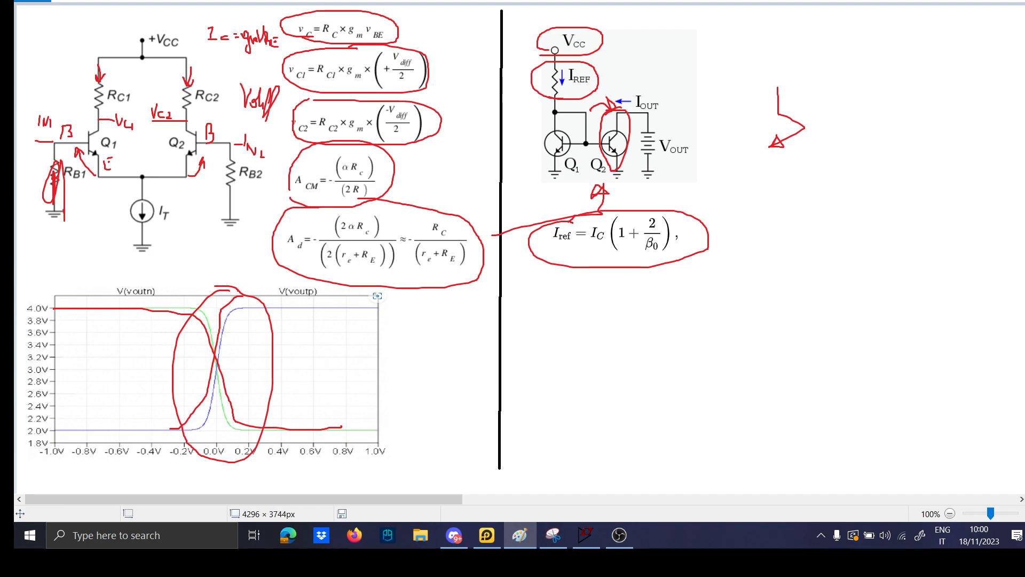
# Switch to LTspice and place a voltage source with a value of 9 on the blank schematic
pyautogui.click(962, 0)
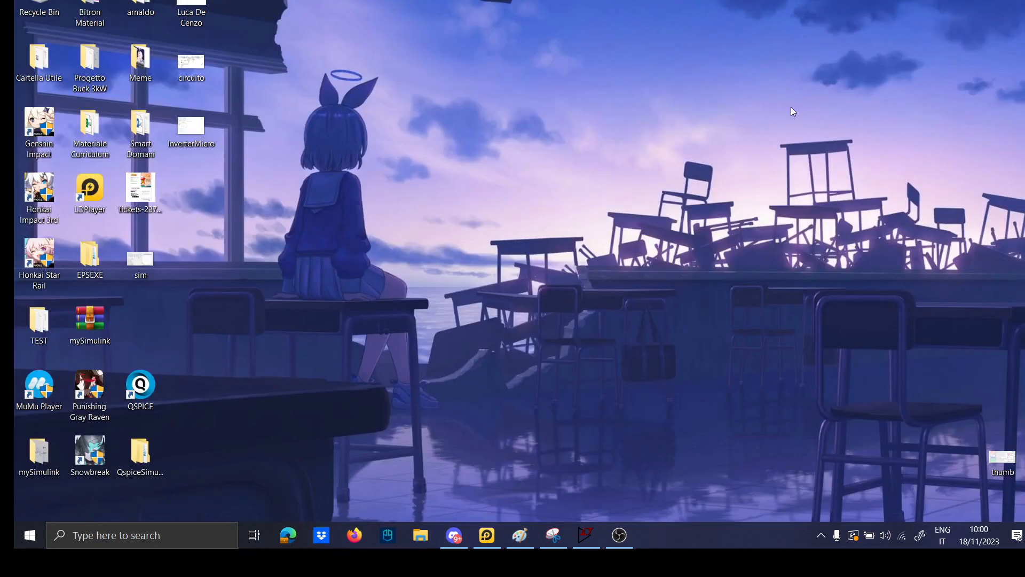
pyautogui.click(579, 533)
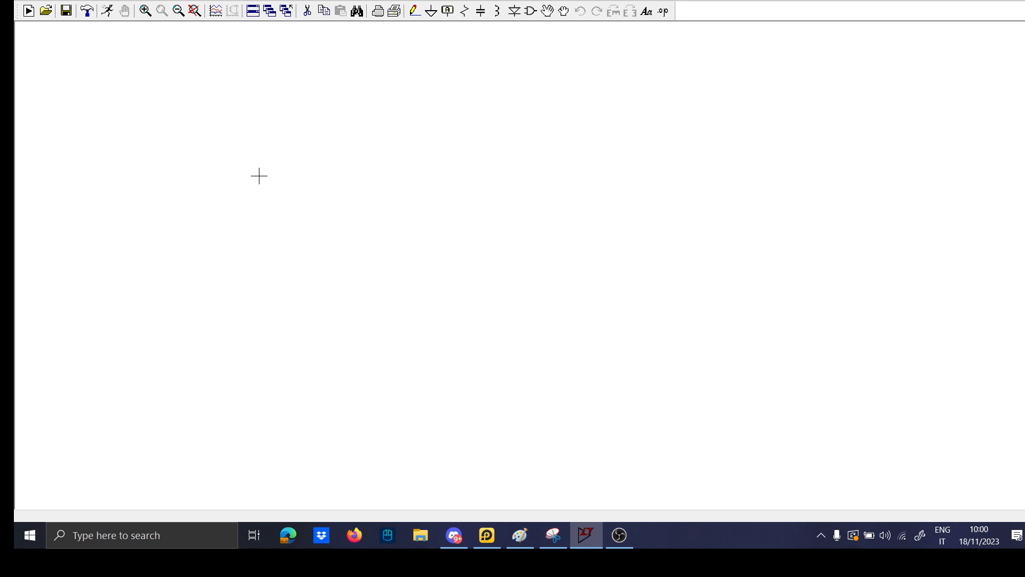
pyautogui.click(155, 274)
pyautogui.press('Escape')
pyautogui.scroll(-2, 156, 275)
pyautogui.rightClick(151, 276)
pyautogui.write('9')
pyautogui.press('Return')
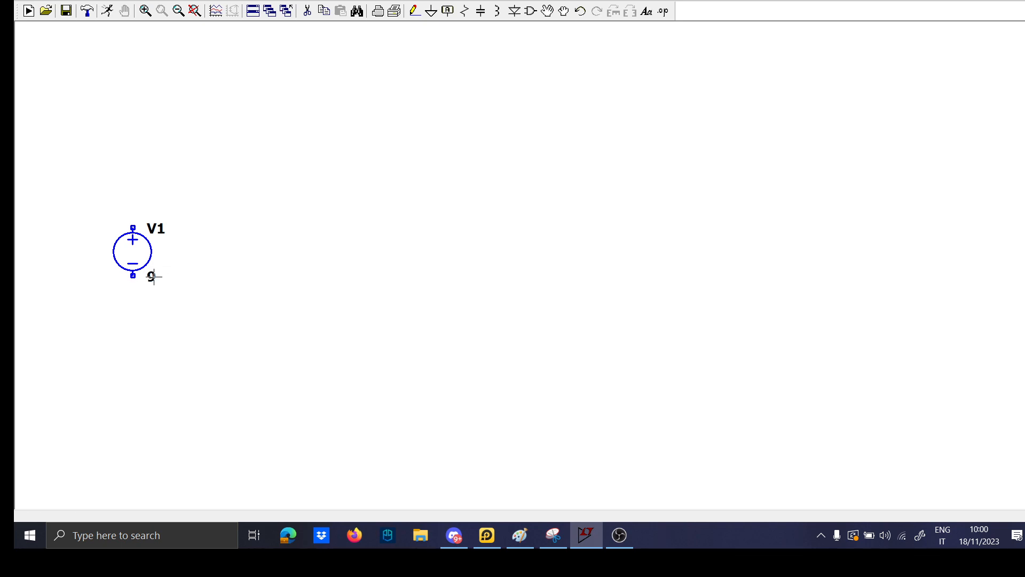
# Wire source V1 straight down from its negative terminal, and up and across from its positive terminal
pyautogui.press('F3')
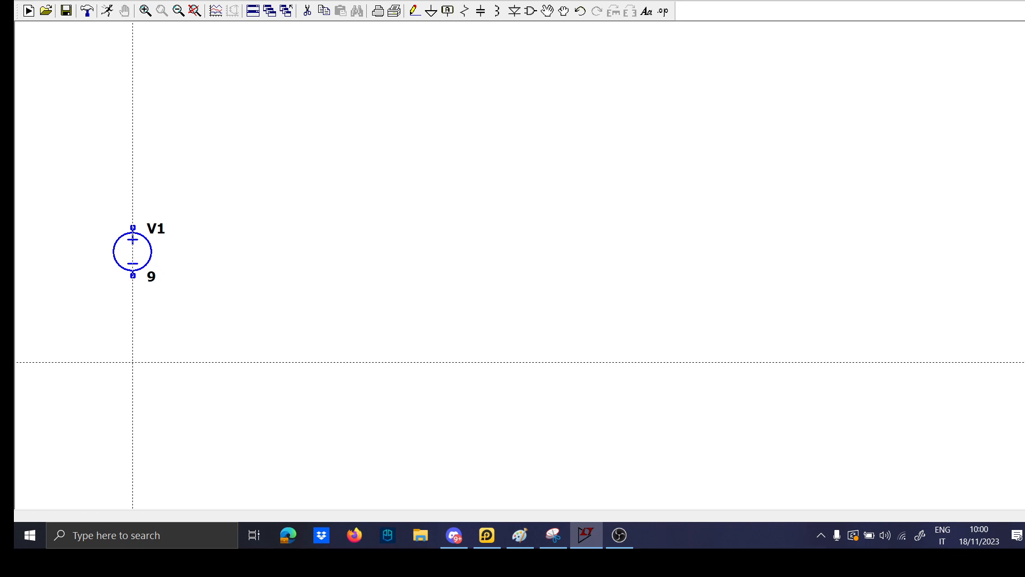
pyautogui.click(133, 381)
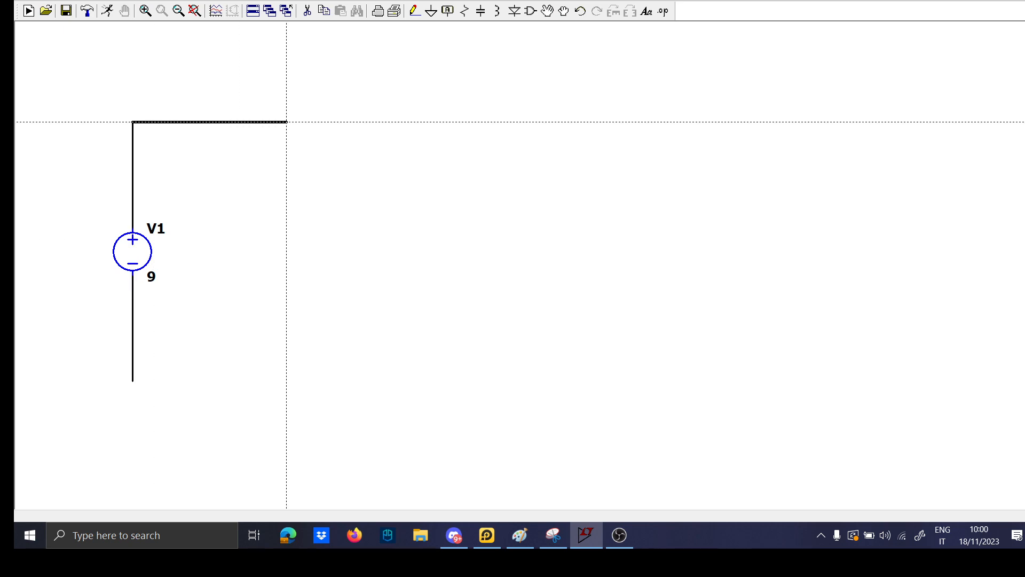
pyautogui.click(287, 122)
# Place four NPN transistors on the schematic, mirroring the two on the far side
pyautogui.press('F2')
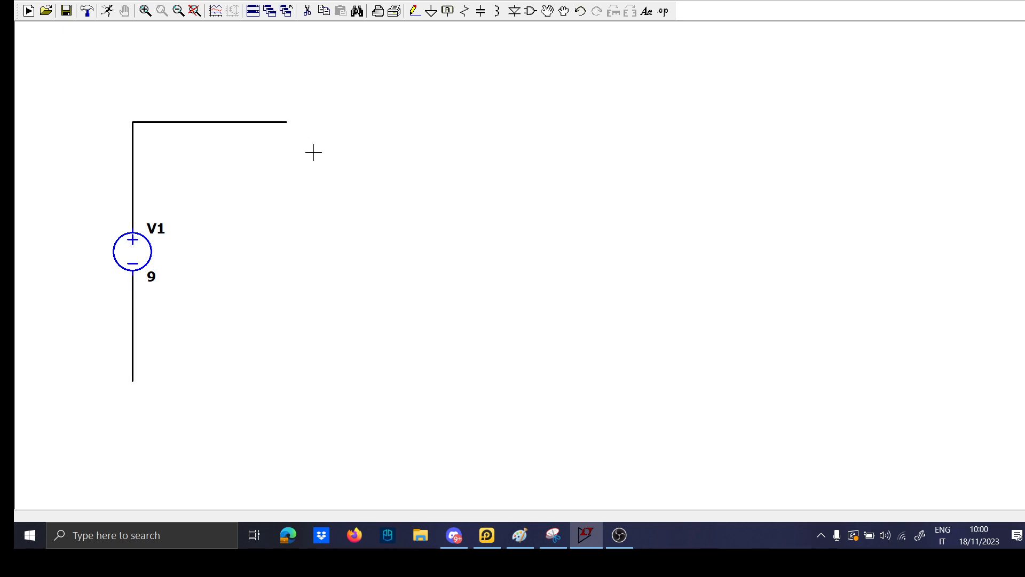
pyautogui.write('npnp')
pyautogui.press('Return')
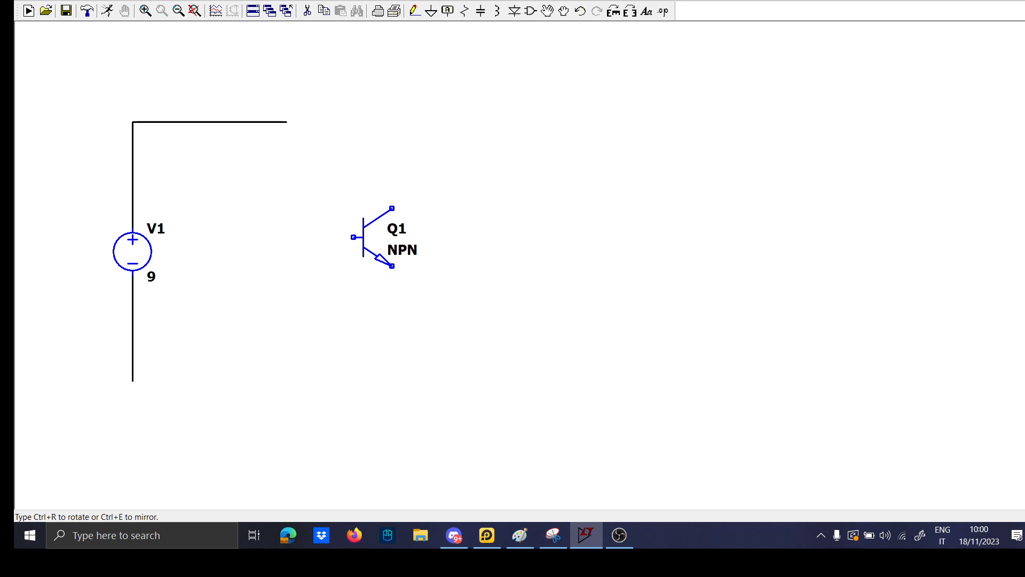
pyautogui.click(372, 209)
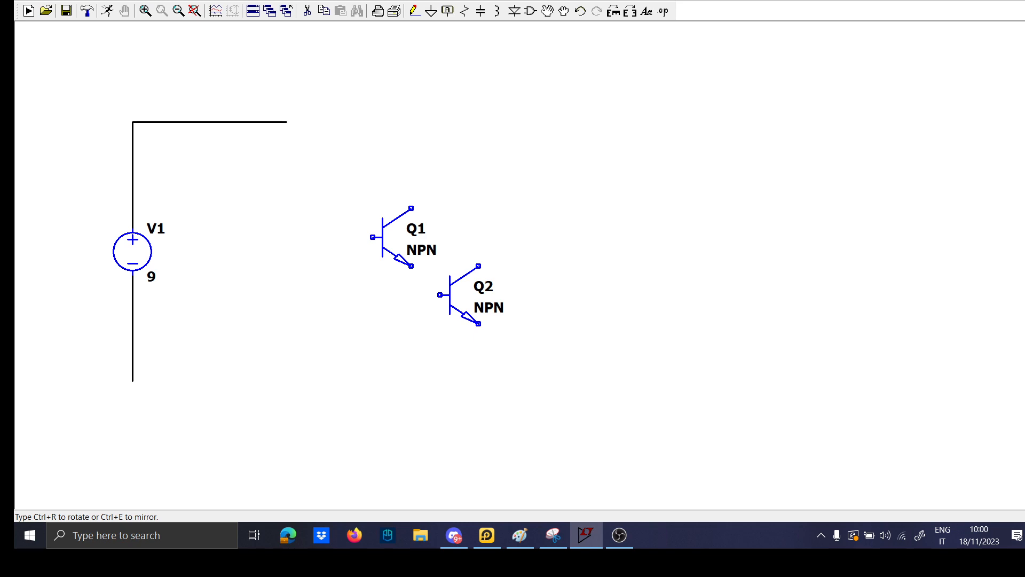
pyautogui.click(440, 265)
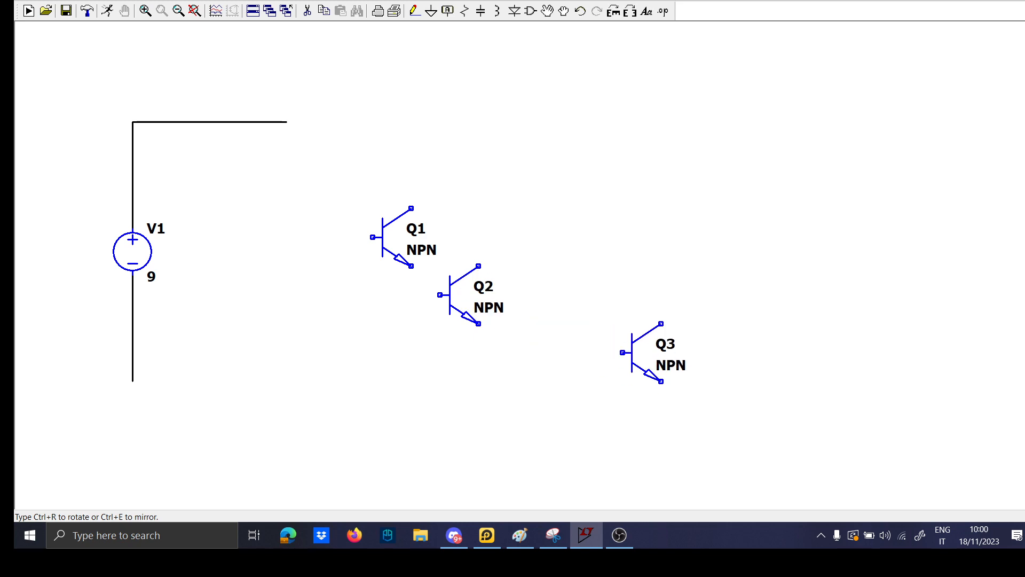
pyautogui.hotkey('ctrl', 'e')
pyautogui.click(652, 275)
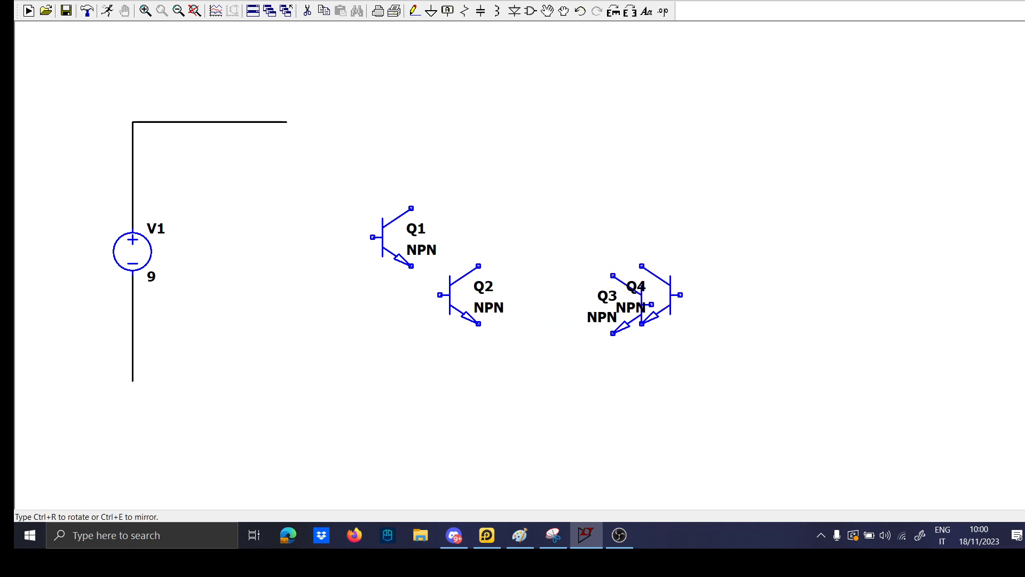
pyautogui.click(728, 189)
pyautogui.press('Escape')
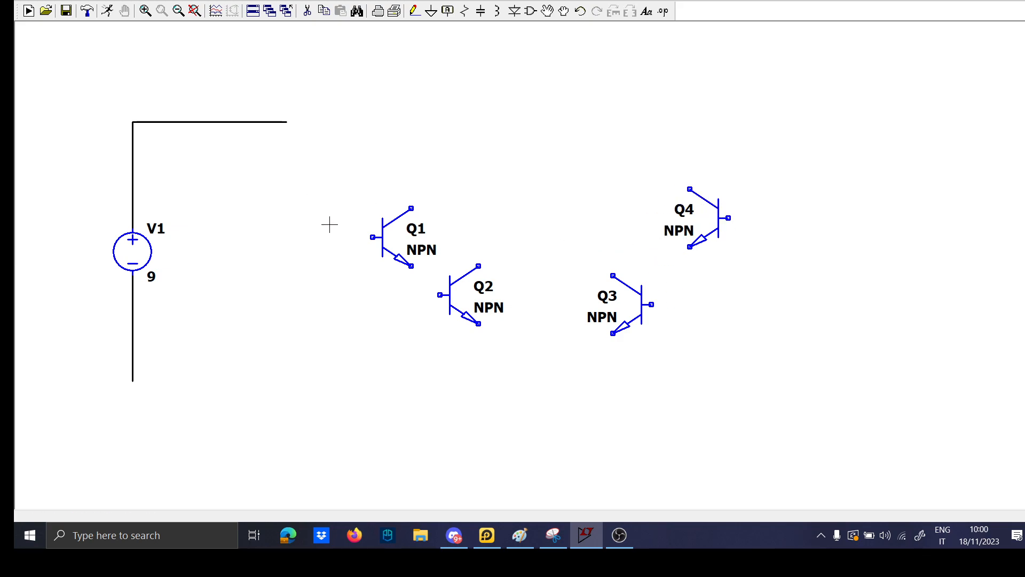
# Move transistor Q4 closer to Q3, keeping it just above that transistor
pyautogui.press('F8')
pyautogui.click(723, 210)
pyautogui.click(662, 220)
pyautogui.press('Escape')
# Add the comment "Analog Temp controller" above the transistors on the schematic
pyautogui.write('tAnaalog T')
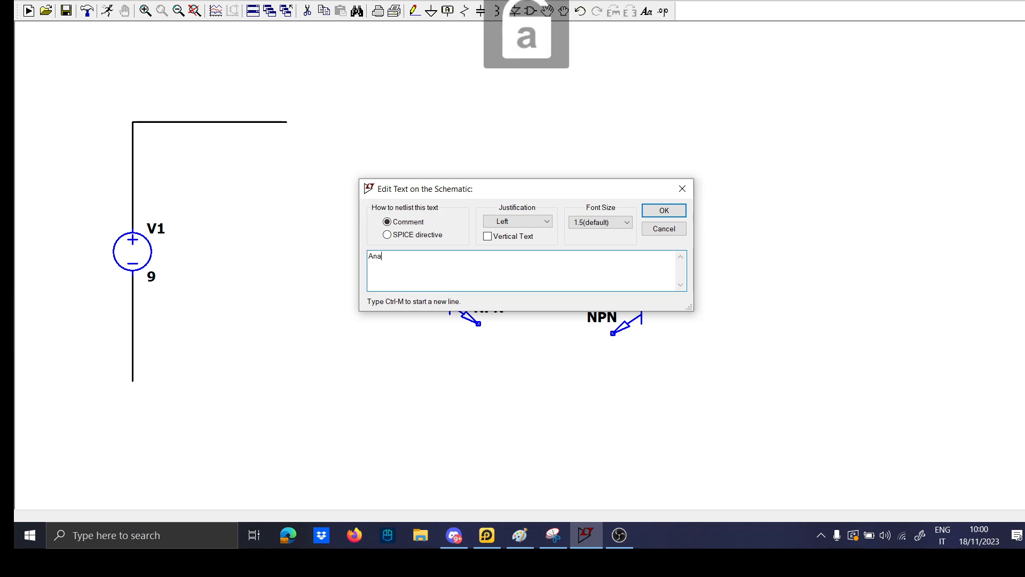
pyautogui.press('BackSpace')
pyautogui.press('BackSpace')
pyautogui.press('BackSpace')
pyautogui.write('log')
pyautogui.press('capslock')
pyautogui.write('TEMPERA')
pyautogui.press('BackSpace')
pyautogui.press('BackSpace')
pyautogui.press('BackSpace')
pyautogui.press('BackSpace')
pyautogui.press('BackSpace')
pyautogui.press('BackSpace')
pyautogui.press('capslock')
pyautogui.write('emp controller')
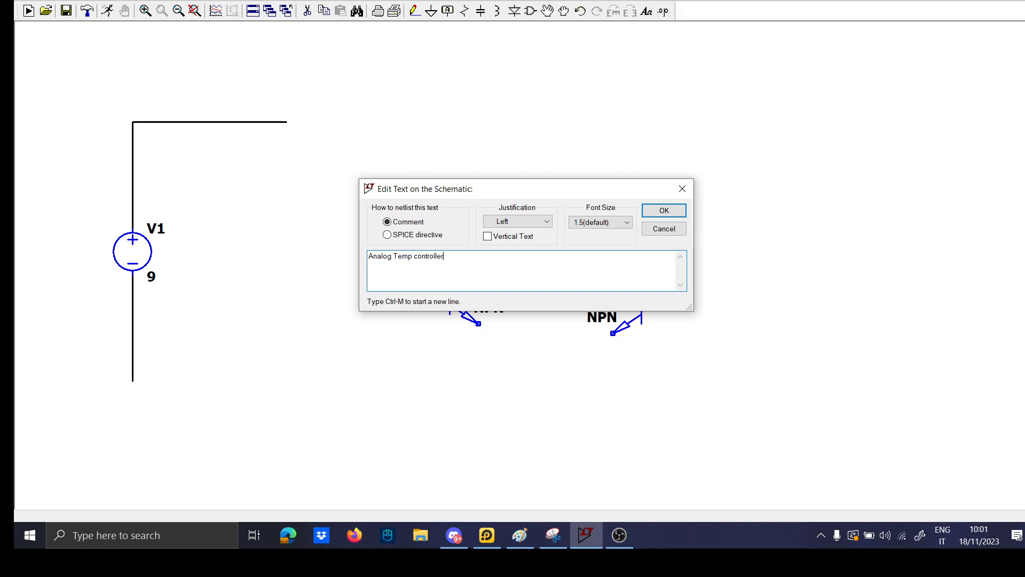
pyautogui.press('Return')
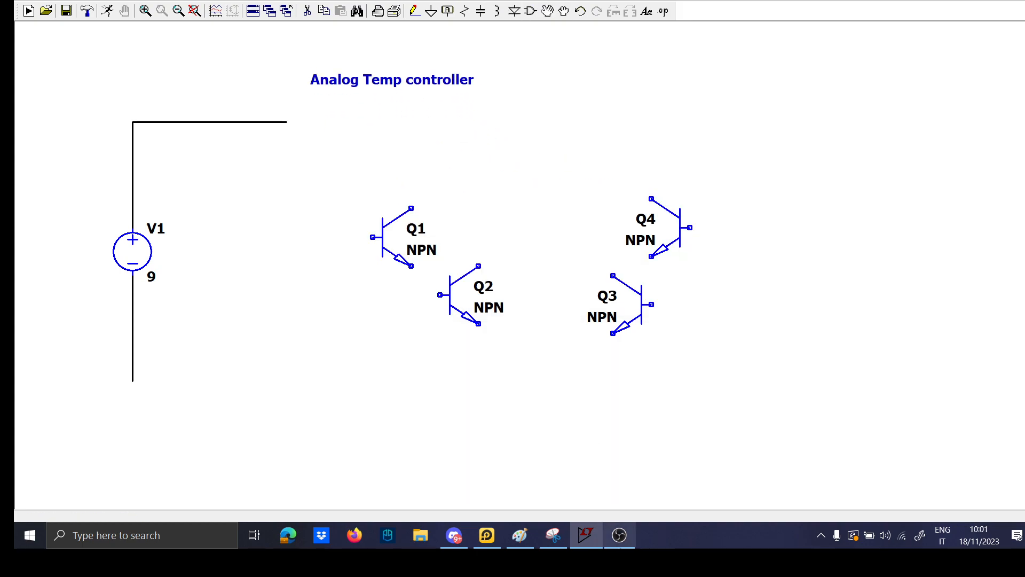
# Switch to Paint and sketch a box labelled NTC with a series resistor running up to a horizontal supply line
pyautogui.click(526, 536)
pyautogui.moveTo(183, 260)
pyautogui.mouseDown()
pyautogui.moveTo(248, 299)
pyautogui.moveTo(195, 272)
pyautogui.mouseUp()
pyautogui.moveTo(182, 325)
pyautogui.mouseDown()
pyautogui.moveTo(217, 339)
pyautogui.moveTo(217, 352)
pyautogui.mouseUp()
pyautogui.moveTo(214, 324); pyautogui.dragTo(227, 341)
pyautogui.moveTo(225, 280)
pyautogui.mouseDown()
pyautogui.moveTo(239, 216)
pyautogui.moveTo(235, 78)
pyautogui.mouseUp()
pyautogui.moveTo(128, 64); pyautogui.dragTo(310, 58)
# Sketch a facing pair of transistors, with a base wire from the NTC node and an outgoing lead from the second transistor
pyautogui.moveTo(245, 250); pyautogui.dragTo(396, 250)
pyautogui.moveTo(398, 187); pyautogui.dragTo(401, 269)
pyautogui.moveTo(467, 210); pyautogui.dragTo(422, 236)
pyautogui.moveTo(429, 247); pyautogui.dragTo(463, 266)
pyautogui.moveTo(610, 196)
pyautogui.mouseDown()
pyautogui.moveTo(663, 234)
pyautogui.moveTo(611, 287)
pyautogui.mouseUp()
pyautogui.moveTo(658, 198); pyautogui.dragTo(670, 269)
pyautogui.moveTo(682, 235)
pyautogui.mouseDown()
pyautogui.moveTo(727, 232)
pyautogui.moveTo(814, 294)
pyautogui.mouseUp()
pyautogui.scroll(-2, 536, 334)
pyautogui.scroll(2, 739, 304)
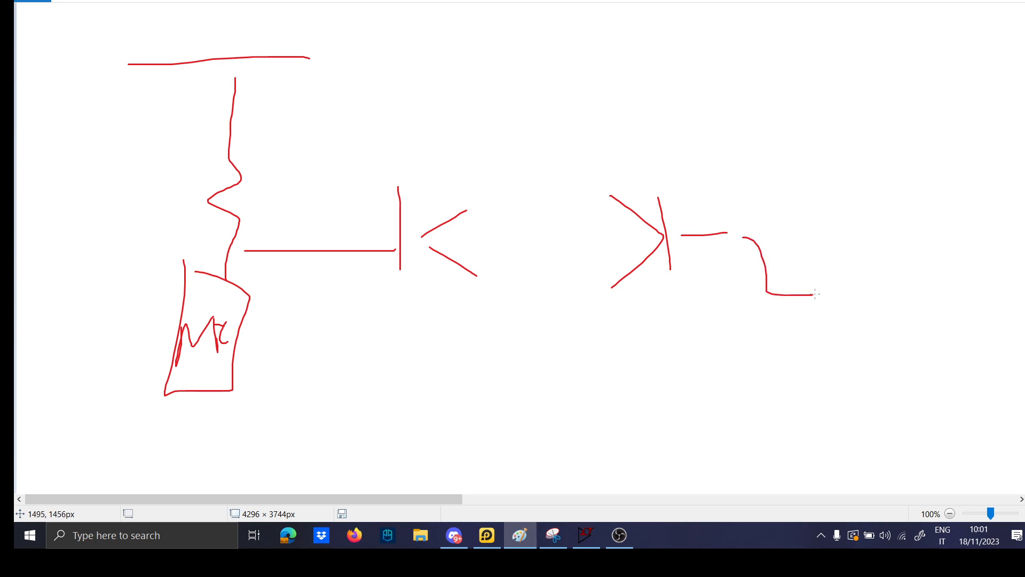
# Sketch and encircle a third transistor on that lead, adding an arrow, resistors above and below, and an output line
pyautogui.moveTo(814, 226); pyautogui.dragTo(800, 334)
pyautogui.moveTo(821, 293); pyautogui.dragTo(877, 250)
pyautogui.moveTo(841, 302)
pyautogui.mouseDown()
pyautogui.moveTo(902, 342)
pyautogui.moveTo(948, 310)
pyautogui.moveTo(777, 274)
pyautogui.moveTo(836, 353)
pyautogui.moveTo(861, 356)
pyautogui.mouseUp()
pyautogui.moveTo(800, 161)
pyautogui.mouseDown()
pyautogui.moveTo(812, 224)
pyautogui.moveTo(818, 212)
pyautogui.mouseUp()
pyautogui.moveTo(906, 332)
pyautogui.mouseDown()
pyautogui.moveTo(922, 400)
pyautogui.moveTo(909, 442)
pyautogui.moveTo(919, 243)
pyautogui.moveTo(901, 121)
pyautogui.mouseUp()
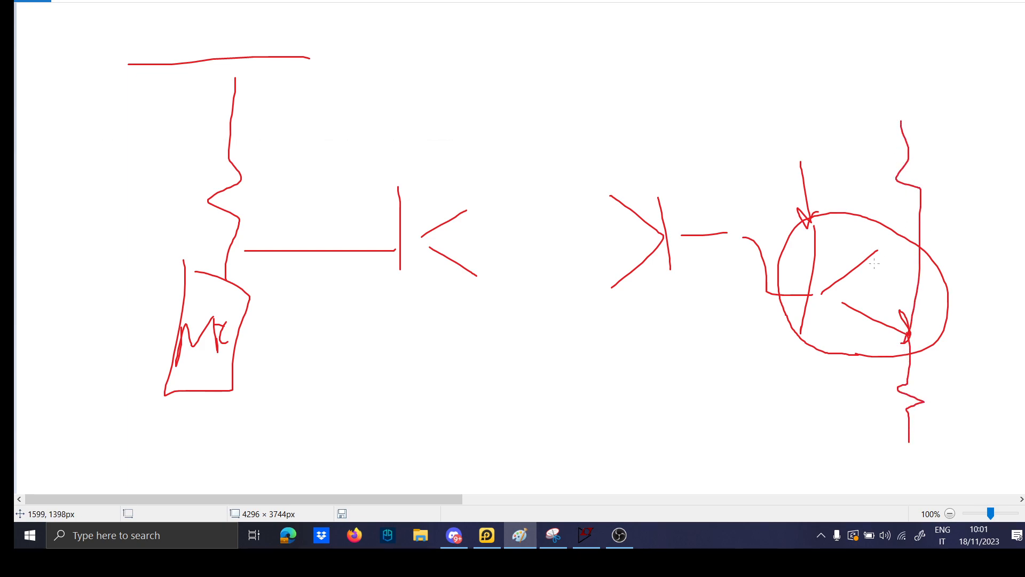
pyautogui.moveTo(880, 245); pyautogui.dragTo(969, 228)
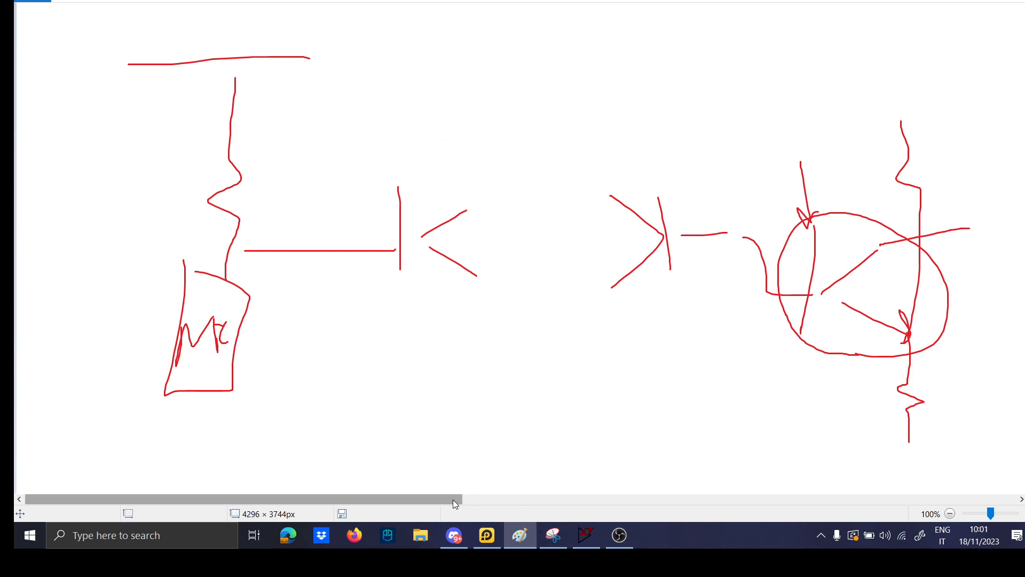
# Sketch an output block containing transistor symbols, fed by the third transistor's output line, and connect it to a small box marked with an arrow
pyautogui.moveTo(452, 500); pyautogui.dragTo(651, 499)
pyautogui.moveTo(503, 233); pyautogui.dragTo(570, 234)
pyautogui.moveTo(572, 217)
pyautogui.mouseDown()
pyautogui.moveTo(570, 353)
pyautogui.moveTo(762, 130)
pyautogui.moveTo(571, 218)
pyautogui.moveTo(652, 272)
pyautogui.moveTo(701, 206)
pyautogui.mouseUp()
pyautogui.moveTo(680, 246); pyautogui.dragTo(696, 295)
pyautogui.moveTo(725, 257); pyautogui.dragTo(713, 269)
pyautogui.moveTo(709, 281)
pyautogui.mouseDown()
pyautogui.moveTo(731, 298)
pyautogui.moveTo(742, 403)
pyautogui.moveTo(709, 445)
pyautogui.moveTo(784, 430)
pyautogui.moveTo(727, 421)
pyautogui.mouseUp()
pyautogui.moveTo(818, 383); pyautogui.dragTo(755, 443)
pyautogui.moveTo(757, 434); pyautogui.dragTo(761, 447)
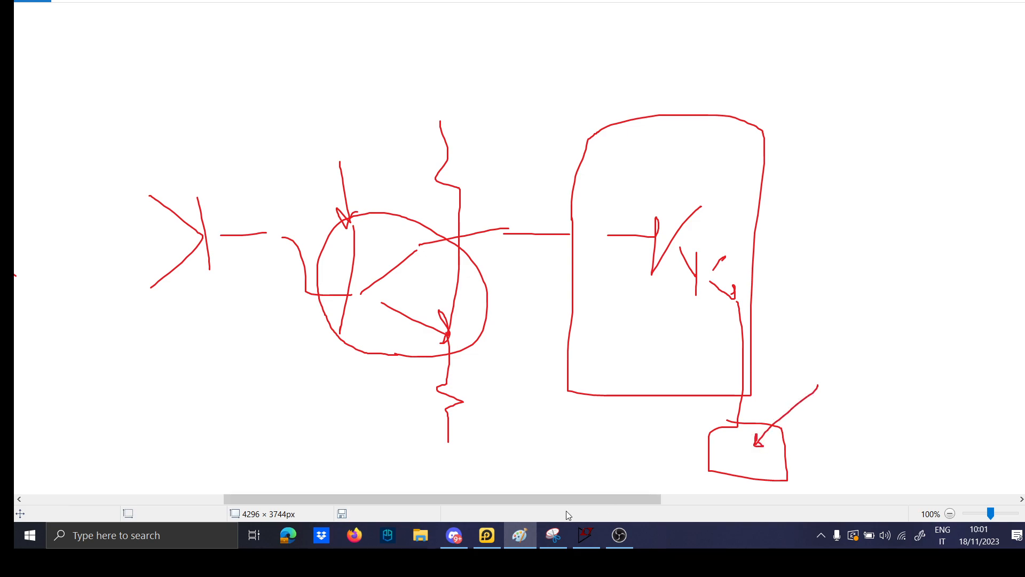
# Switch back to LTspice, place a resistor below Q1's level, and wire it up to Q1's base and V1's supply line
pyautogui.moveTo(564, 499); pyautogui.dragTo(385, 500)
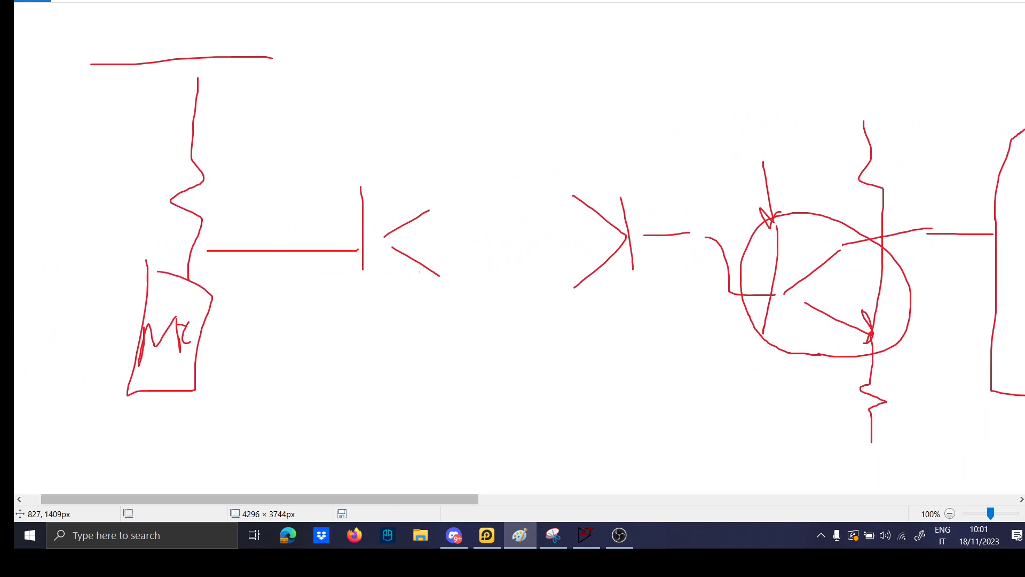
pyautogui.hotkey('alt', 'Tab')
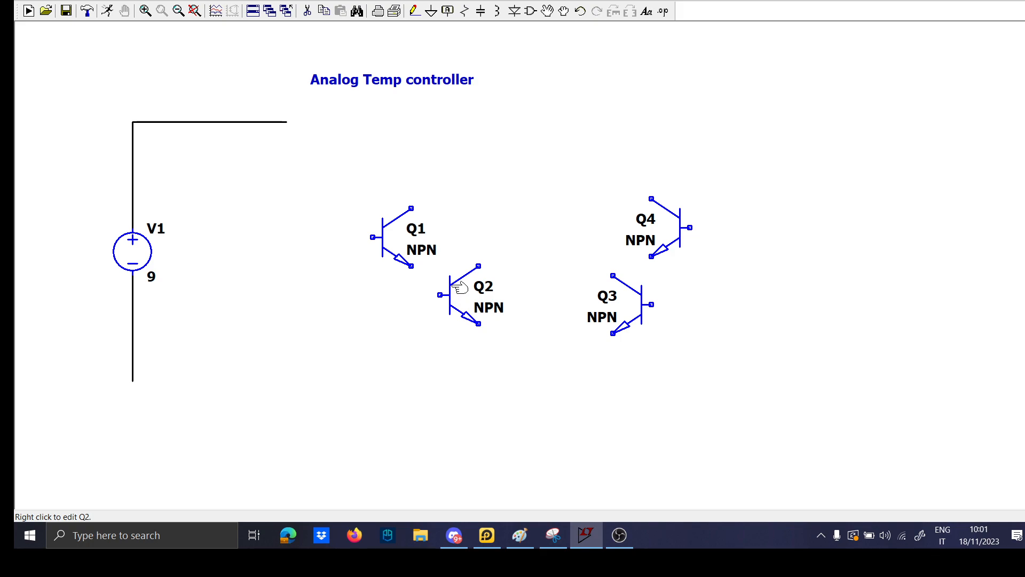
pyautogui.press('r')
pyautogui.click(316, 401)
pyautogui.press('F3')
pyautogui.click(315, 468)
pyautogui.click(373, 237)
pyautogui.click(315, 238)
pyautogui.click(315, 122)
pyautogui.click(287, 123)
pyautogui.press('Escape')
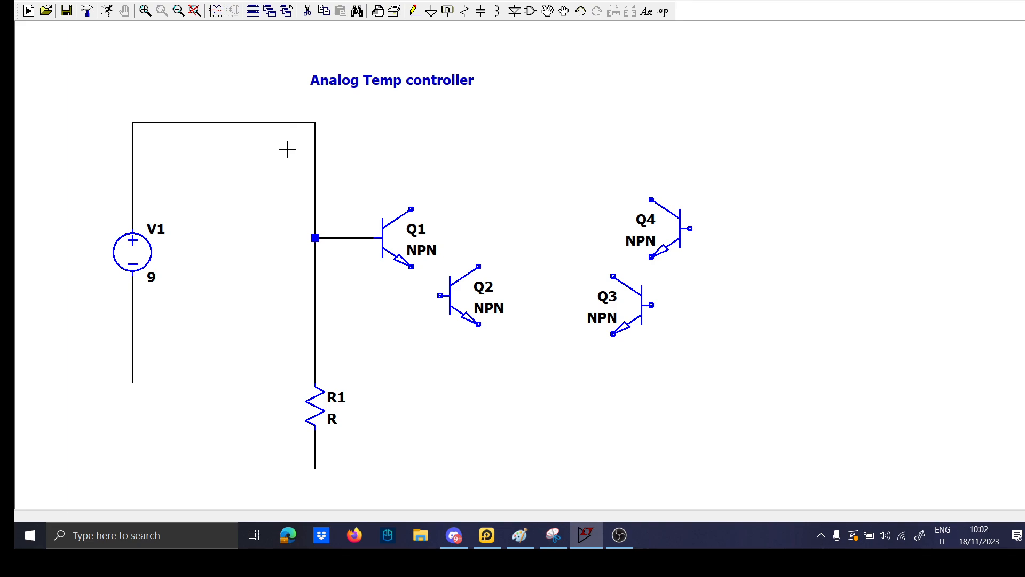
# Insert a second resistor between the supply line and Q1's base node, with a value of 10k
pyautogui.press('r')
pyautogui.click(316, 172)
pyautogui.press('Escape')
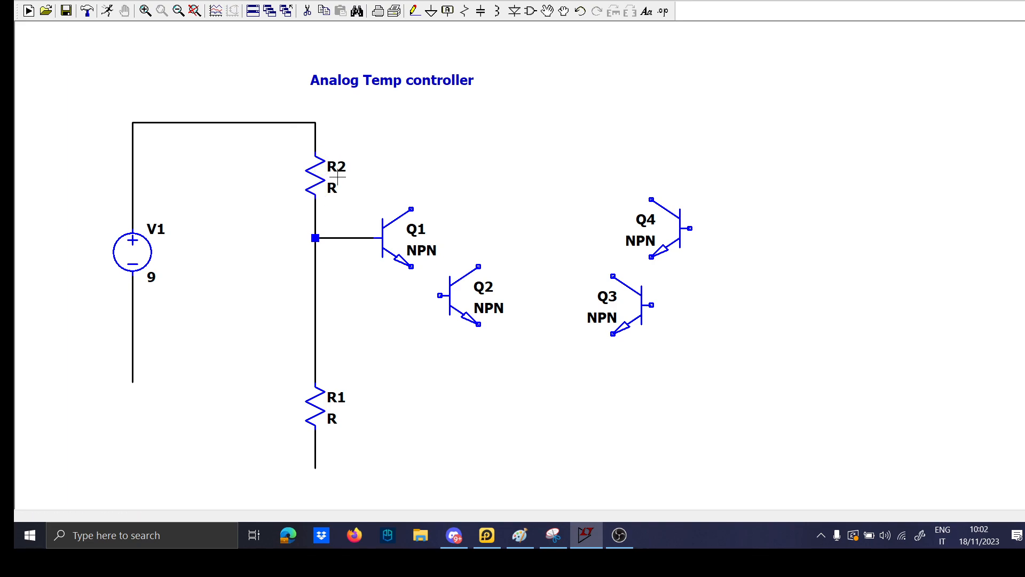
pyautogui.rightClick(334, 188)
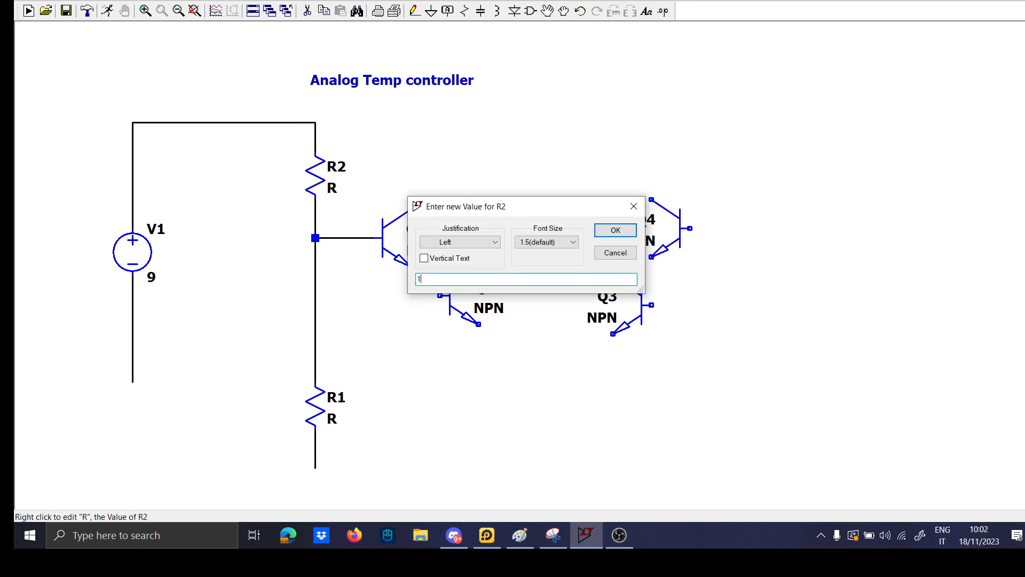
pyautogui.write('10k')
pyautogui.press('Return')
# Add the comment "R=Ro*exp(1/Temp-1/To)" directly beneath the schematic title
pyautogui.write('t')
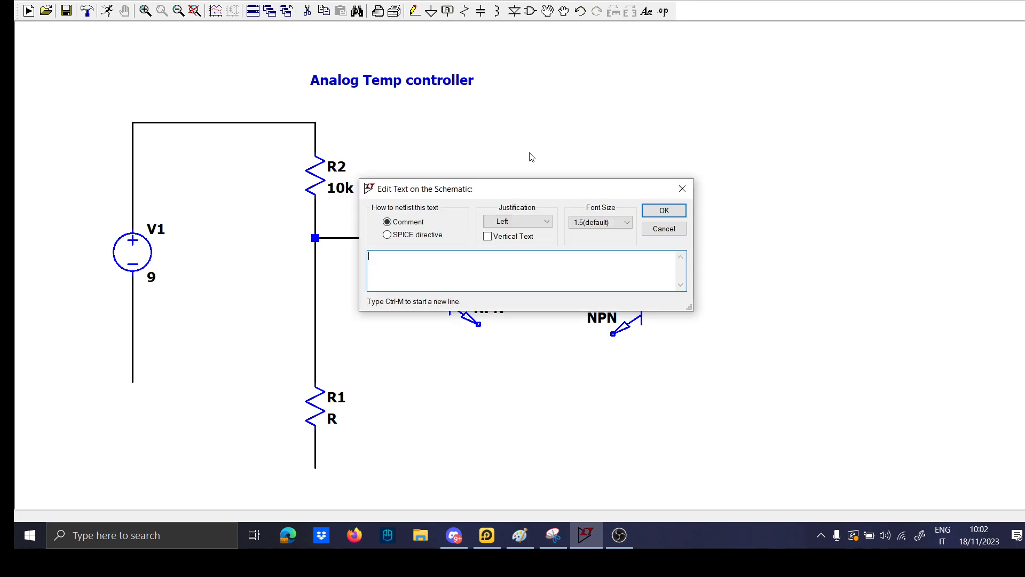
pyautogui.write('R=Ro')
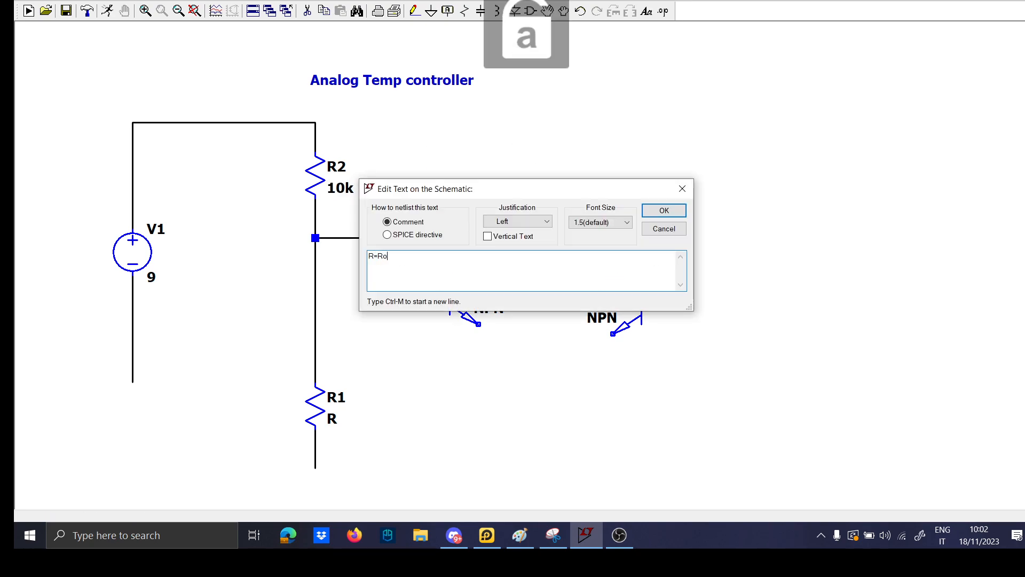
pyautogui.write('*')
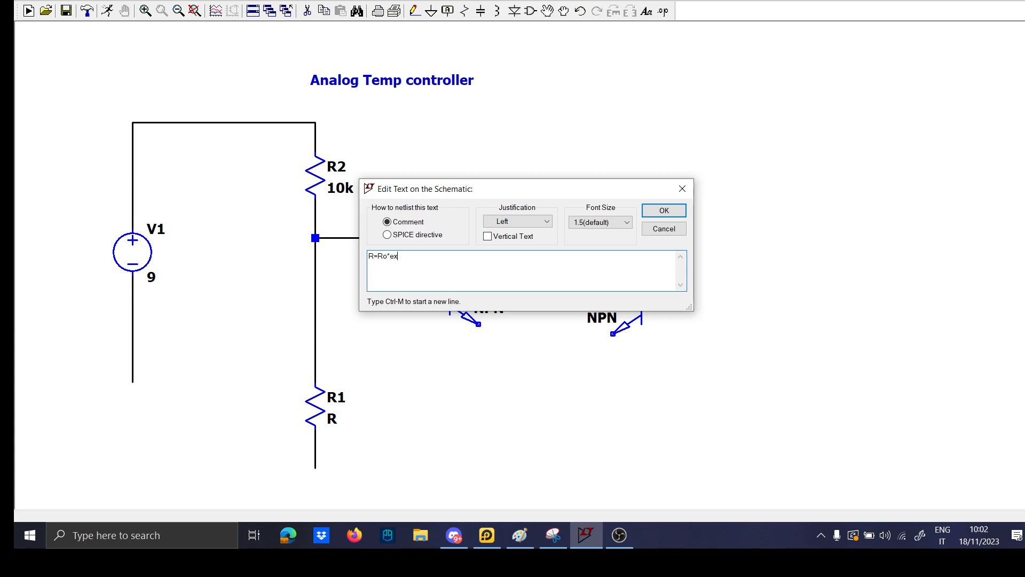
pyautogui.write('e')
pyautogui.press('BackSpace')
pyautogui.press('capslock')
pyautogui.write('B')
pyautogui.press('capslock')
pyautogui.press('capslock')
pyautogui.write('T')
pyautogui.press('capslock')
pyautogui.write('o-')
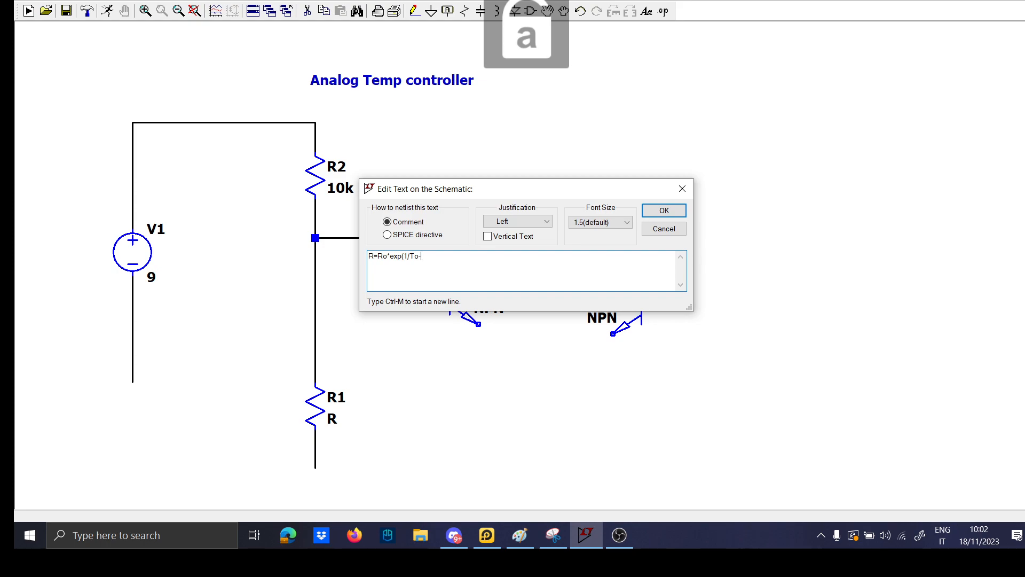
pyautogui.write('1')
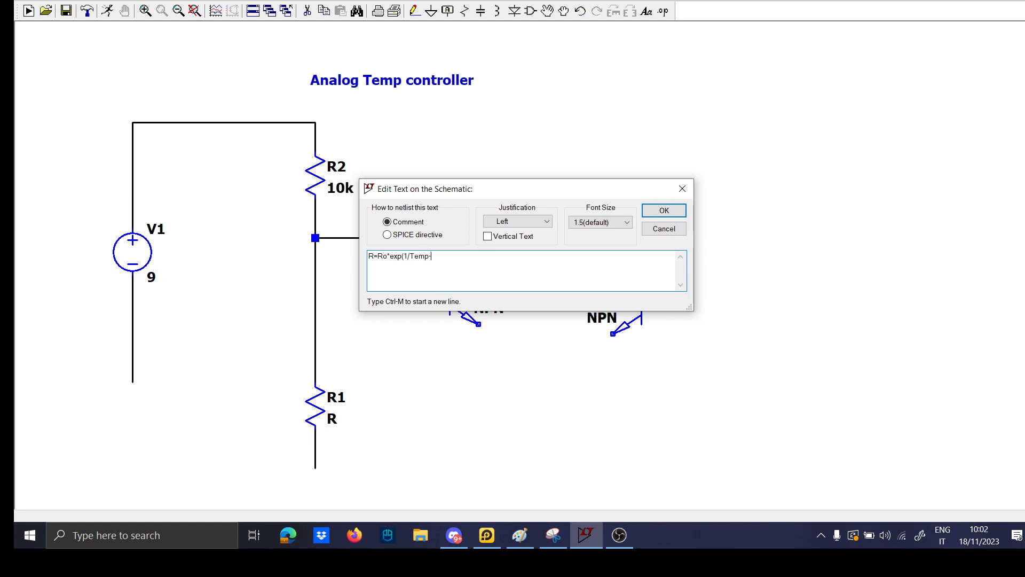
pyautogui.press('capslock')
pyautogui.write('To')
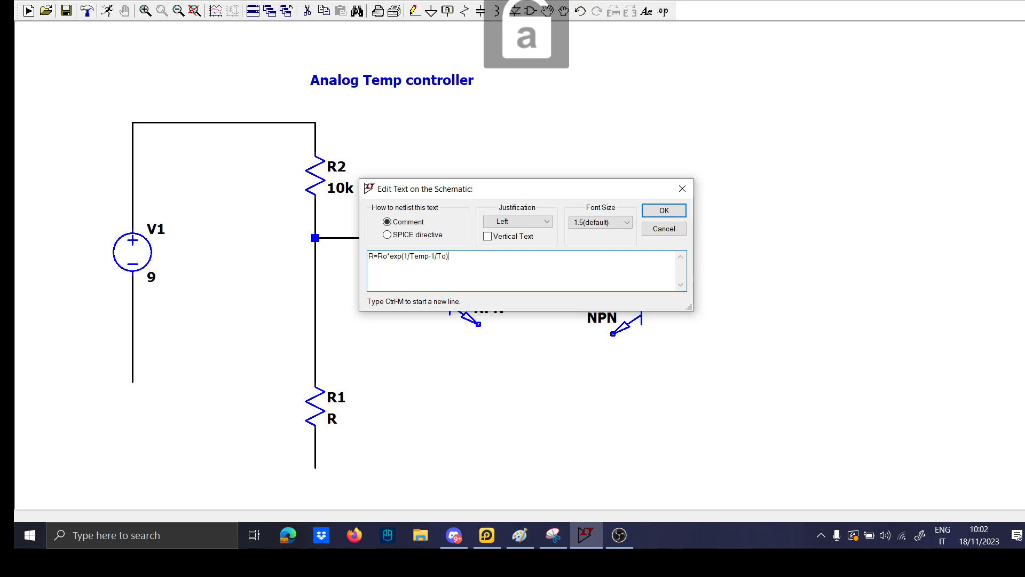
pyautogui.press('Return')
pyautogui.click(301, 99)
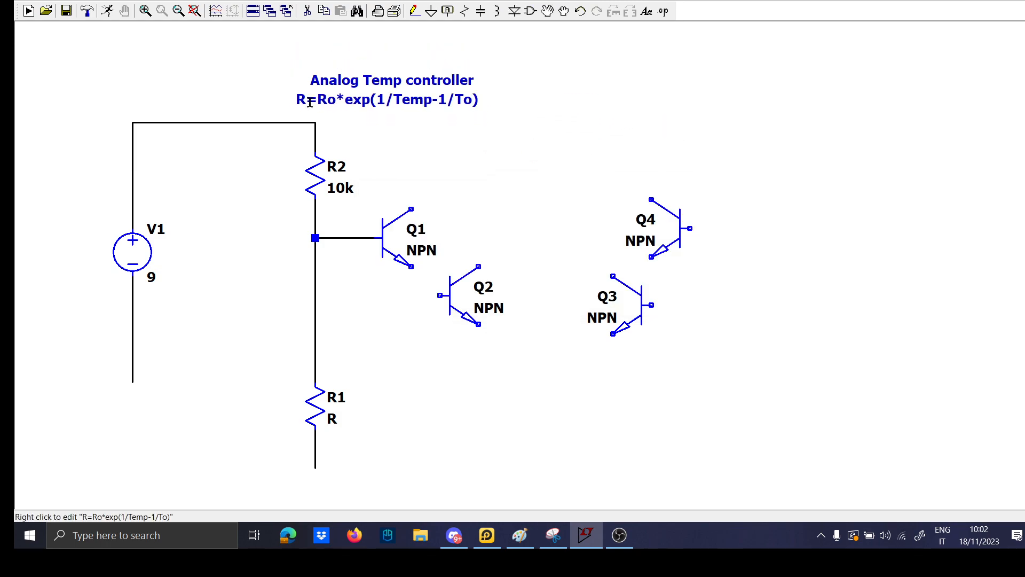
# Rename the lower divider resistor R1 as NTC
pyautogui.rightClick(333, 400)
pyautogui.press('capslock')
pyautogui.write('NTC')
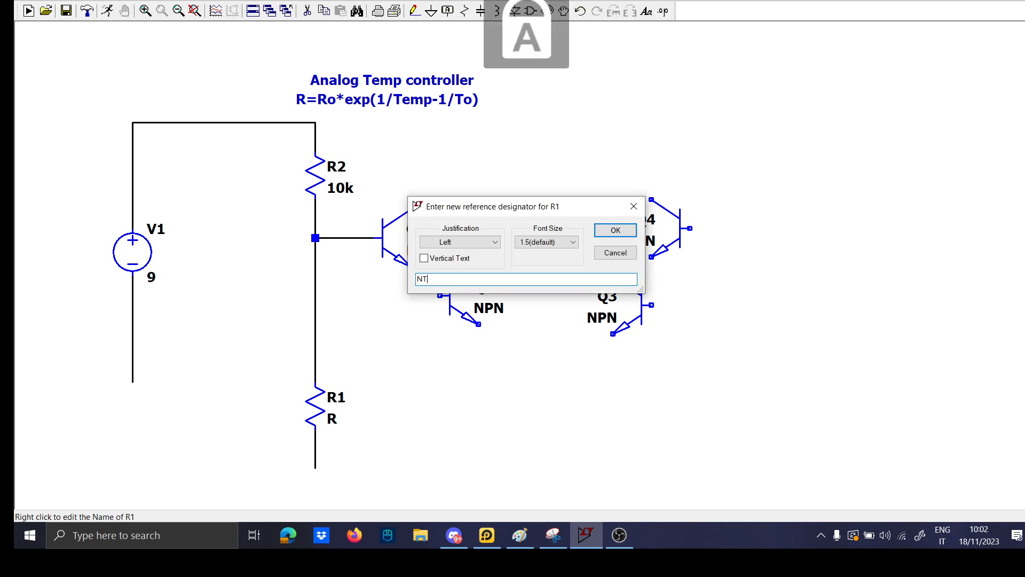
pyautogui.press('Return')
pyautogui.press('capslock')
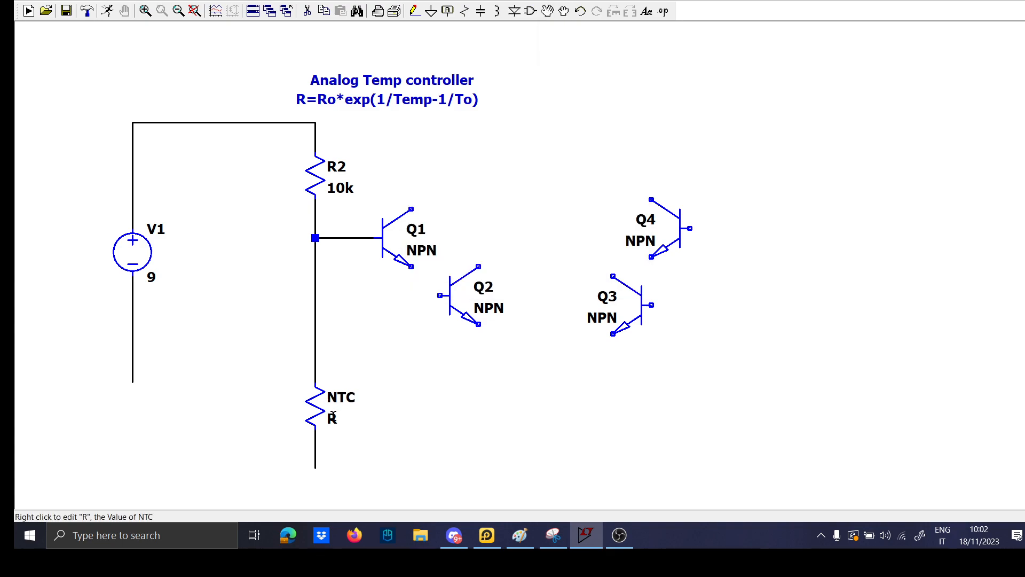
# Extend V1's negative lead down and across towards the NTC's lower end
pyautogui.click(132, 382)
pyautogui.click(305, 467)
pyautogui.press('Escape')
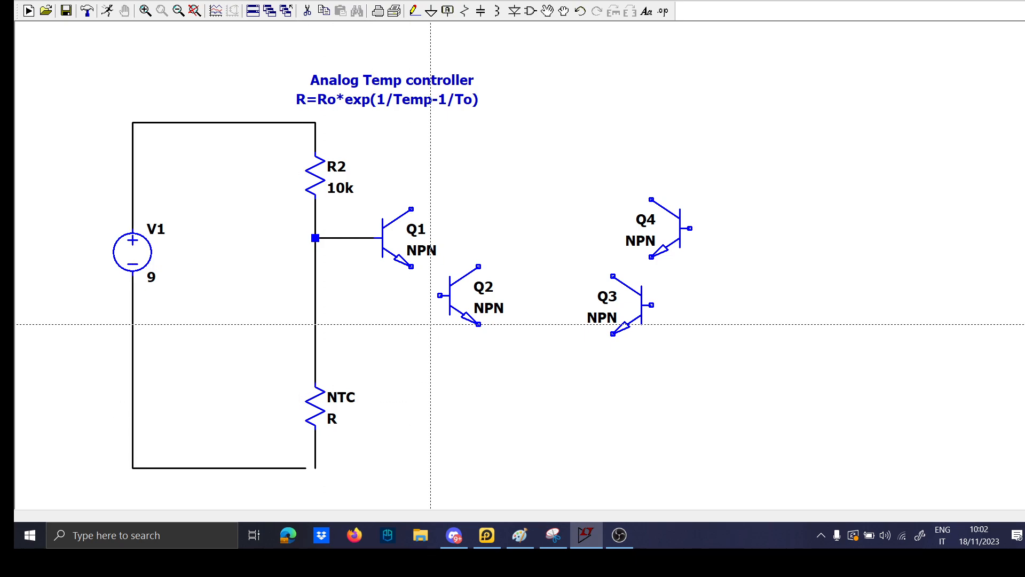
pyautogui.press('Escape')
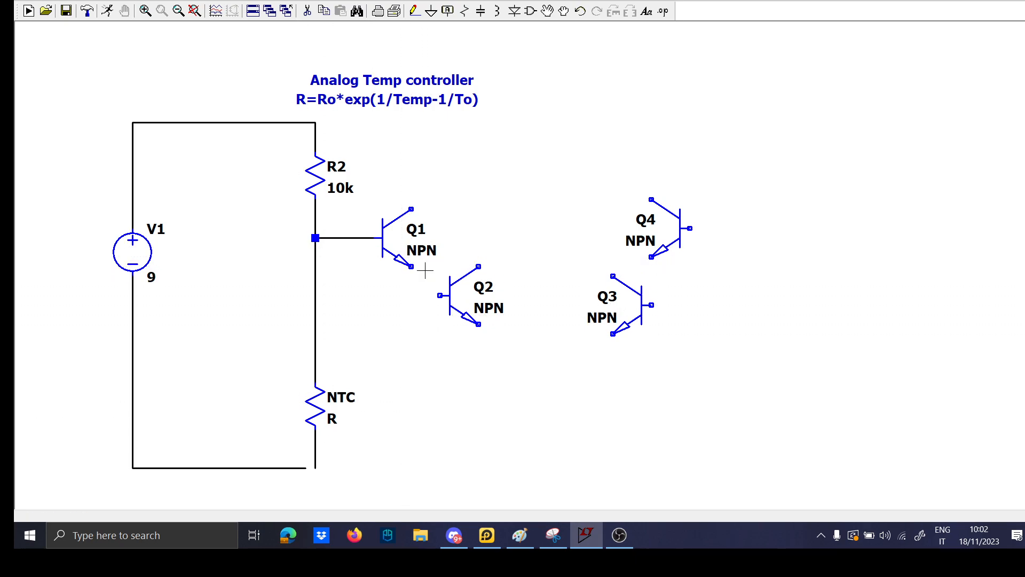
# Assign the 2N2222 model to transistors Q1, Q2, Q3 and Q4
pyautogui.rightClick(398, 240)
pyautogui.click(572, 226)
pyautogui.click(677, 183)
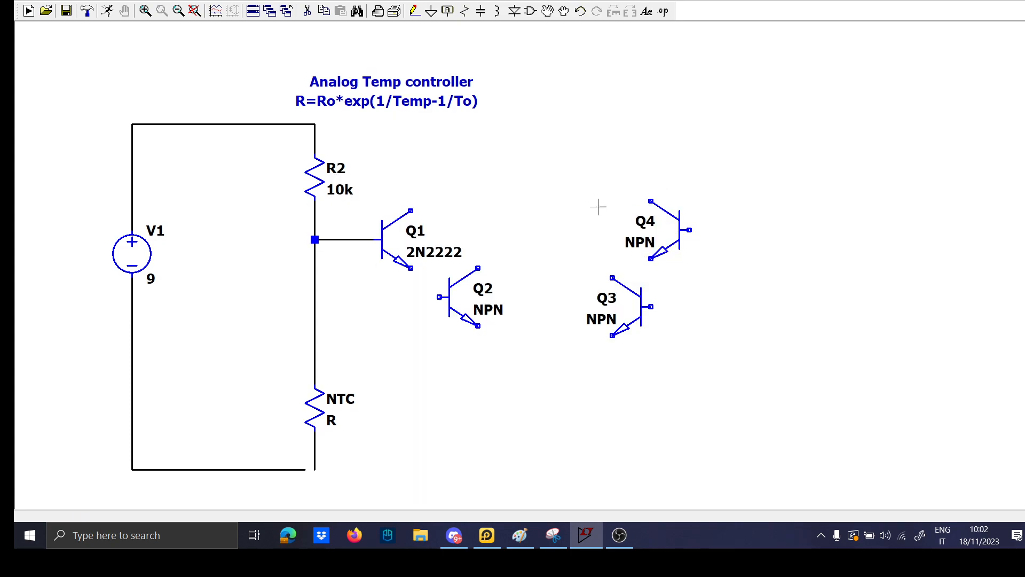
pyautogui.rightClick(448, 313)
pyautogui.click(571, 225)
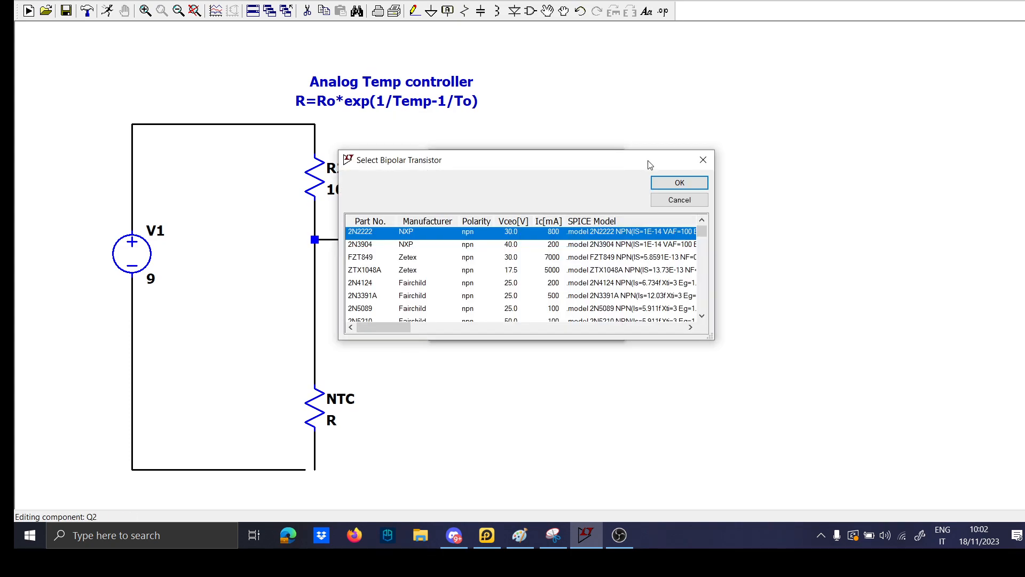
pyautogui.click(681, 182)
pyautogui.rightClick(641, 307)
pyautogui.click(571, 225)
pyautogui.click(679, 183)
pyautogui.rightClick(674, 206)
pyautogui.click(571, 226)
pyautogui.click(664, 184)
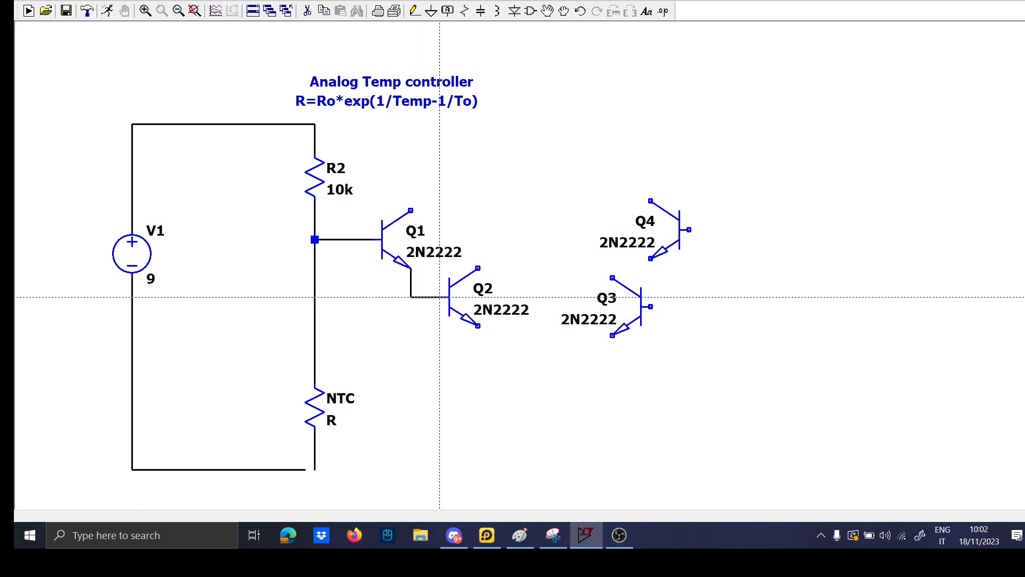
# Wire Q1 and Q2 as a Darlington pair with joined collectors, and run a lead down from Q2's emitter
pyautogui.click(478, 268)
pyautogui.click(478, 201)
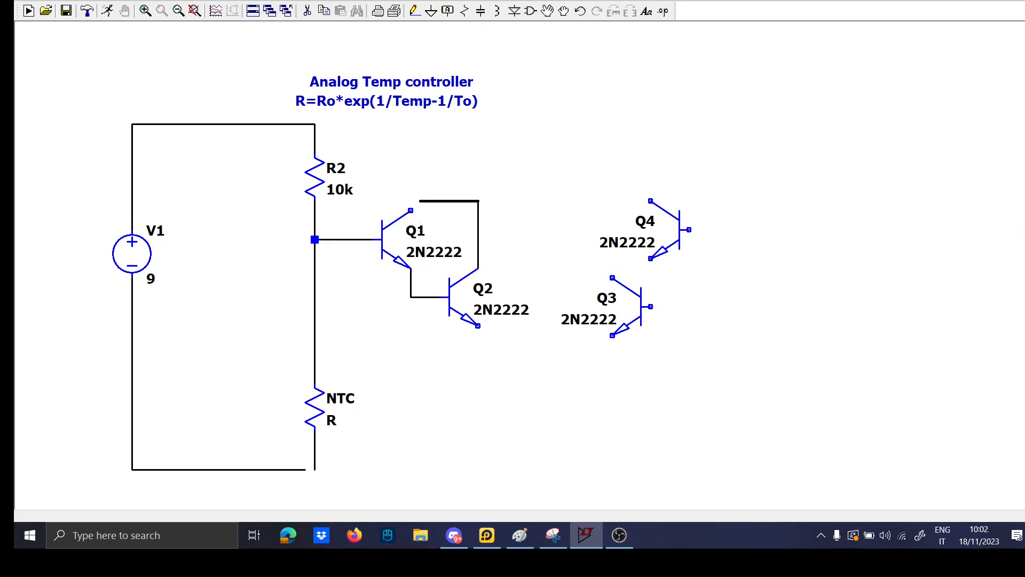
pyautogui.click(411, 211)
pyautogui.click(477, 325)
pyautogui.click(478, 364)
pyautogui.rightClick(478, 364)
pyautogui.click(612, 278)
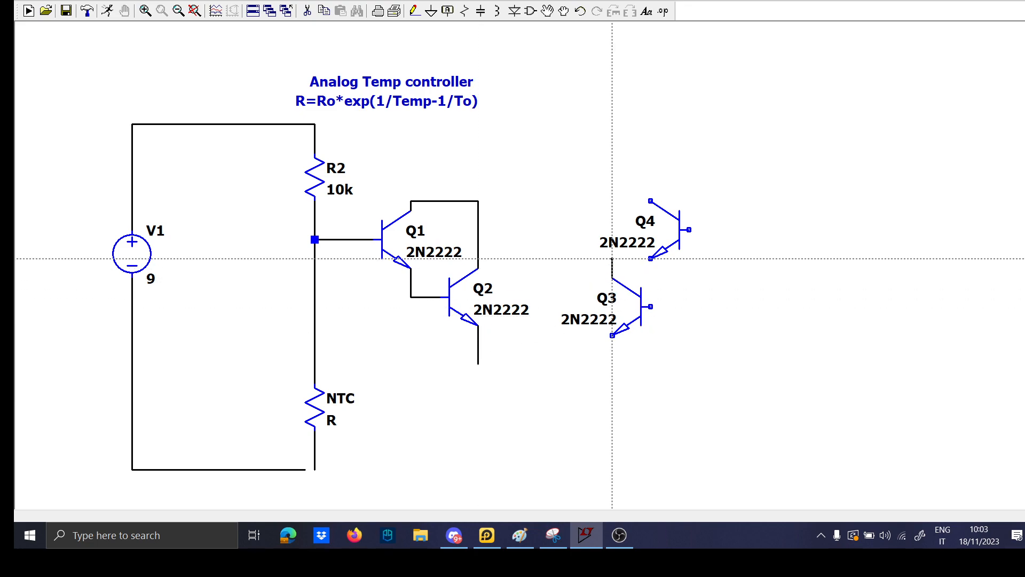
pyautogui.click(651, 259)
pyautogui.rightClick(650, 258)
pyautogui.press('F5')
pyautogui.click(630, 259)
pyautogui.rightClick(630, 259)
# Delete Q3 and Q4 with their wiring and replace them with a mirrored copy of the Q1–Q2 Darlington pair
pyautogui.press('F5')
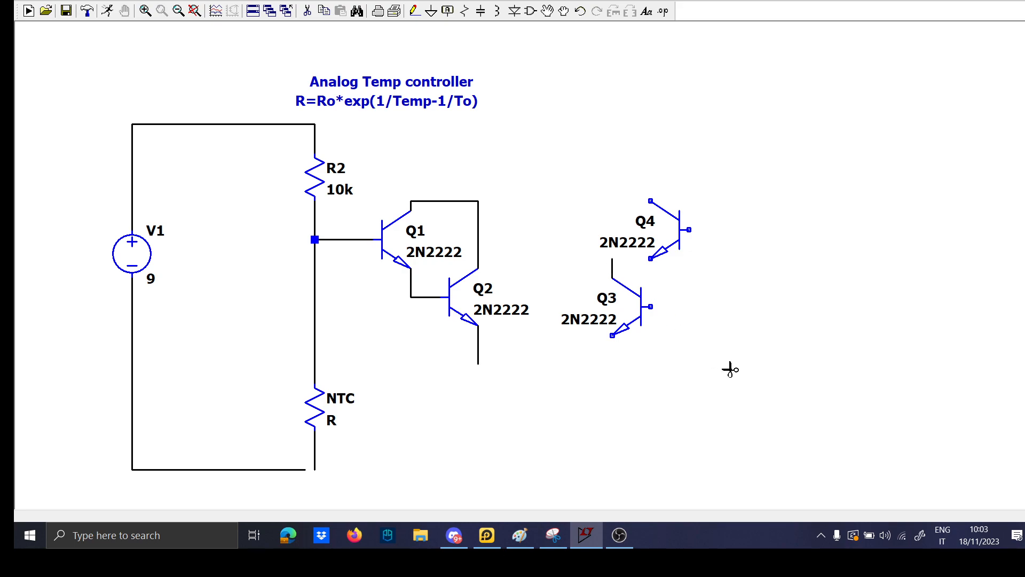
pyautogui.moveTo(730, 369); pyautogui.dragTo(551, 179)
pyautogui.press('F6')
pyautogui.moveTo(548, 386); pyautogui.dragTo(362, 174)
pyautogui.hotkey('ctrl', 'e')
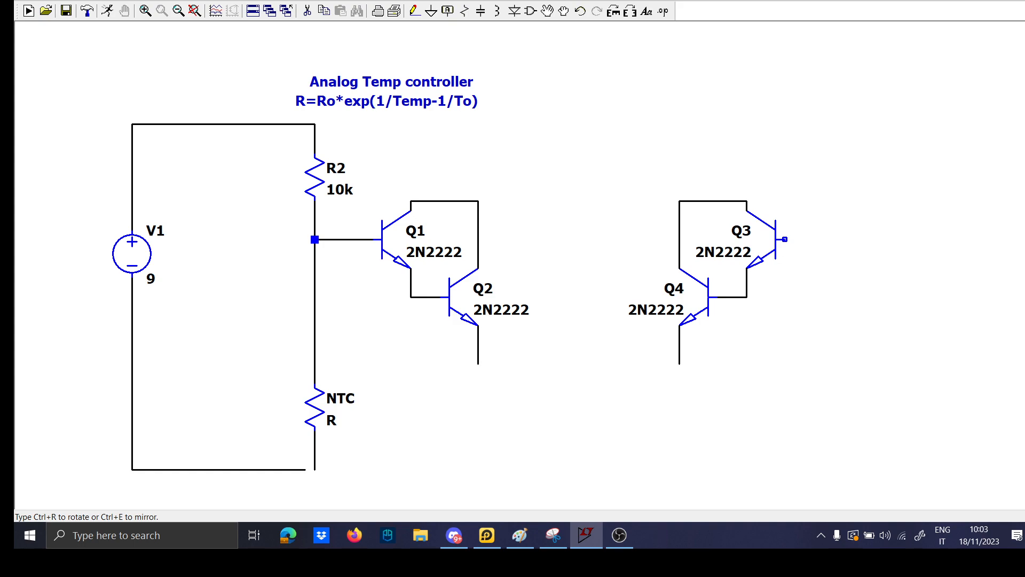
pyautogui.click(622, 304)
# Wire the emitter leads of Q2 and Q4 together
pyautogui.press('F3')
pyautogui.click(477, 363)
pyautogui.click(680, 363)
pyautogui.press('Escape')
pyautogui.scroll(-2, 490, 399)
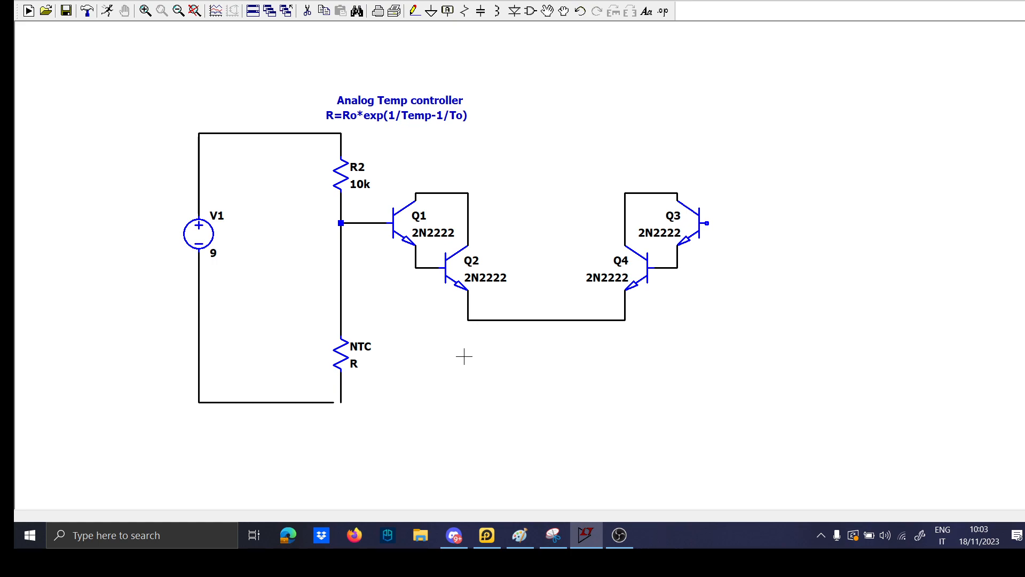
# Close the gap between V1's return wire and the NTC's lower end
pyautogui.moveTo(375, 378); pyautogui.dragTo(375, 338)
pyautogui.press('F3')
pyautogui.click(334, 362)
pyautogui.click(341, 362)
pyautogui.press('Escape')
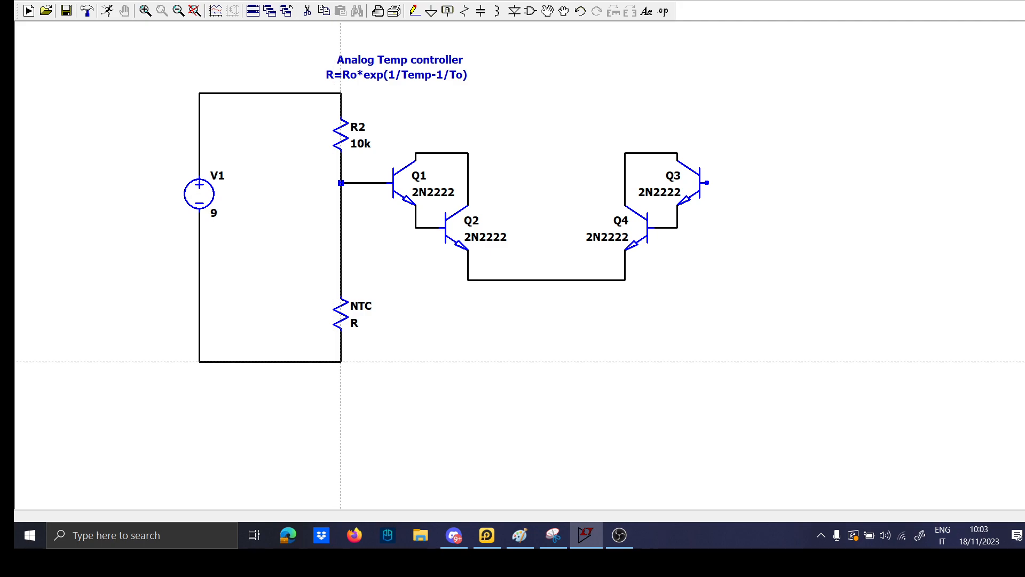
# Delete the horizontal return wire between V1 and NTC, and shift both Darlington pairs slightly lower with Q1's base wire kept straight
pyautogui.press('F5')
pyautogui.click(302, 362)
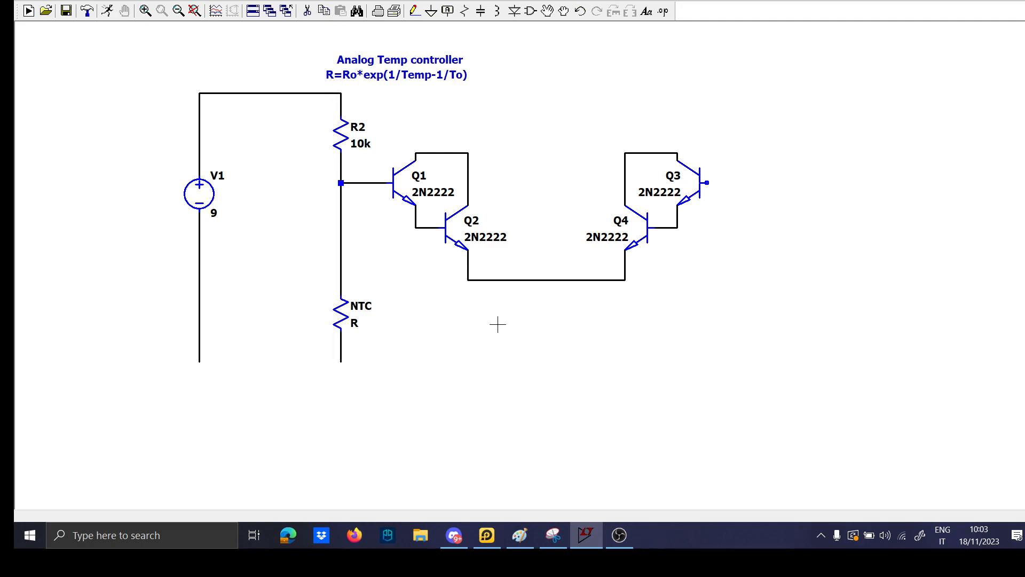
pyautogui.moveTo(815, 331); pyautogui.dragTo(370, 110)
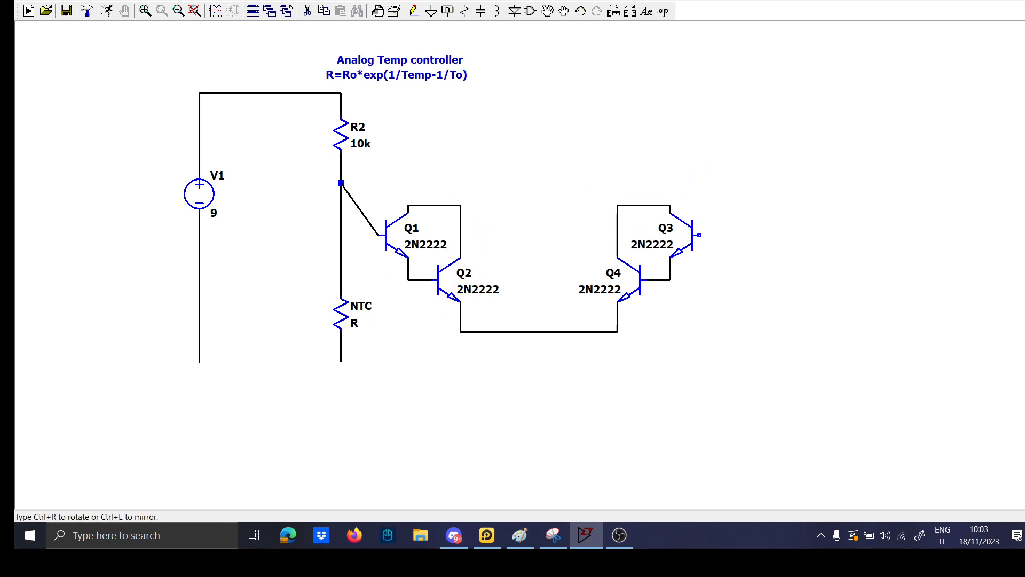
pyautogui.click(570, 262)
pyautogui.click(366, 203)
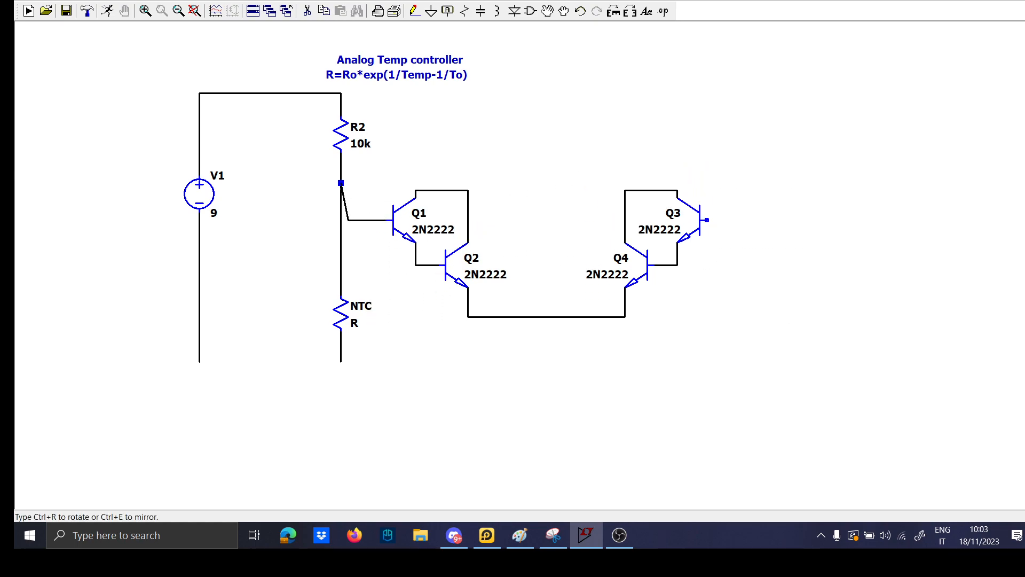
pyautogui.click(341, 220)
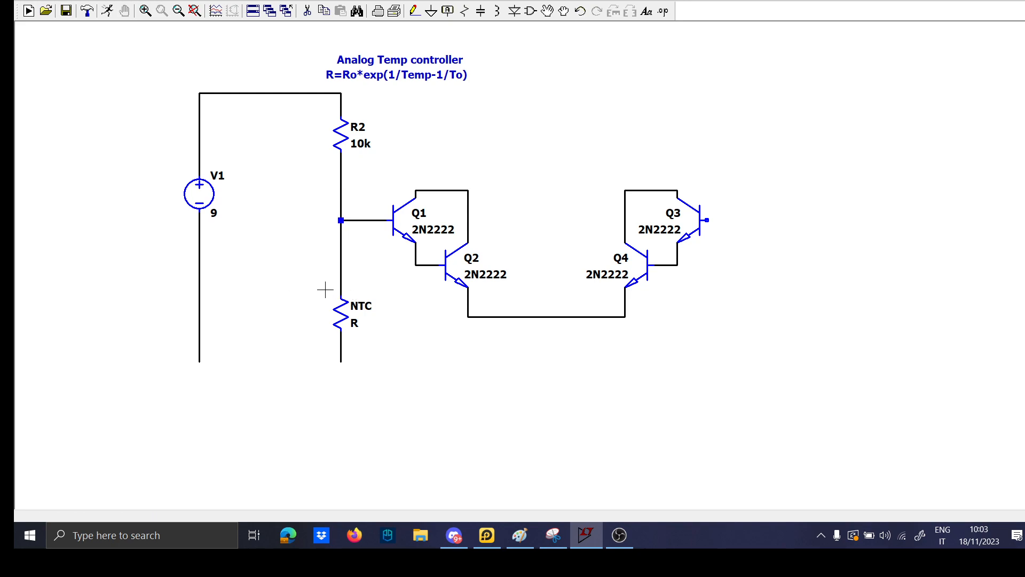
# Set the NTC's value to 10k
pyautogui.rightClick(354, 318)
pyautogui.write('10k')
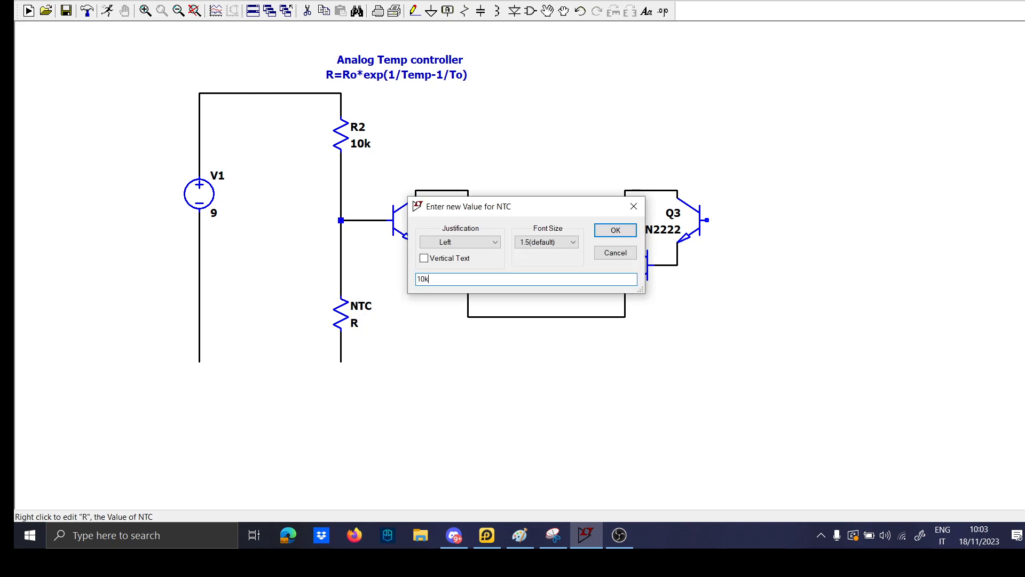
pyautogui.press('Return')
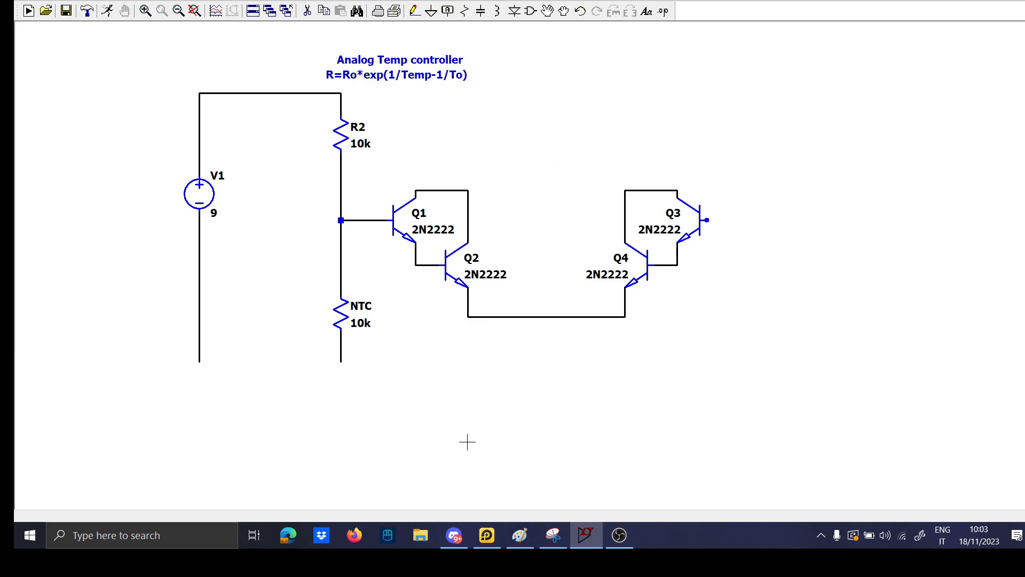
# Place a mirrored NPN transistor below the NTC divider, between V1's and the NTC's lower leads
pyautogui.press('F2')
pyautogui.press('Return')
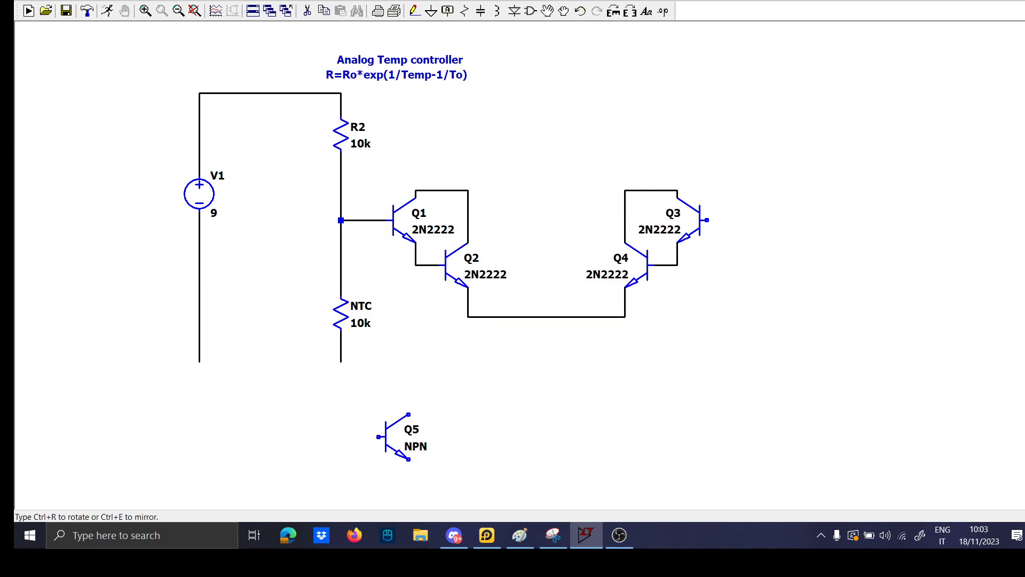
pyautogui.hotkey('ctrl', 'e')
pyautogui.click(273, 406)
pyautogui.press('Escape')
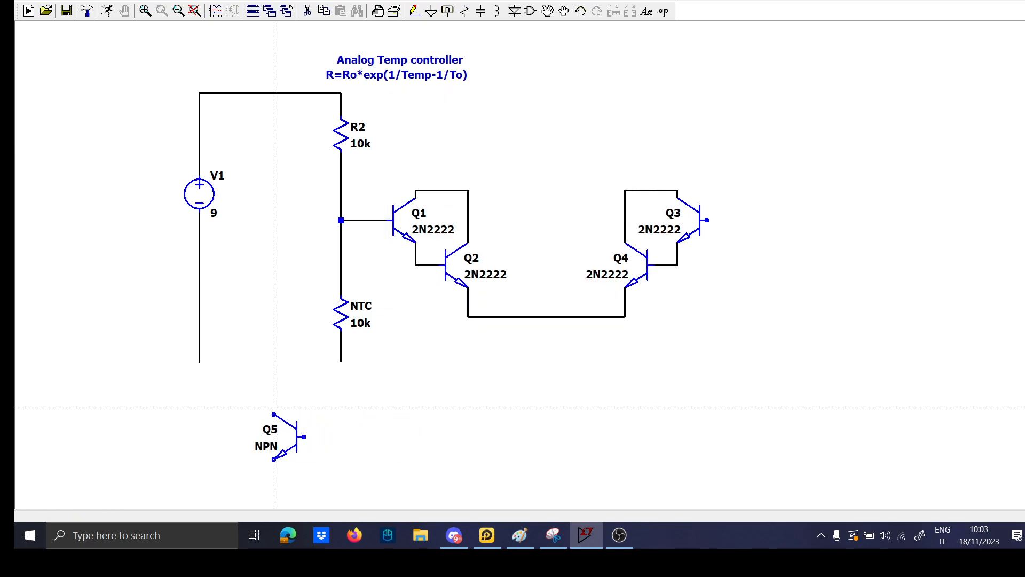
# Wire Q5's collector to its base and extend the base wire outward as a short lead
pyautogui.click(274, 414)
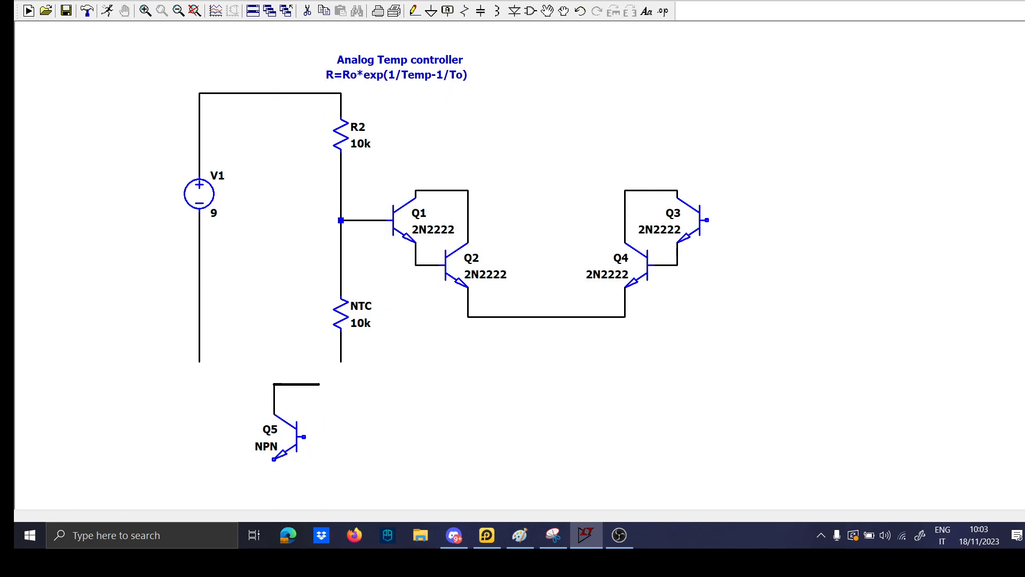
pyautogui.click(319, 384)
pyautogui.click(304, 436)
pyautogui.click(319, 436)
pyautogui.click(349, 437)
pyautogui.rightClick(349, 436)
pyautogui.click(528, 331)
pyautogui.press('F3')
pyautogui.click(527, 429)
pyautogui.keyDown('ctrl'); pyautogui.click(558, 399); pyautogui.keyUp('ctrl')
pyautogui.press('Escape')
pyautogui.press('F5')
pyautogui.moveTo(580, 442); pyautogui.dragTo(458, 318)
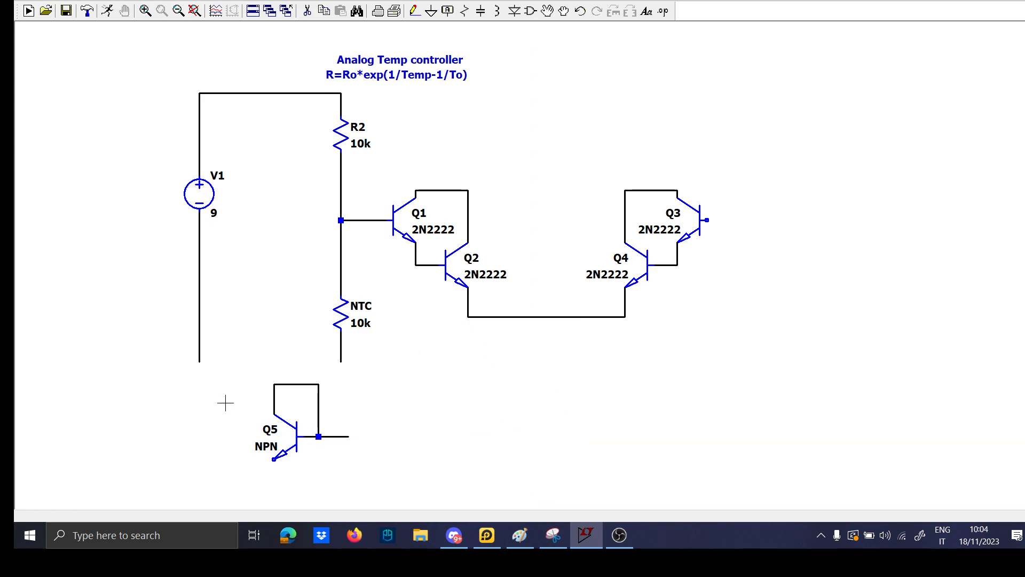
# Wire Q5's collector up to the supply rail and run its emitter down and across as a long horizontal return wire
pyautogui.press('F3')
pyautogui.click(274, 383)
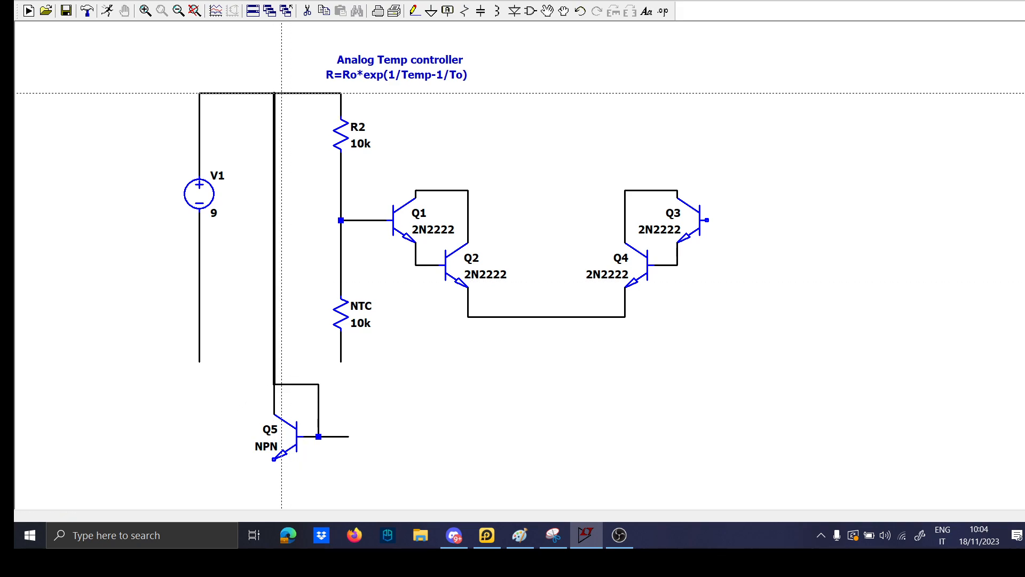
pyautogui.click(273, 93)
pyautogui.click(274, 458)
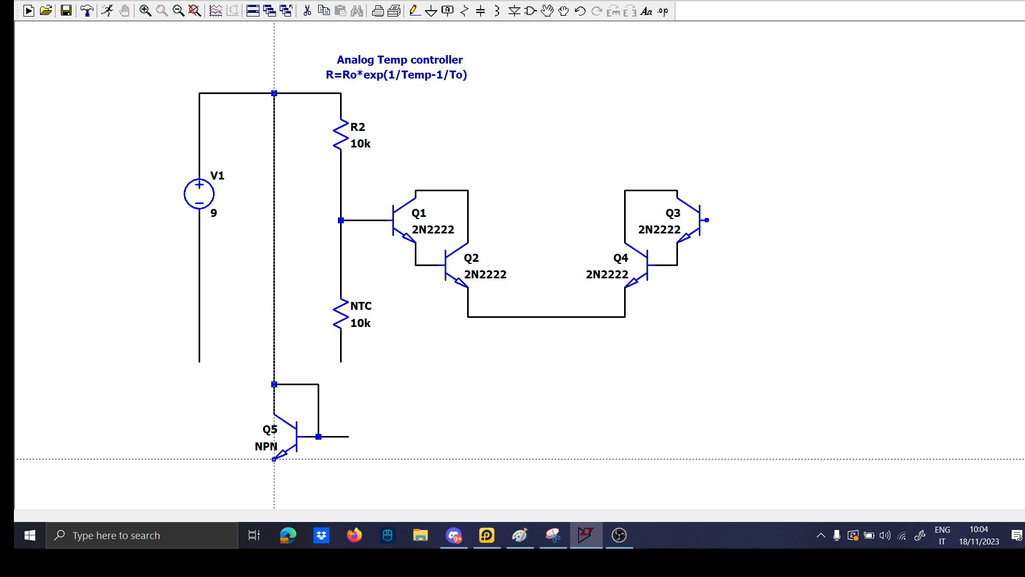
pyautogui.click(550, 481)
pyautogui.press('Escape')
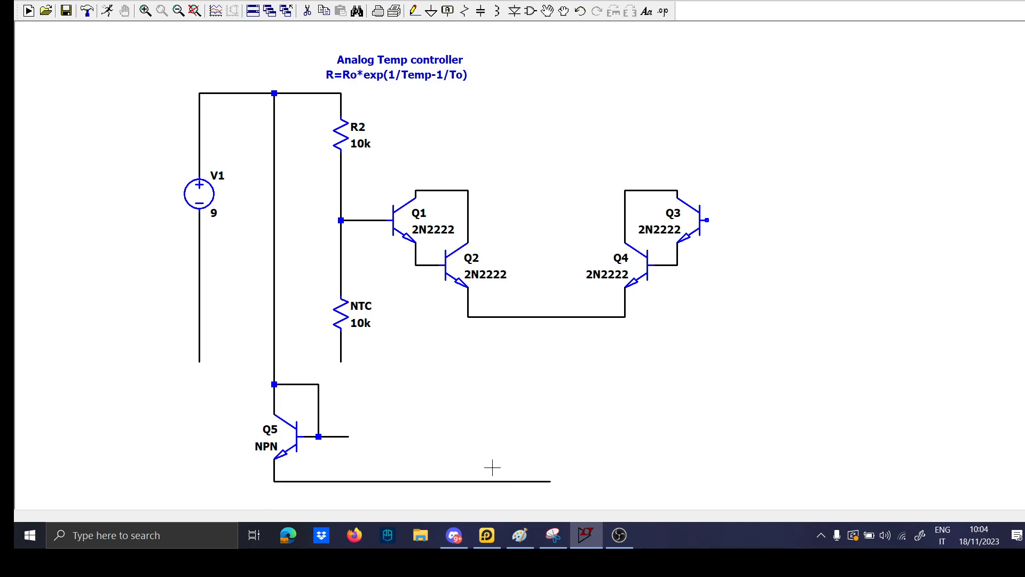
# Place a mirrored copy of Q5 with its emitter above the free end of the return wire
pyautogui.press('F6')
pyautogui.click(292, 443)
pyautogui.hotkey('ctrl', 'e')
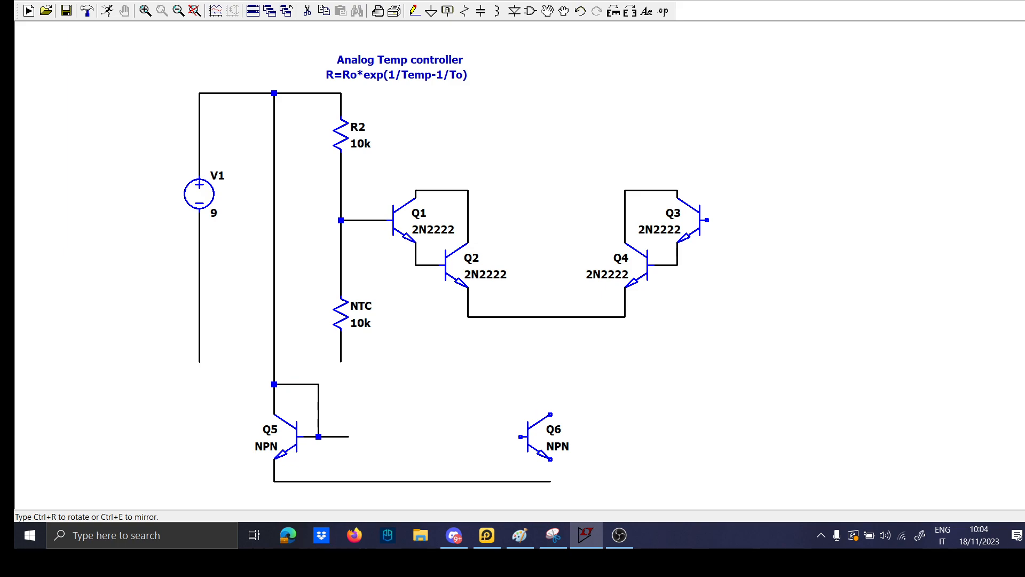
pyautogui.click(535, 444)
pyautogui.press('Escape')
# Wire Q6's emitter to the return wire, its collector to the Darlington pairs' common emitter wire and its base to Q5's base
pyautogui.press('F3')
pyautogui.click(550, 481)
pyautogui.click(550, 317)
pyautogui.click(520, 436)
pyautogui.press('Escape')
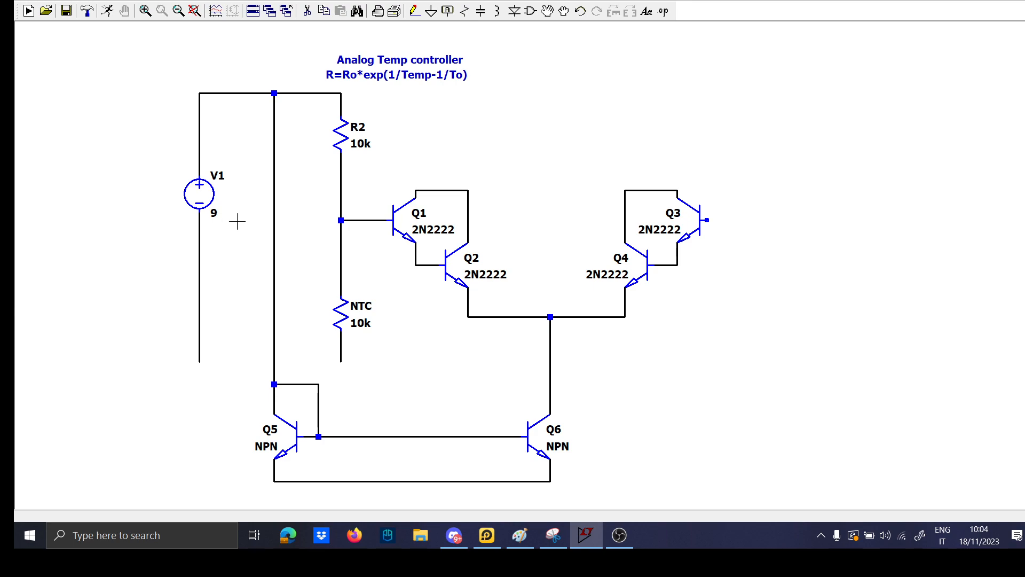
# Insert a 15k resistor in the wire between the supply rail and Q5's collector
pyautogui.click(274, 257)
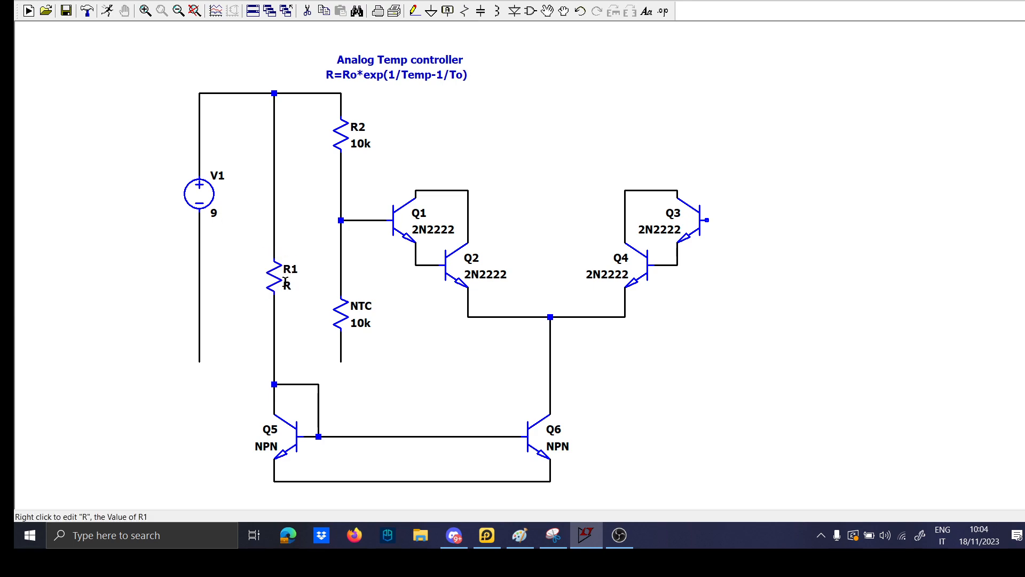
pyautogui.rightClick(288, 287)
pyautogui.write('15k')
pyautogui.press('Return')
pyautogui.press('g')
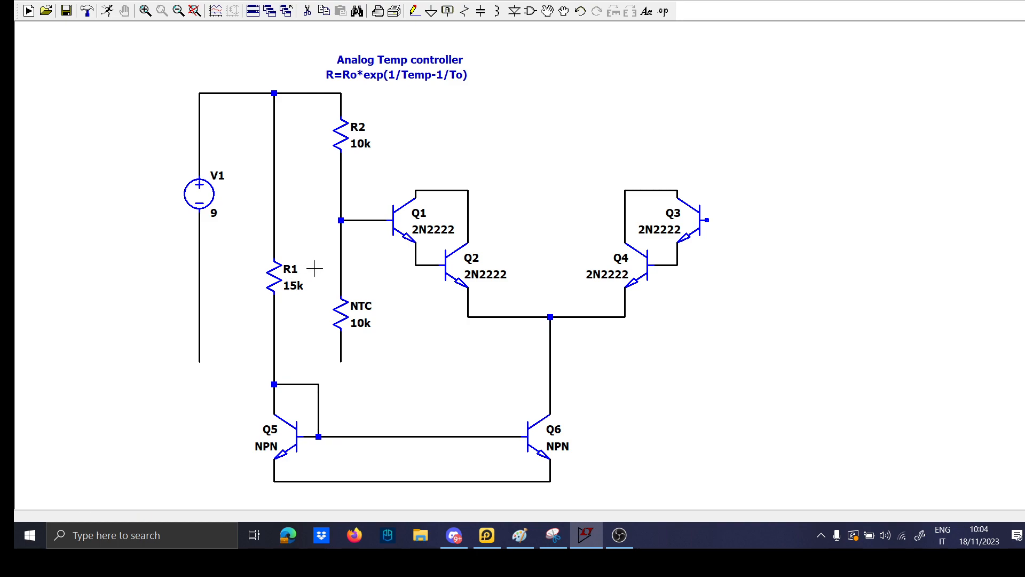
pyautogui.press('Escape')
# Wire the NTC's lower lead and V1's negative lead to the common return wire at Q5's and Q6's emitters
pyautogui.scroll(-2, 346, 399)
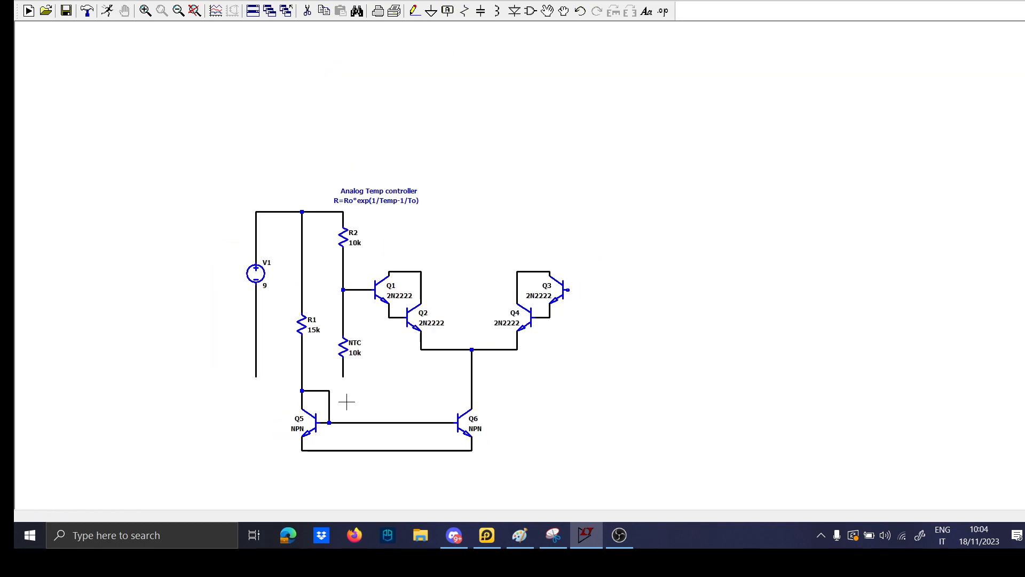
pyautogui.moveTo(345, 400); pyautogui.dragTo(345, 370)
pyautogui.press('F3')
pyautogui.click(344, 345)
pyautogui.click(344, 420)
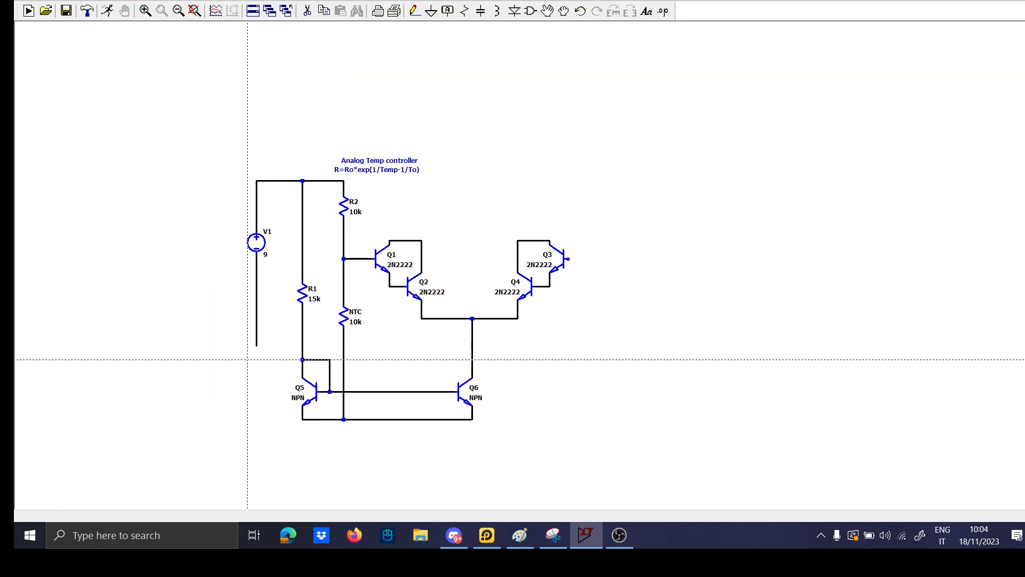
pyautogui.click(256, 347)
pyautogui.click(297, 419)
pyautogui.click(302, 419)
pyautogui.press('Escape')
# Assign the 2N2222 model to transistors Q5 and Q6
pyautogui.rightClick(310, 392)
pyautogui.click(567, 230)
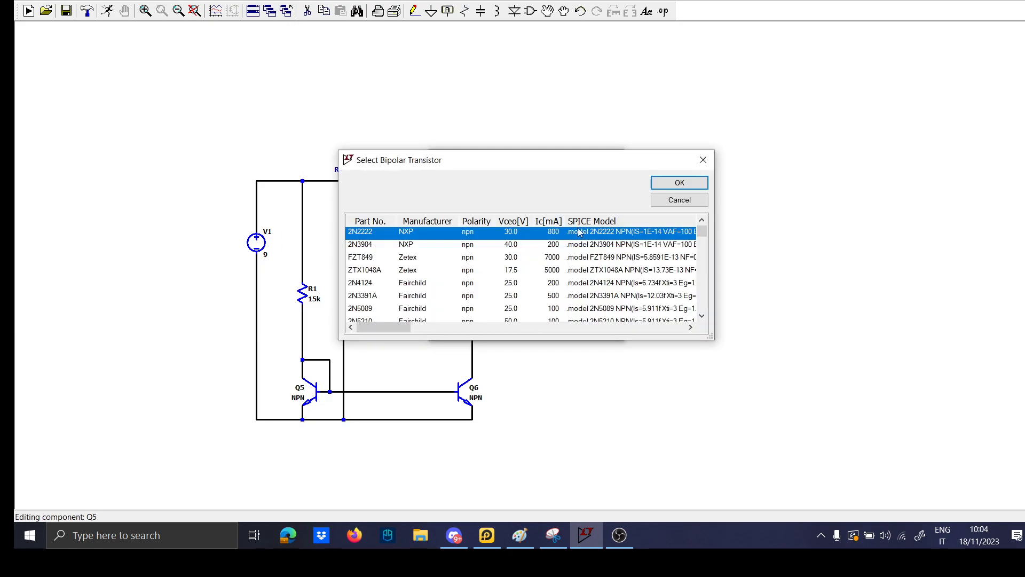
pyautogui.click(679, 182)
pyautogui.scroll(3, 451, 362)
pyautogui.rightClick(470, 414)
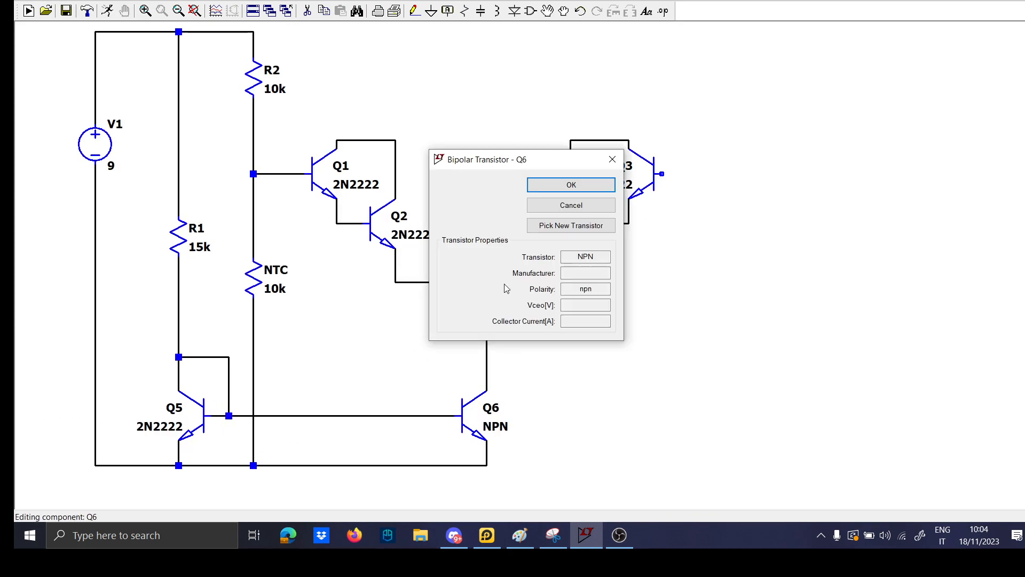
pyautogui.click(559, 224)
pyautogui.click(670, 181)
pyautogui.scroll(-3, 327, 337)
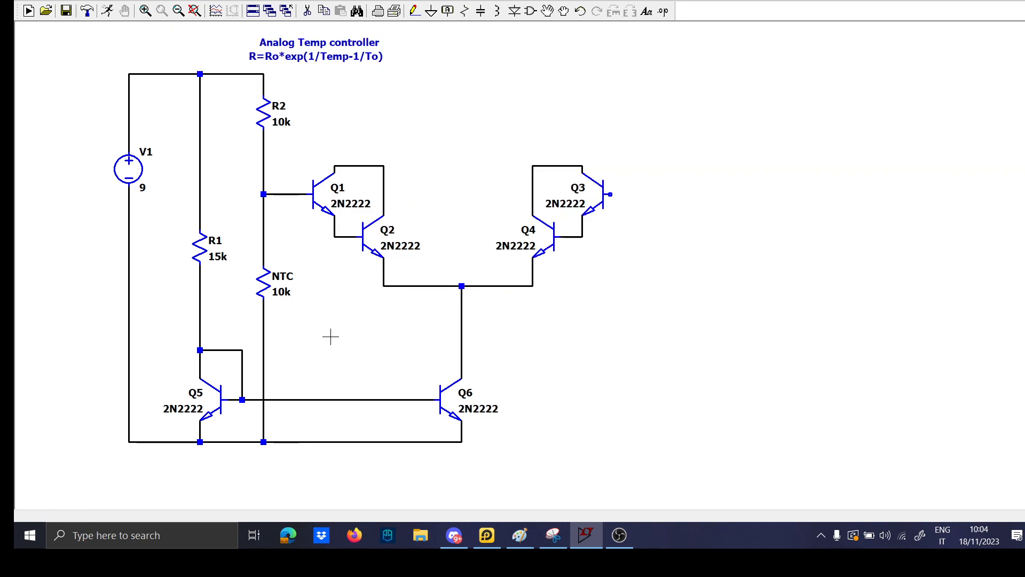
# Add a ground on a short wire below the NTC's junction with the return wire
pyautogui.moveTo(421, 358); pyautogui.dragTo(385, 359)
pyautogui.scroll(4, 384, 359)
pyautogui.moveTo(395, 418)
pyautogui.mouseDown()
pyautogui.moveTo(410, 378)
pyautogui.moveTo(421, 396)
pyautogui.mouseUp()
pyautogui.press('F3')
pyautogui.click(352, 410)
pyautogui.click(353, 455)
pyautogui.press('g')
pyautogui.click(353, 455)
pyautogui.press('Escape')
pyautogui.scroll(-3, 435, 370)
pyautogui.scroll(2, 461, 358)
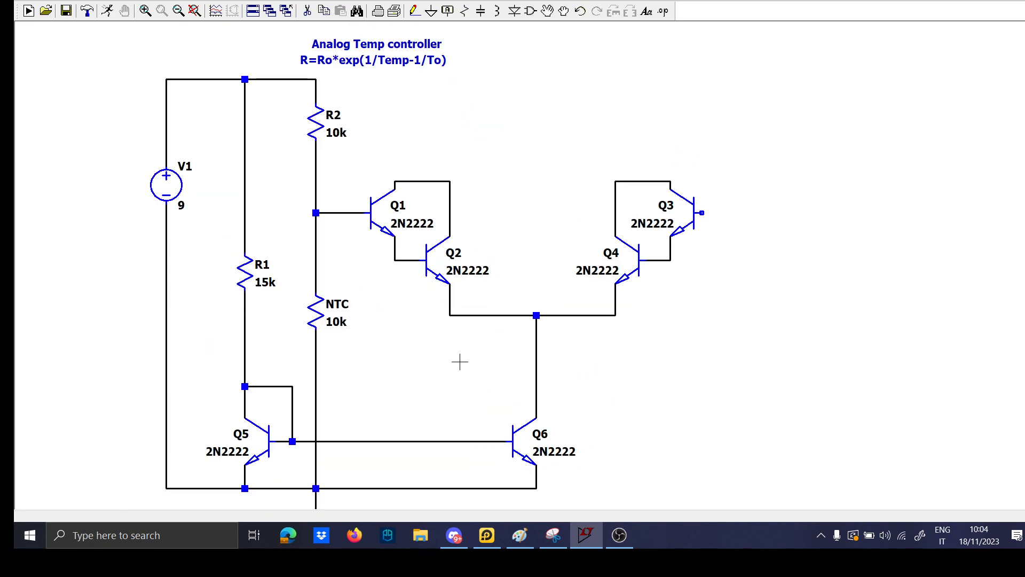
# Place a mirrored PNP transistor above the Q1-Q2 Darlington pair
pyautogui.press('F2')
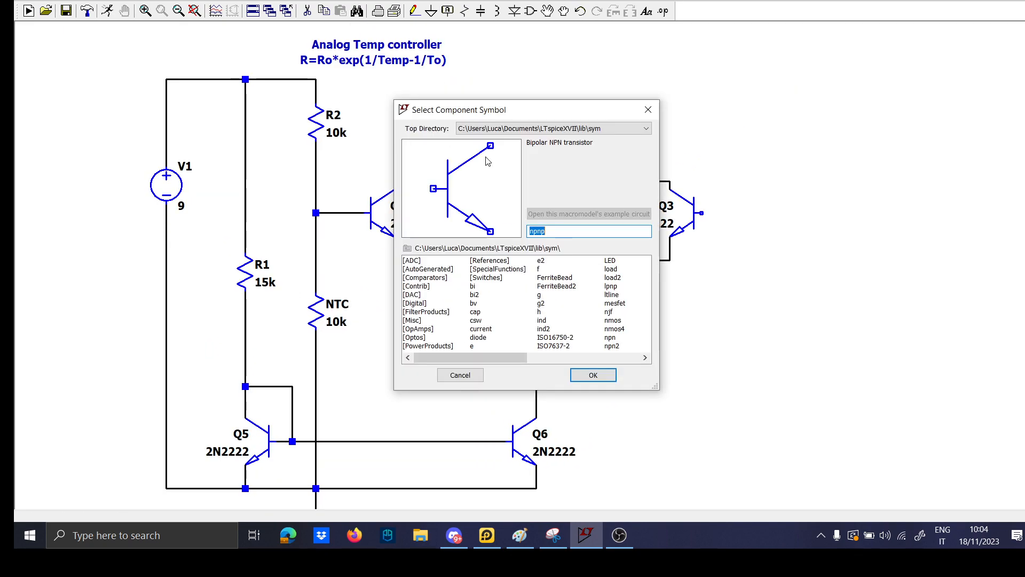
pyautogui.press('Return')
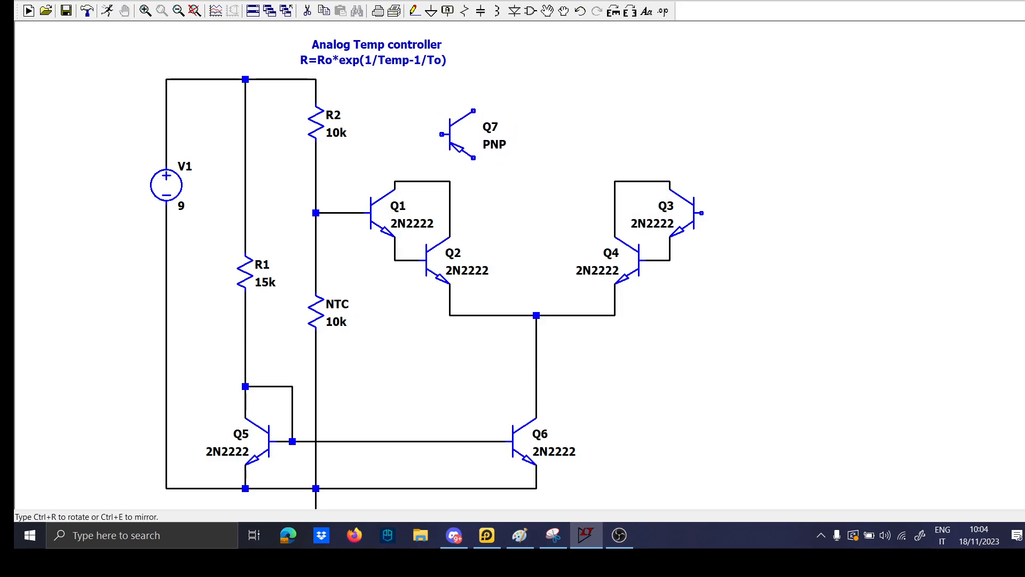
pyautogui.hotkey('ctrl', 'e')
pyautogui.click(473, 134)
pyautogui.press('Escape')
# Extend the supply rail horizontally from R2's upper end to above Q3's collector
pyautogui.press('F3')
pyautogui.click(308, 79)
pyautogui.click(670, 79)
pyautogui.rightClick(670, 79)
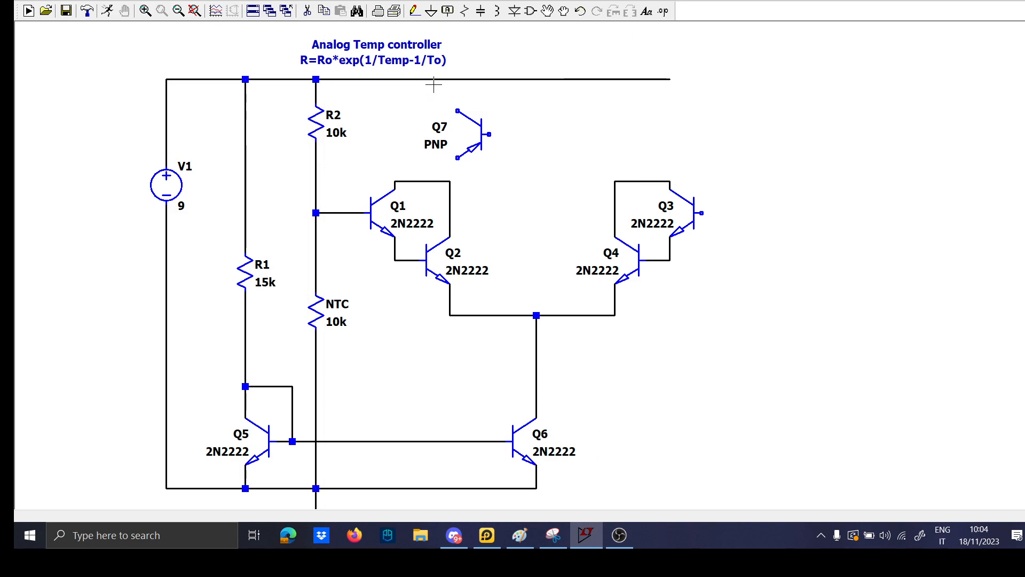
pyautogui.press('Escape')
# Flip Q7 so its emitter faces the supply rail and its base faces Q8's side, and align it above Q2's collector
pyautogui.press('F7')
pyautogui.click(471, 131)
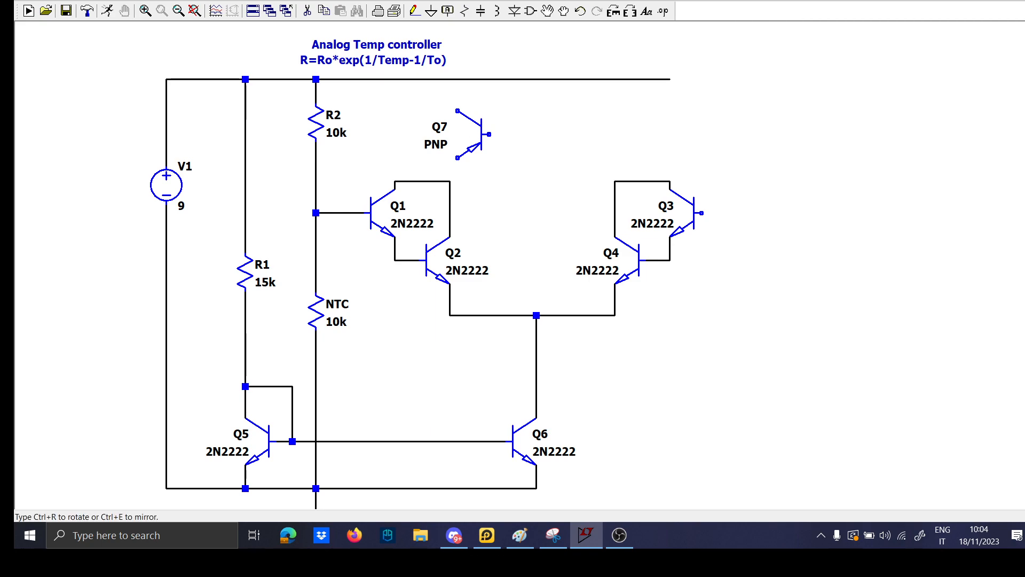
pyautogui.hotkey('ctrl', 'r')
pyautogui.hotkey('ctrl', 'e')
pyautogui.hotkey('ctrl', 'r')
pyautogui.hotkey('ctrl', 'e')
pyautogui.hotkey('ctrl', 'r')
pyautogui.hotkey('ctrl', 'r')
pyautogui.hotkey('ctrl', 'e')
pyautogui.click(437, 115)
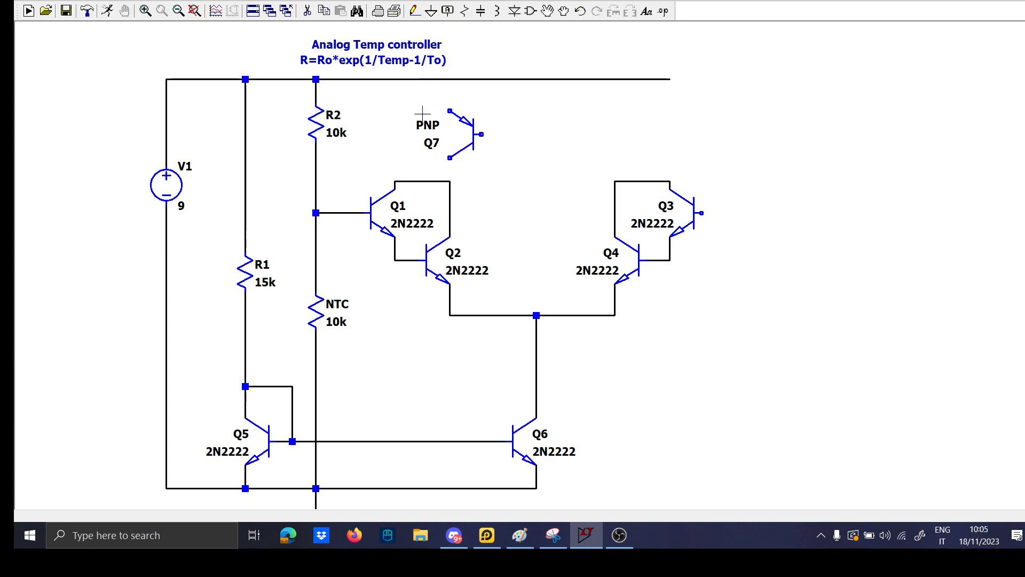
# Wire Q7's emitter to the supply rail and its collector to both Q2's collector and Q7's own base
pyautogui.click(449, 111)
pyautogui.click(450, 79)
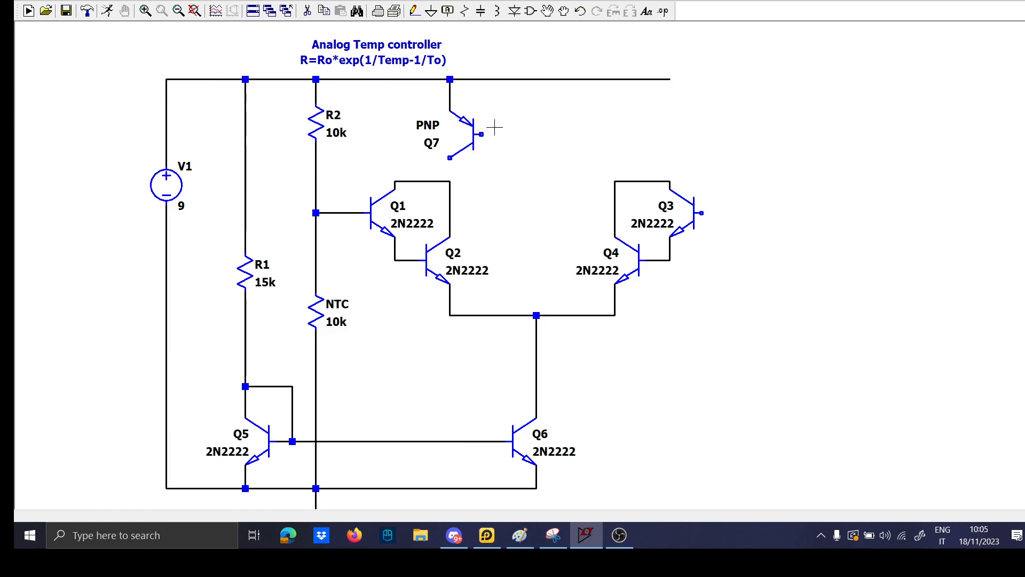
pyautogui.press('F3')
pyautogui.click(449, 182)
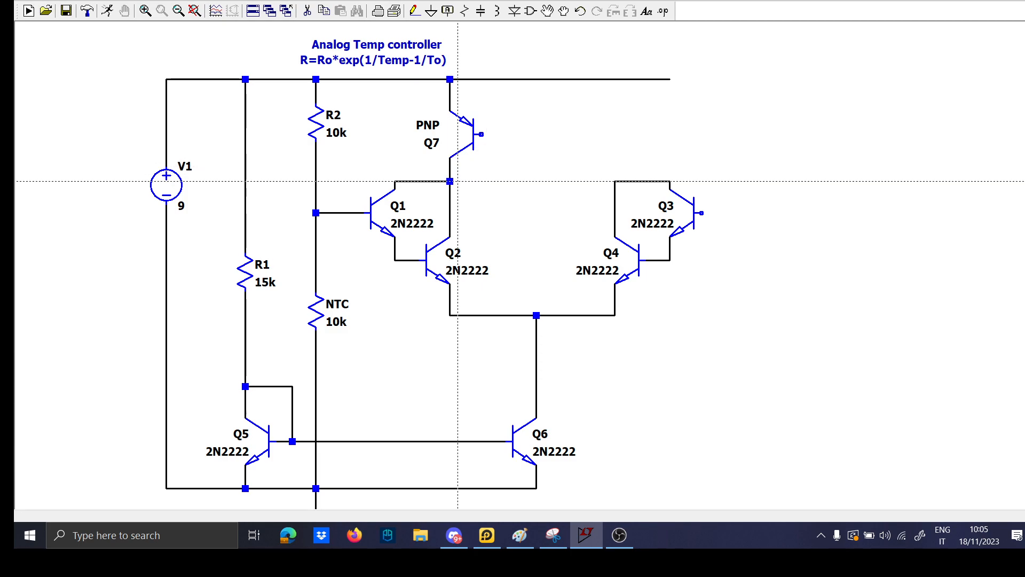
pyautogui.click(496, 134)
pyautogui.click(473, 135)
pyautogui.press('Escape')
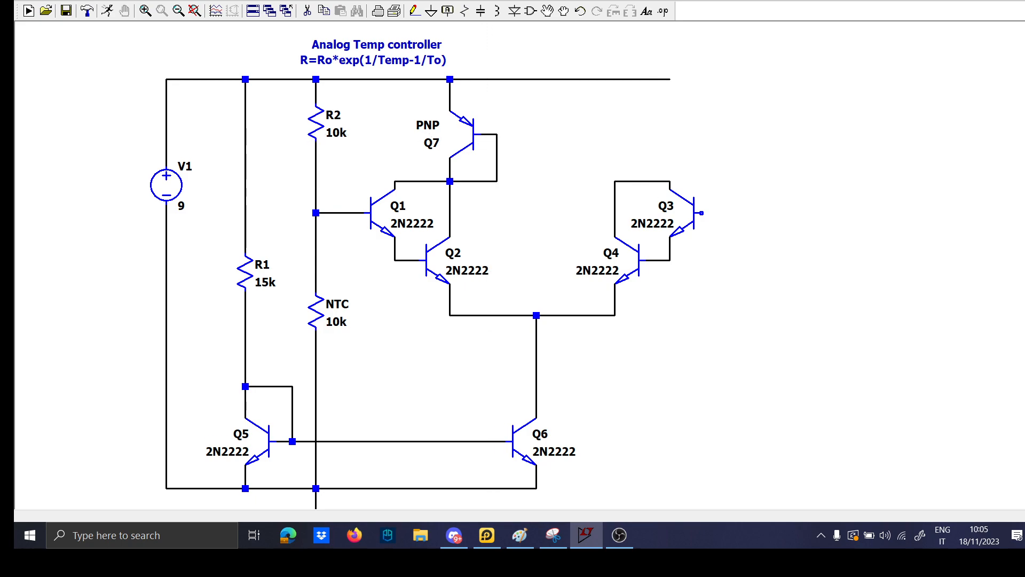
# Place a mirrored copy of Q7 above Q4's collector
pyautogui.click(475, 138)
pyautogui.hotkey('ctrl', 'e')
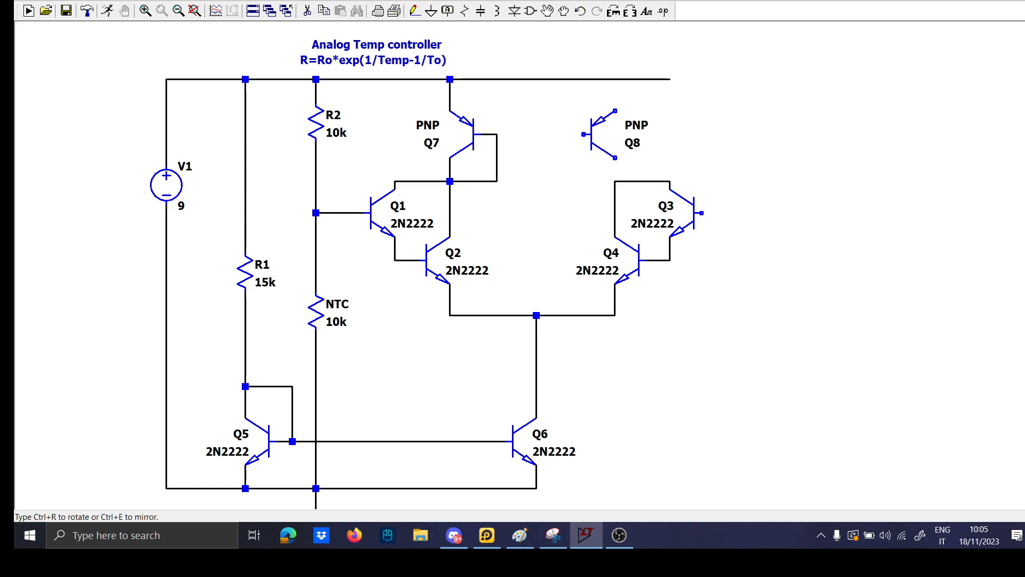
pyautogui.click(584, 134)
# Wire Q8's base to Q7's base, its collector to the Q3-Q4 collectors and its emitter to the supply rail
pyautogui.press('F3')
pyautogui.click(497, 134)
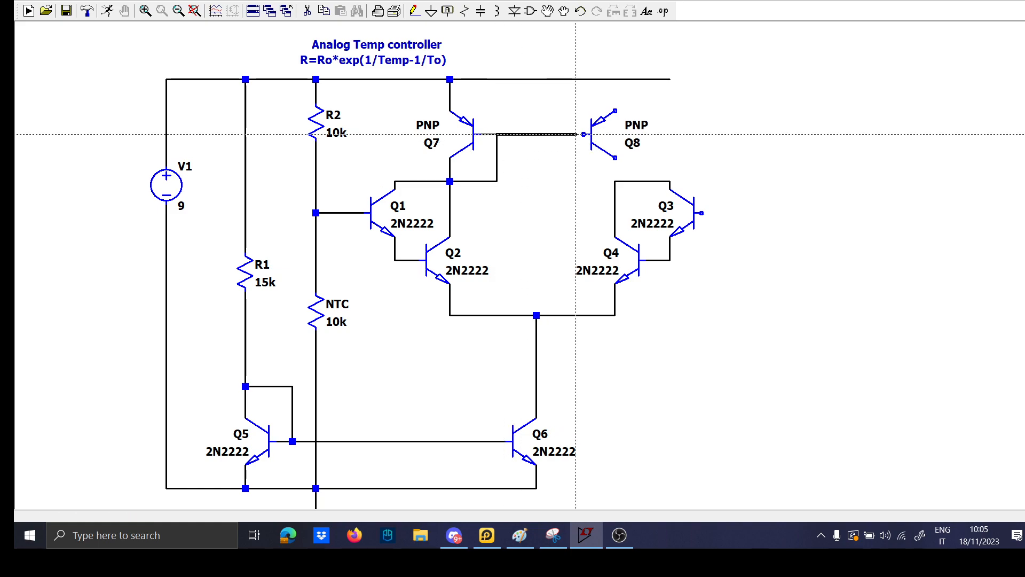
pyautogui.click(585, 135)
pyautogui.click(615, 181)
pyautogui.click(614, 79)
pyautogui.press('Escape')
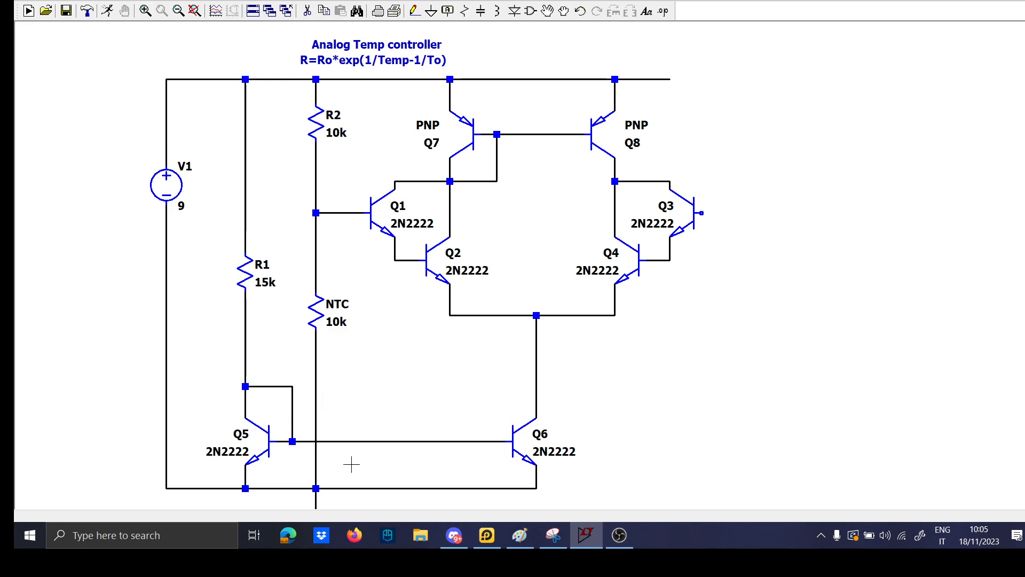
# Assign the 2N2907 model to transistors Q8 and Q7
pyautogui.moveTo(351, 466); pyautogui.dragTo(357, 426)
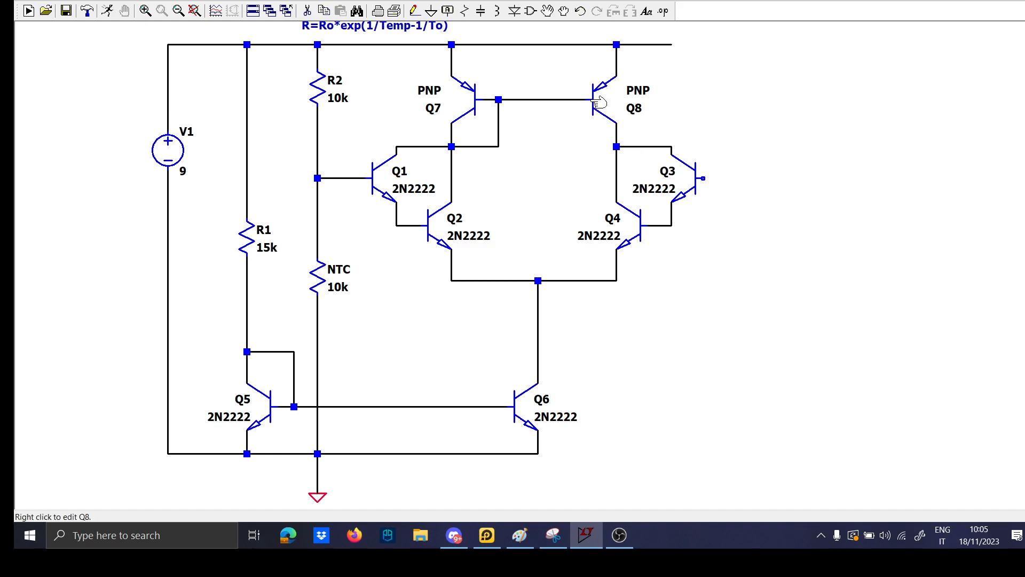
pyautogui.rightClick(625, 127)
pyautogui.click(592, 225)
pyautogui.click(674, 187)
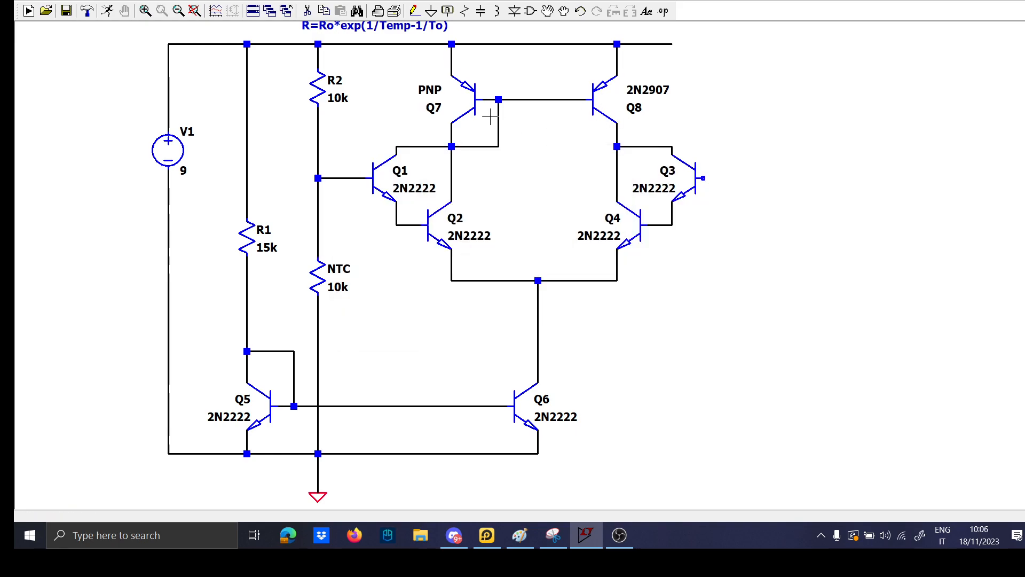
pyautogui.rightClick(470, 107)
pyautogui.click(609, 227)
pyautogui.click(665, 184)
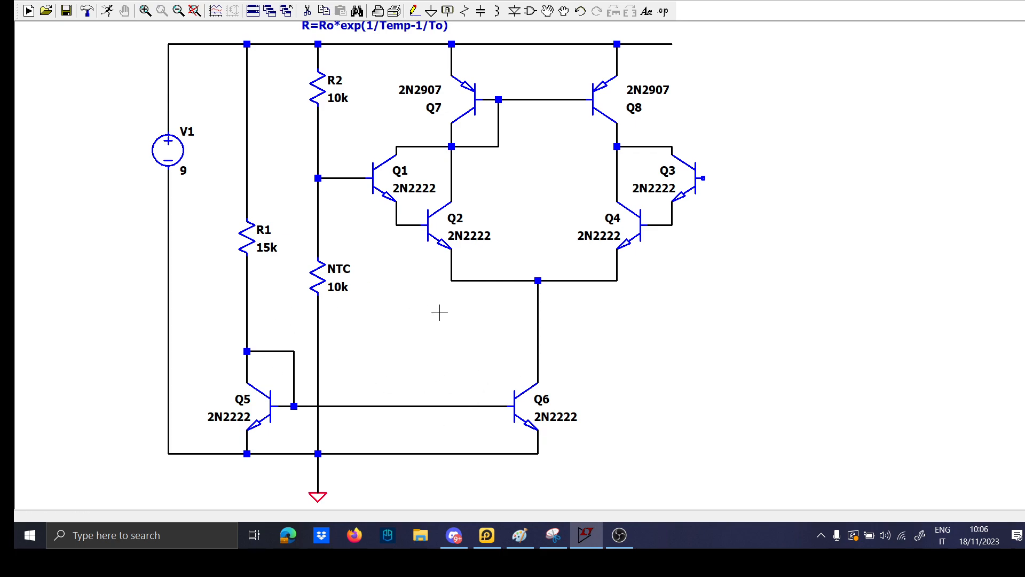
# Connect Q3's base to a ground through a short wire
pyautogui.press('F3')
pyautogui.click(703, 177)
pyautogui.click(718, 210)
pyautogui.press('g')
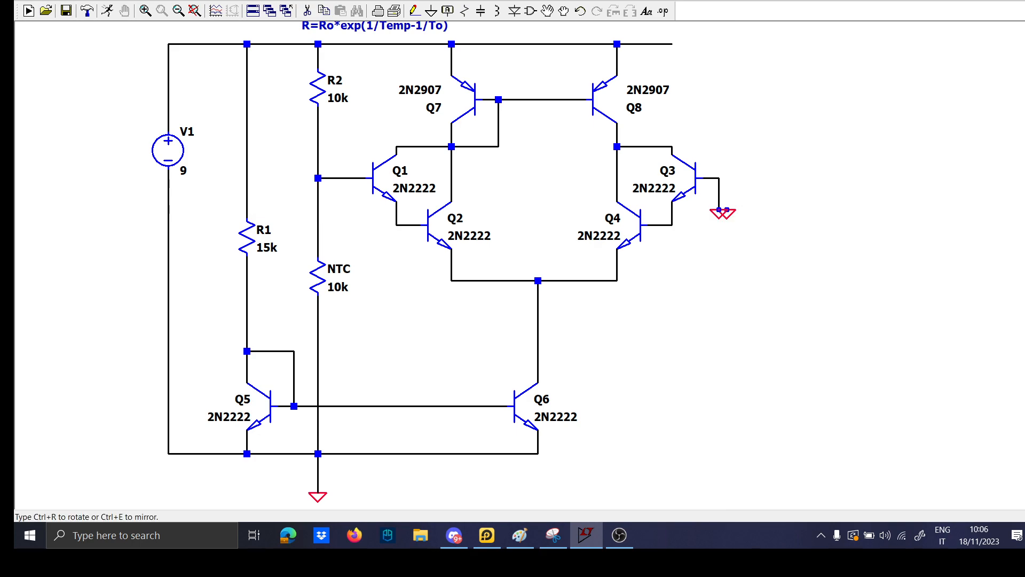
pyautogui.click(718, 210)
# Run a transient simulation with a stop time of 1m
pyautogui.click(105, 7)
pyautogui.write('1m')
pyautogui.press('Return')
# Plot the current through R1 together with Q5's collector current
pyautogui.scroll(3, 394, 384)
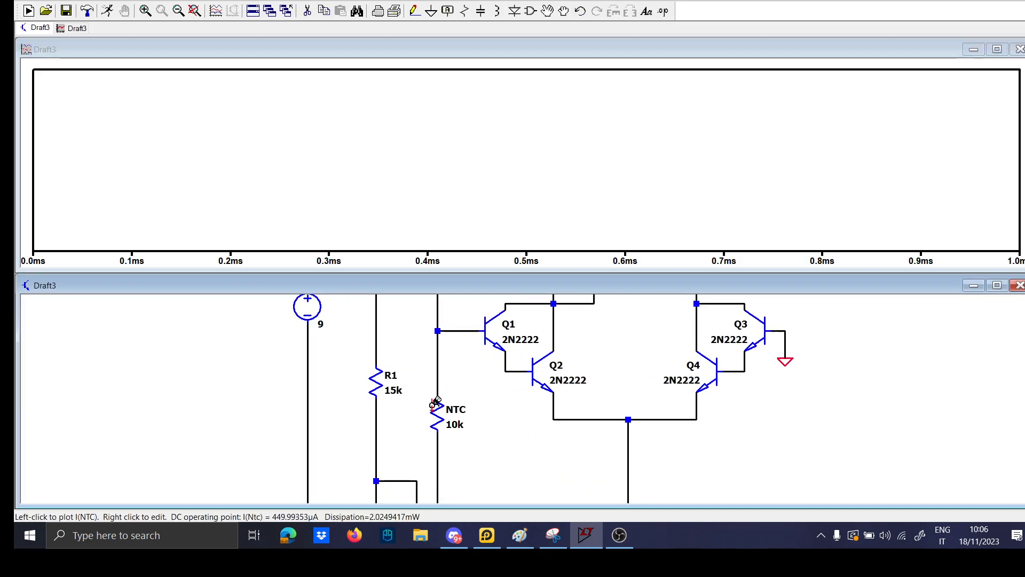
pyautogui.click(376, 380)
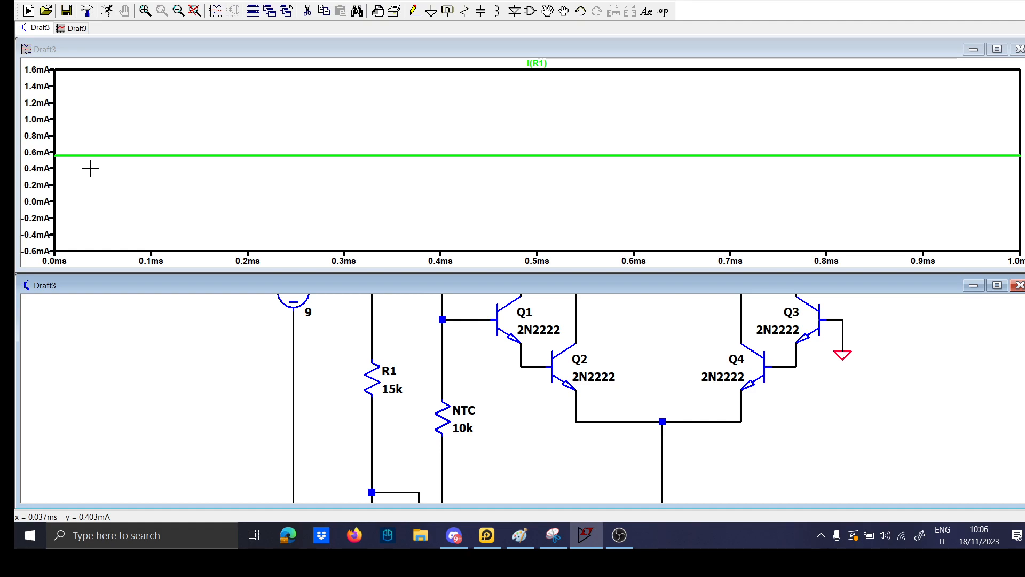
pyautogui.moveTo(257, 407); pyautogui.dragTo(268, 335)
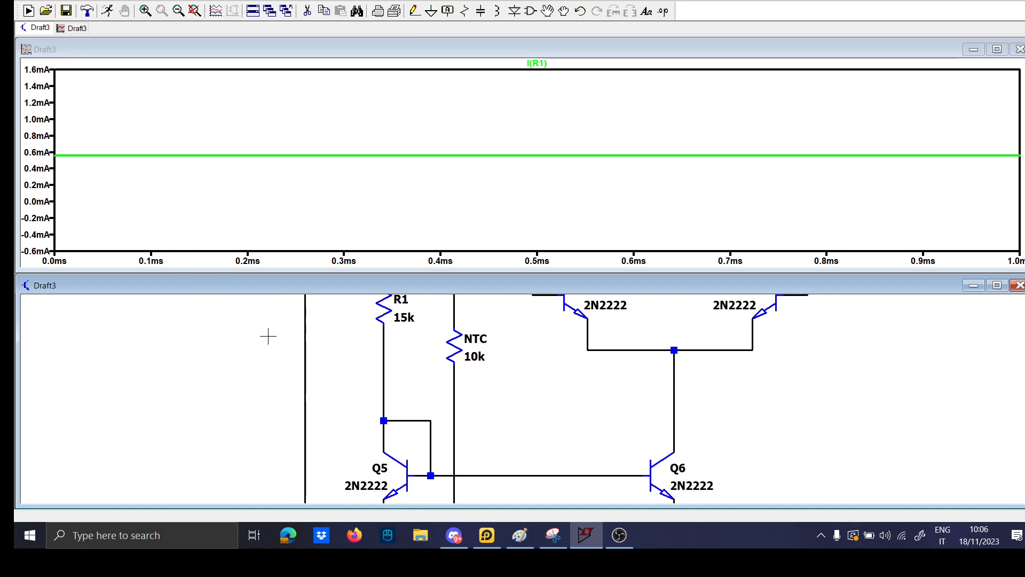
pyautogui.click(389, 429)
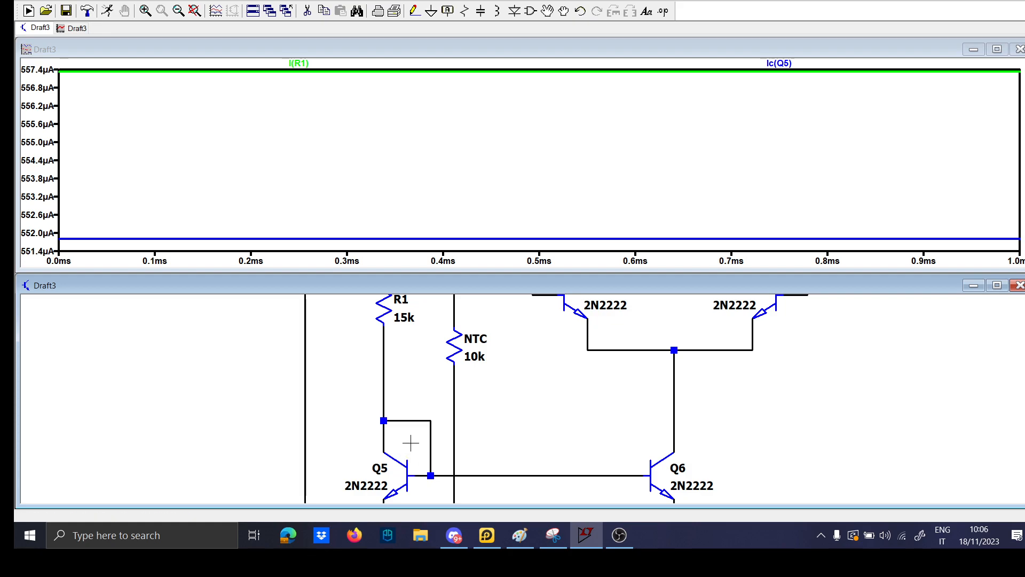
# Plot Q6's collector current on its own and add R1's current for comparison
pyautogui.moveTo(524, 464); pyautogui.dragTo(465, 438)
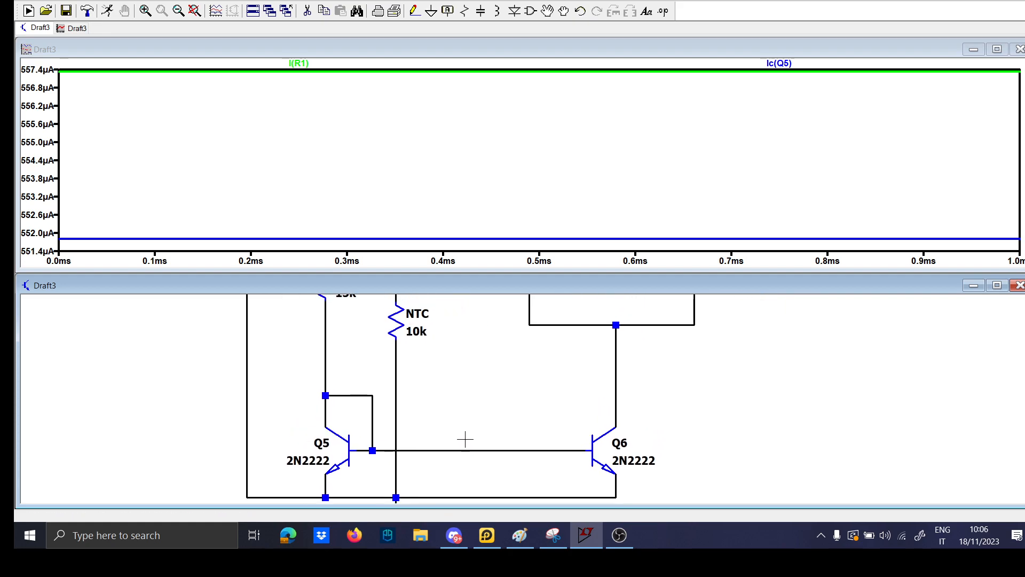
pyautogui.click(618, 410)
pyautogui.click(616, 412)
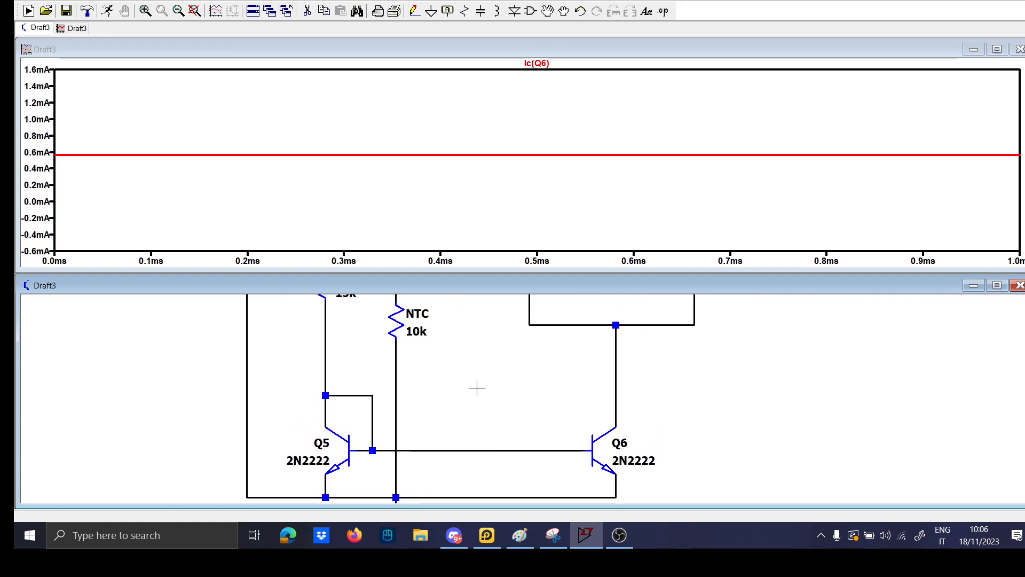
pyautogui.moveTo(345, 343); pyautogui.dragTo(338, 395)
pyautogui.click(326, 332)
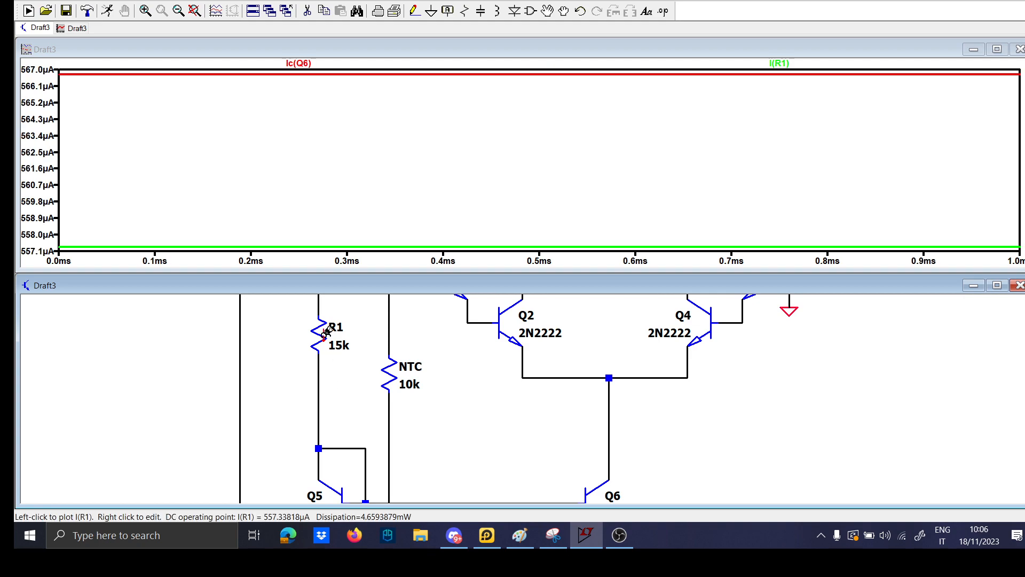
# Plot R1's current on its own and add Q6's collector current alongside it
pyautogui.click(326, 332)
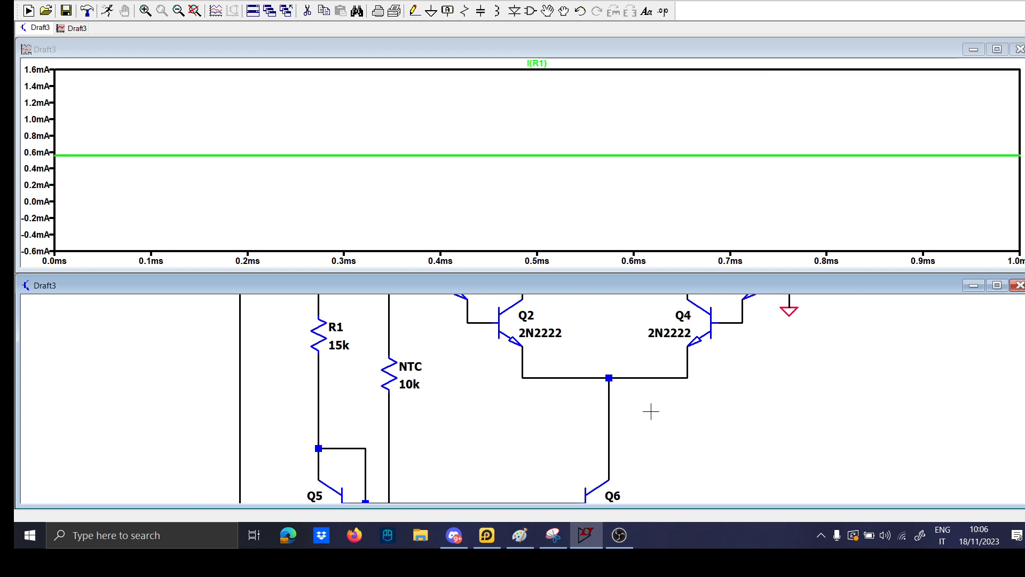
pyautogui.click(609, 400)
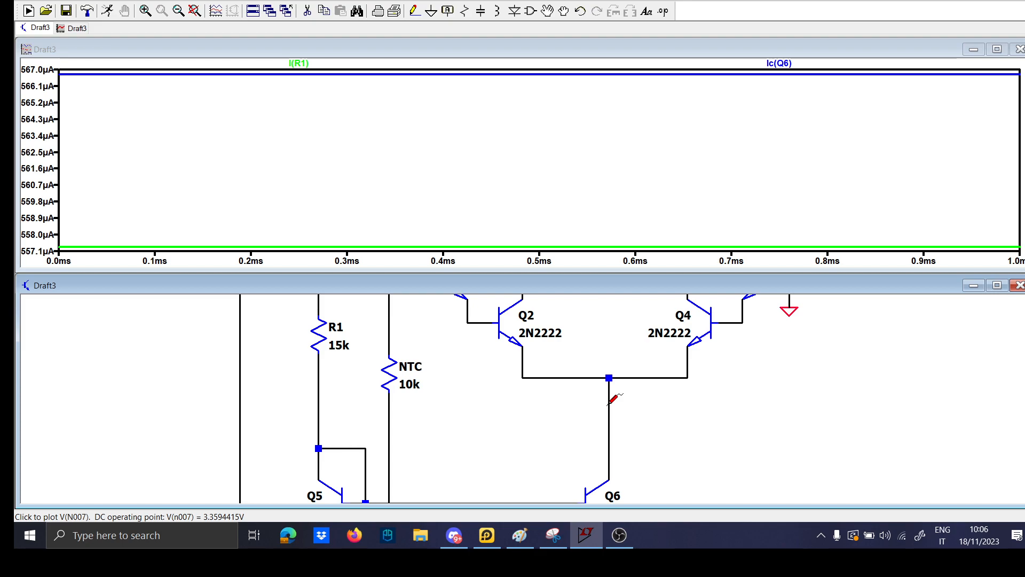
# Set the supply V1 to 15 and rerun the transient simulation
pyautogui.moveTo(155, 319); pyautogui.dragTo(152, 407)
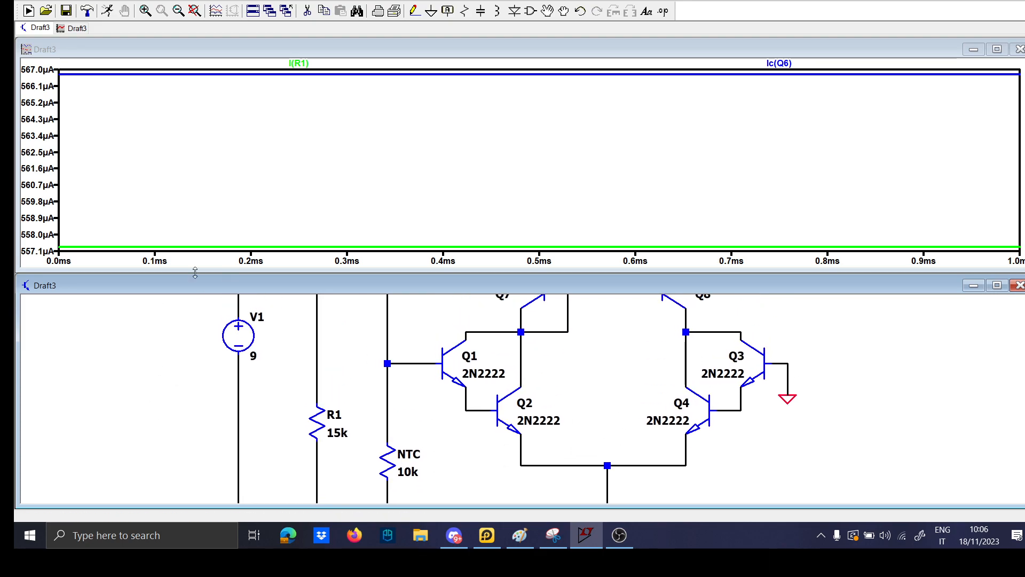
pyautogui.moveTo(252, 401); pyautogui.dragTo(261, 431)
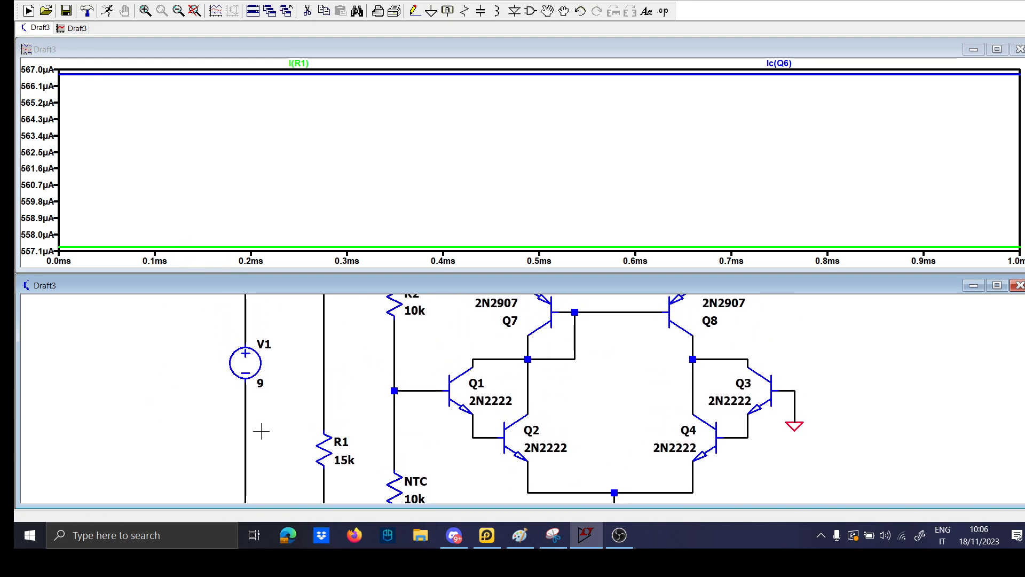
pyautogui.rightClick(260, 384)
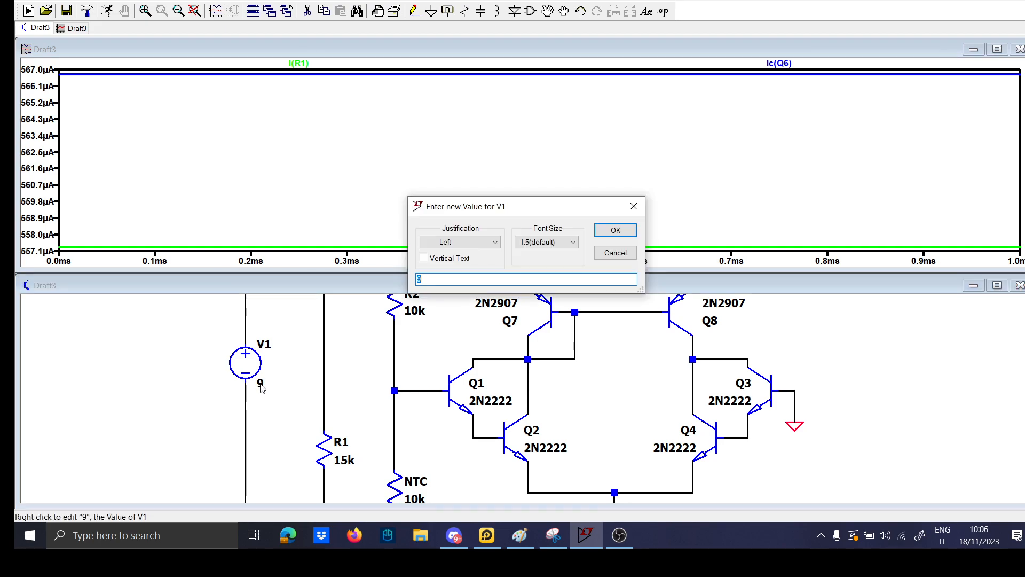
pyautogui.press('Return')
pyautogui.rightClick(262, 383)
pyautogui.press('Return')
pyautogui.click(108, 11)
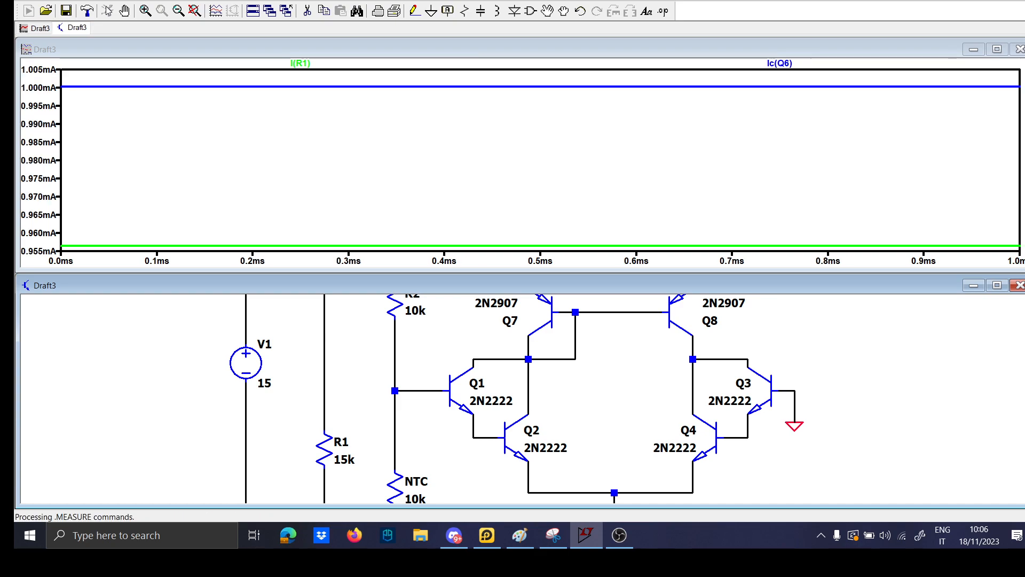
# Plot R1's current by itself, followed by Q6's collector current by itself
pyautogui.click(326, 446)
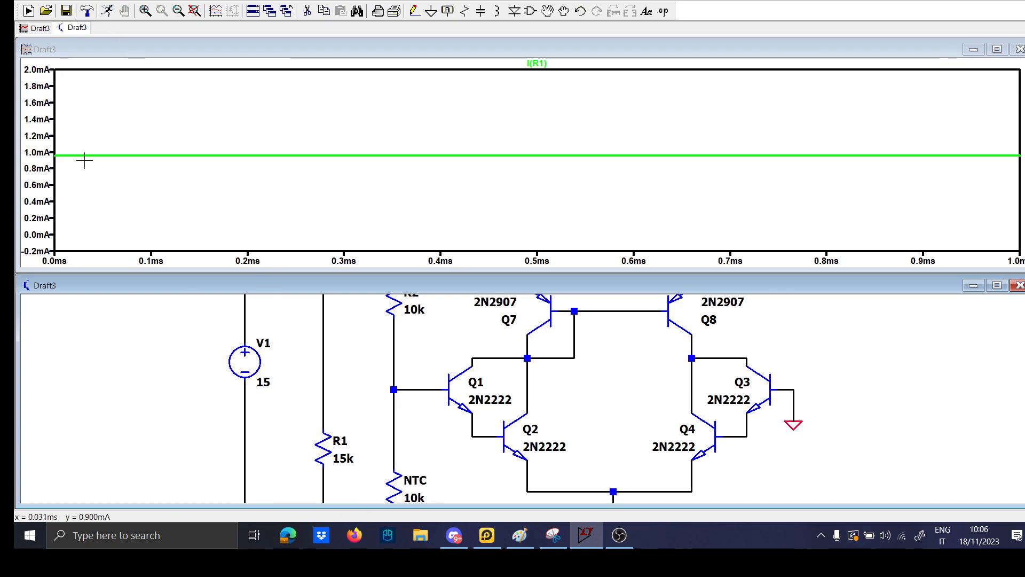
pyautogui.moveTo(398, 442); pyautogui.dragTo(309, 302)
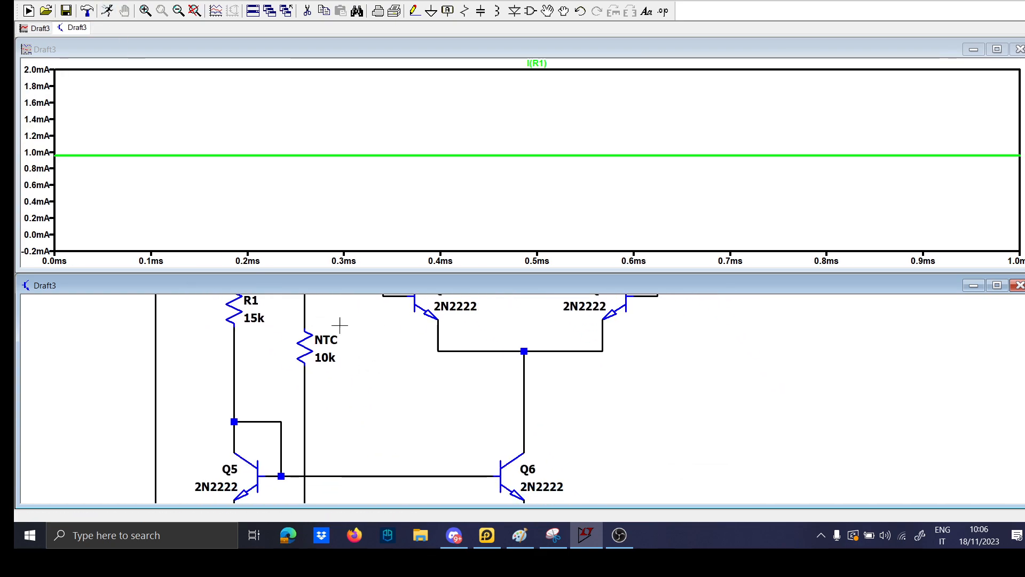
pyautogui.click(524, 411)
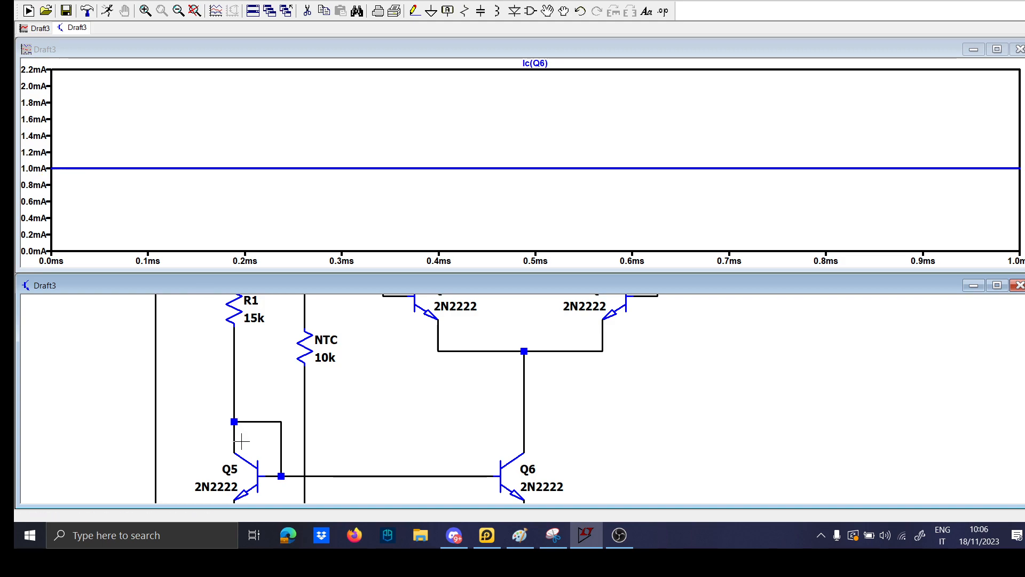
# Plot Q5's collector current on its own and add R1's current to the same plot
pyautogui.scroll(1, 240, 442)
pyautogui.click(222, 409)
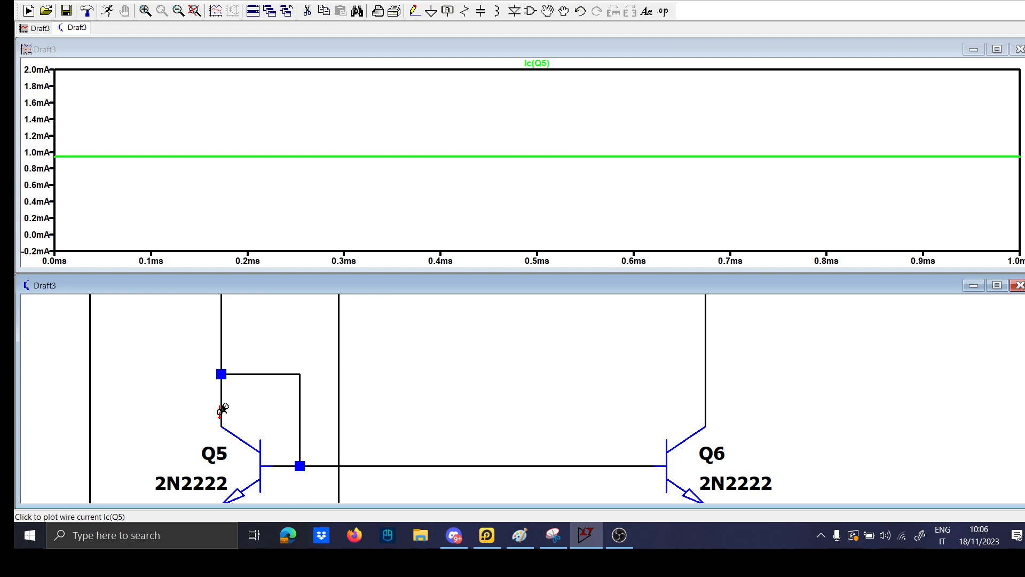
pyautogui.click(220, 356)
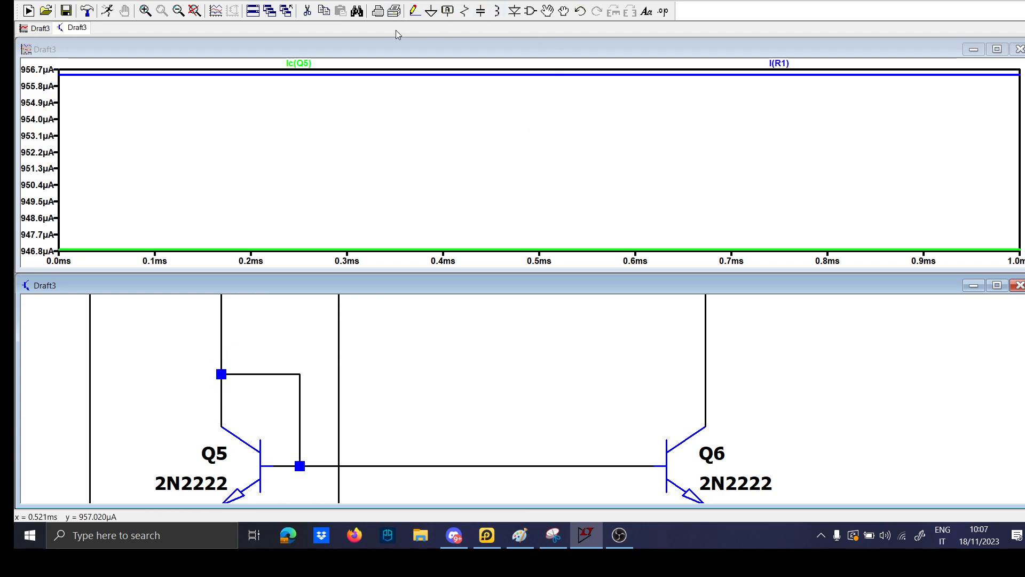
# Change the R1 current trace's expression to I(R1)-Ic(Q5)
pyautogui.rightClick(784, 63)
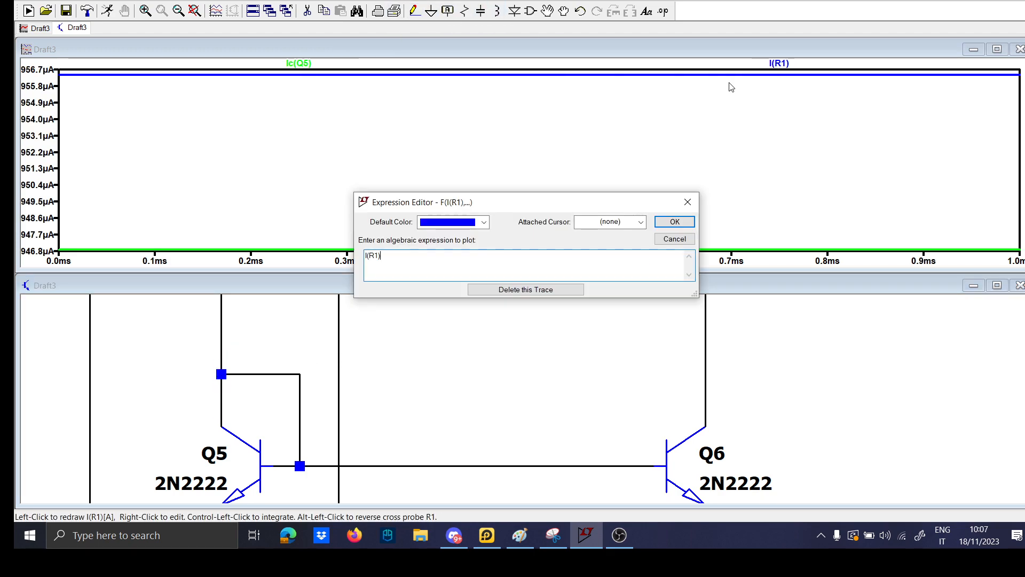
pyautogui.press('Escape')
pyautogui.moveTo(318, 337); pyautogui.dragTo(312, 336)
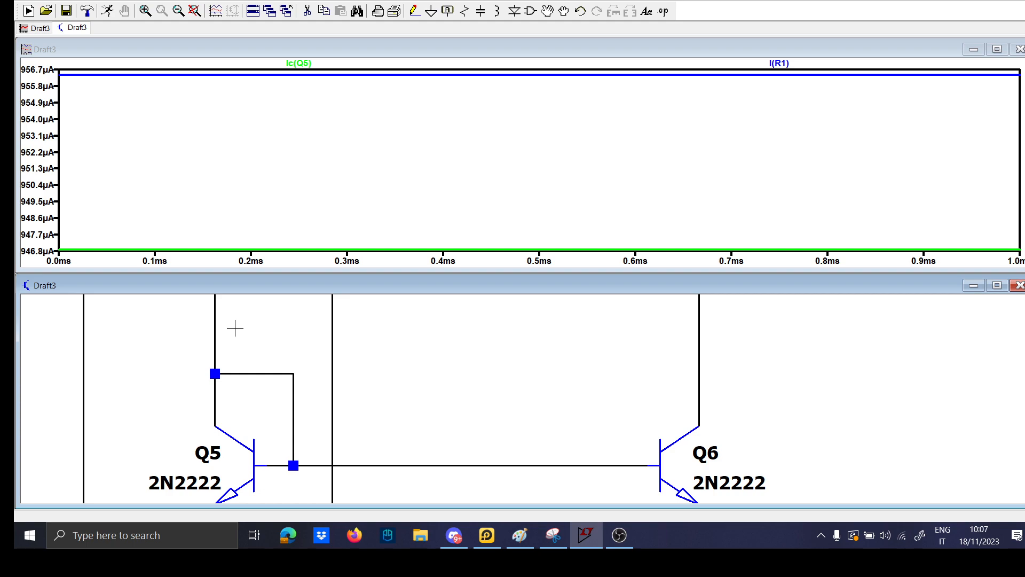
pyautogui.rightClick(782, 65)
pyautogui.write('-I')
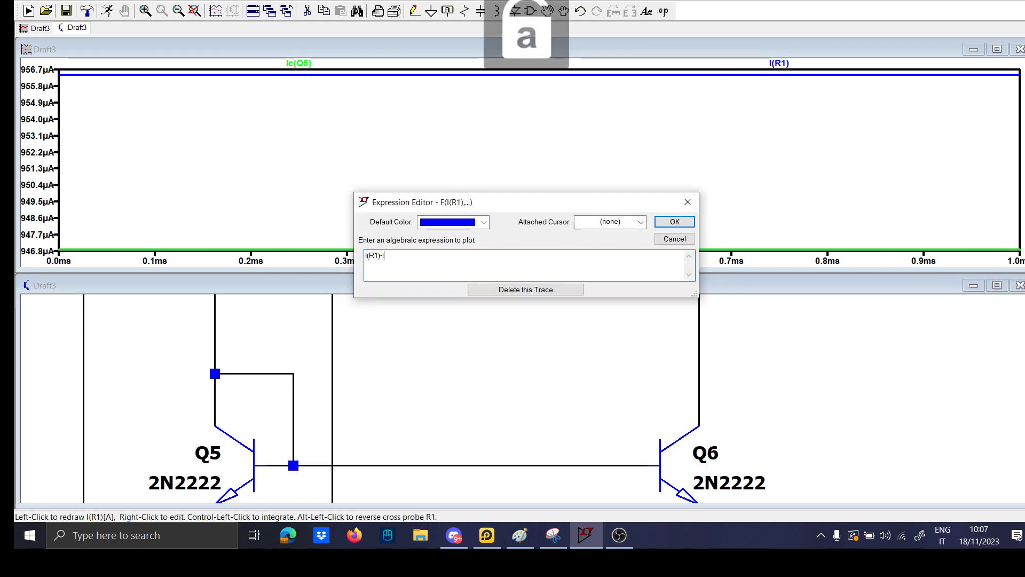
pyautogui.press('capslock')
pyautogui.press('capslock')
pyautogui.write('c(')
pyautogui.press('capslock')
pyautogui.write('Q5)')
pyautogui.press('capslock')
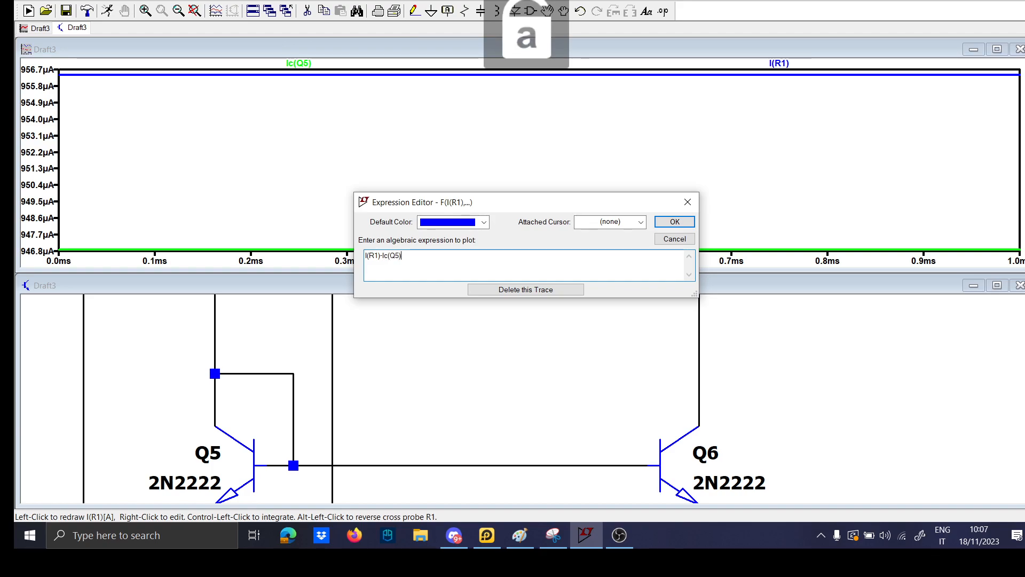
pyautogui.press('Return')
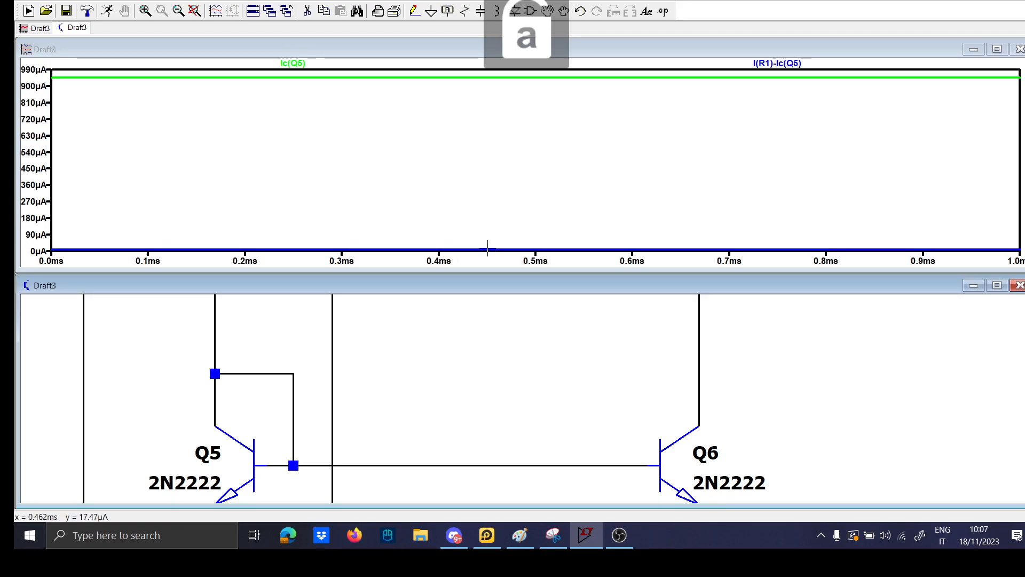
# Delete the Ic(Q5) trace and zoom the waveform plot to fit
pyautogui.rightClick(293, 63)
pyautogui.click(522, 289)
pyautogui.rightClick(270, 204)
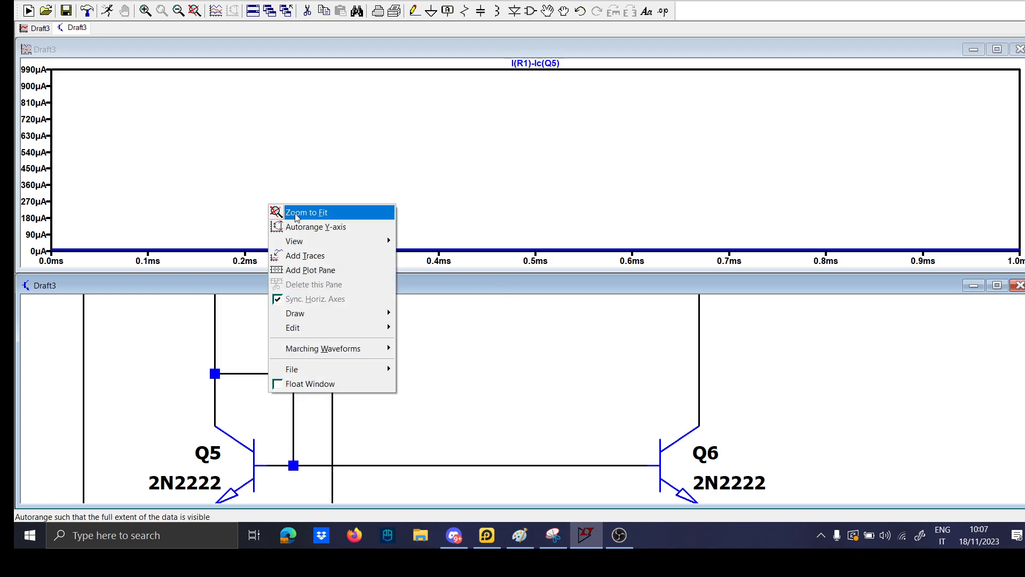
pyautogui.click(291, 211)
pyautogui.rightClick(522, 108)
pyautogui.click(534, 116)
# Attach a cursor to the I(R1)-Ic(Q5) trace, annotate its position on the plot, and close the cursor readout
pyautogui.click(526, 65)
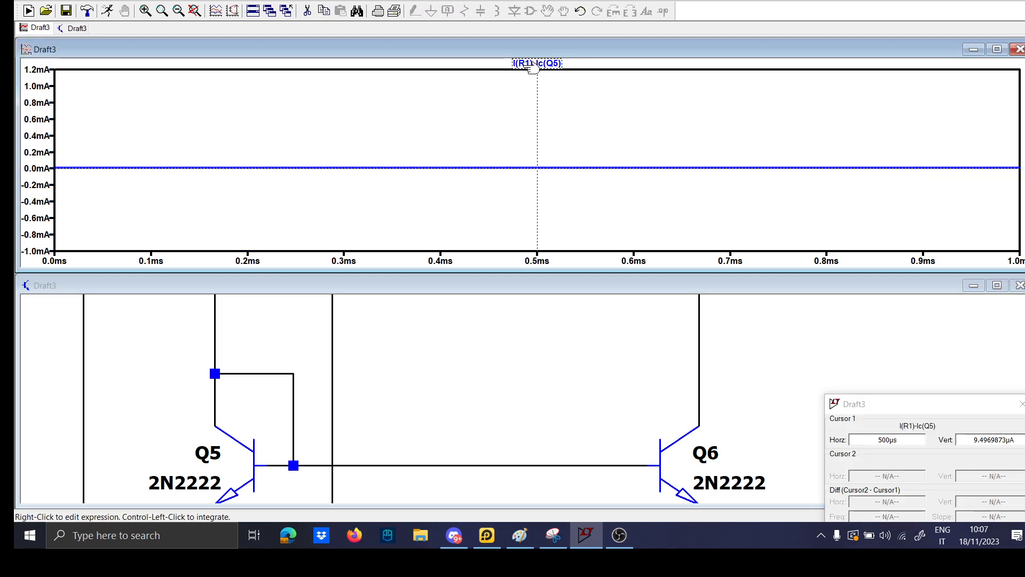
pyautogui.rightClick(537, 133)
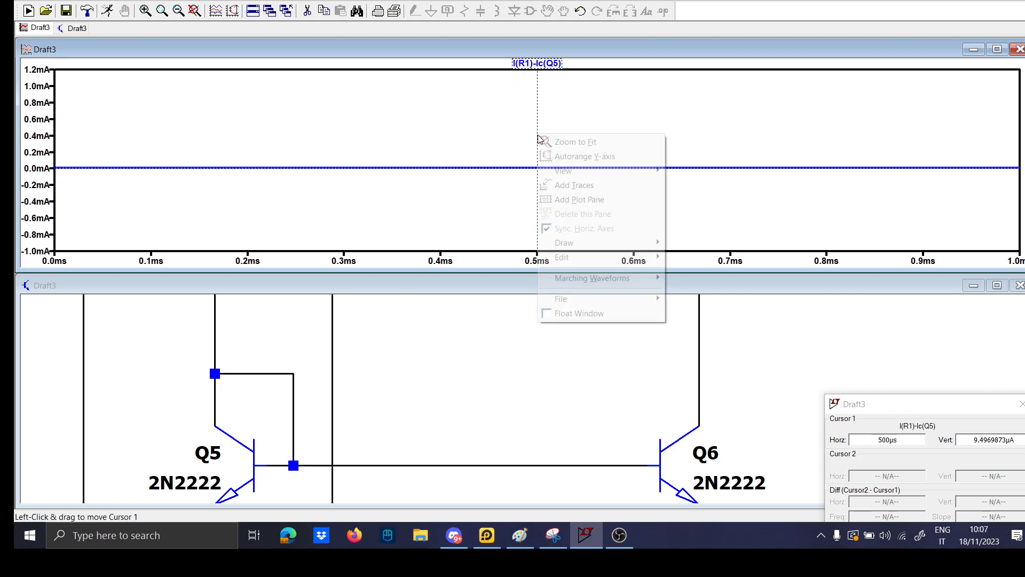
pyautogui.moveTo(614, 245)
pyautogui.click(705, 242)
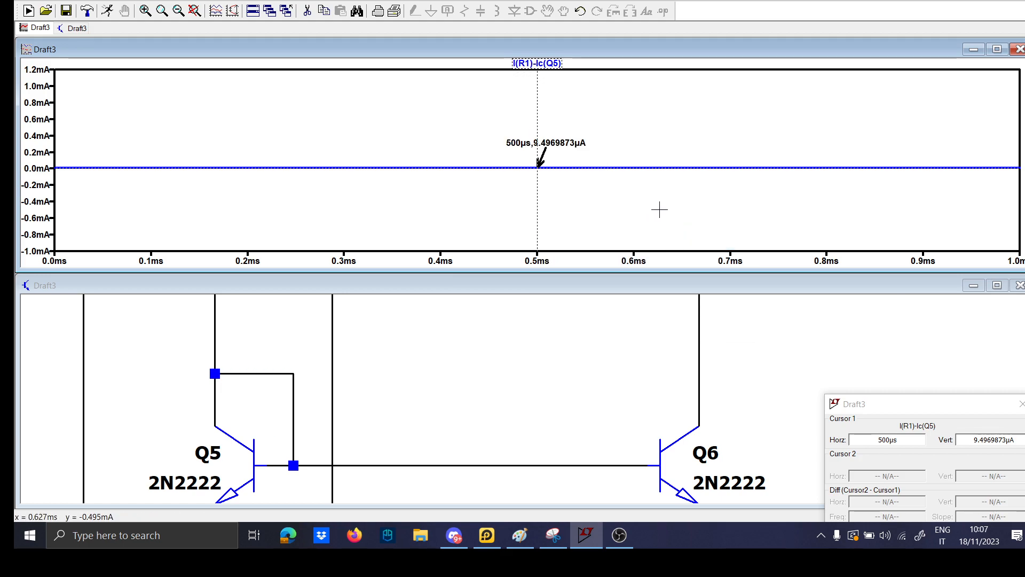
pyautogui.click(1021, 404)
# Tile the schematic and waveform windows vertically so they sit side by side
pyautogui.scroll(-3, 659, 376)
pyautogui.moveTo(618, 372); pyautogui.dragTo(501, 486)
pyautogui.scroll(-1, 474, 442)
pyautogui.moveTo(458, 458); pyautogui.dragTo(459, 379)
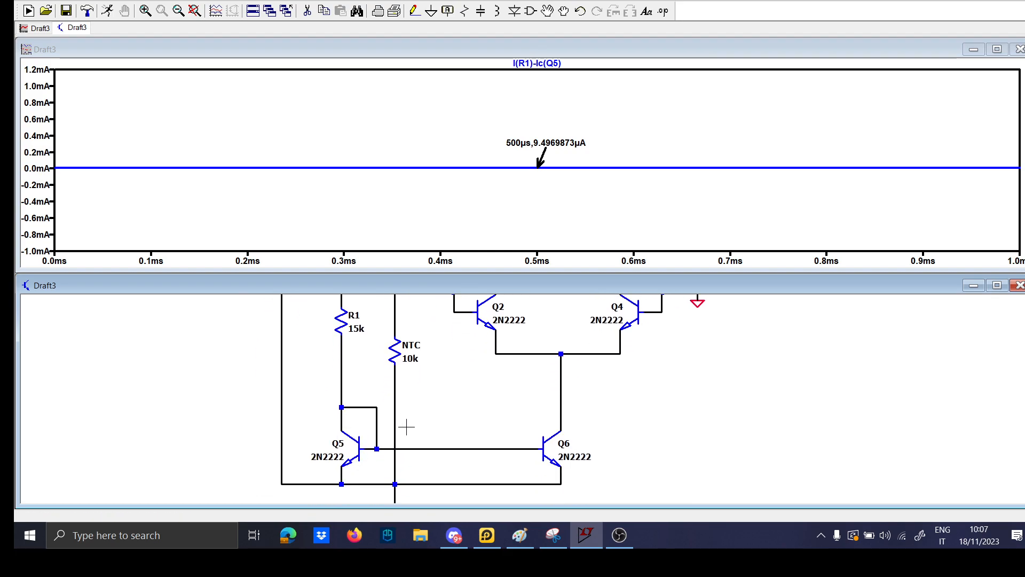
pyautogui.scroll(-3, 427, 449)
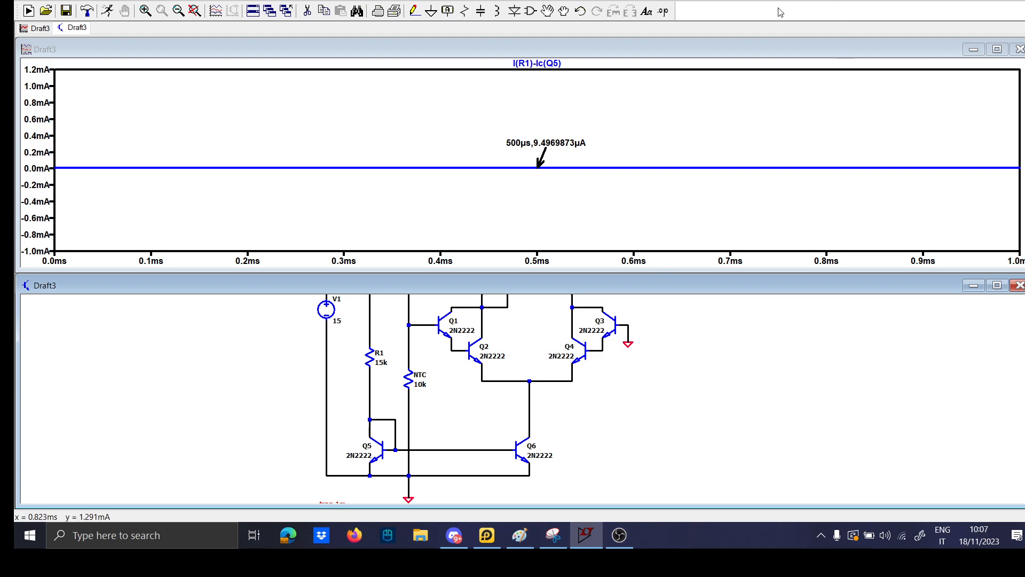
pyautogui.rightClick(779, 10)
pyautogui.click(789, 40)
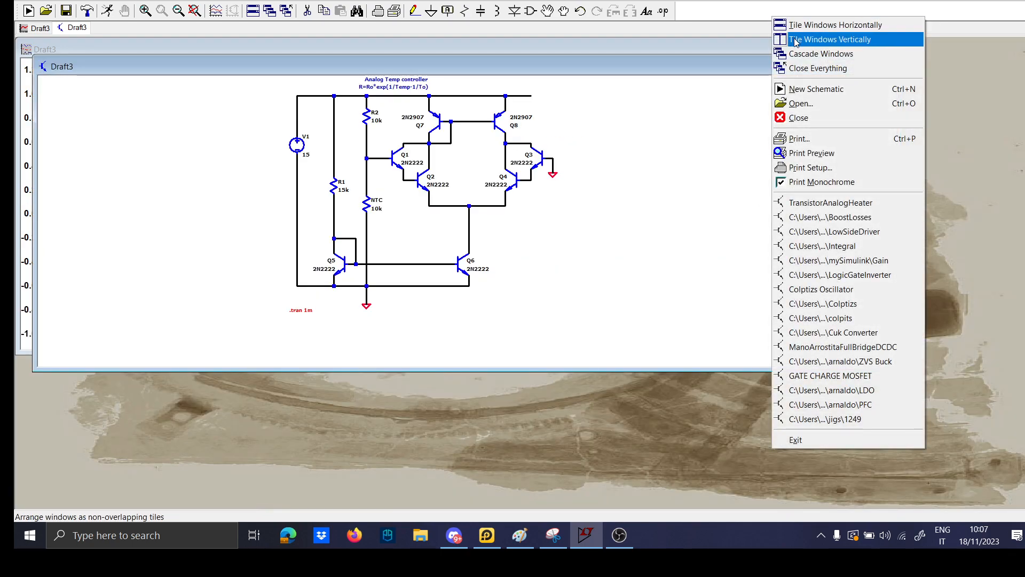
pyautogui.click(785, 39)
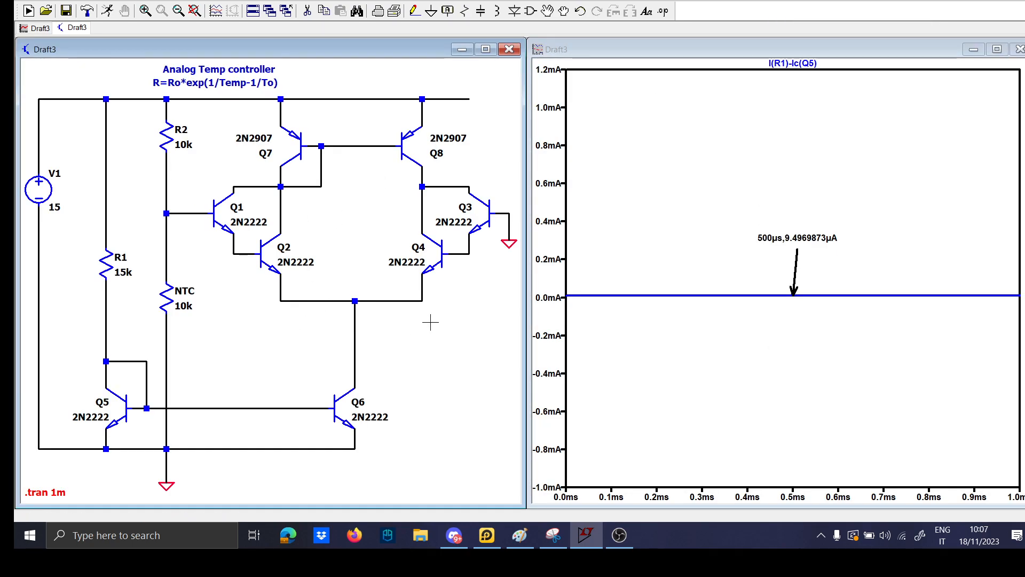
# Place a voltage source between Q3's base and a ground directly below it
pyautogui.moveTo(429, 322); pyautogui.dragTo(393, 318)
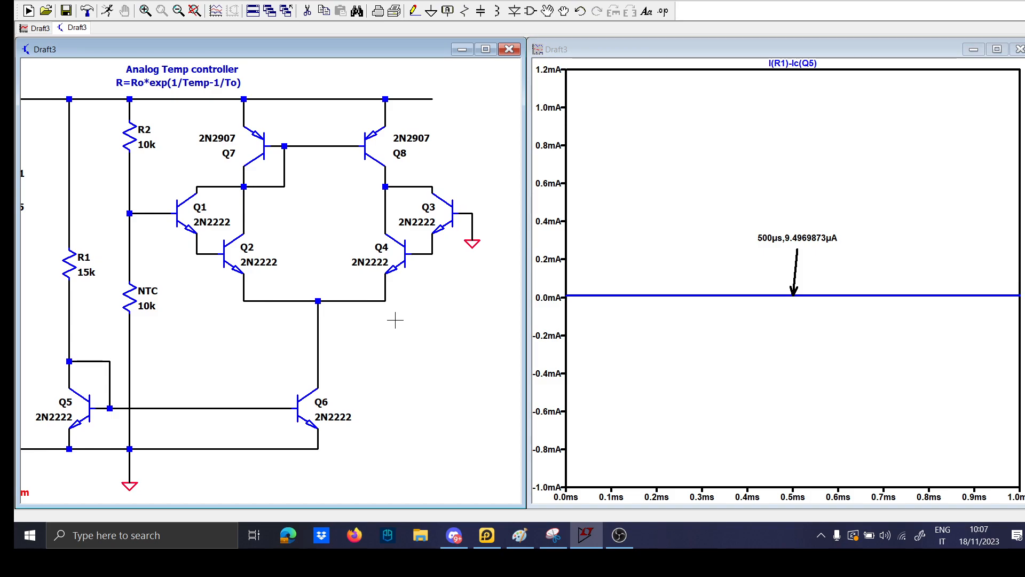
pyautogui.press('r')
pyautogui.press('Escape')
pyautogui.press('v')
pyautogui.click(472, 257)
pyautogui.press('Escape')
pyautogui.press('g')
pyautogui.click(472, 274)
pyautogui.press('Escape')
# Set the value of the new voltage source at Q3's base to 5
pyautogui.rightClick(483, 275)
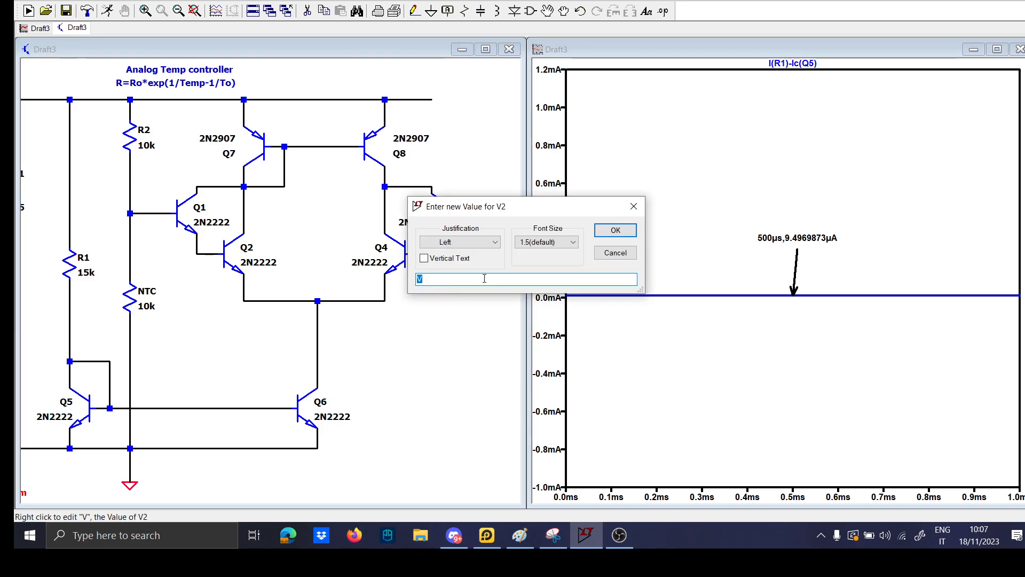
pyautogui.write('5')
pyautogui.press('Return')
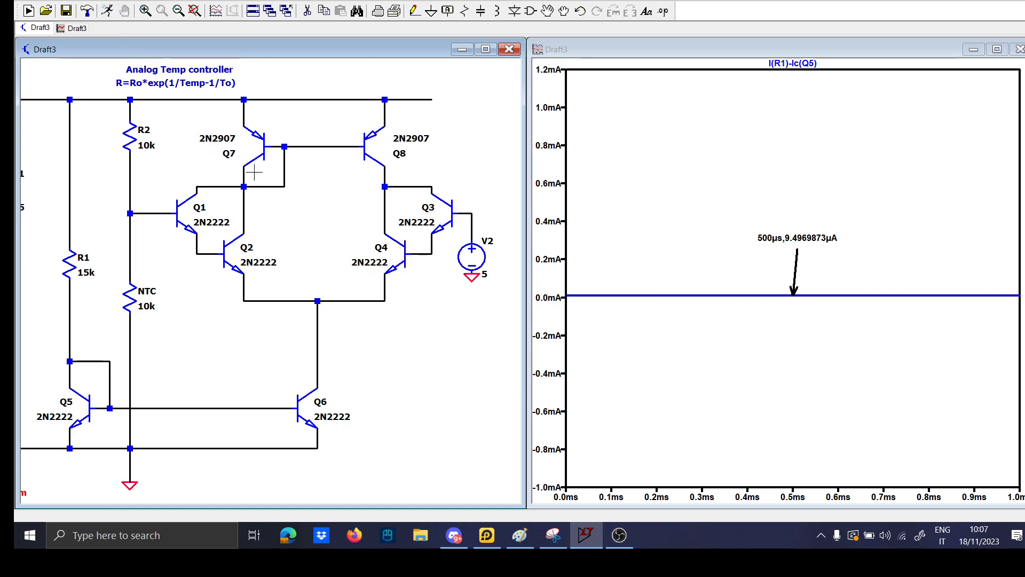
# Move the R2–NTC divider and its ground closer to Q1, and remove Q5's collector-to-base link
pyautogui.moveTo(377, 339); pyautogui.dragTo(474, 335)
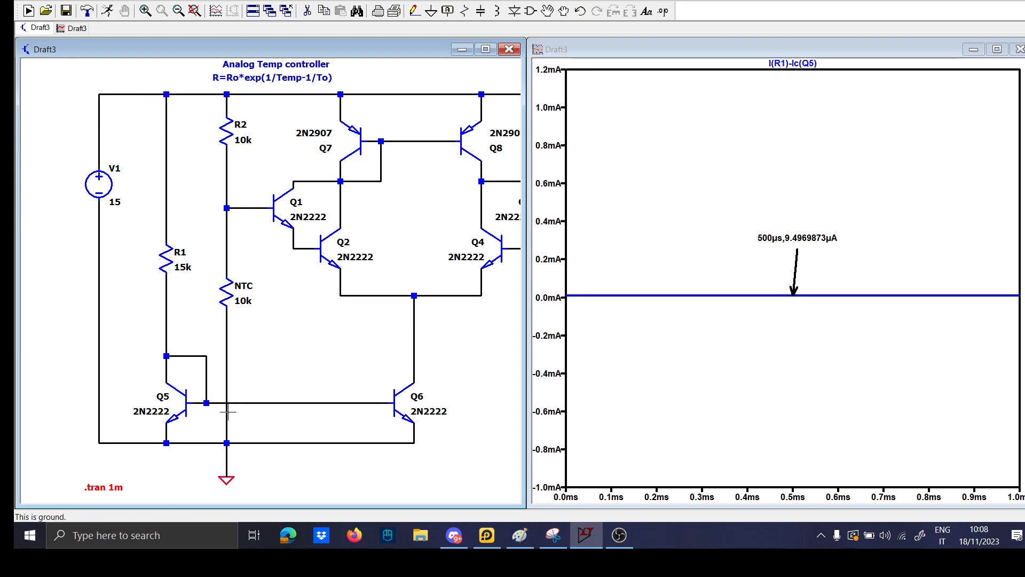
pyautogui.press('F8')
pyautogui.moveTo(248, 492); pyautogui.dragTo(214, 85)
pyautogui.click(233, 87)
pyautogui.press('Escape')
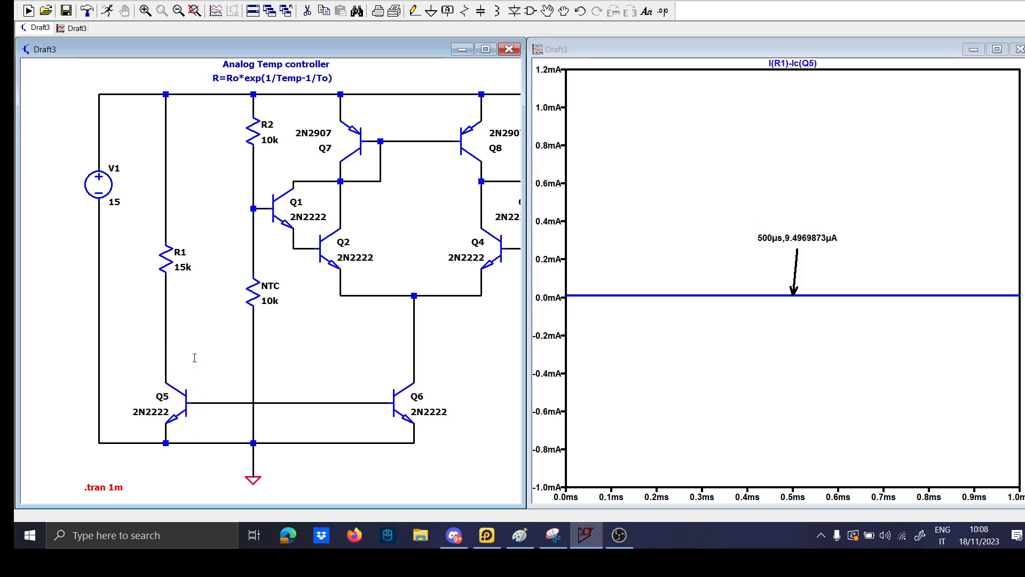
# Place an NPN transistor above the Q5–Q6 base line, between R1's branch and the NTC divider
pyautogui.press('F2')
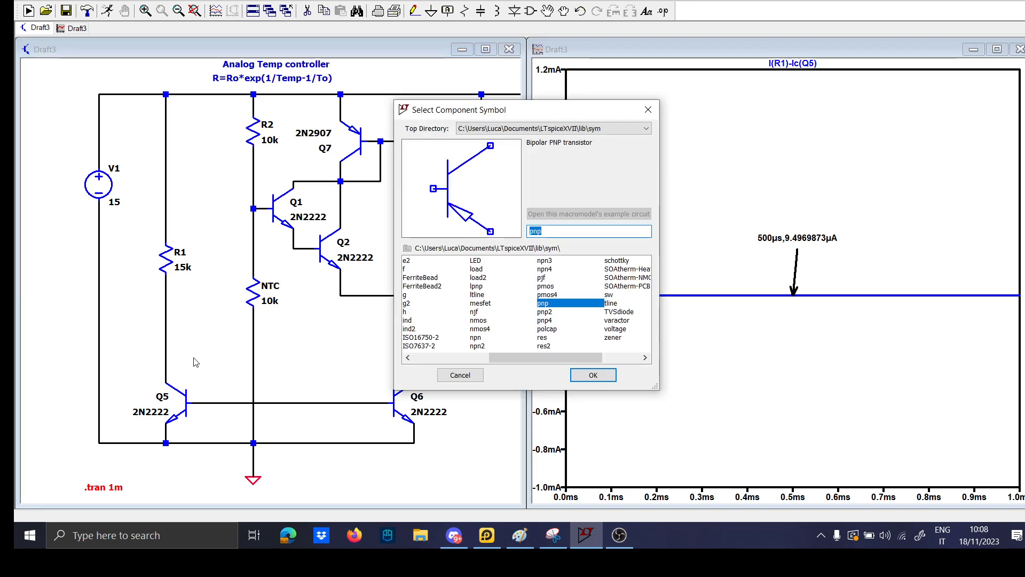
pyautogui.write('npn')
pyautogui.press('Return')
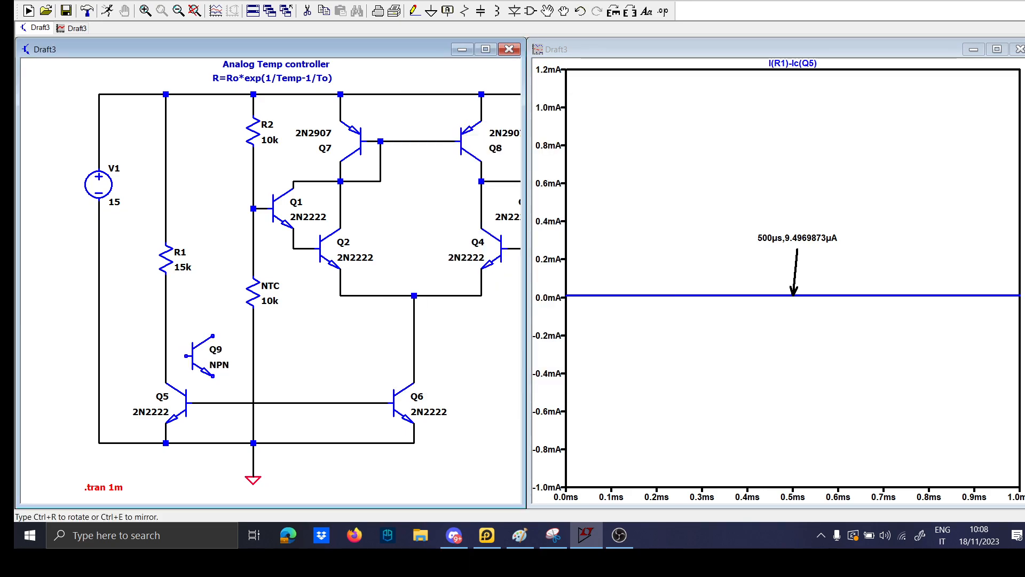
pyautogui.click(199, 336)
# Wire the new NPN's collector to the supply rail, its emitter to the Q5–Q6 base line, and its base to Q5's collector
pyautogui.press('F3')
pyautogui.click(226, 404)
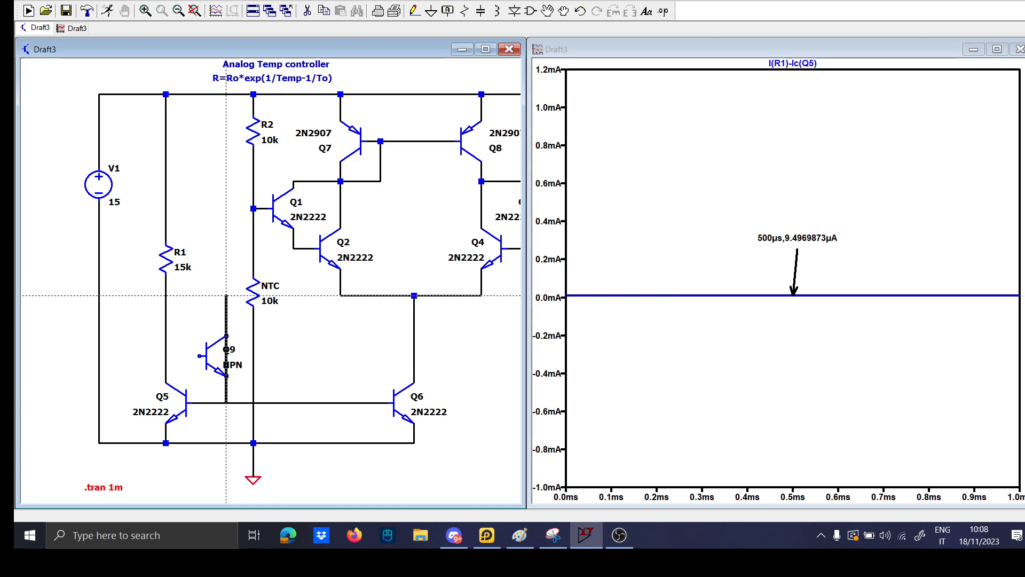
pyautogui.click(226, 94)
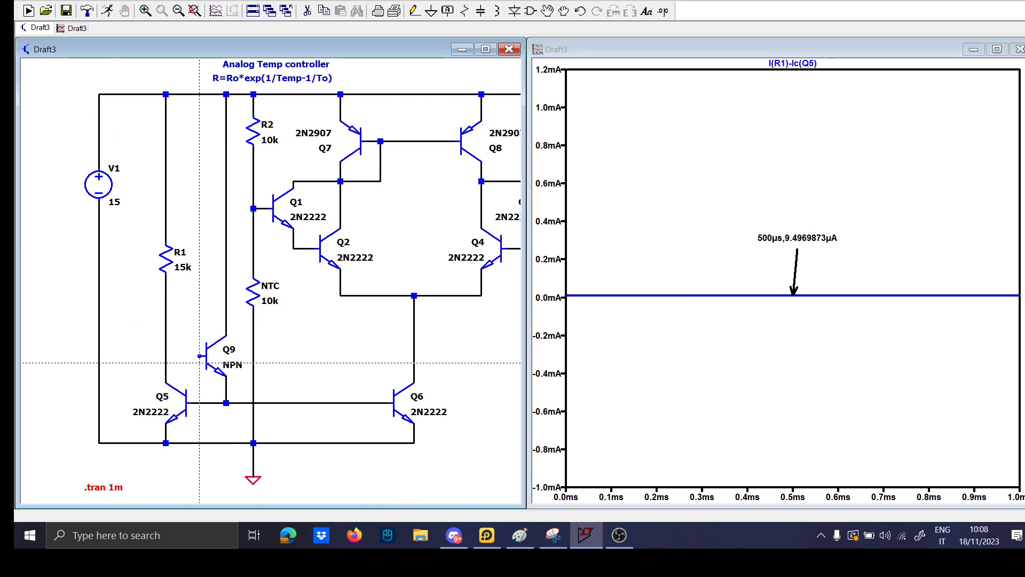
pyautogui.click(200, 355)
pyautogui.click(165, 355)
pyautogui.press('Escape')
# Assign the 2N2222 model to the new NPN transistor Q9
pyautogui.rightClick(224, 360)
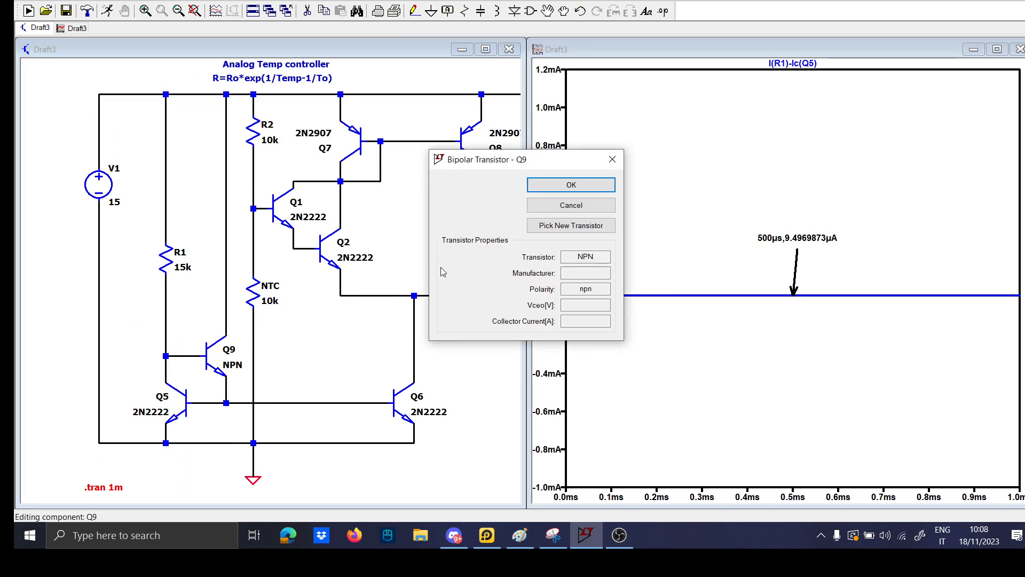
pyautogui.click(564, 227)
pyautogui.click(675, 182)
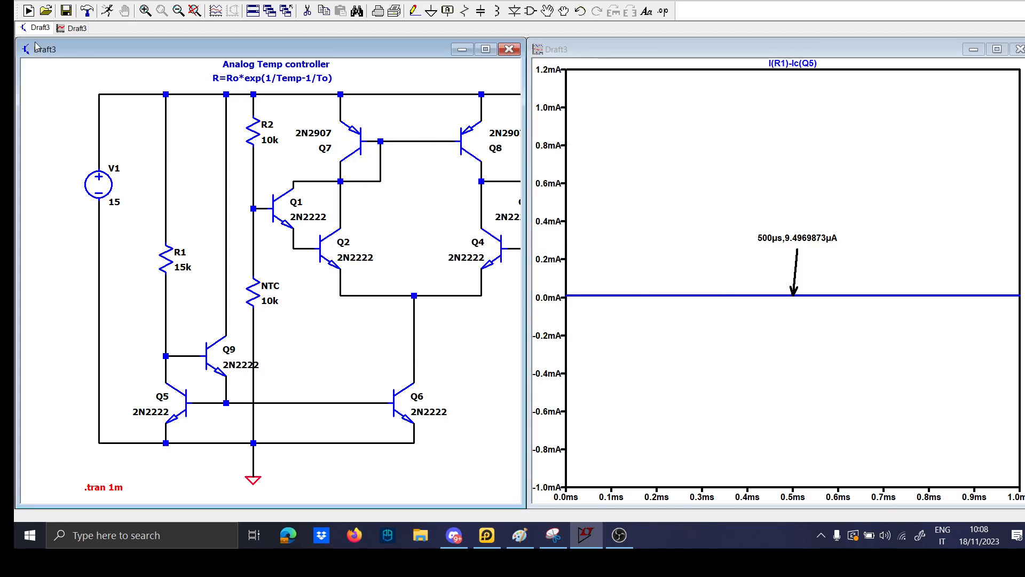
# Set the supply V1 to 9 and resistor R1 to 9k
pyautogui.rightClick(115, 204)
pyautogui.write('9')
pyautogui.press('Return')
pyautogui.rightClick(182, 267)
pyautogui.write('9k')
pyautogui.press('Return')
# Rerun the simulation and measure the I(R1)-Ic(Q5) trace with a cursor
pyautogui.click(116, 10)
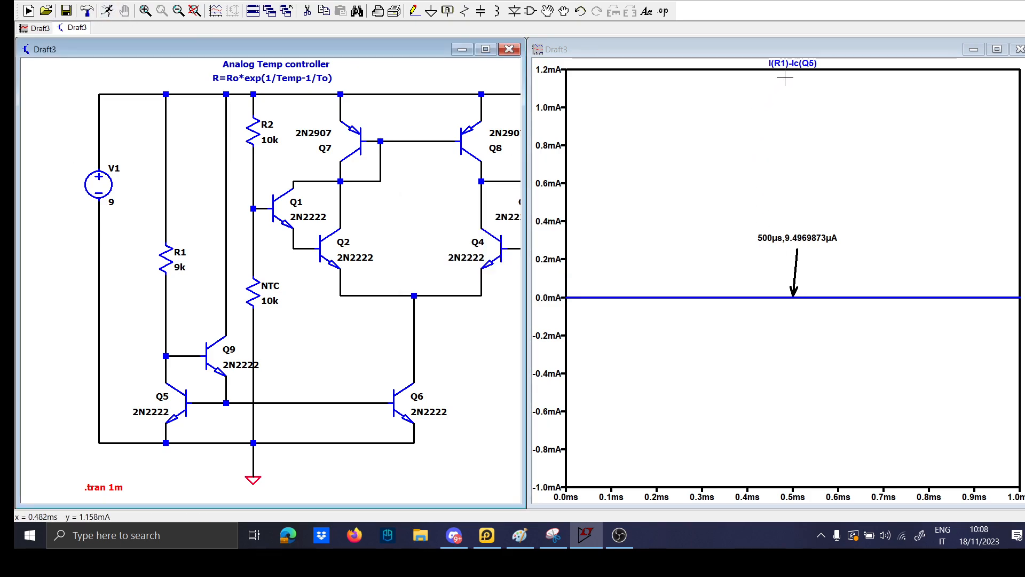
pyautogui.click(800, 63)
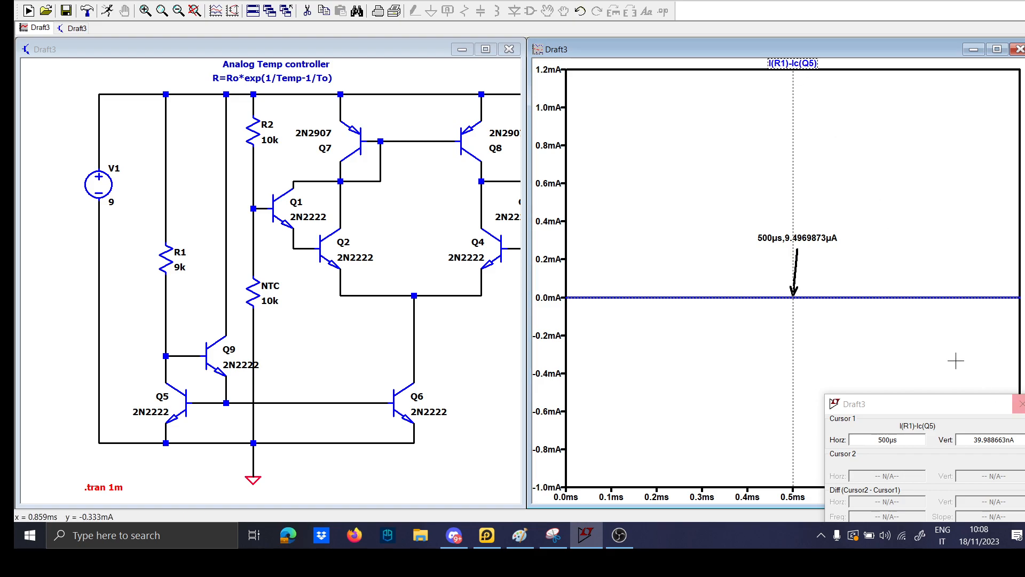
pyautogui.moveTo(792, 203); pyautogui.dragTo(700, 219)
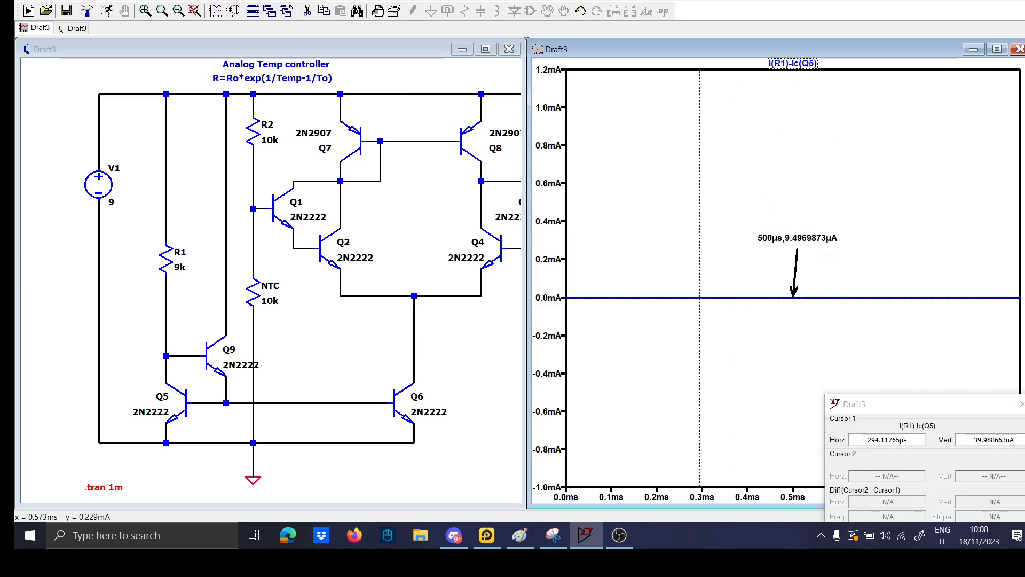
# Add the comment "9.4uA difference" to the schematic beside Q5 and fit the whole circuit in view
pyautogui.click(83, 307)
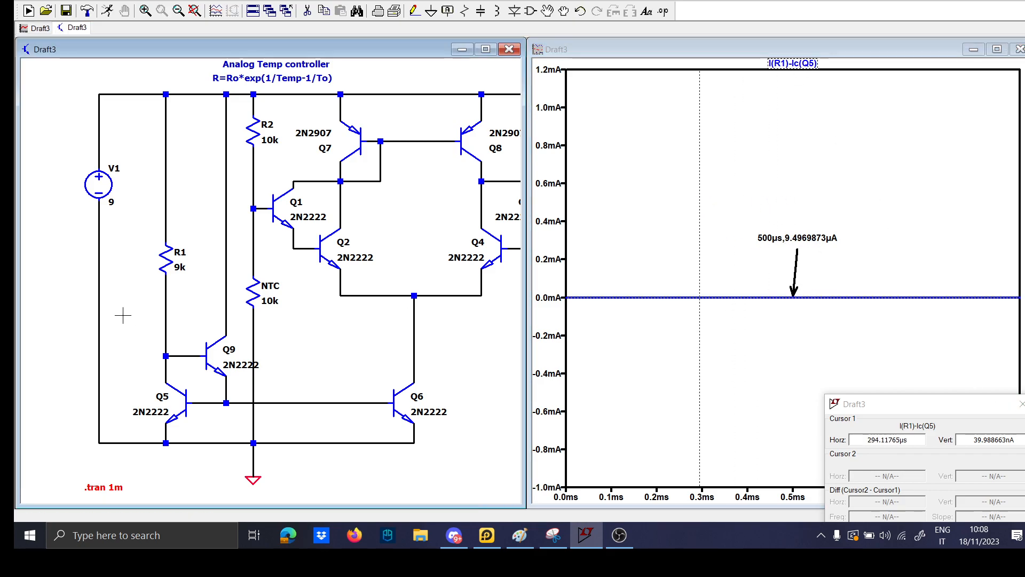
pyautogui.write('t')
pyautogui.write('9')
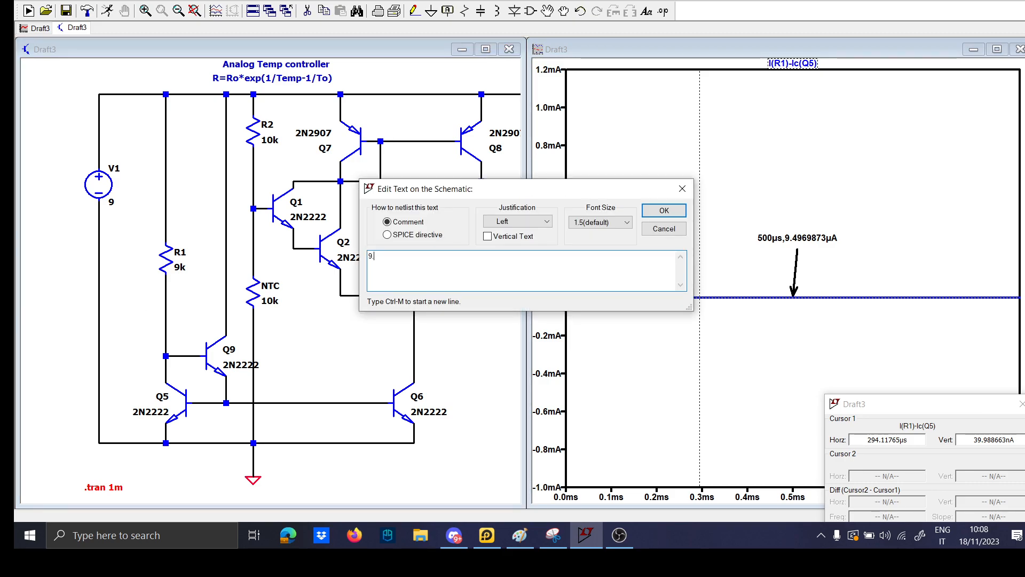
pyautogui.write('.4uA diff')
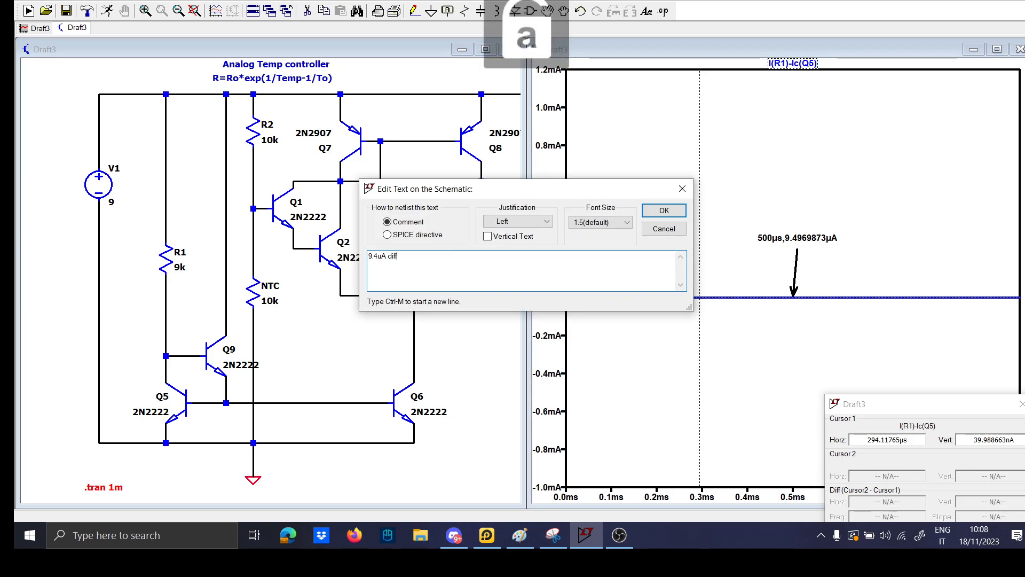
pyautogui.write('erence')
pyautogui.press('Return')
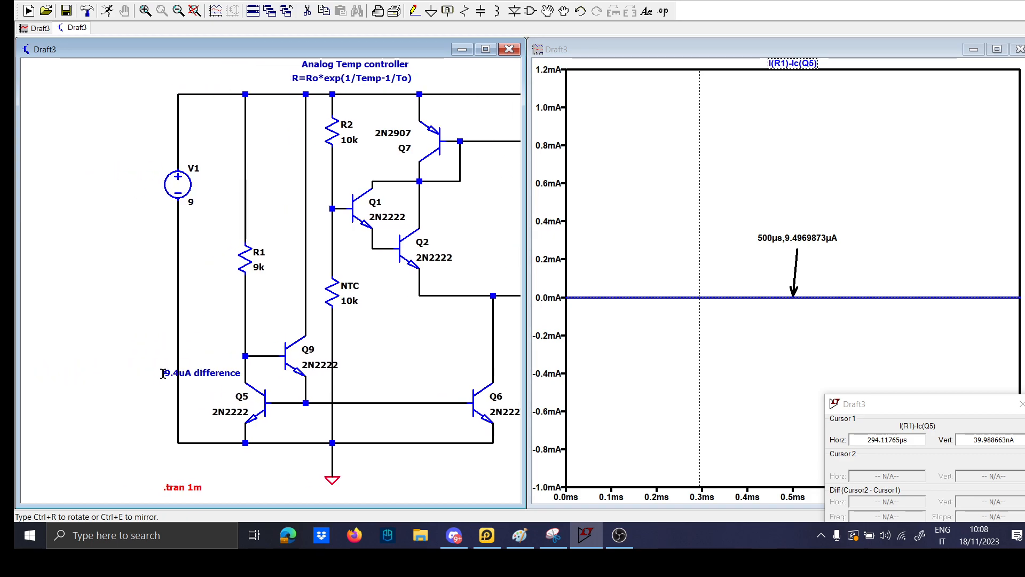
pyautogui.click(149, 374)
pyautogui.press('space')
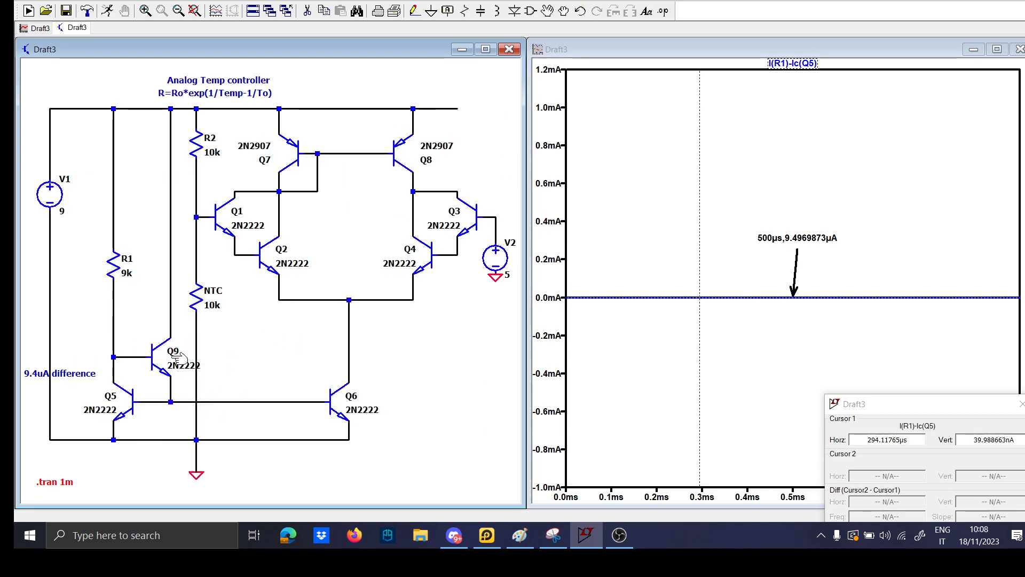
# Add the comment "Beta helper =39nA" just above Q9's base connection
pyautogui.write('tB')
pyautogui.write('eta helper')
pyautogui.write(' =39nA')
pyautogui.press('Return')
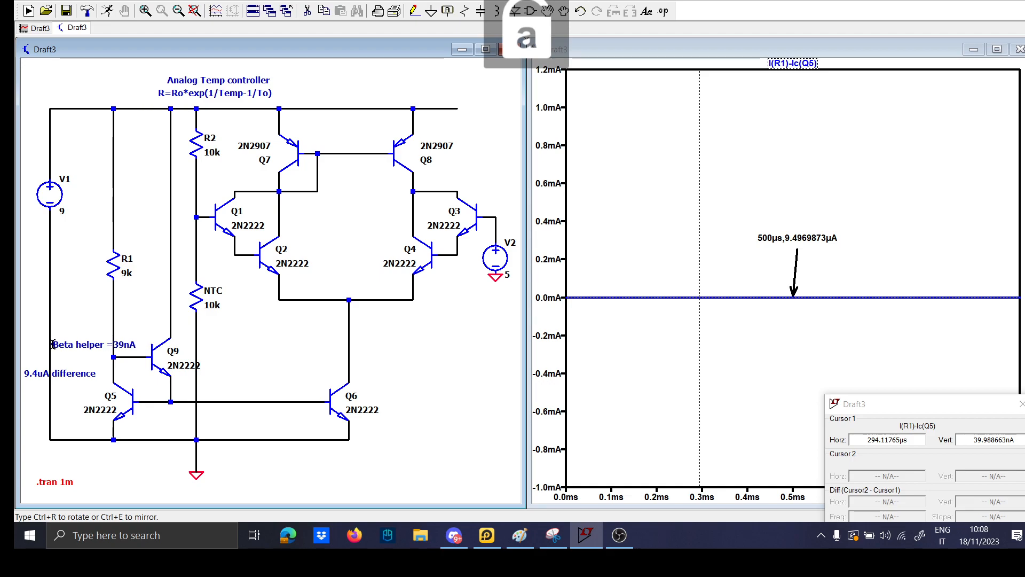
pyautogui.click(62, 343)
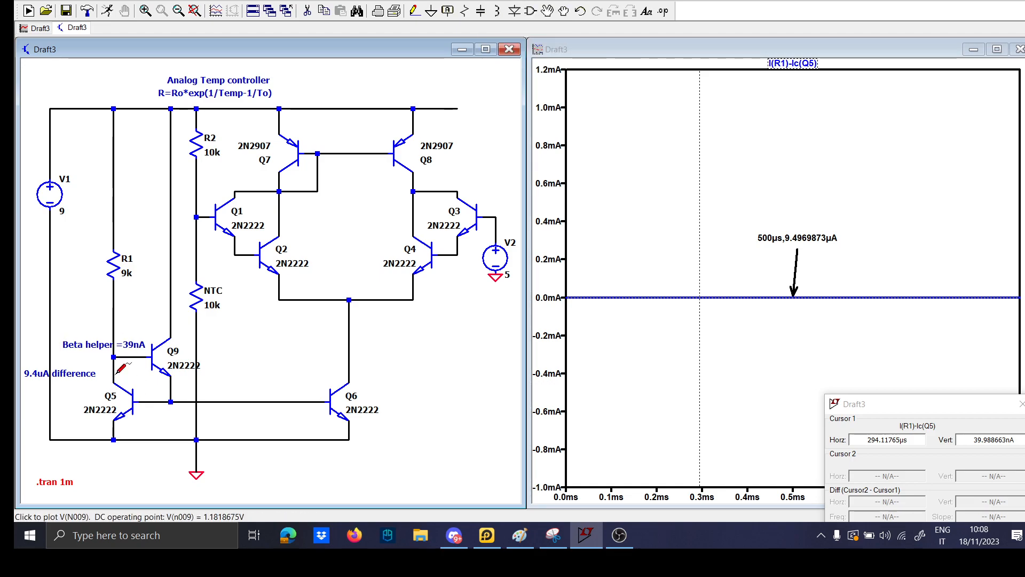
# Plot R1's current, replace the plot with Q5's collector current alone, and measure it with a cursor
pyautogui.click(1021, 403)
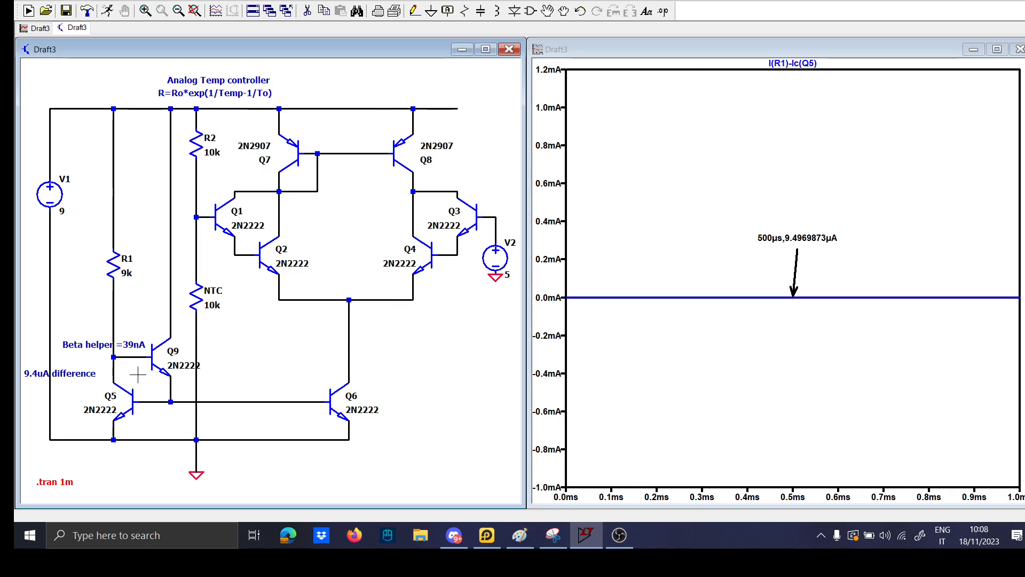
pyautogui.click(115, 264)
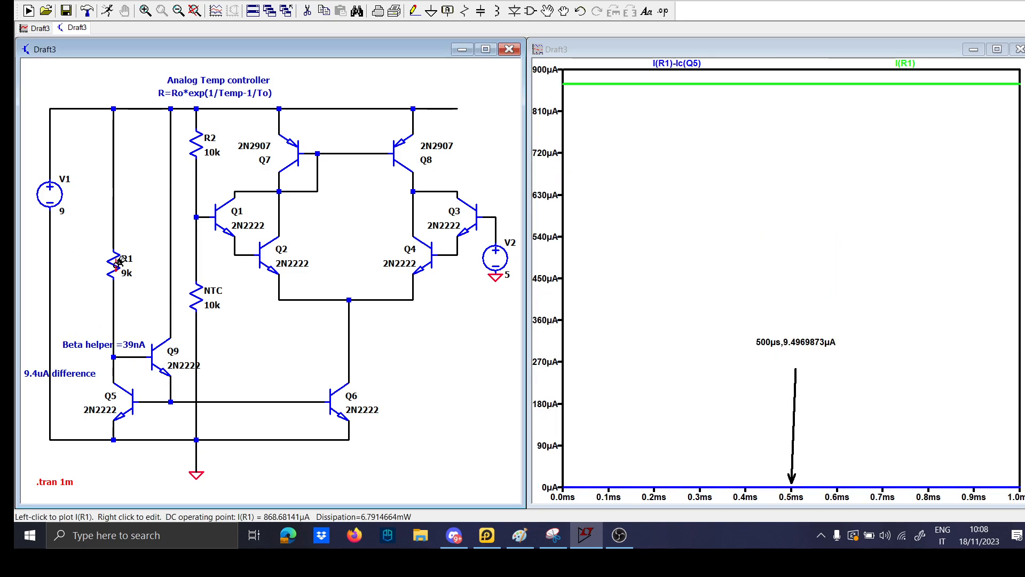
pyautogui.click(118, 369)
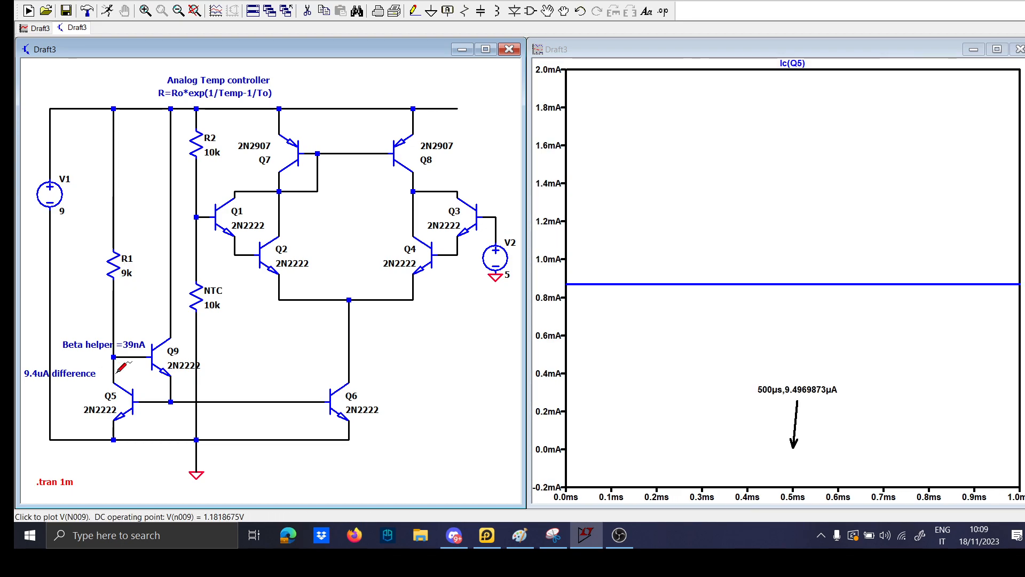
pyautogui.click(792, 63)
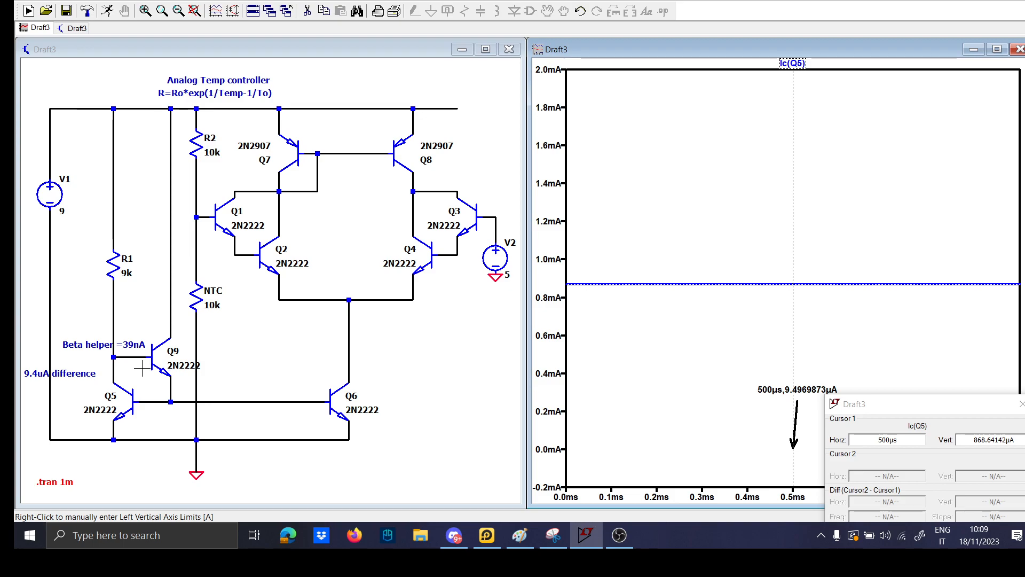
# Set V1 to 9.178 with R1 kept at 9k, and rerun the simulation
pyautogui.rightClick(126, 273)
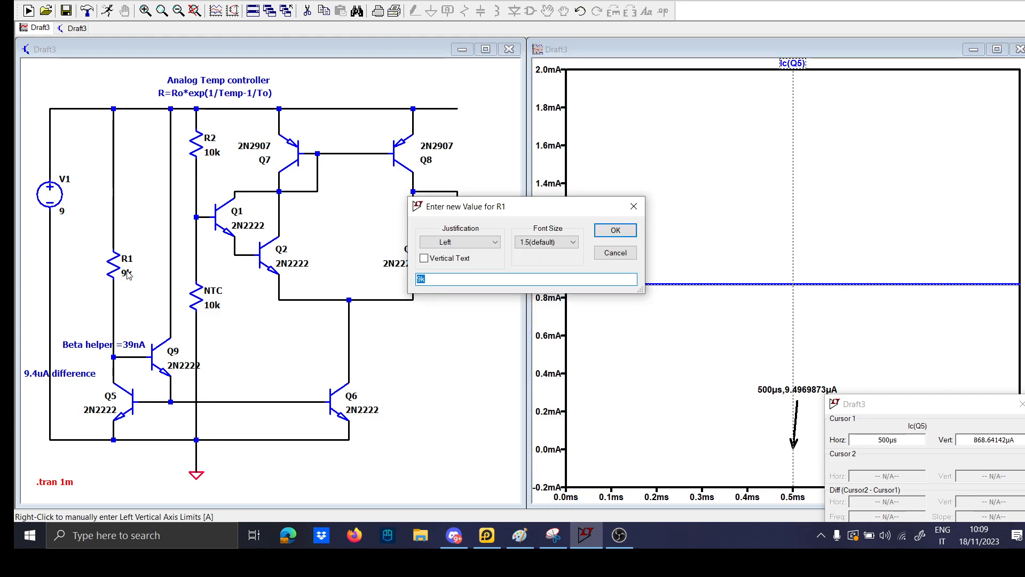
pyautogui.click(598, 234)
pyautogui.rightClick(66, 210)
pyautogui.rightClick(62, 211)
pyautogui.write('.178')
pyautogui.press('Return')
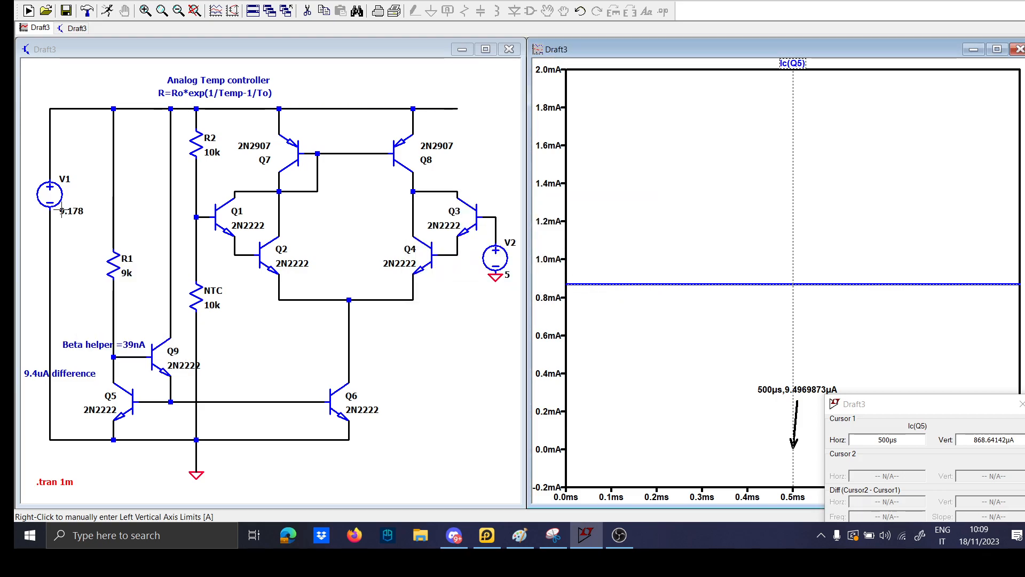
pyautogui.click(108, 12)
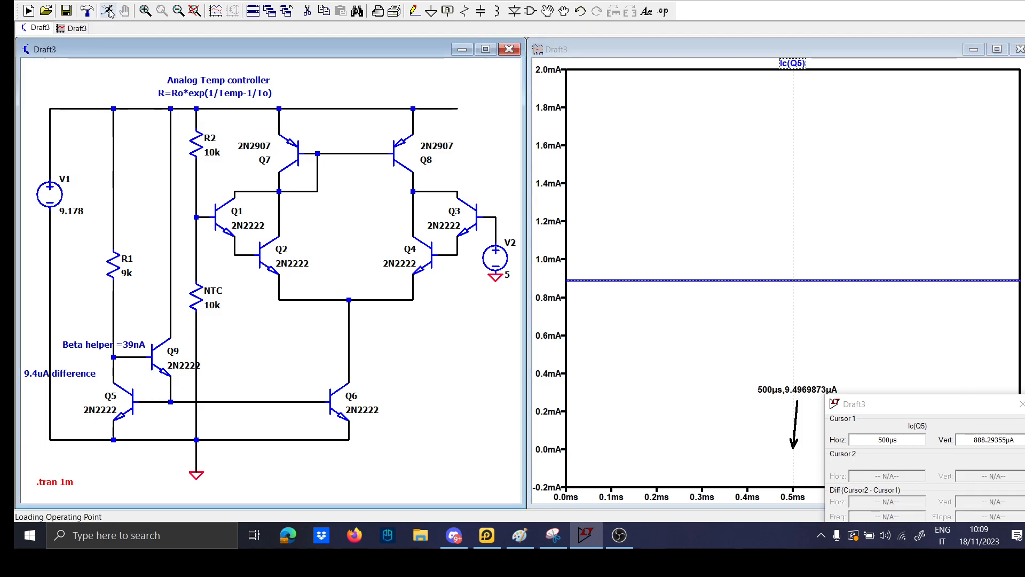
# Set V1 back to 9, change R1 to 8k, and rerun the simulation
pyautogui.rightClick(70, 207)
pyautogui.write('9')
pyautogui.press('Return')
pyautogui.rightClick(129, 274)
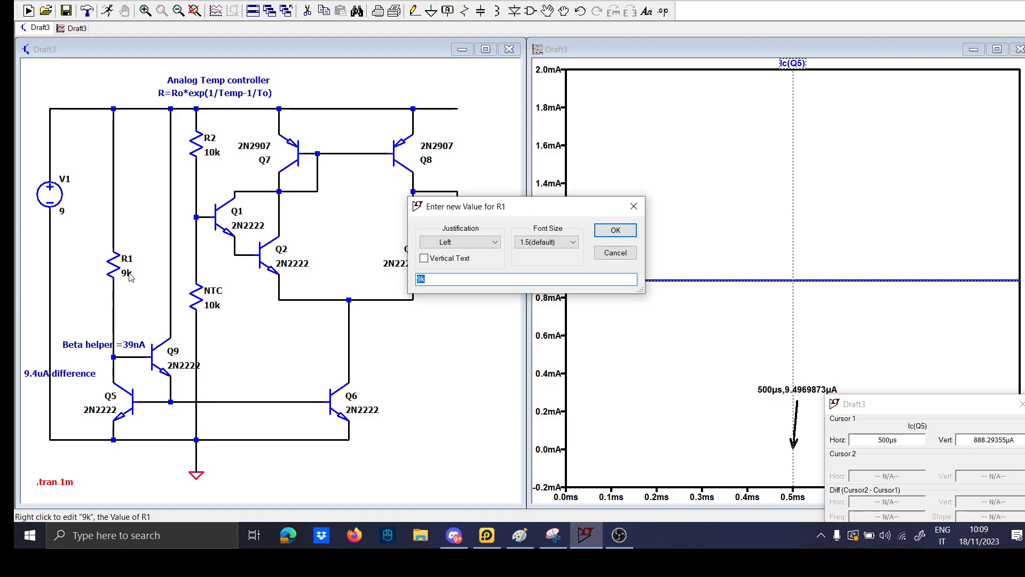
pyautogui.write('8k')
pyautogui.press('Return')
pyautogui.click(107, 11)
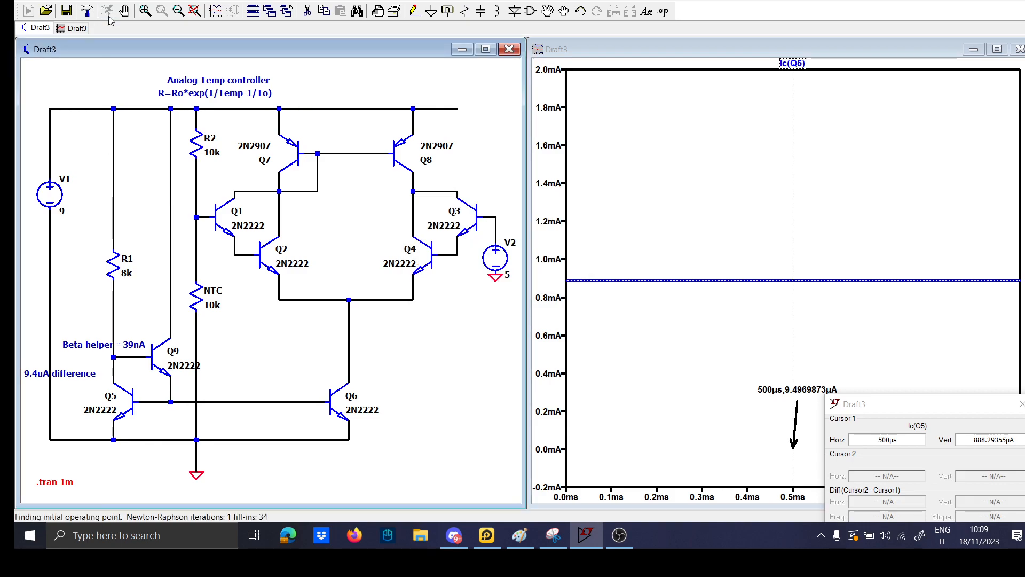
# Set R1 to 7.8k, rerun the simulation, and dismiss the cursor readout
pyautogui.rightClick(128, 278)
pyautogui.write('7.8k')
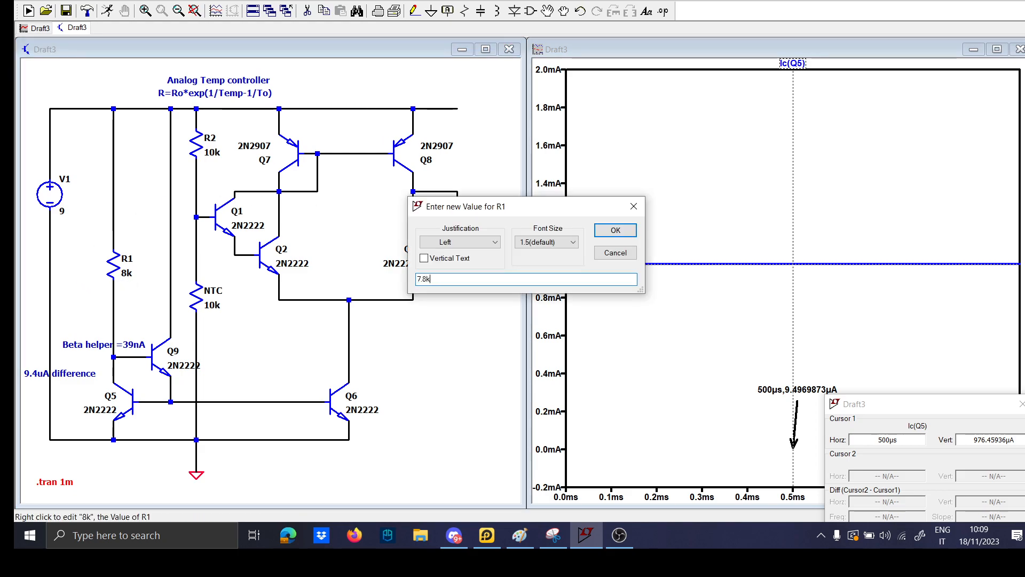
pyautogui.press('Return')
pyautogui.click(107, 10)
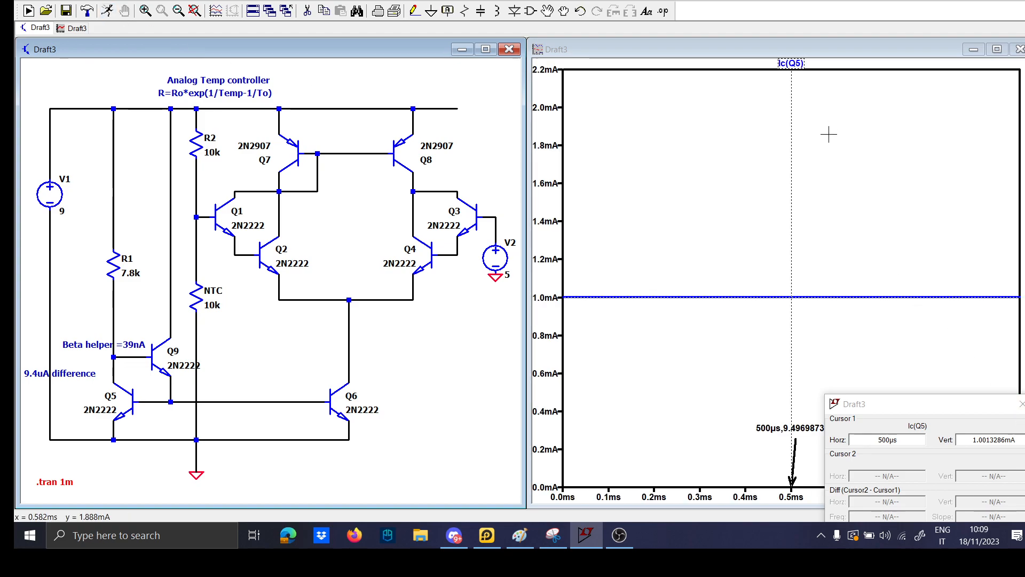
pyautogui.click(1020, 404)
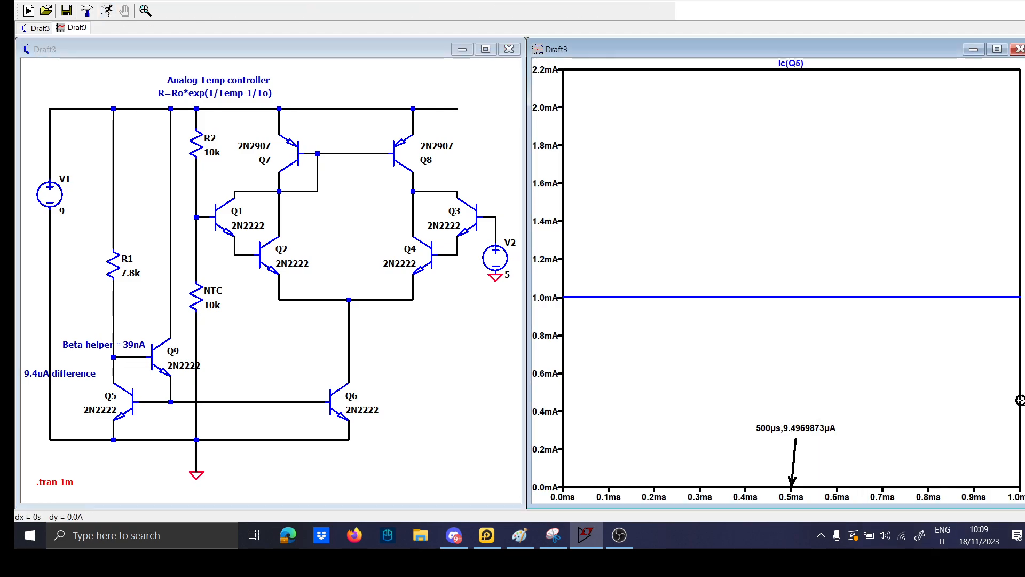
# Label the Ic(Q5) trace with its cursor position at 500µs, and dismiss the cursor
pyautogui.click(791, 63)
pyautogui.rightClick(791, 223)
pyautogui.moveTo(832, 331)
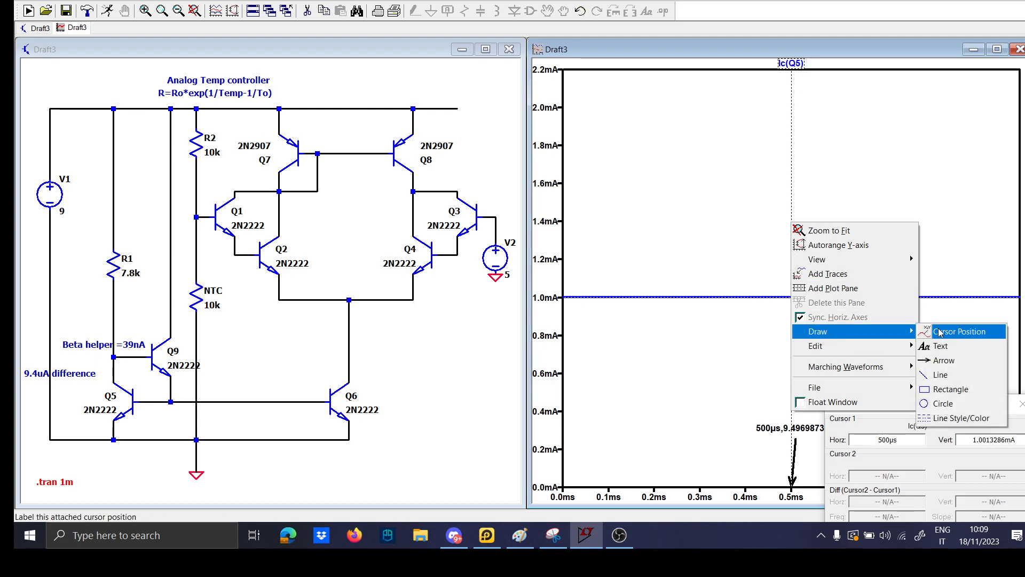
pyautogui.click(955, 330)
pyautogui.click(1017, 405)
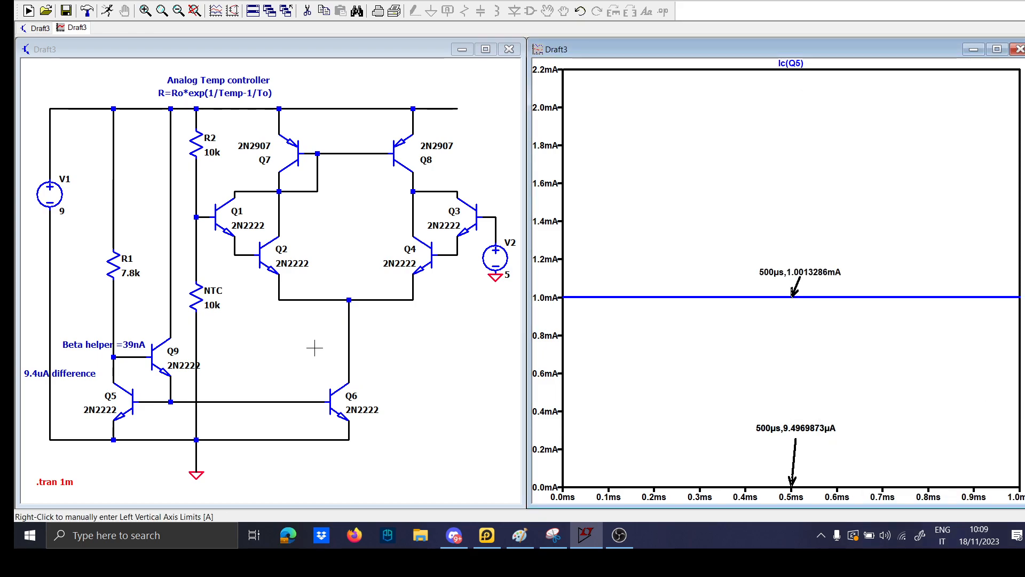
# Plot Q6's collector current on its own
pyautogui.click(349, 352)
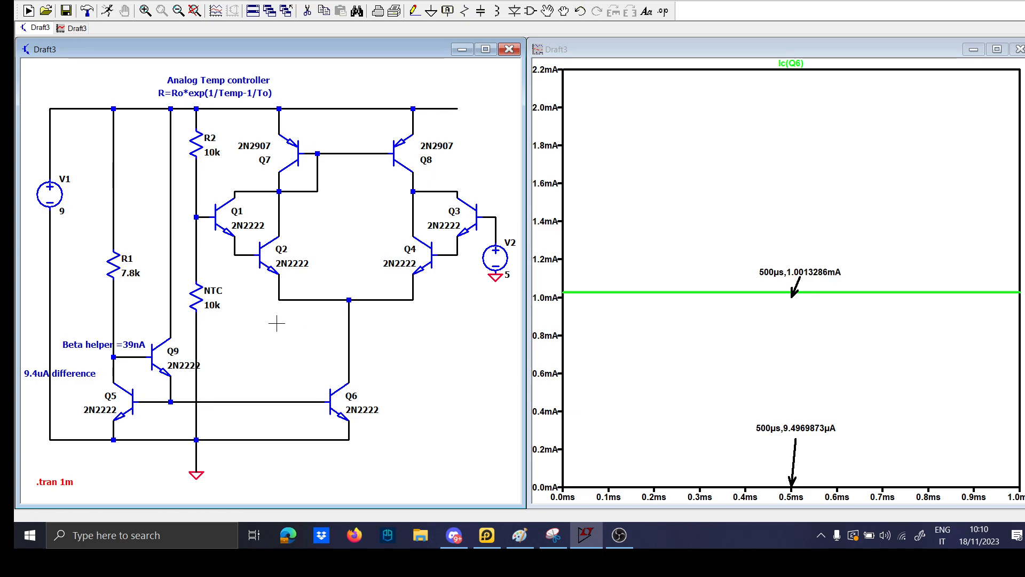
pyautogui.scroll(-2, 288, 321)
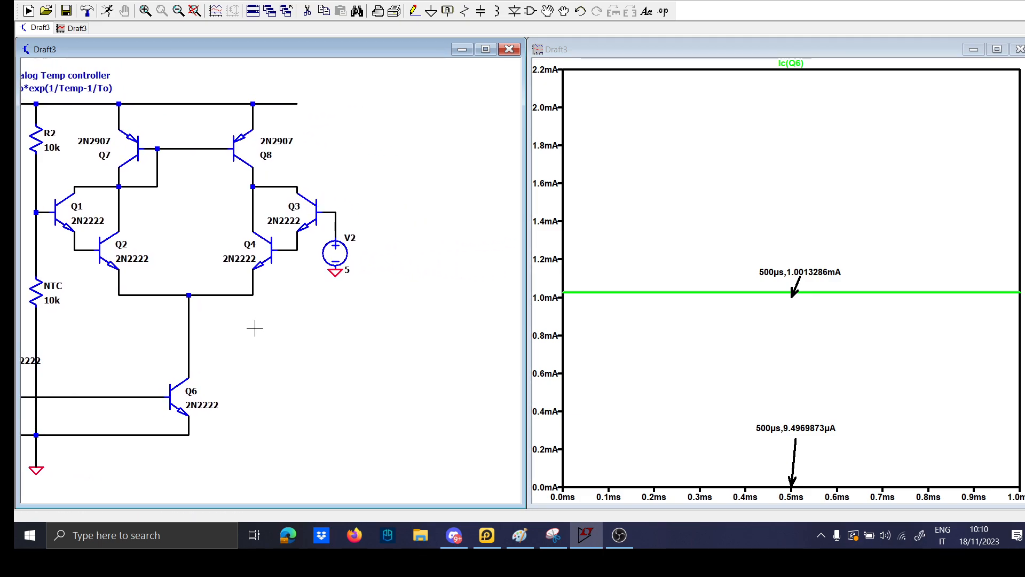
pyautogui.moveTo(298, 332); pyautogui.dragTo(379, 349)
pyautogui.scroll(3, 347, 341)
# Draw a dotted rectangle around the lower current mirror formed by Q5, Q6 and Q9
pyautogui.click(110, 0)
pyautogui.moveTo(77, 0)
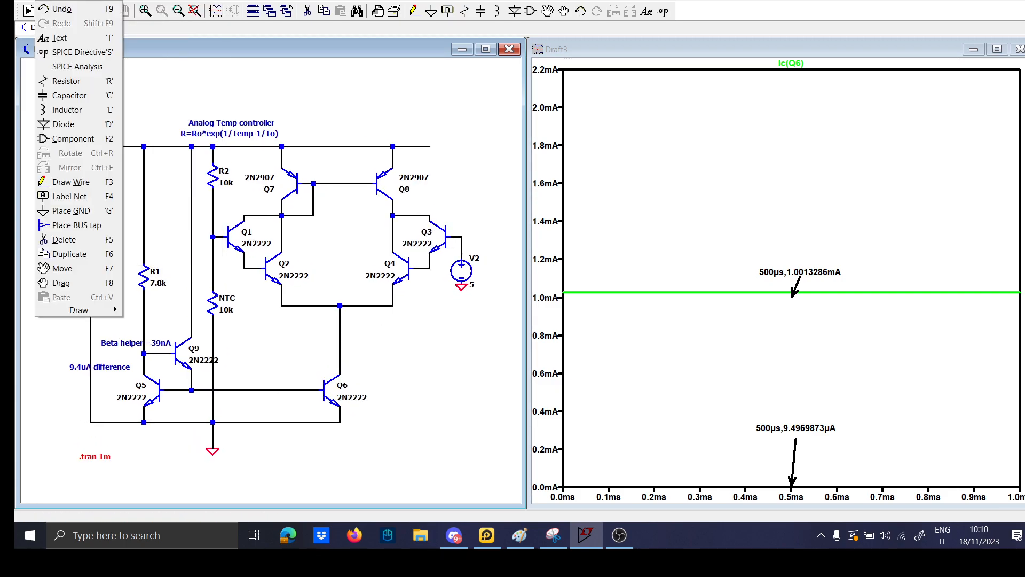
pyautogui.moveTo(80, 310)
pyautogui.click(146, 324)
pyautogui.click(372, 433)
pyautogui.click(124, 329)
# Duplicate the dotted rectangle onto the upper Q7–Q8 mirror and resize it to frame those two transistors
pyautogui.press('F6')
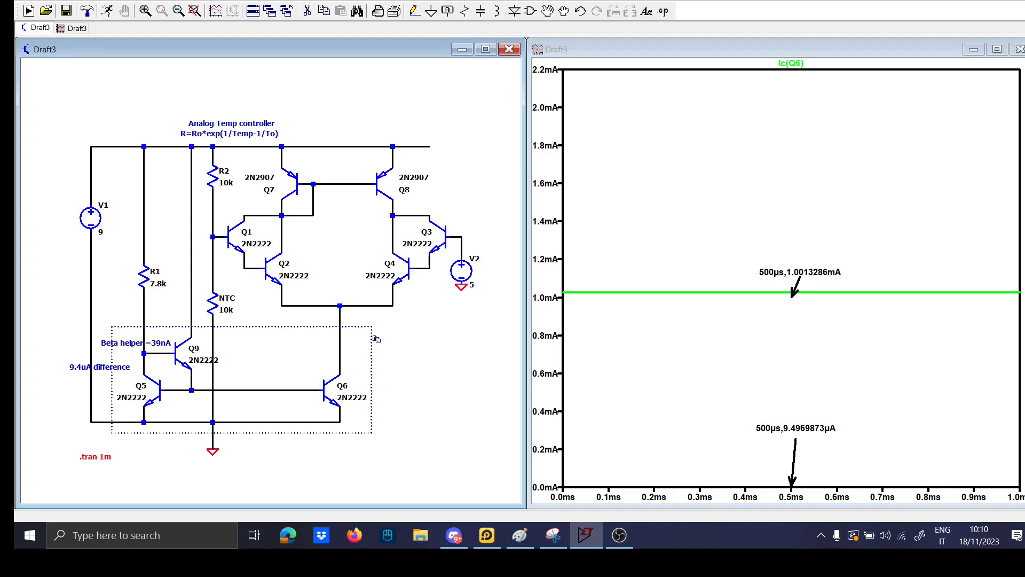
pyautogui.click(374, 339)
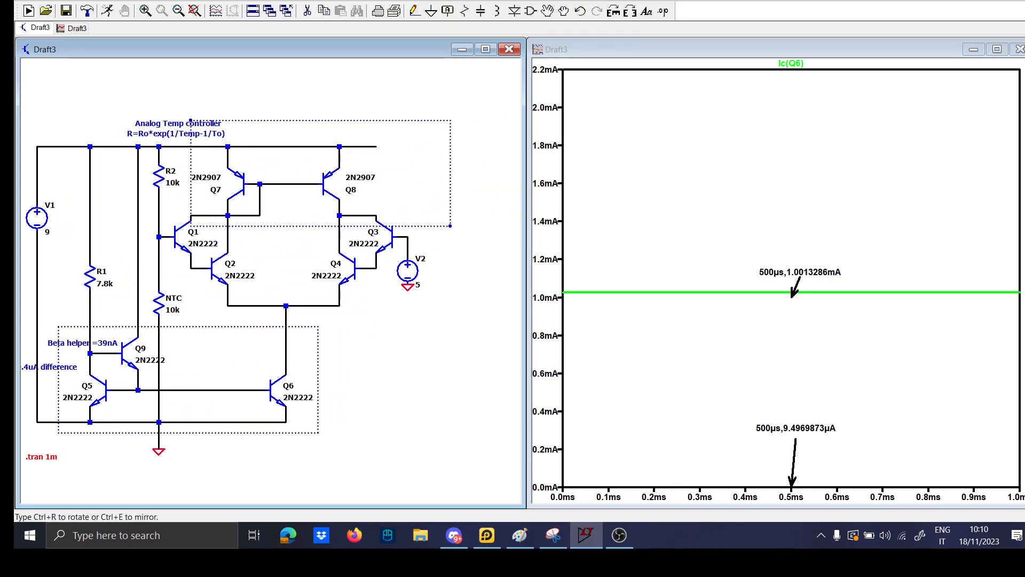
pyautogui.click(462, 143)
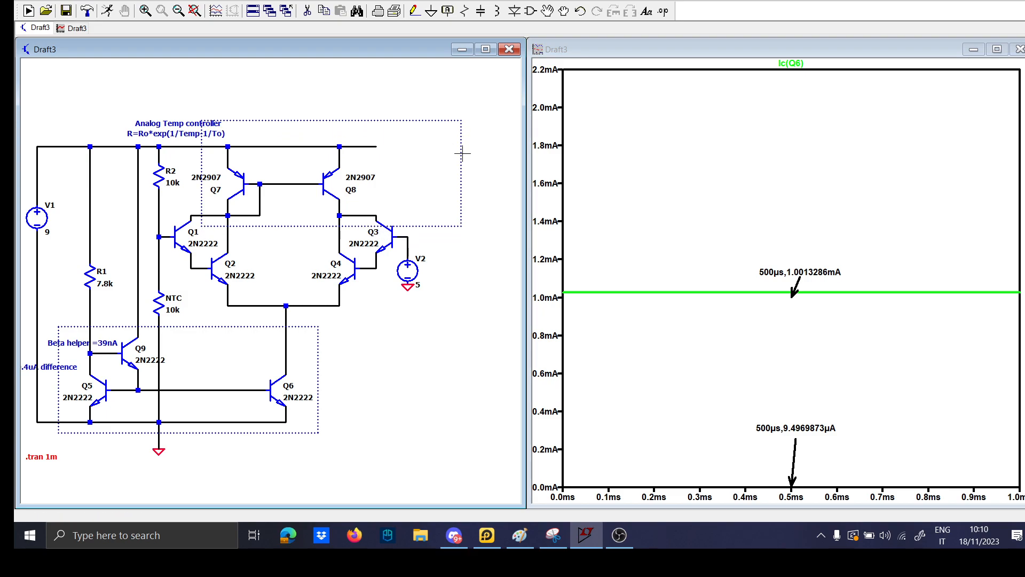
pyautogui.moveTo(472, 171); pyautogui.dragTo(423, 87)
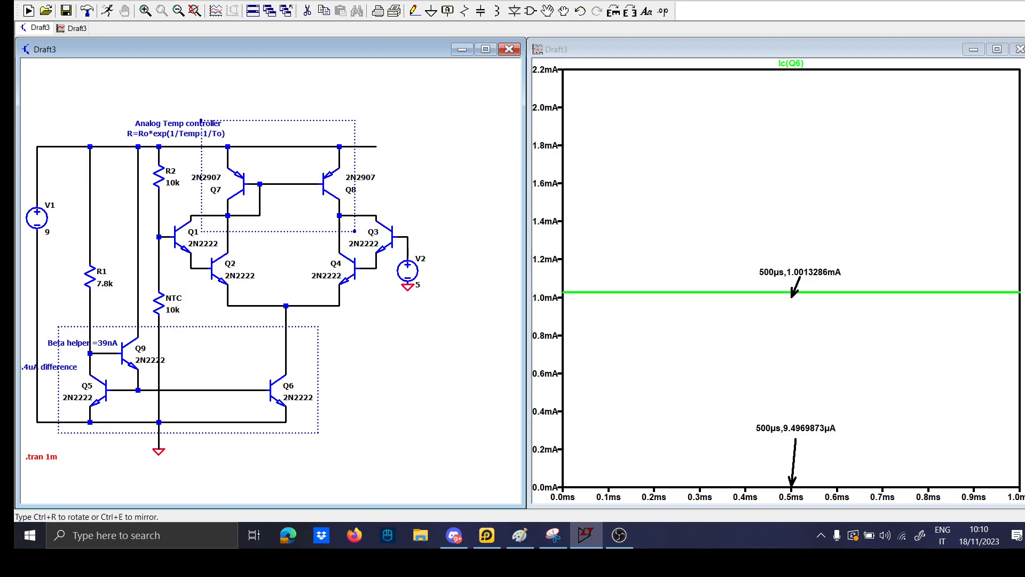
pyautogui.click(321, 93)
pyautogui.moveTo(381, 124); pyautogui.dragTo(180, 109)
pyautogui.click(212, 141)
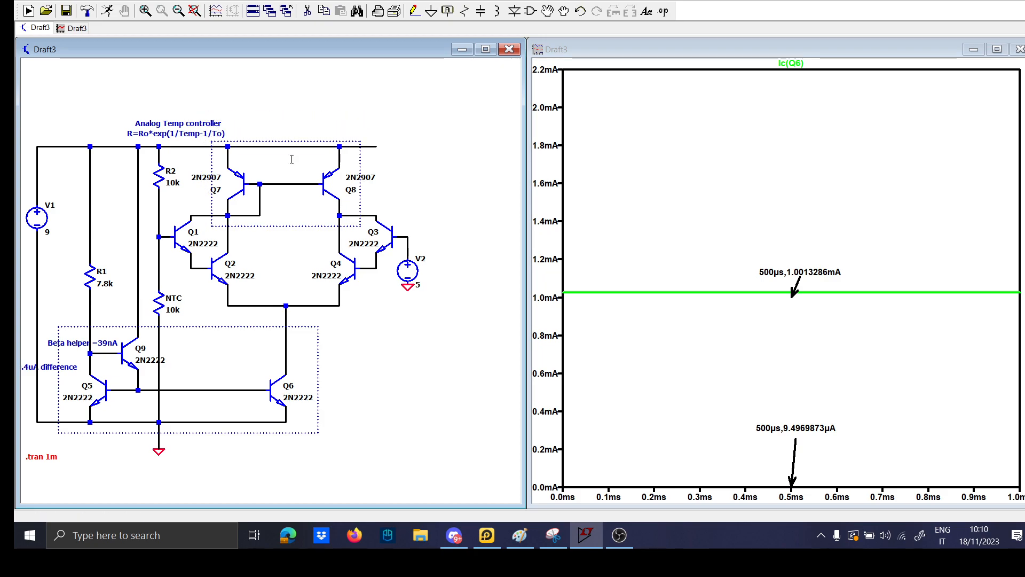
# Change the line style of the rectangle around Q5, Q6 and Q9 to dashed
pyautogui.rightClick(258, 326)
pyautogui.click(593, 258)
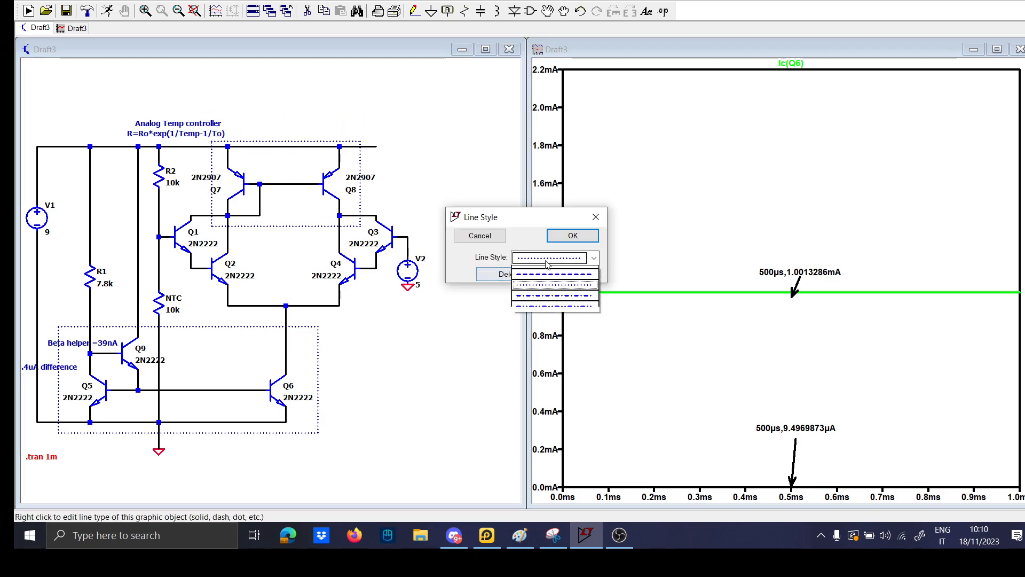
pyautogui.click(542, 289)
pyautogui.click(572, 235)
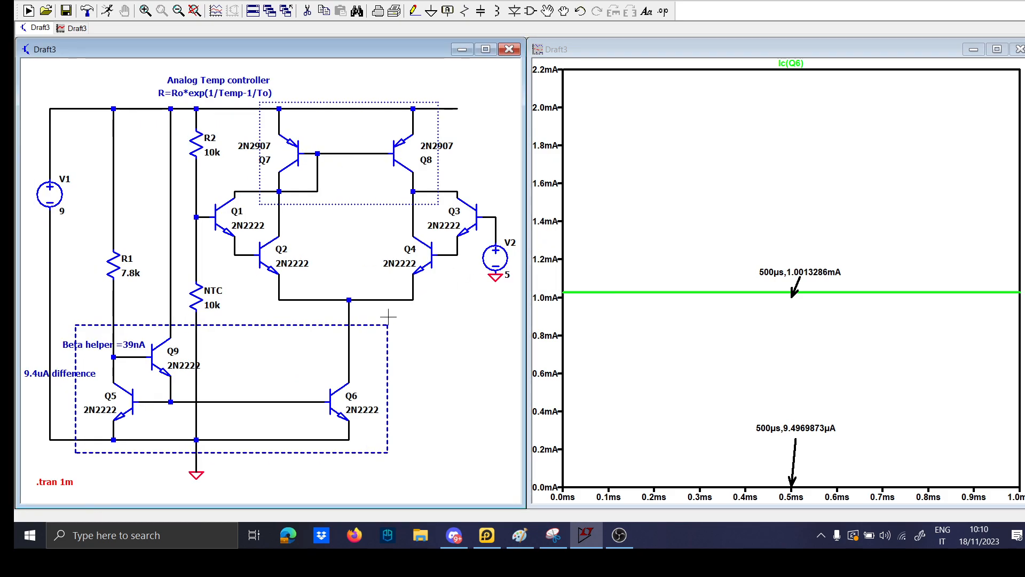
# Change the line style of the rectangle around Q7 and Q8 to dashed
pyautogui.rightClick(363, 203)
pyautogui.click(542, 258)
pyautogui.click(541, 269)
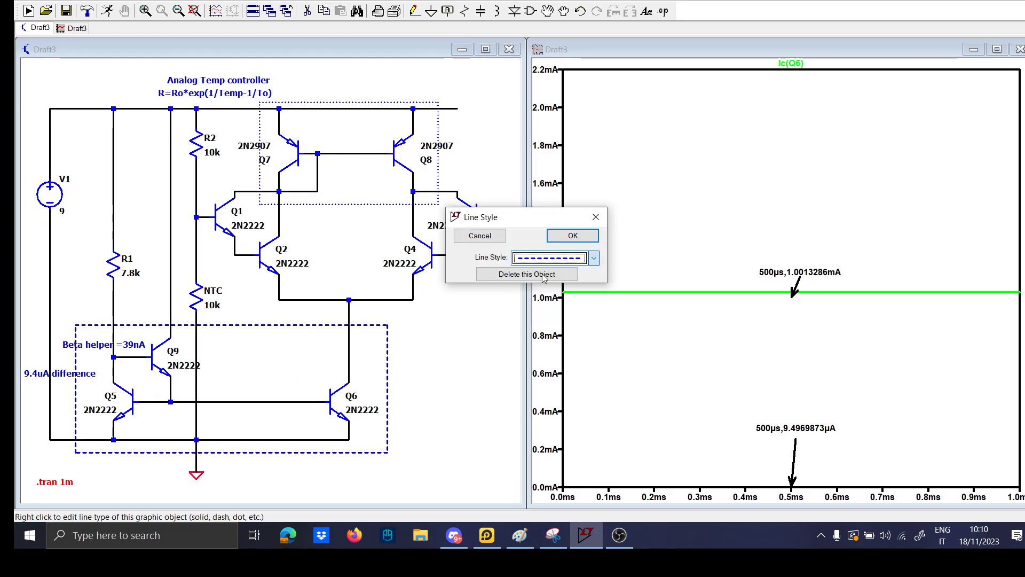
pyautogui.click(573, 235)
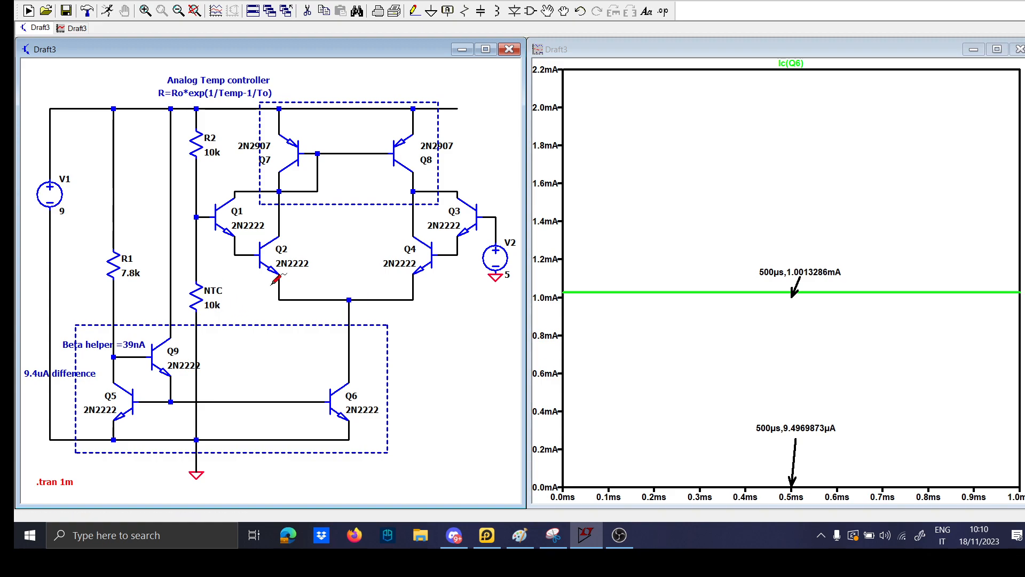
# Add the comment "T=140" to the schematic just above the NTC's label
pyautogui.write('t')
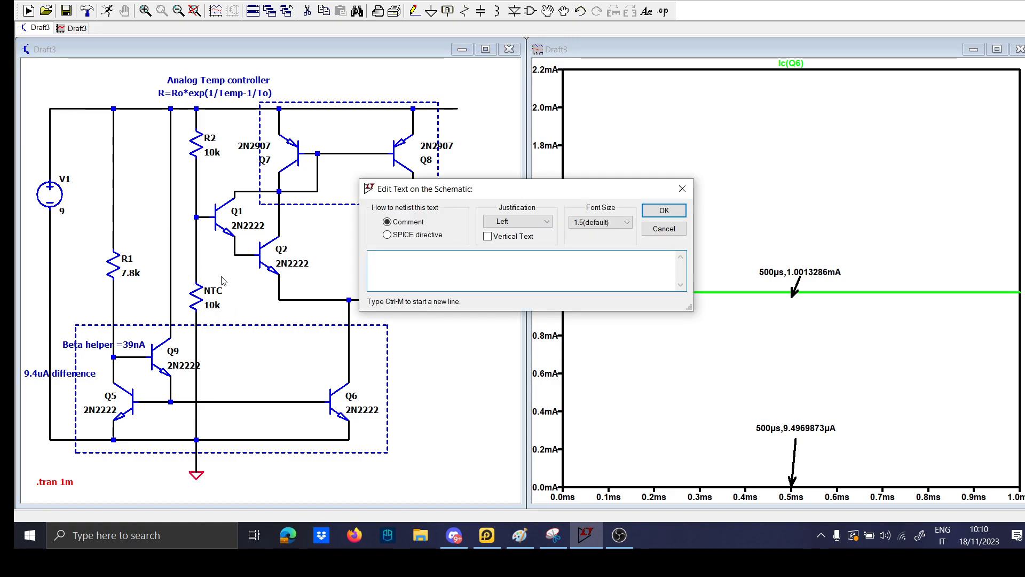
pyautogui.write('T')
pyautogui.press('capslock')
pyautogui.write('140')
pyautogui.press('Return')
pyautogui.click(221, 278)
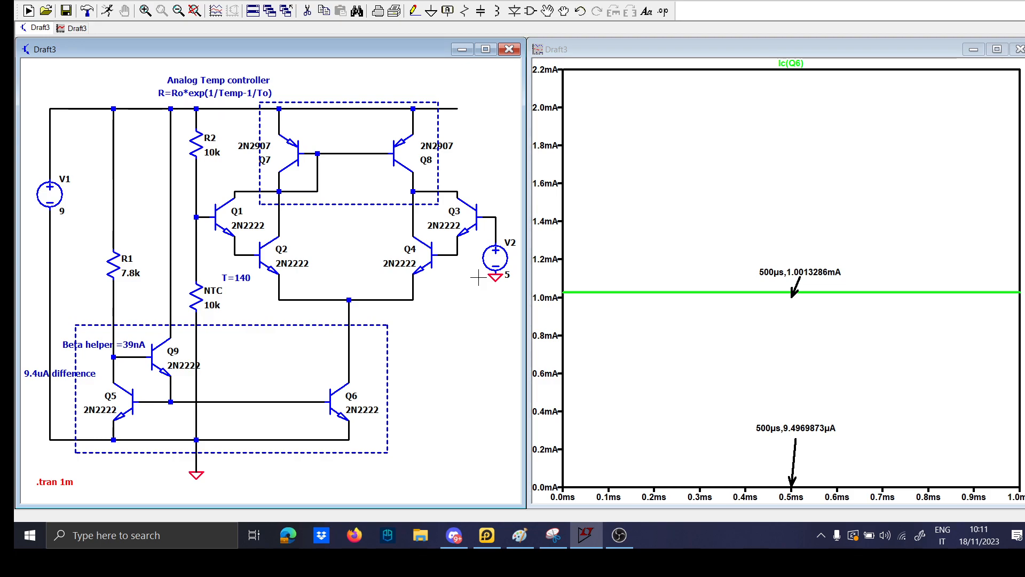
# Maximize the schematic window and delete source V2 with its ground from Q3's base
pyautogui.click(485, 49)
pyautogui.scroll(1, 760, 310)
pyautogui.moveTo(760, 309); pyautogui.dragTo(498, 159)
pyautogui.scroll(-2, 482, 228)
pyautogui.press('Delete')
pyautogui.press('Escape')
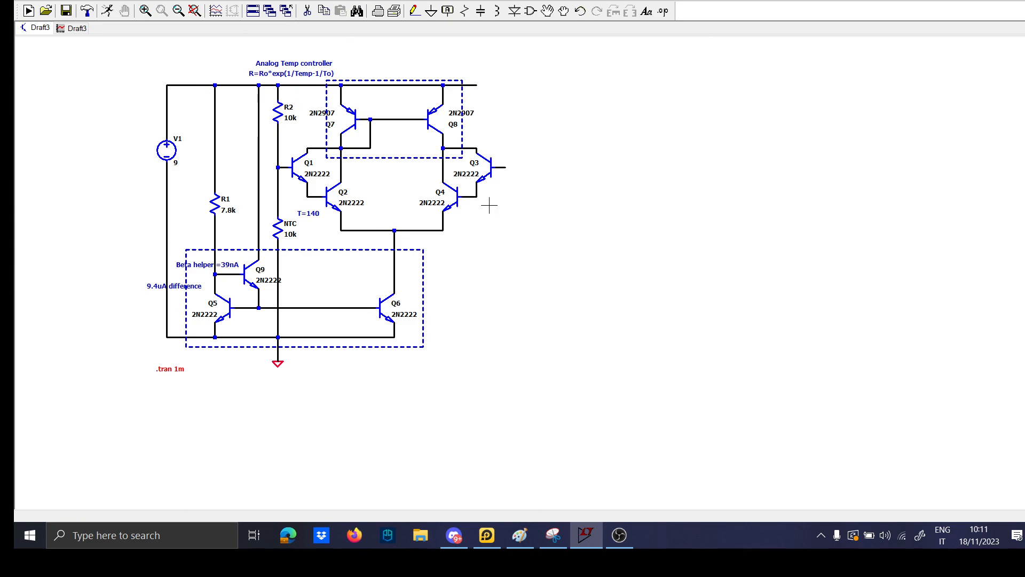
# Move the .tran 1m directive up beside the lower end of V1's wire
pyautogui.scroll(-1, 487, 205)
pyautogui.scroll(2, 482, 247)
pyautogui.moveTo(456, 241); pyautogui.dragTo(559, 354)
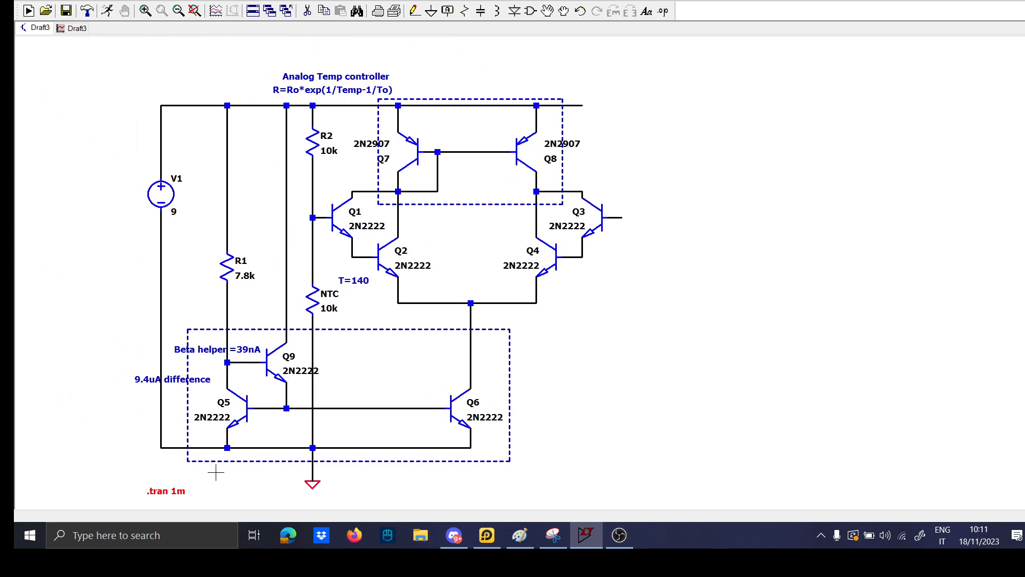
pyautogui.moveTo(138, 477); pyautogui.dragTo(192, 498)
pyautogui.click(163, 459)
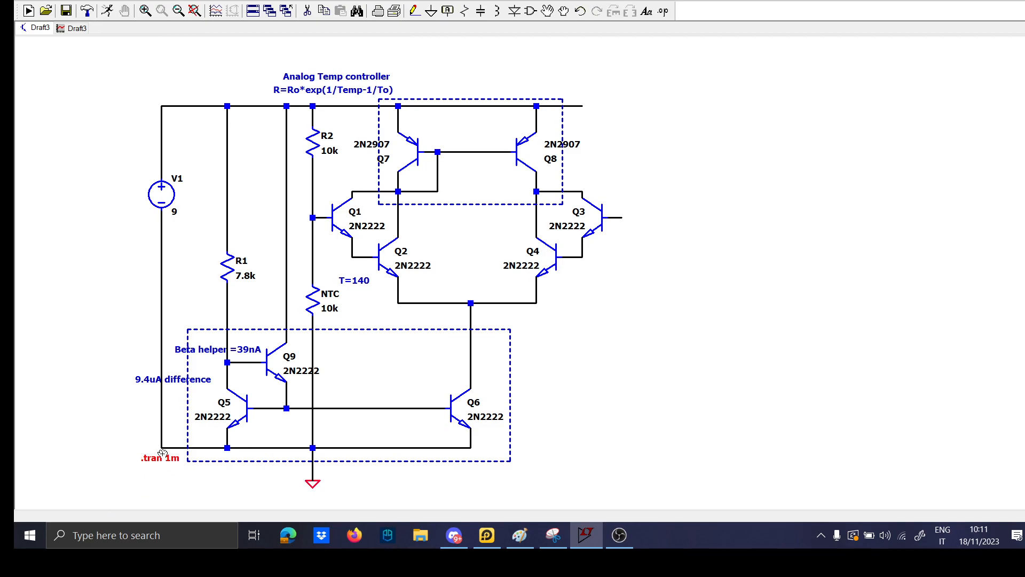
pyautogui.press('space')
pyautogui.press('F2')
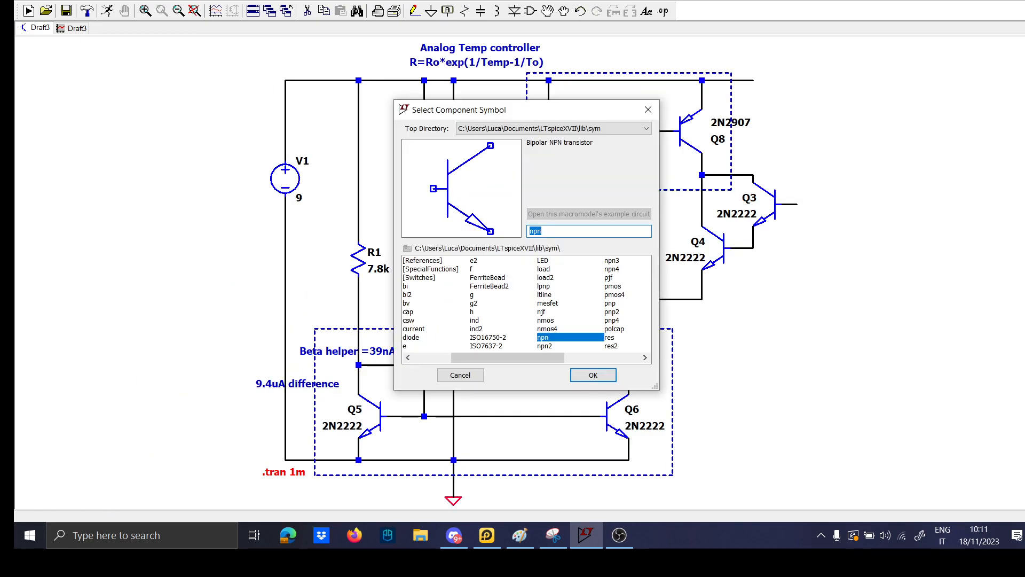
pyautogui.press('Return')
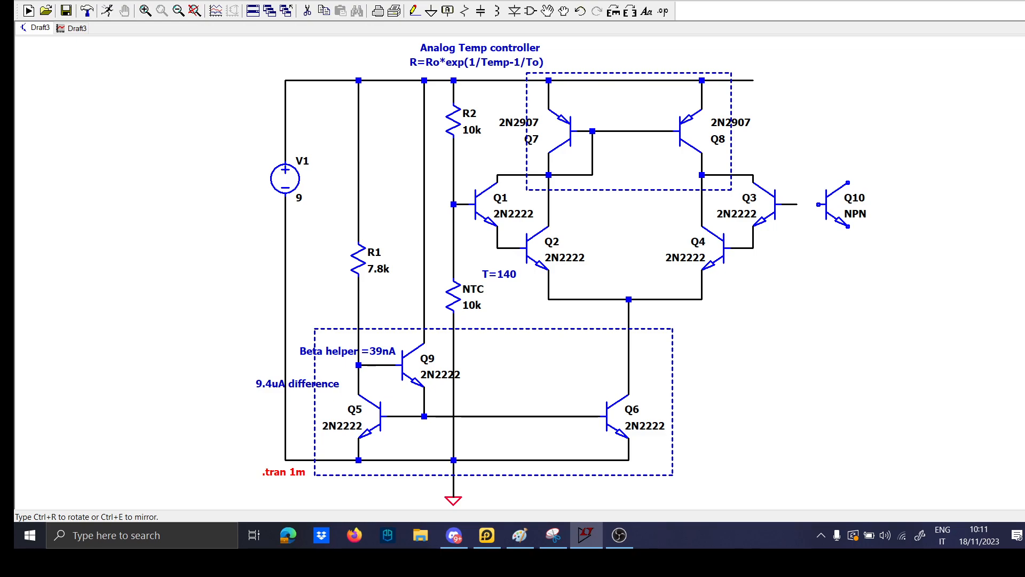
# Extend the supply rail past Q3, wire it down through Q3's base, and connect it to the ground rail at Q6's emitter
pyautogui.press('F3')
pyautogui.click(796, 204)
pyautogui.click(753, 80)
pyautogui.click(797, 204)
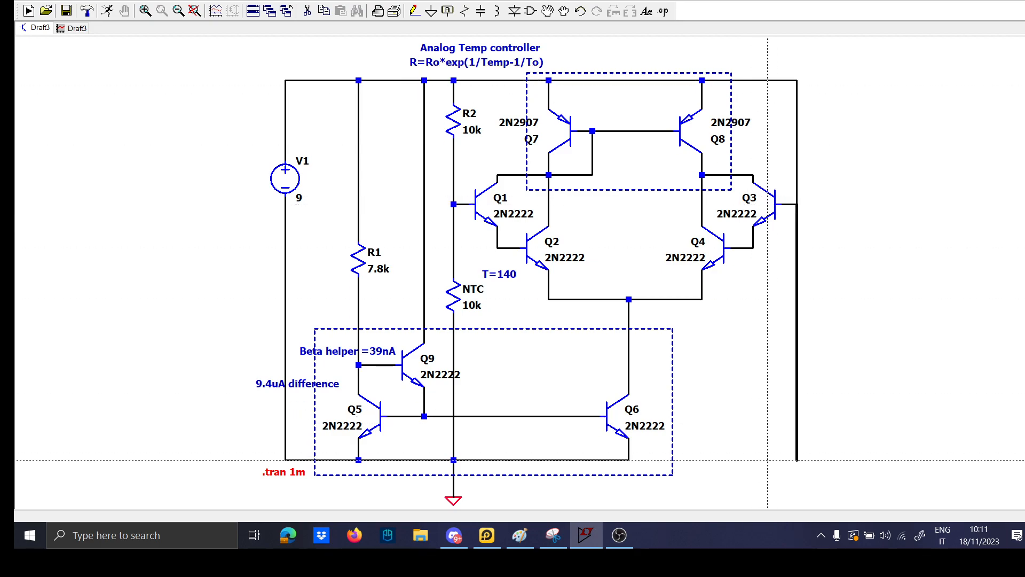
pyautogui.click(628, 459)
pyautogui.press('Escape')
# Place one resistor below and one above Q3's base in the new vertical branch to form a divider
pyautogui.press('r')
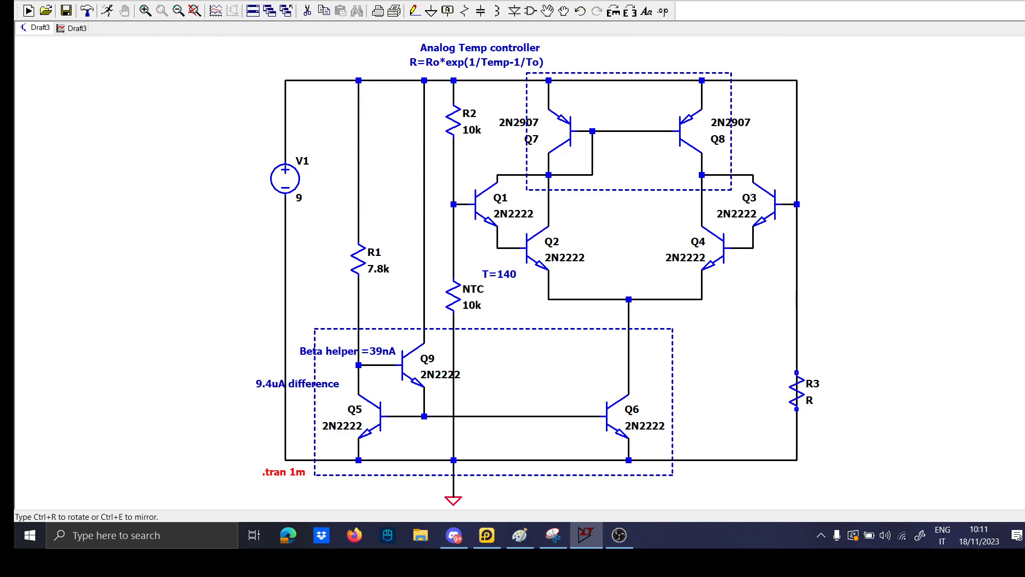
pyautogui.click(799, 394)
pyautogui.click(797, 167)
pyautogui.press('Escape')
# Add the comment "Temperature Point" beside the lower resistor of the Q3 base divider
pyautogui.write('tTempe')
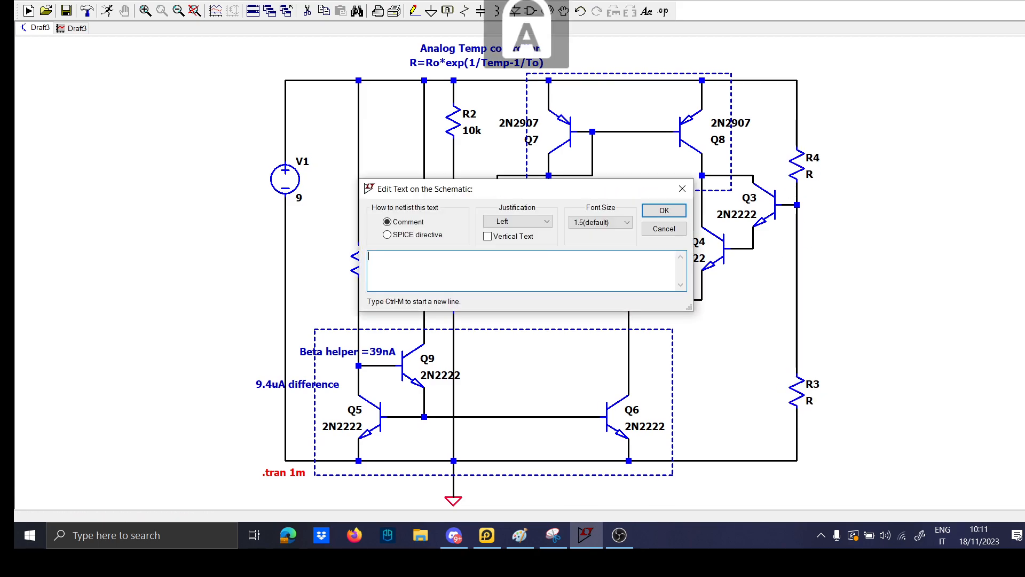
pyautogui.write('rature Point')
pyautogui.press('Return')
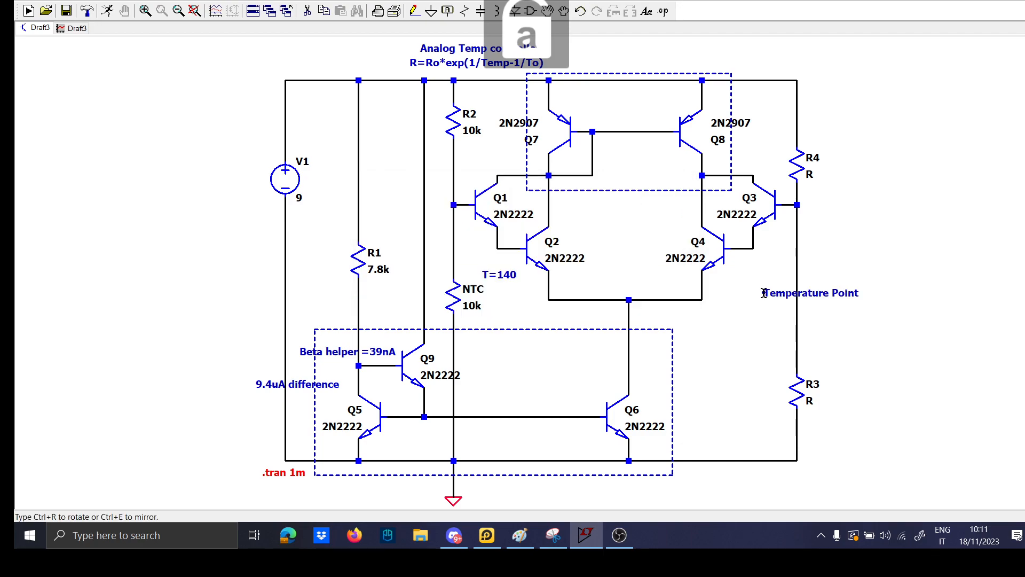
pyautogui.click(697, 354)
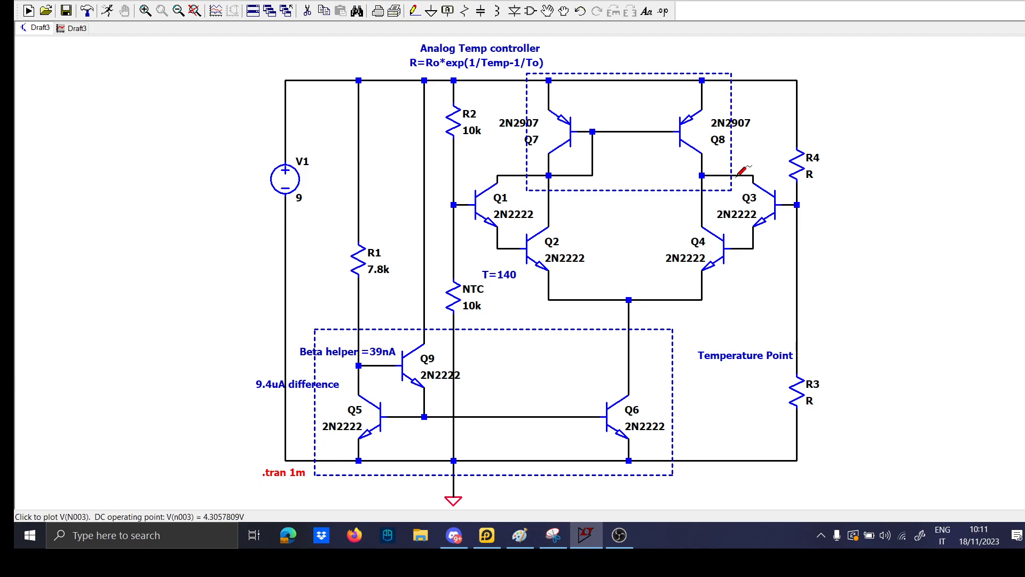
# Move R4 up close to the supply rail and draw an output wire from Q8's collector across the R3–R4 divider
pyautogui.moveTo(808, 169); pyautogui.dragTo(807, 111)
pyautogui.press('F3')
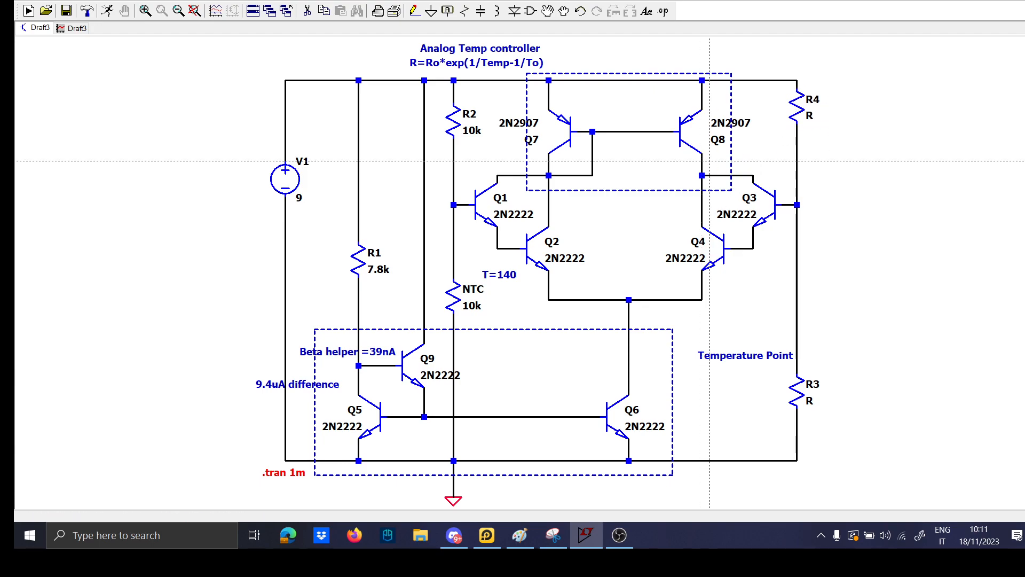
pyautogui.click(701, 160)
pyautogui.click(863, 161)
pyautogui.rightClick(864, 161)
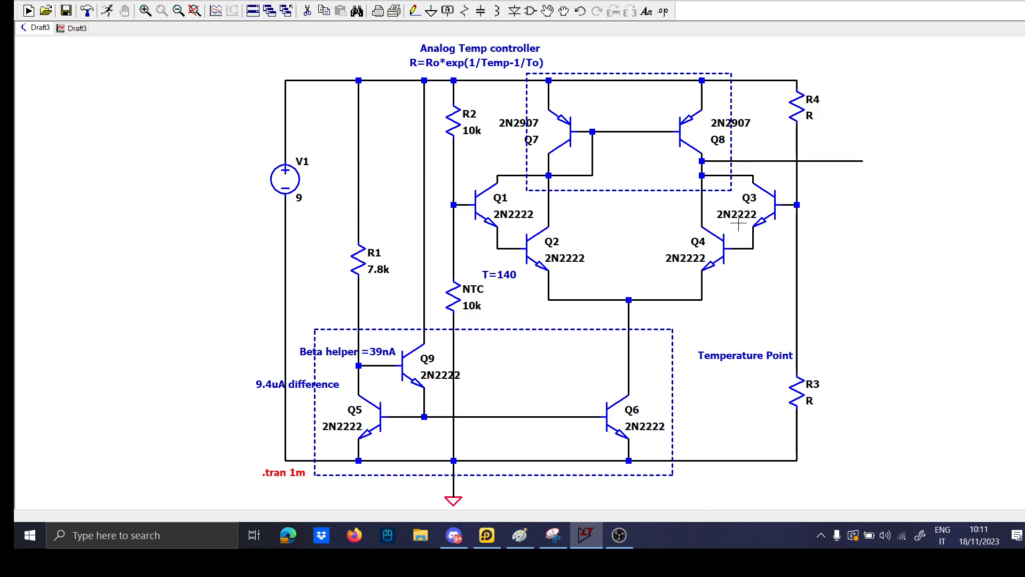
# Place an NPN transistor with its base on the end of the output wire and set its model to 2N2222
pyautogui.moveTo(842, 226); pyautogui.dragTo(660, 222)
pyautogui.press('F2')
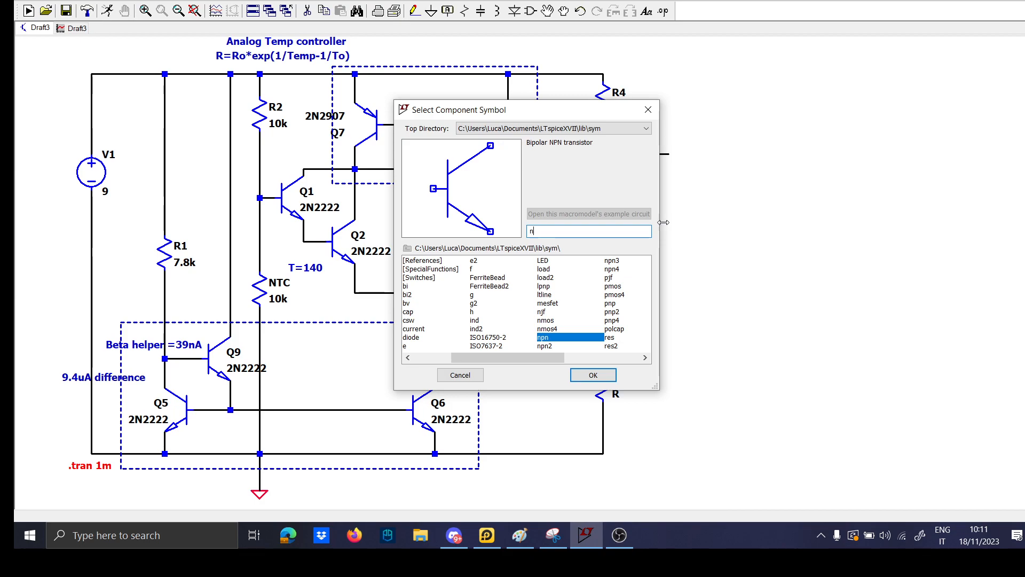
pyautogui.press('Return')
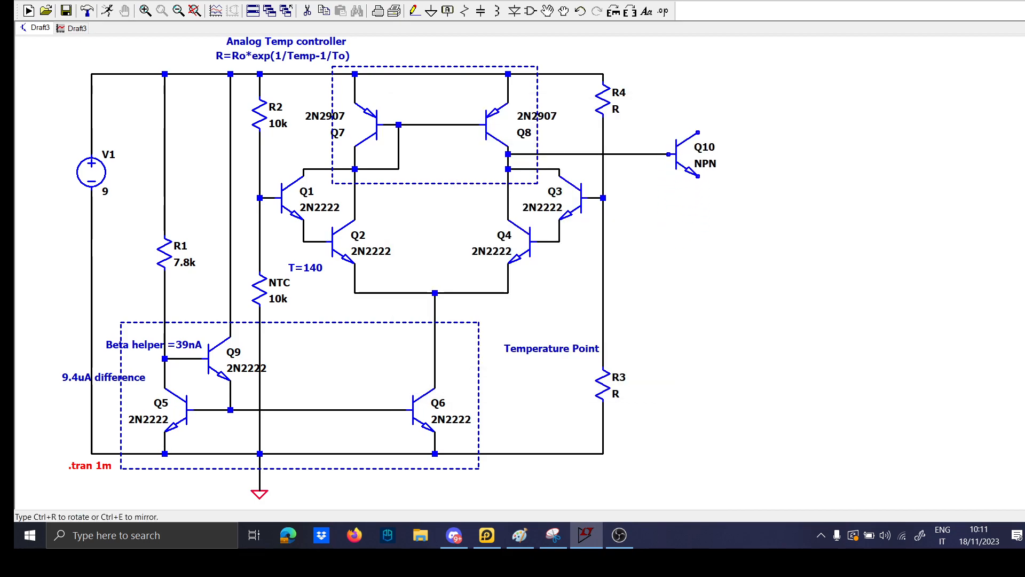
pyautogui.click(681, 152)
pyautogui.rightClick(681, 152)
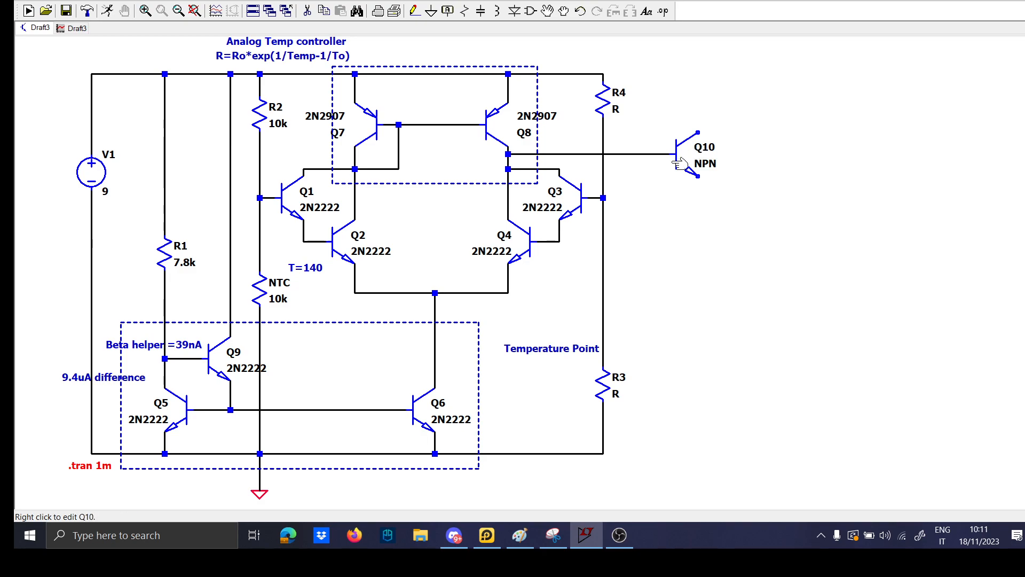
pyautogui.rightClick(682, 160)
pyautogui.click(570, 225)
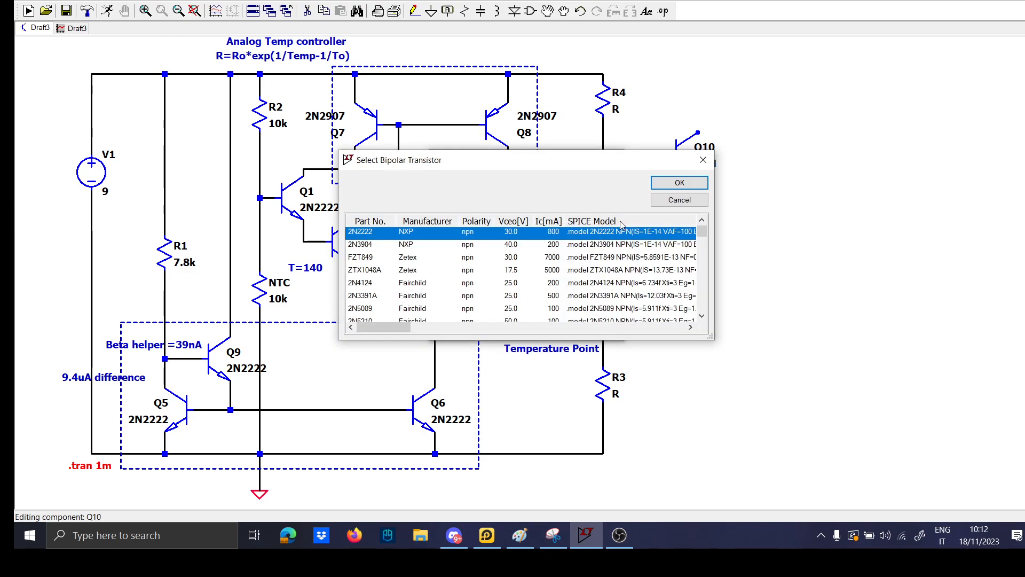
pyautogui.click(677, 183)
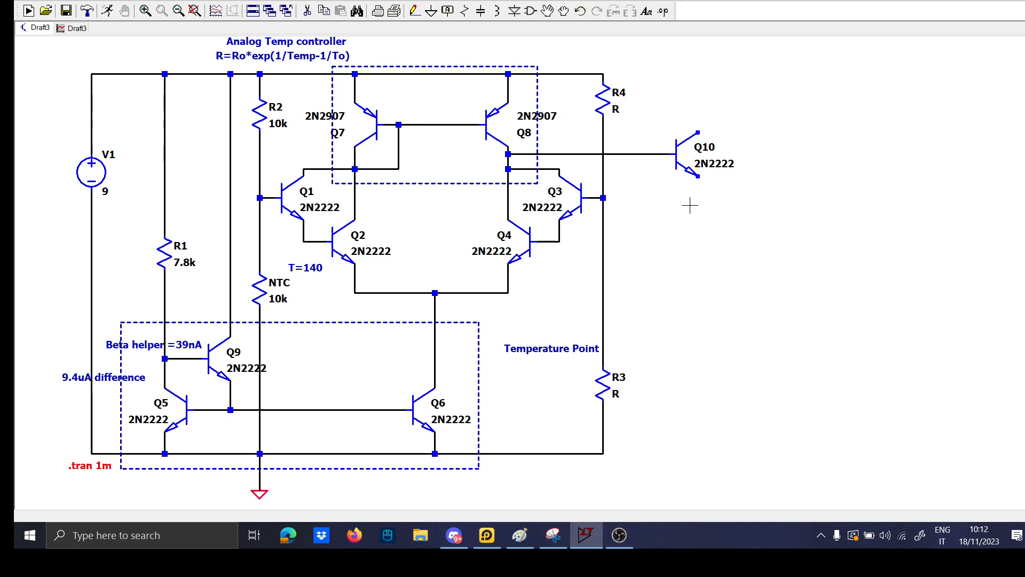
# Draw a wire from Q10's emitter down and out to the side away from the divider
pyautogui.press('F3')
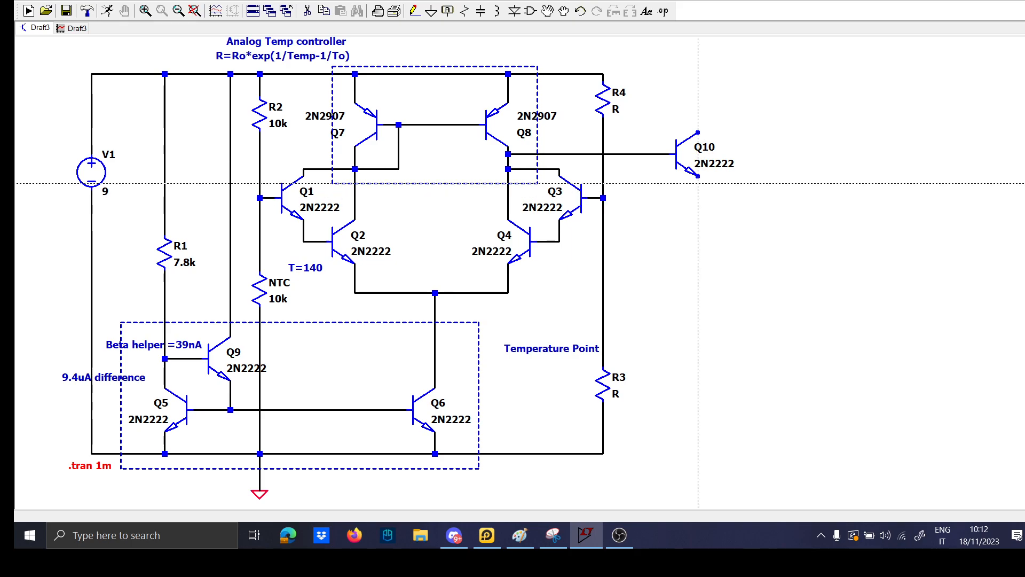
pyautogui.click(697, 176)
pyautogui.click(757, 213)
pyautogui.rightClick(757, 212)
# Set R4 to 3k and R3 to 7.2k
pyautogui.rightClick(625, 103)
pyautogui.rightClick(616, 110)
pyautogui.write('3k')
pyautogui.press('Return')
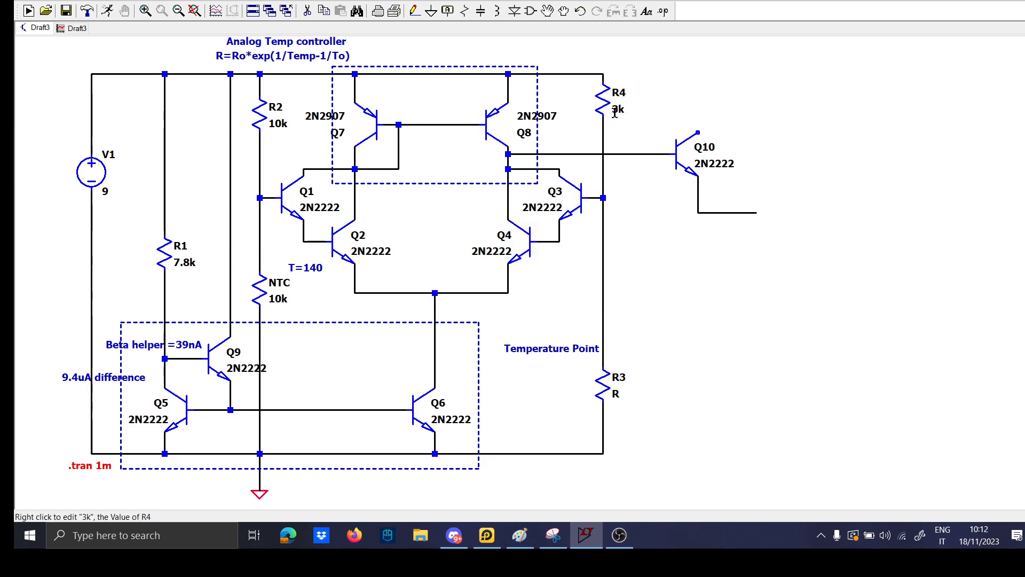
pyautogui.rightClick(617, 395)
pyautogui.write('7.2k')
pyautogui.press('Return')
# Extend the supply rail past R4 and wire it down through the end of Q10's emitter wire to the ground rail
pyautogui.press('F3')
pyautogui.click(603, 74)
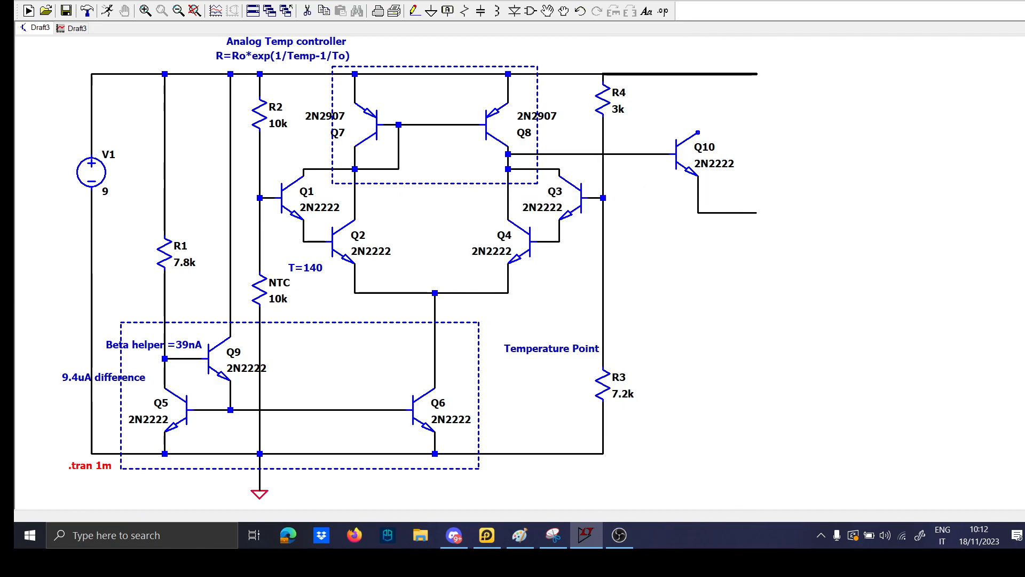
pyautogui.click(757, 453)
pyautogui.click(603, 453)
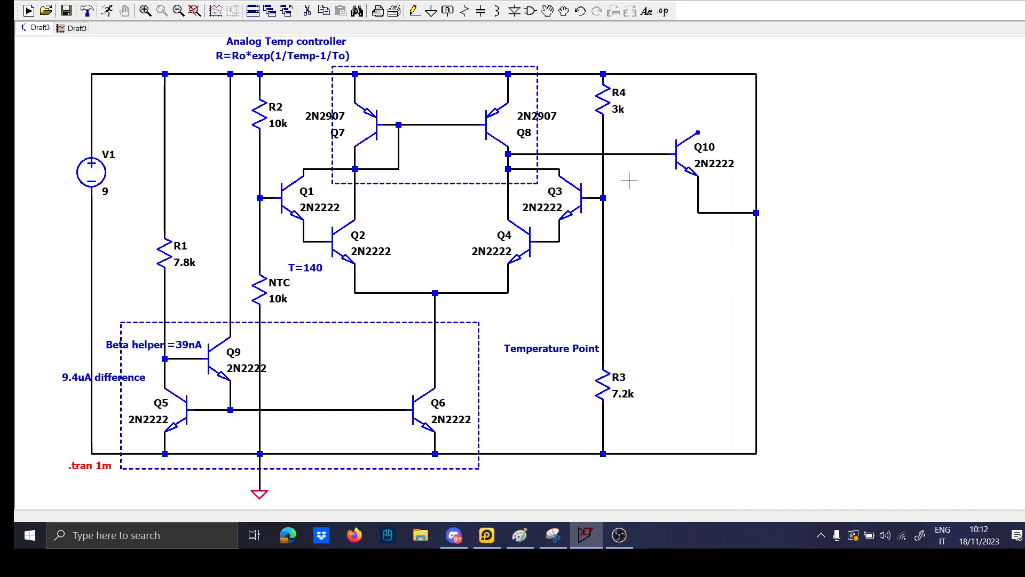
# Place one resistor below and one above the emitter node of Q10 in the outer vertical branch
pyautogui.press('r')
pyautogui.click(756, 296)
pyautogui.click(756, 107)
pyautogui.press('Escape')
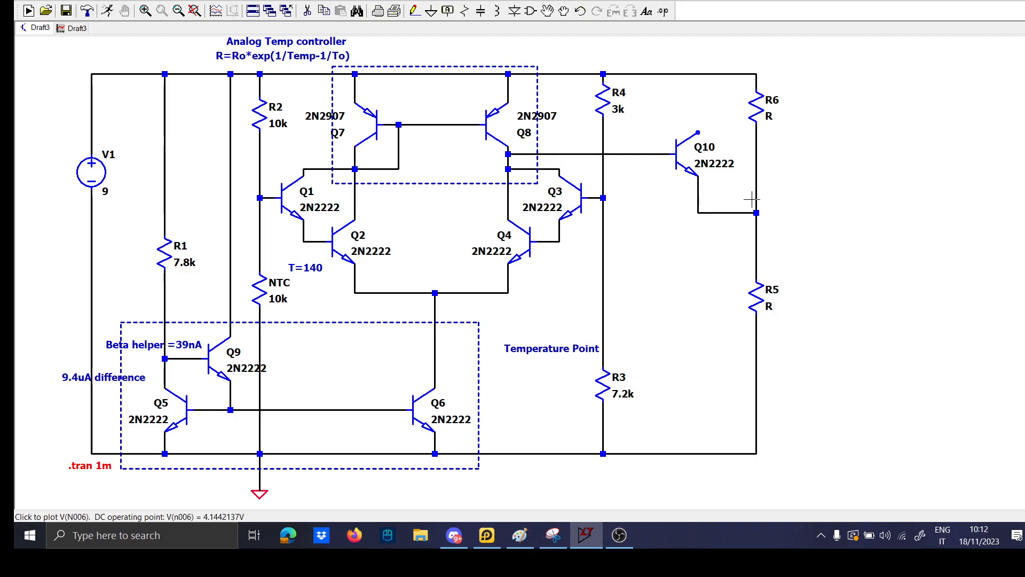
# Set R6 to 1k and R5 to 10k
pyautogui.rightClick(769, 116)
pyautogui.write('1k')
pyautogui.press('Return')
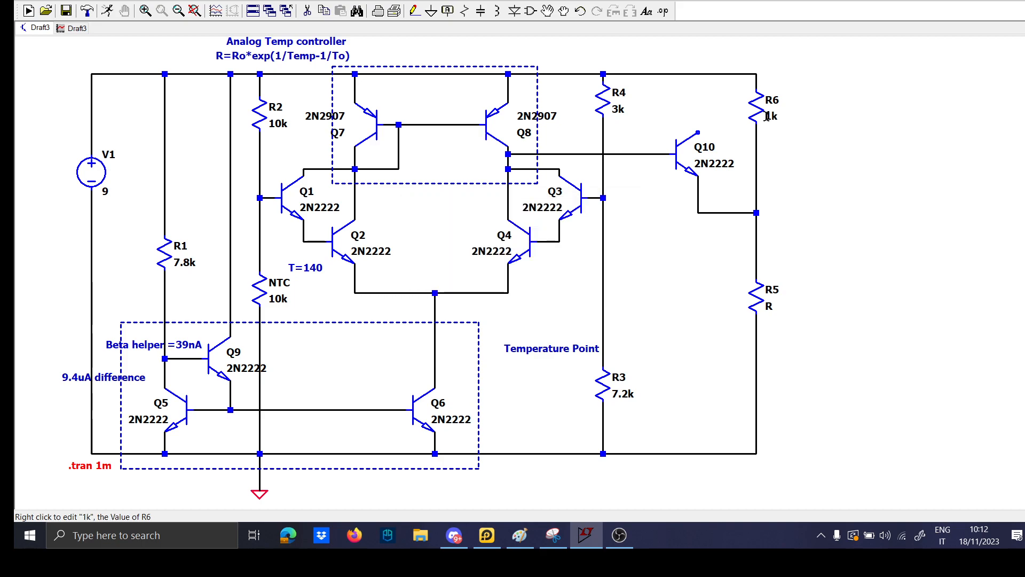
pyautogui.rightClick(770, 306)
pyautogui.write('10k')
pyautogui.press('Return')
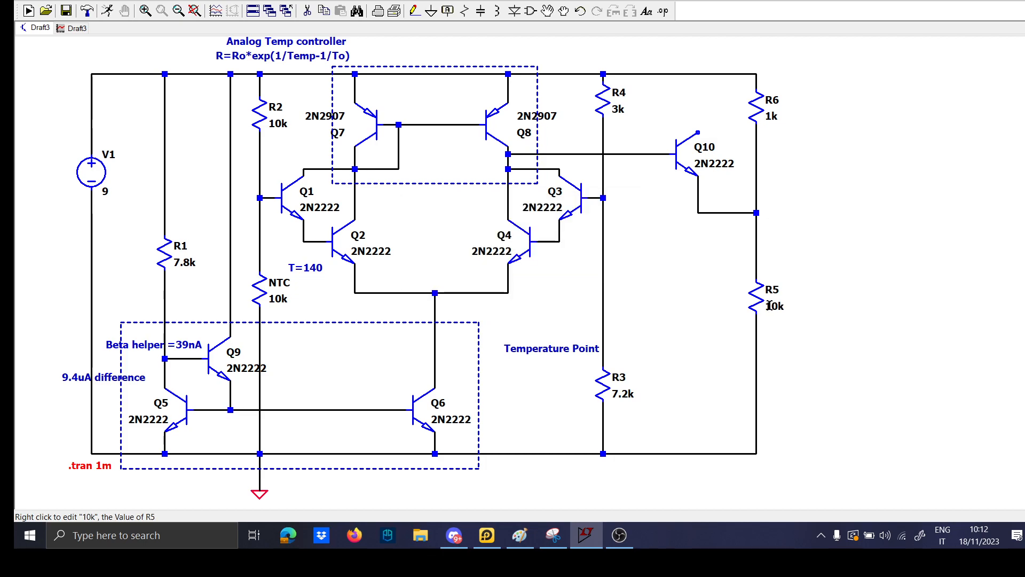
# Move Q10 and its emitter wire down and reroute its base wire with a right-angle bend to Q8's collector
pyautogui.press('F8')
pyautogui.moveTo(785, 237); pyautogui.dragTo(664, 189)
pyautogui.click(728, 249)
pyautogui.moveTo(731, 204); pyautogui.dragTo(645, 107)
pyautogui.click(693, 198)
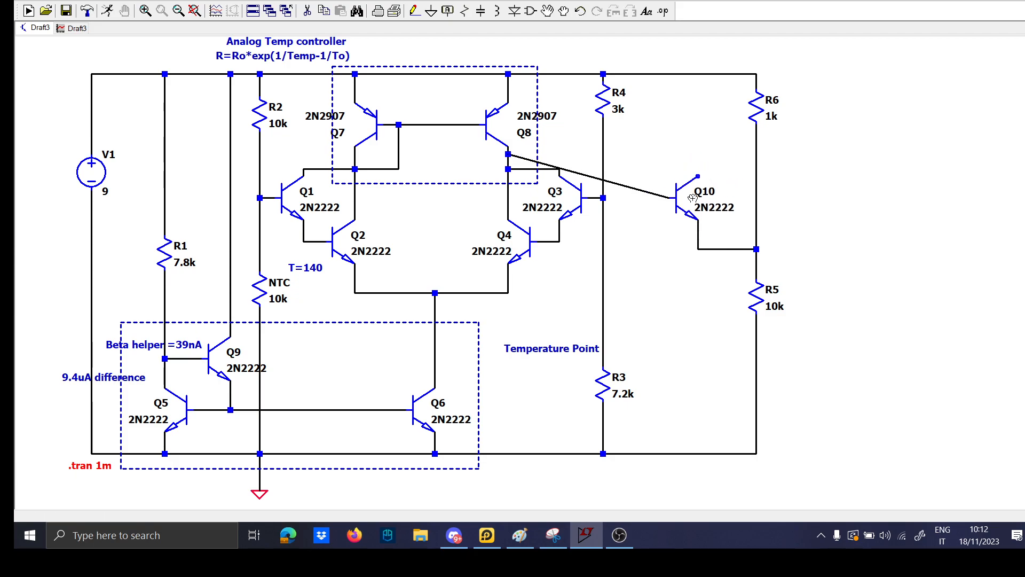
pyautogui.click(644, 193)
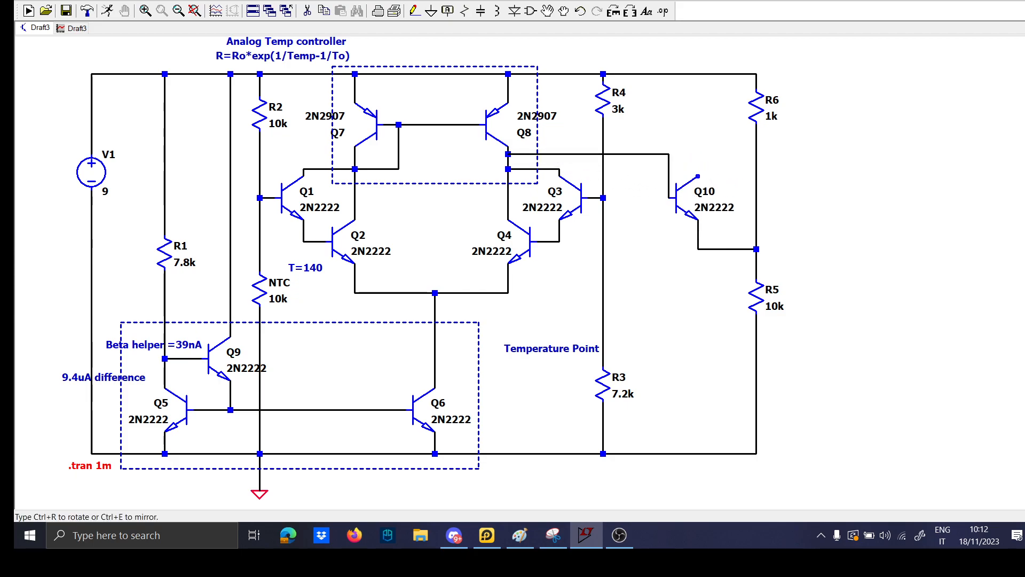
pyautogui.click(669, 154)
# Draw a wire from Q10's collector up and across the R5–R6 branch, ending beyond it
pyautogui.press('F3')
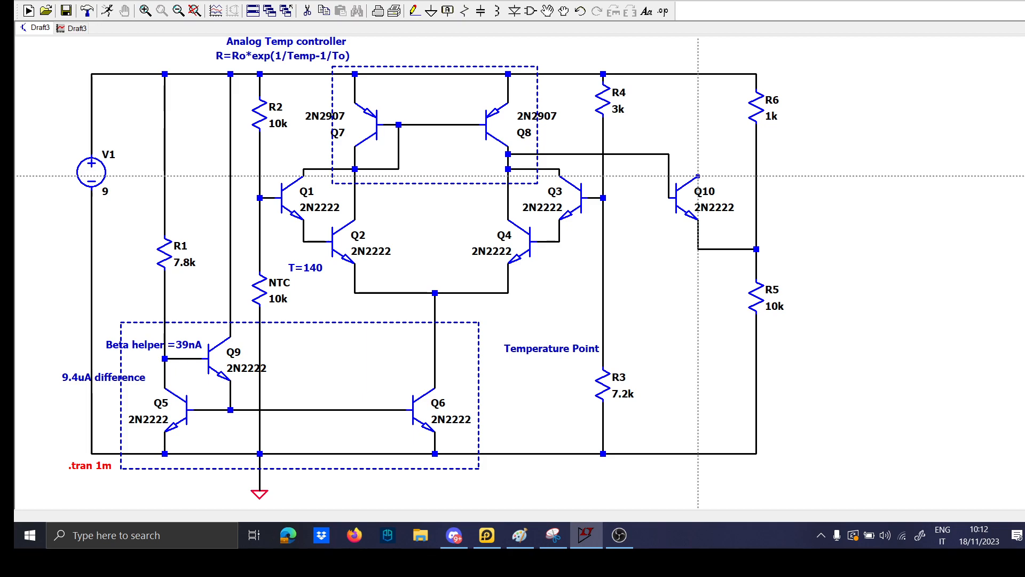
pyautogui.click(698, 176)
pyautogui.click(698, 154)
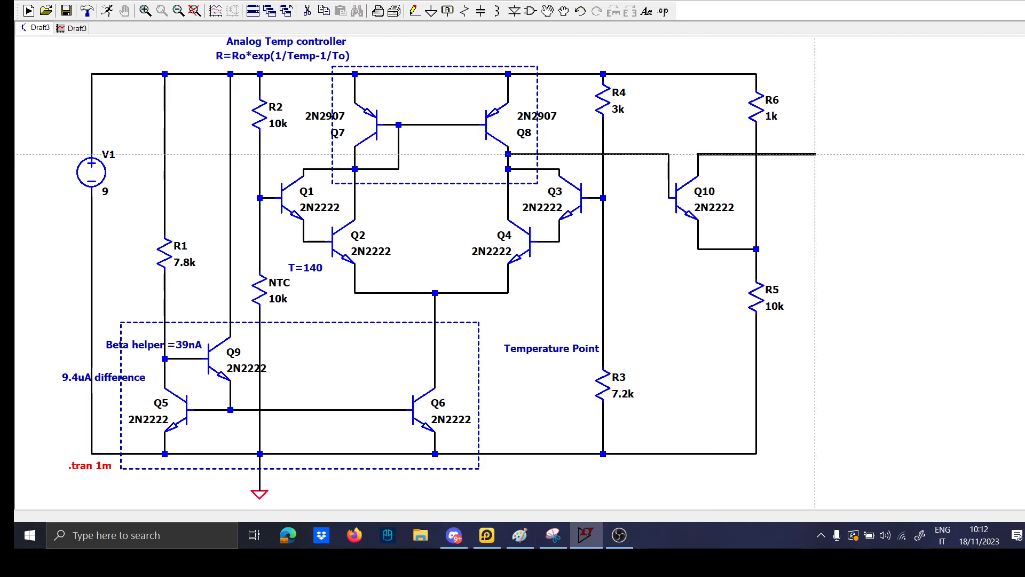
pyautogui.click(866, 154)
pyautogui.press('Escape')
# Shift Q10 and the R5–R6 branch closer to the R3–R4 divider while keeping their wires attached
pyautogui.scroll(-3, 849, 201)
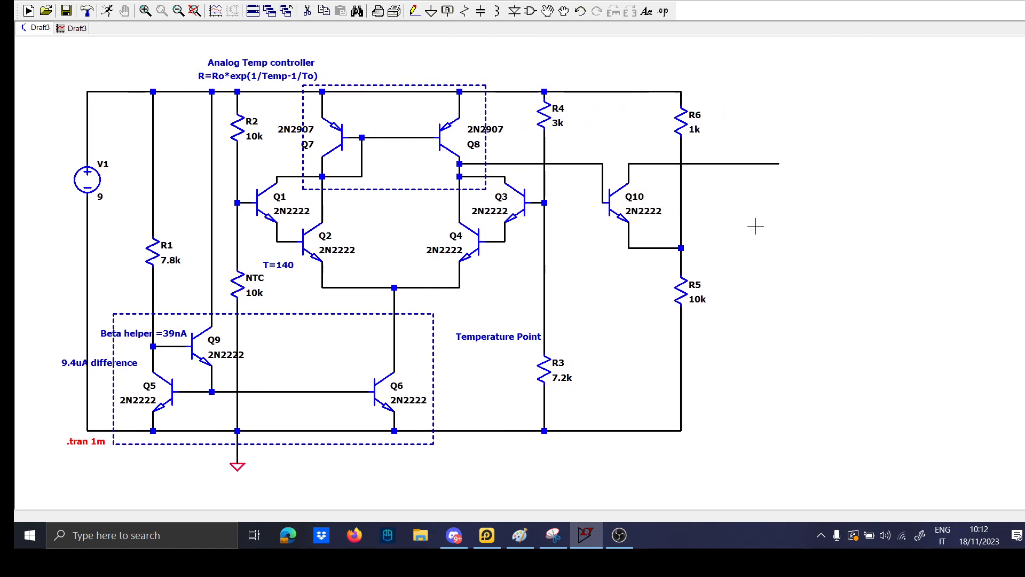
pyautogui.press('F8')
pyautogui.moveTo(709, 455); pyautogui.dragTo(582, 59)
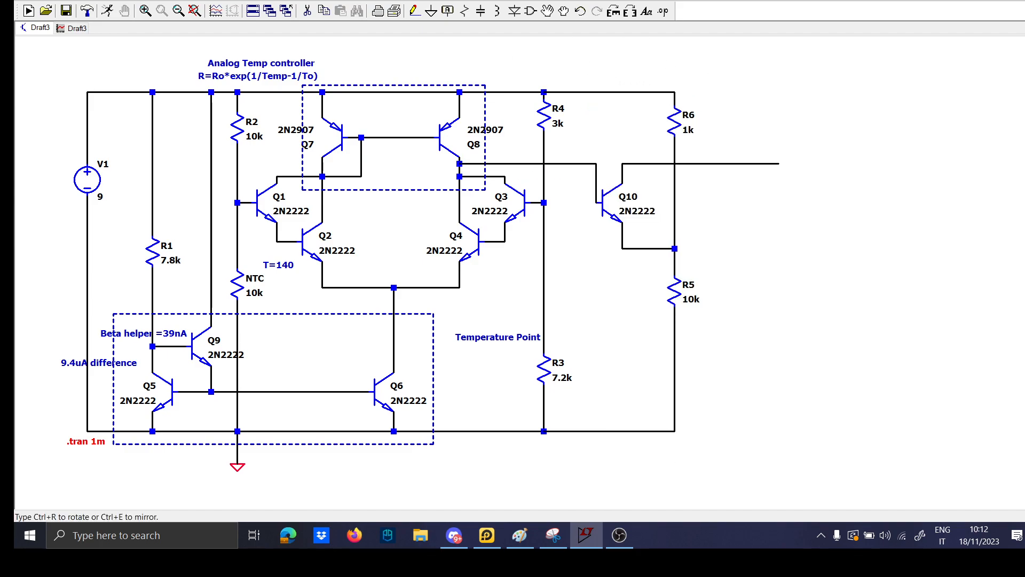
pyautogui.click(558, 62)
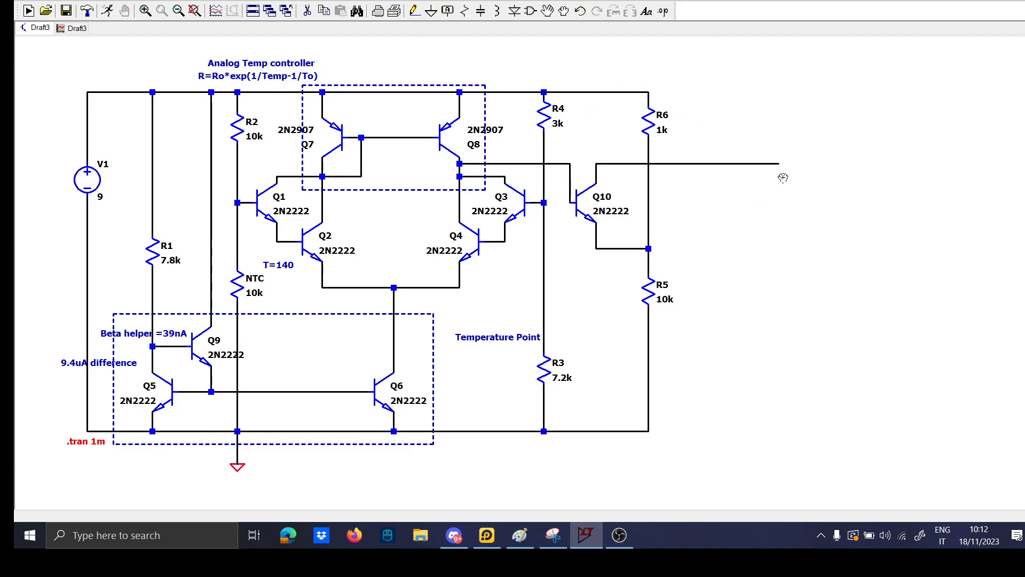
# Shorten the free end of Q10's collector wire so it ends just beyond the R5–R6 branch
pyautogui.moveTo(783, 180); pyautogui.dragTo(734, 152)
pyautogui.click(702, 171)
# Switch to Paint and brush a stepped transistor lead with a supply rail labelled V above it
pyautogui.click(522, 535)
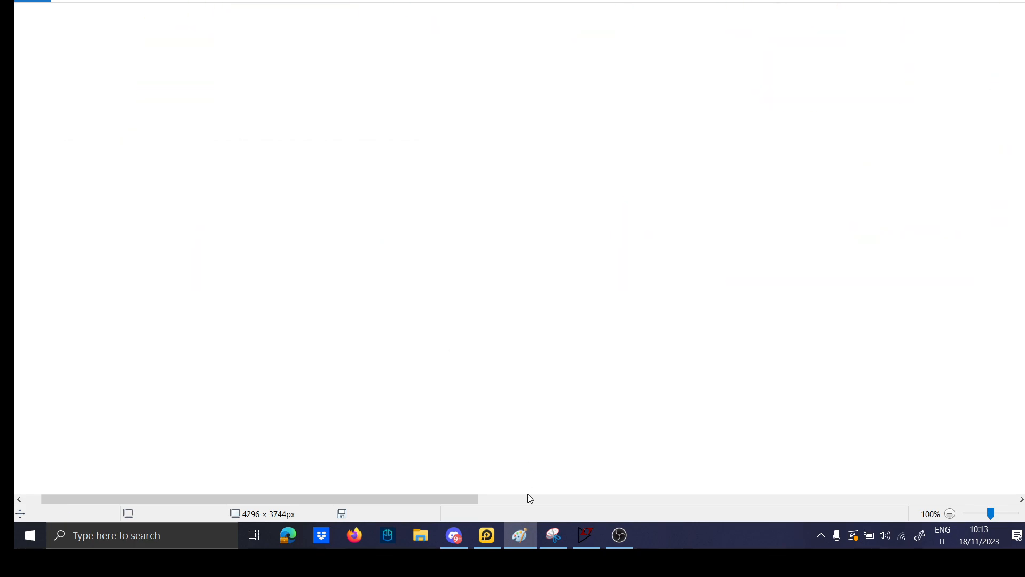
pyautogui.click(521, 536)
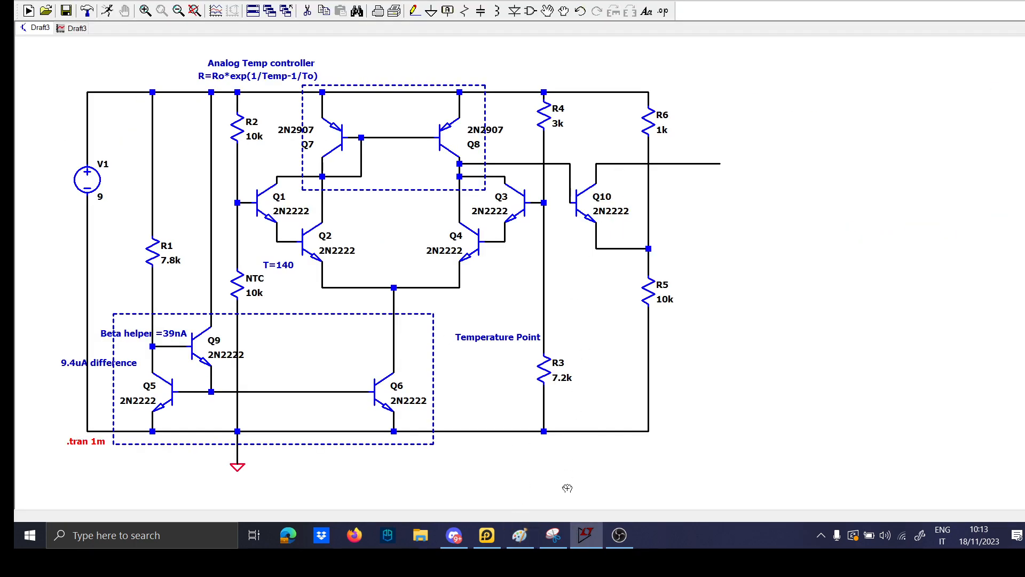
pyautogui.moveTo(530, 534)
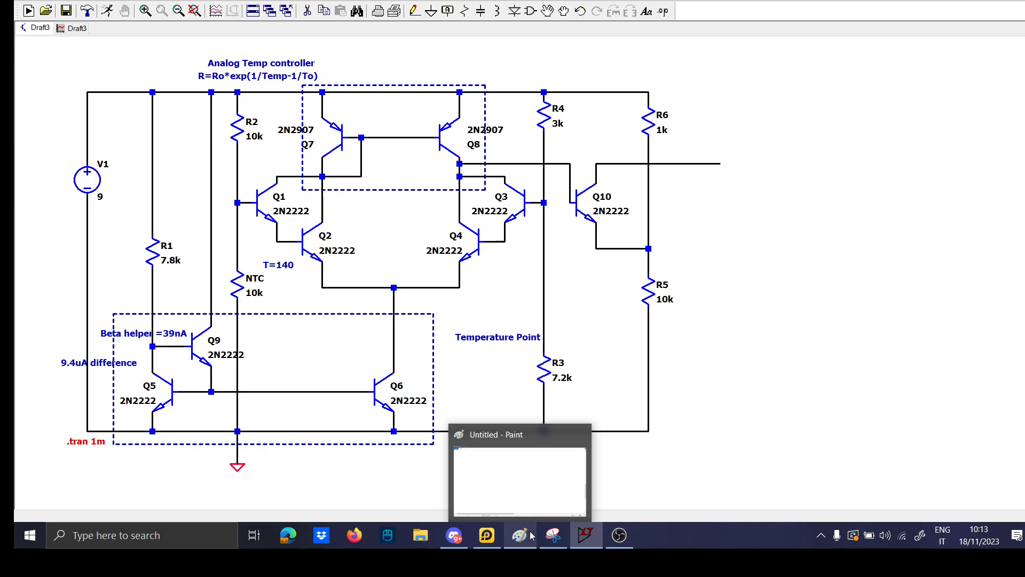
pyautogui.click(531, 535)
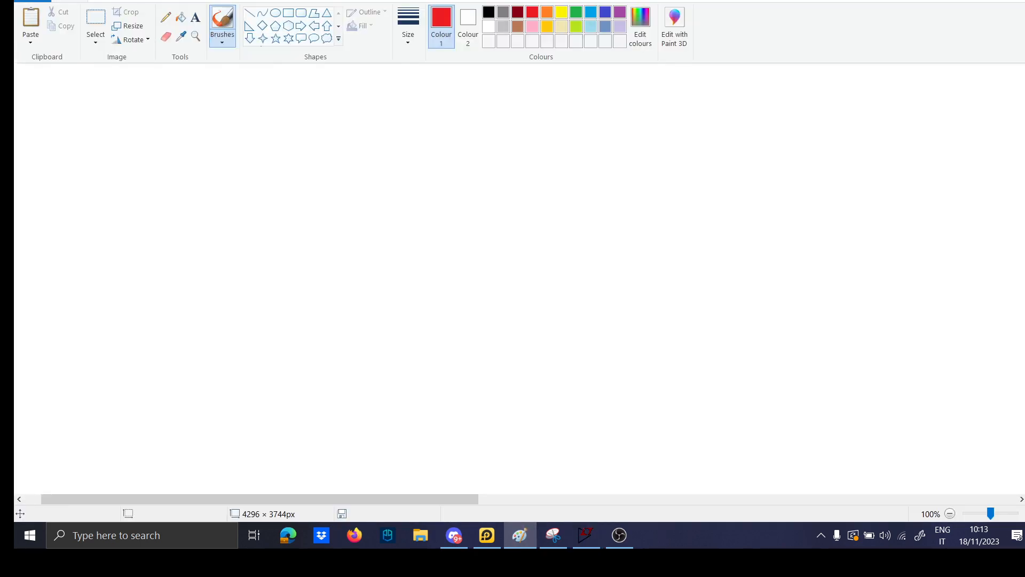
pyautogui.click(222, 23)
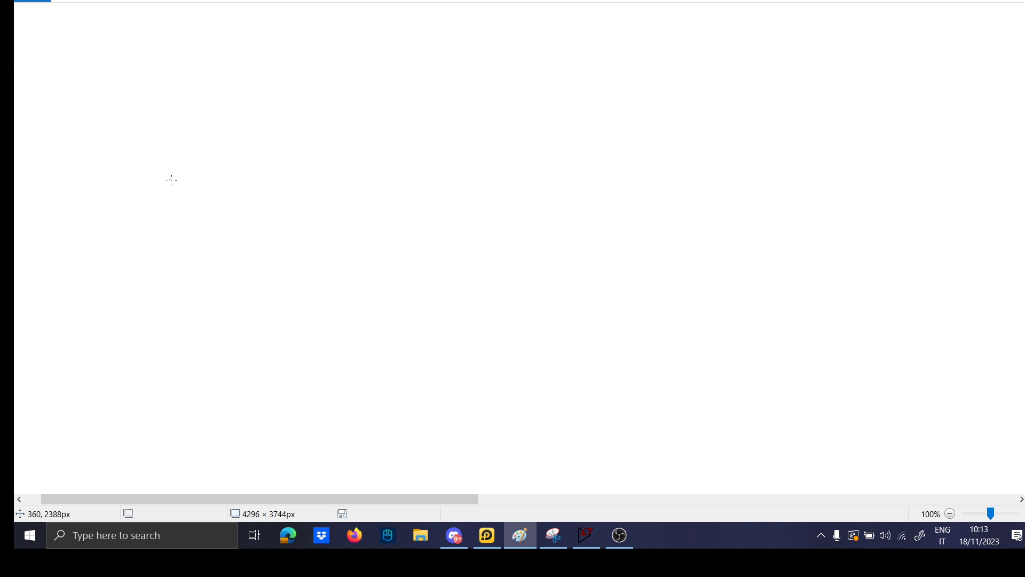
pyautogui.moveTo(135, 289)
pyautogui.mouseDown()
pyautogui.moveTo(179, 311)
pyautogui.moveTo(236, 227)
pyautogui.moveTo(360, 220)
pyautogui.mouseUp()
pyautogui.moveTo(258, 50); pyautogui.dragTo(547, 44)
pyautogui.moveTo(567, 23); pyautogui.dragTo(585, 41)
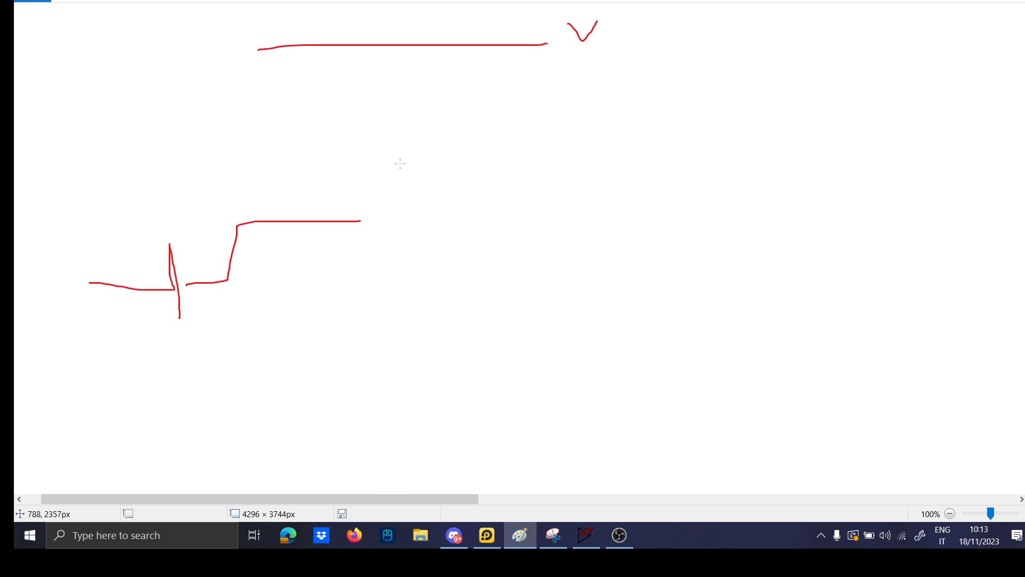
# Write PNP beside the rail and sketch a resistor below the rail with a PNP transistor connected across it
pyautogui.moveTo(652, 95)
pyautogui.mouseDown()
pyautogui.moveTo(657, 39)
pyautogui.moveTo(654, 56)
pyautogui.mouseUp()
pyautogui.moveTo(681, 53)
pyautogui.mouseDown()
pyautogui.moveTo(693, 74)
pyautogui.moveTo(725, 65)
pyautogui.mouseUp()
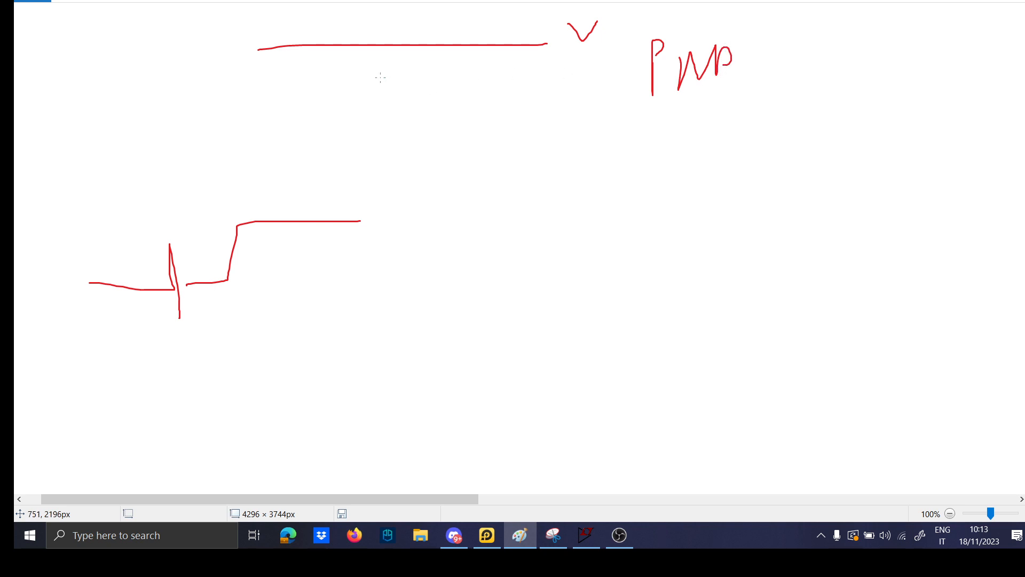
pyautogui.moveTo(359, 43)
pyautogui.mouseDown()
pyautogui.moveTo(365, 123)
pyautogui.moveTo(354, 216)
pyautogui.mouseUp()
pyautogui.moveTo(356, 78)
pyautogui.mouseDown()
pyautogui.moveTo(458, 78)
pyautogui.moveTo(469, 143)
pyautogui.moveTo(497, 147)
pyautogui.moveTo(489, 164)
pyautogui.moveTo(390, 199)
pyautogui.mouseUp()
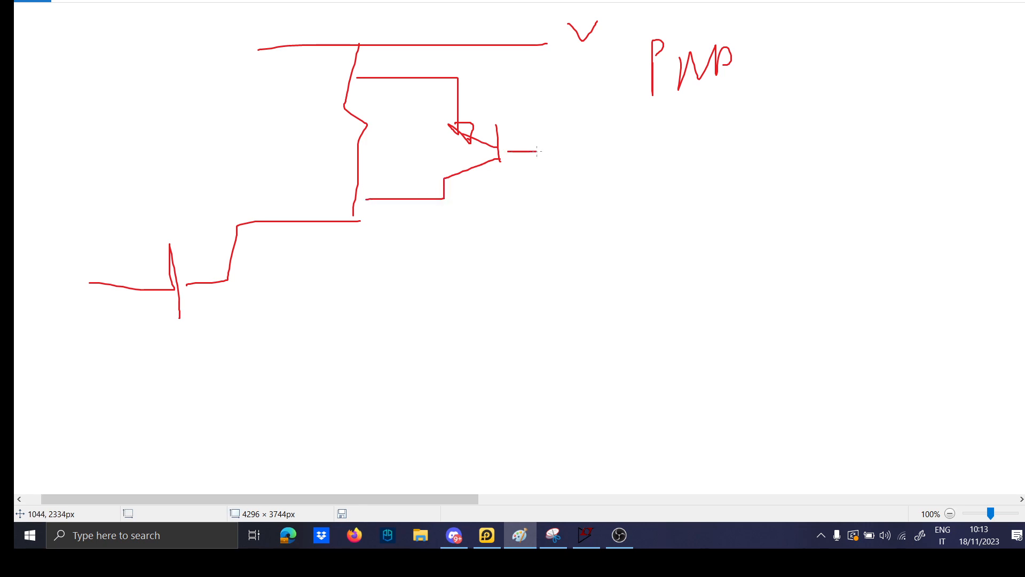
# Sketch a base resistor labelled RLIM up to the rail, circle it, and add current arrows around the transistor
pyautogui.moveTo(530, 120); pyautogui.dragTo(537, 54)
pyautogui.moveTo(552, 110); pyautogui.dragTo(559, 107)
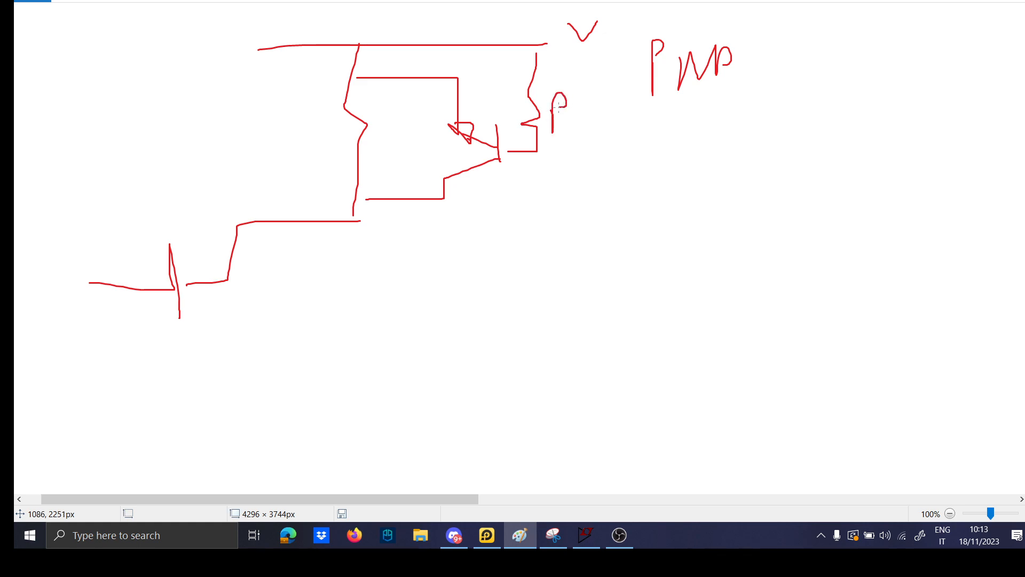
pyautogui.moveTo(582, 142)
pyautogui.mouseDown()
pyautogui.moveTo(576, 85)
pyautogui.moveTo(534, 142)
pyautogui.moveTo(601, 138)
pyautogui.mouseUp()
pyautogui.moveTo(447, 127)
pyautogui.mouseDown()
pyautogui.moveTo(483, 124)
pyautogui.moveTo(469, 140)
pyautogui.moveTo(460, 131)
pyautogui.moveTo(481, 64)
pyautogui.mouseUp()
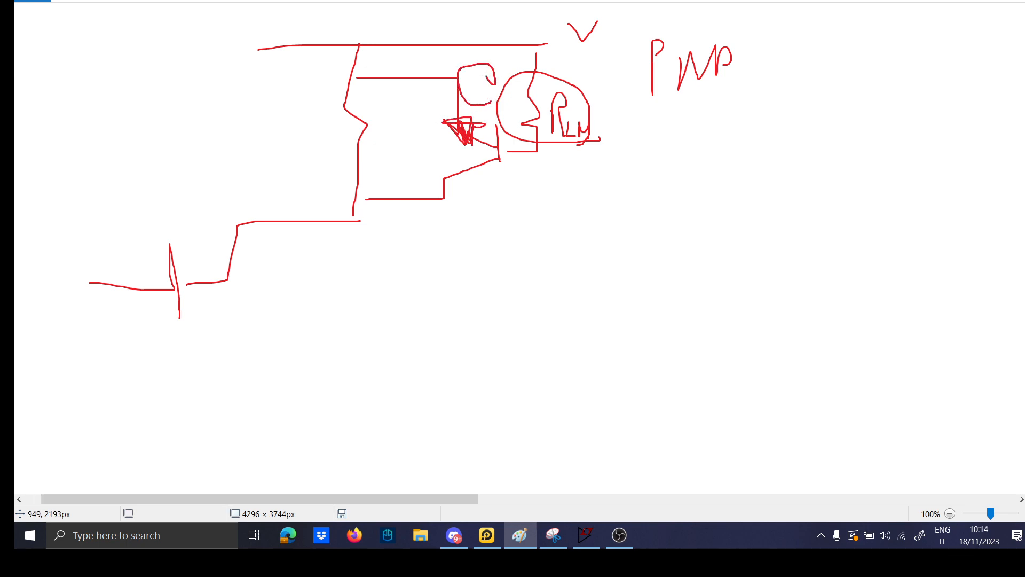
pyautogui.moveTo(513, 147); pyautogui.dragTo(474, 106)
pyautogui.moveTo(625, 111); pyautogui.dragTo(621, 165)
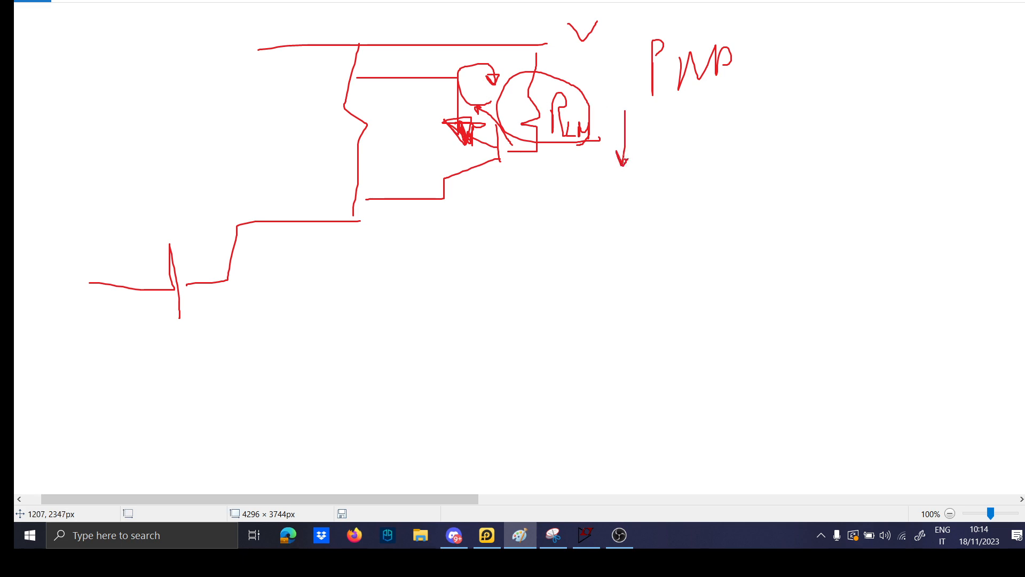
# Write the notes P = 0.7 and VR = 0,7 beside the PNP sketch
pyautogui.moveTo(746, 201); pyautogui.dragTo(741, 202)
pyautogui.moveTo(766, 226); pyautogui.dragTo(802, 208)
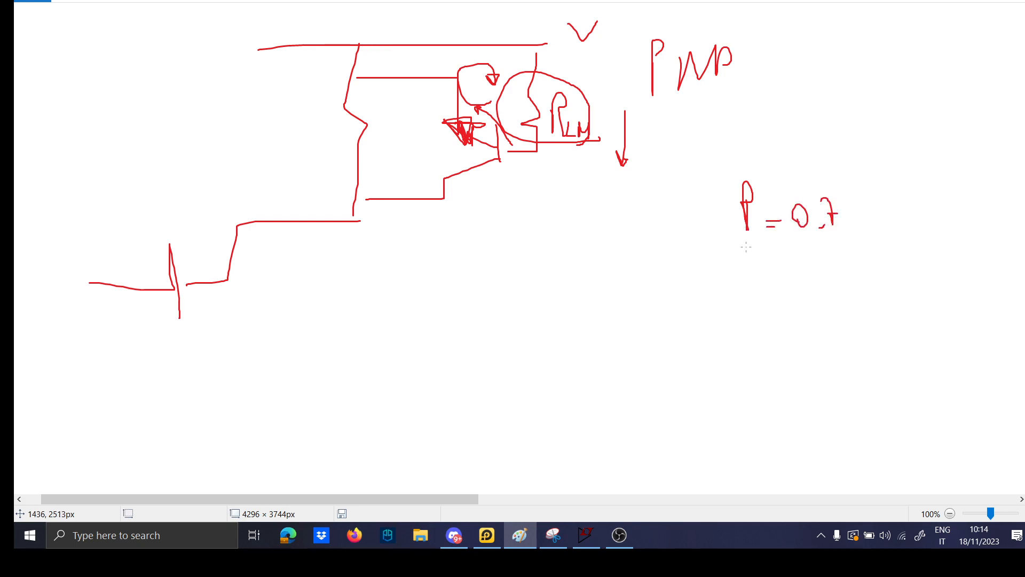
pyautogui.moveTo(725, 261); pyautogui.dragTo(725, 278)
pyautogui.moveTo(731, 254); pyautogui.dragTo(736, 279)
pyautogui.moveTo(732, 282); pyautogui.dragTo(728, 291)
pyautogui.moveTo(783, 270); pyautogui.dragTo(784, 271)
pyautogui.moveTo(800, 289); pyautogui.dragTo(794, 298)
pyautogui.moveTo(807, 261); pyautogui.dragTo(823, 291)
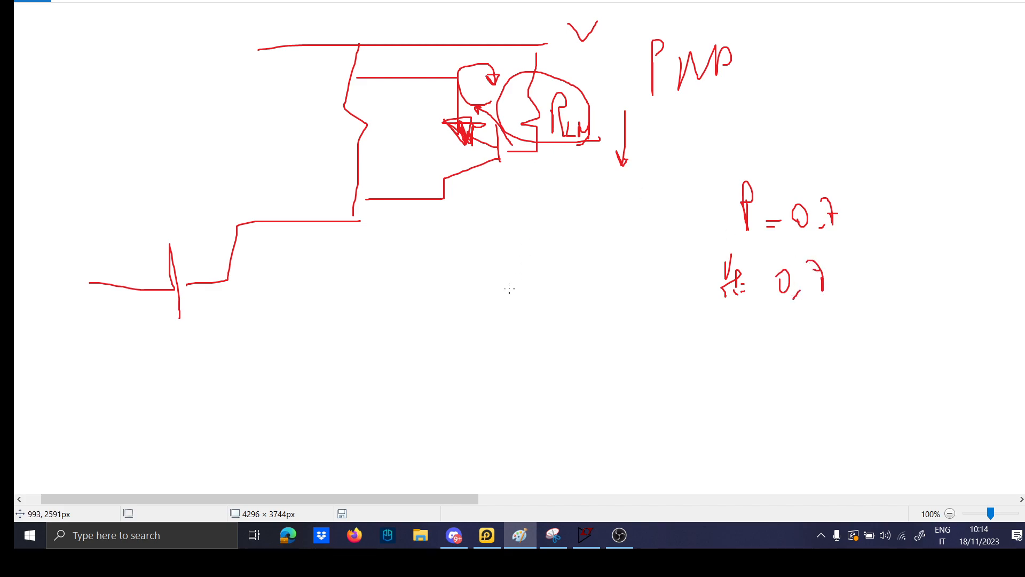
# Sketch a separate PNP transistor with a resistor on its base and write 1A beside it
pyautogui.moveTo(482, 302); pyautogui.dragTo(525, 363)
pyautogui.moveTo(529, 346); pyautogui.dragTo(492, 421)
pyautogui.moveTo(533, 315); pyautogui.dragTo(528, 392)
pyautogui.moveTo(550, 360)
pyautogui.mouseDown()
pyautogui.moveTo(627, 362)
pyautogui.moveTo(615, 276)
pyautogui.mouseUp()
pyautogui.moveTo(677, 372); pyautogui.dragTo(687, 407)
pyautogui.moveTo(694, 409); pyautogui.dragTo(726, 393)
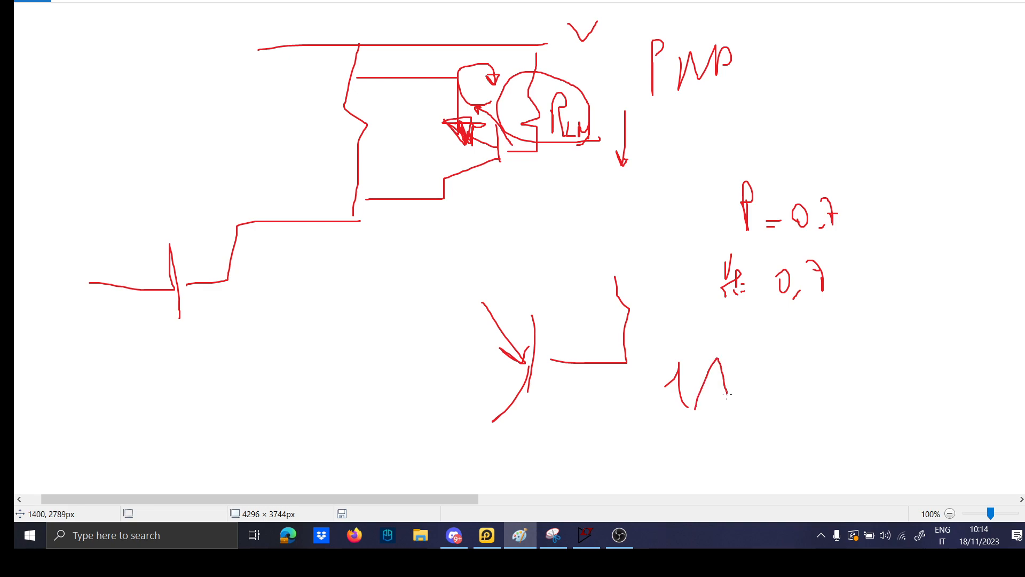
# Below it, sketch two series diodes feeding a transistor's base, with a supply line above them
pyautogui.scroll(-6, 634, 372)
pyautogui.scroll(2, 634, 372)
pyautogui.moveTo(331, 246)
pyautogui.mouseDown()
pyautogui.moveTo(333, 301)
pyautogui.moveTo(364, 302)
pyautogui.moveTo(375, 288)
pyautogui.mouseUp()
pyautogui.moveTo(317, 337); pyautogui.dragTo(403, 338)
pyautogui.moveTo(338, 350); pyautogui.dragTo(340, 378)
pyautogui.moveTo(331, 377)
pyautogui.mouseDown()
pyautogui.moveTo(361, 378)
pyautogui.moveTo(352, 386)
pyautogui.moveTo(365, 409)
pyautogui.moveTo(431, 436)
pyautogui.mouseUp()
pyautogui.moveTo(436, 384); pyautogui.dragTo(486, 394)
pyautogui.moveTo(460, 427); pyautogui.dragTo(495, 444)
pyautogui.moveTo(510, 379)
pyautogui.mouseDown()
pyautogui.moveTo(509, 415)
pyautogui.moveTo(536, 260)
pyautogui.mouseUp()
pyautogui.moveTo(378, 243); pyautogui.dragTo(487, 243)
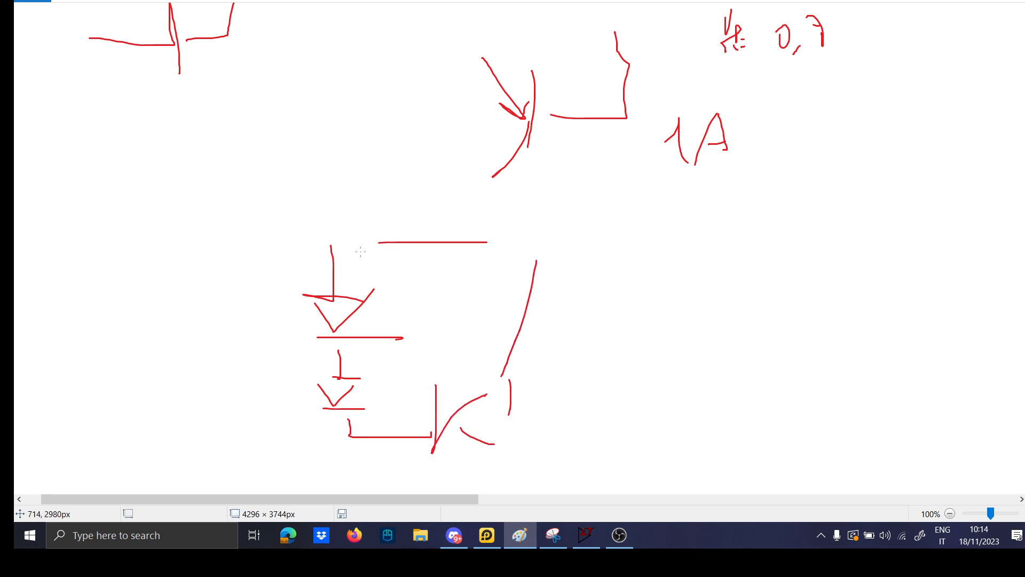
# Complete the transistor's emitter arrow and collector, extend the supply and base lines, and label the base B
pyautogui.moveTo(461, 389); pyautogui.dragTo(441, 427)
pyautogui.moveTo(448, 422); pyautogui.dragTo(467, 426)
pyautogui.moveTo(436, 435); pyautogui.dragTo(487, 475)
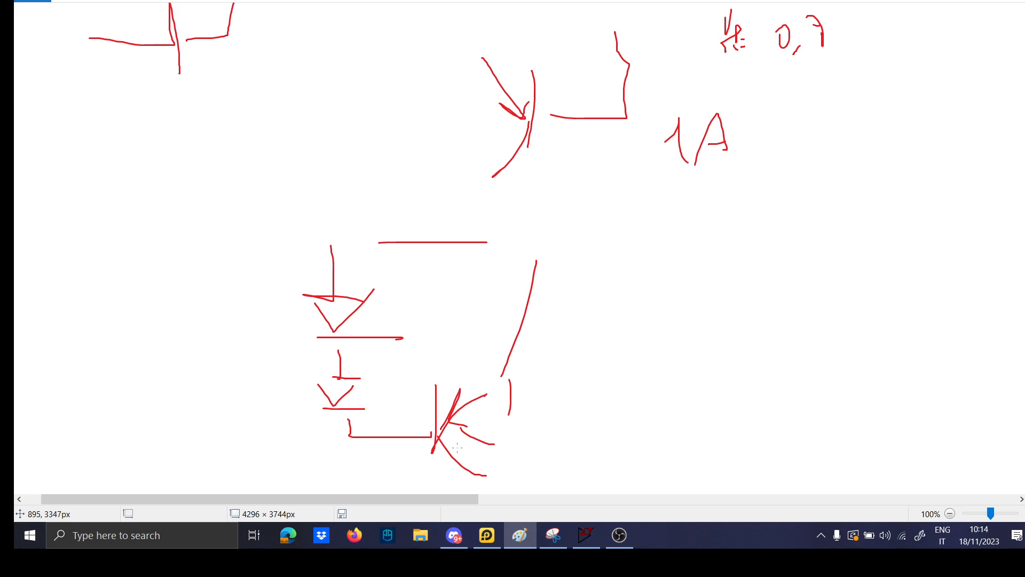
pyautogui.moveTo(211, 244); pyautogui.dragTo(521, 239)
pyautogui.moveTo(299, 436); pyautogui.dragTo(366, 438)
pyautogui.moveTo(201, 402); pyautogui.dragTo(206, 441)
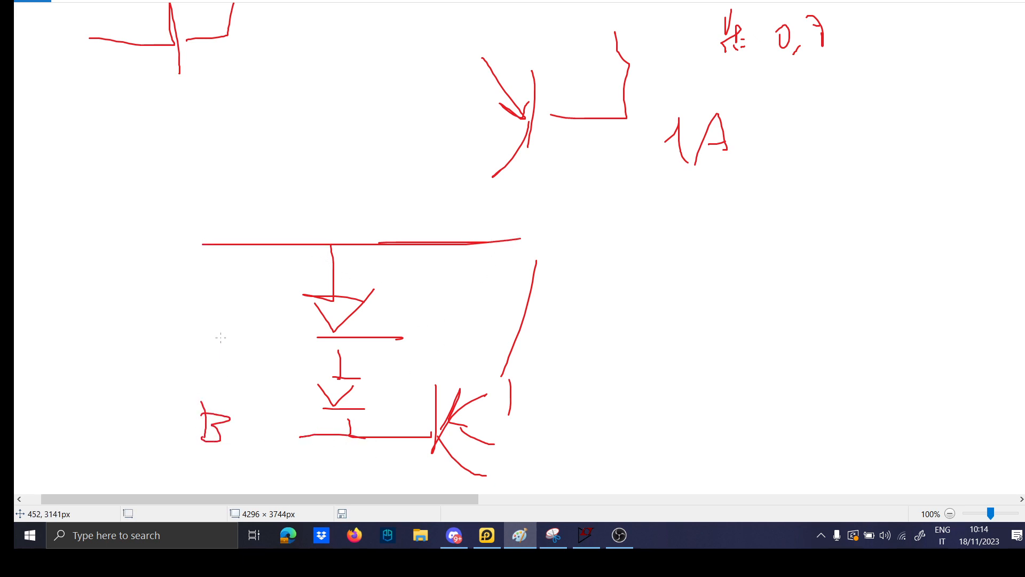
# Write the base voltage equation VB = VIN − 1,4 − 0.7 below the diode sketch
pyautogui.scroll(-2, 172, 417)
pyautogui.moveTo(105, 384)
pyautogui.mouseDown()
pyautogui.moveTo(109, 425)
pyautogui.moveTo(129, 380)
pyautogui.mouseUp()
pyautogui.moveTo(130, 406); pyautogui.dragTo(129, 449)
pyautogui.moveTo(135, 395)
pyautogui.mouseDown()
pyautogui.moveTo(160, 411)
pyautogui.moveTo(139, 441)
pyautogui.mouseUp()
pyautogui.moveTo(159, 429); pyautogui.dragTo(176, 427)
pyautogui.moveTo(206, 392); pyautogui.dragTo(224, 401)
pyautogui.moveTo(233, 424)
pyautogui.mouseDown()
pyautogui.moveTo(233, 434)
pyautogui.moveTo(261, 415)
pyautogui.moveTo(323, 413)
pyautogui.moveTo(356, 431)
pyautogui.mouseUp()
pyautogui.moveTo(373, 399); pyautogui.dragTo(379, 429)
pyautogui.scroll(-1, 374, 421)
pyautogui.moveTo(287, 413)
pyautogui.mouseDown()
pyautogui.moveTo(330, 413)
pyautogui.moveTo(353, 425)
pyautogui.mouseUp()
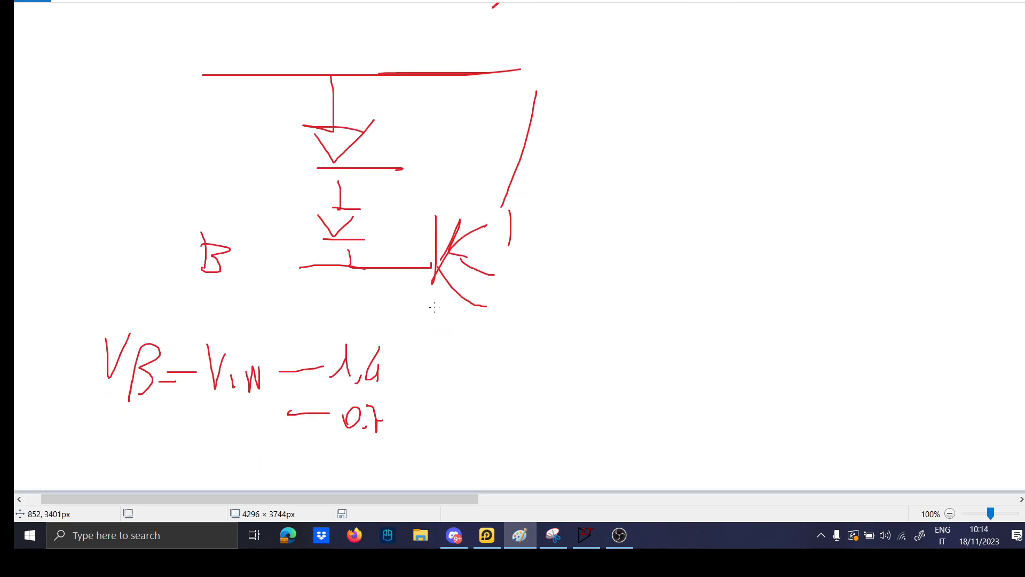
# Draw a resistor labelled R with an arrow on the supply line, and extend the transistor leads and the line
pyautogui.scroll(3, 430, 289)
pyautogui.moveTo(360, 198); pyautogui.dragTo(531, 199)
pyautogui.moveTo(433, 150); pyautogui.dragTo(461, 166)
pyautogui.moveTo(503, 213)
pyautogui.mouseDown()
pyautogui.moveTo(374, 212)
pyautogui.moveTo(366, 224)
pyautogui.mouseUp()
pyautogui.scroll(-2, 405, 294)
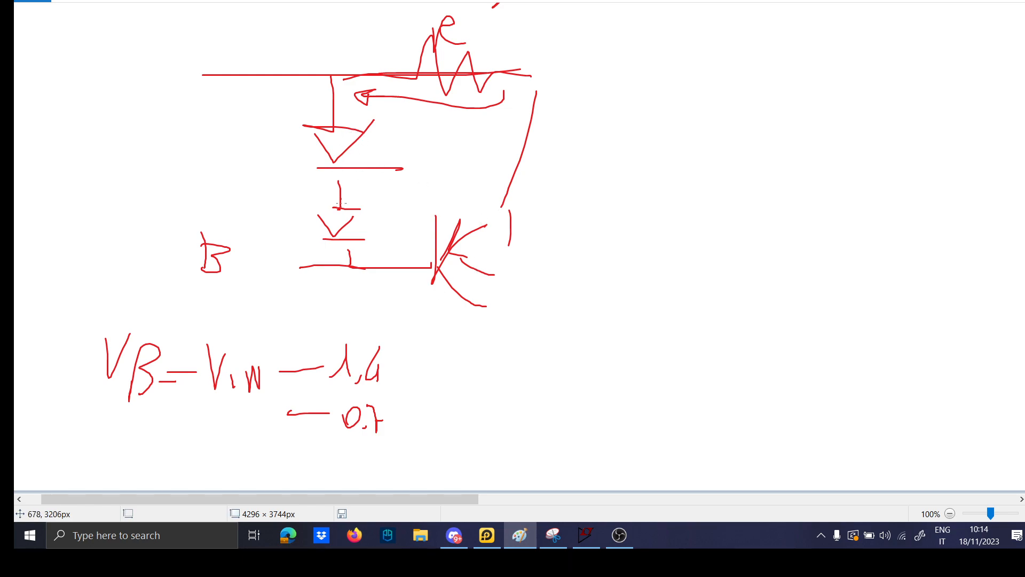
pyautogui.moveTo(491, 219); pyautogui.dragTo(512, 201)
pyautogui.moveTo(499, 285); pyautogui.dragTo(495, 353)
pyautogui.moveTo(532, 81); pyautogui.dragTo(709, 82)
pyautogui.scroll(6, 389, 268)
pyautogui.scroll(-4, 381, 260)
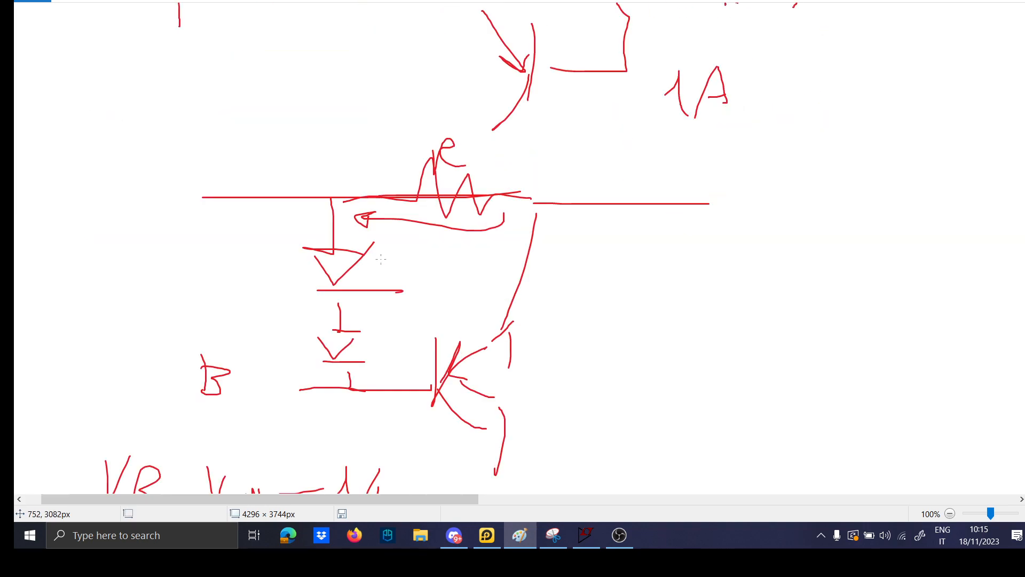
pyautogui.scroll(8, 381, 258)
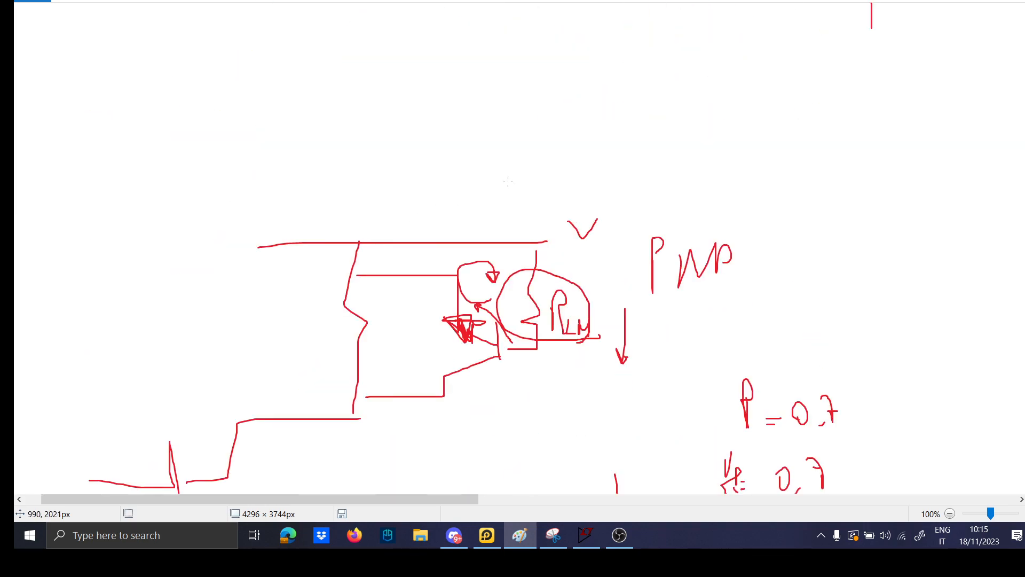
pyautogui.scroll(-4, 381, 258)
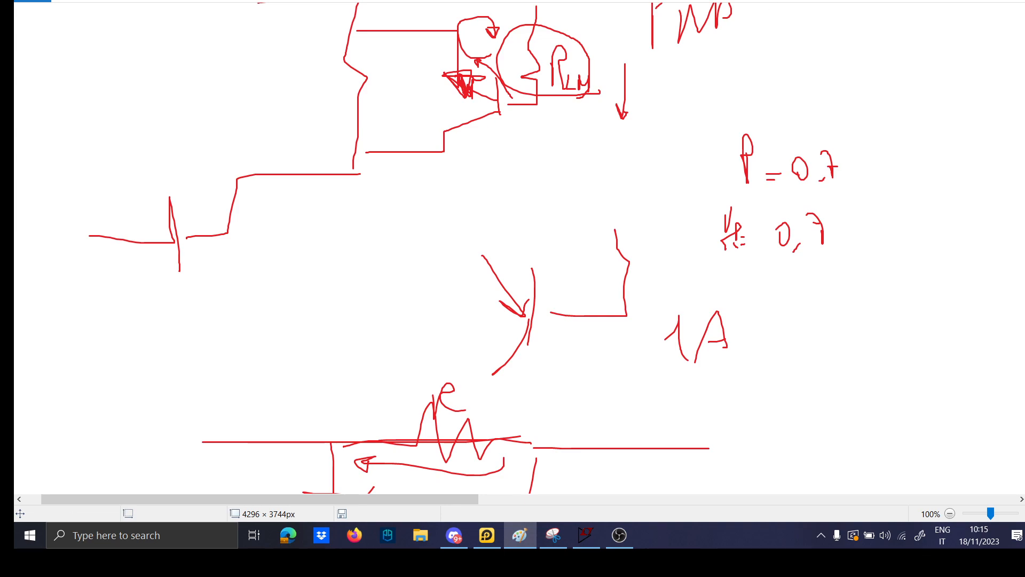
# Switch back to LTspice and place a pnp transistor in the free space beyond R6
pyautogui.hotkey('alt', 'Tab')
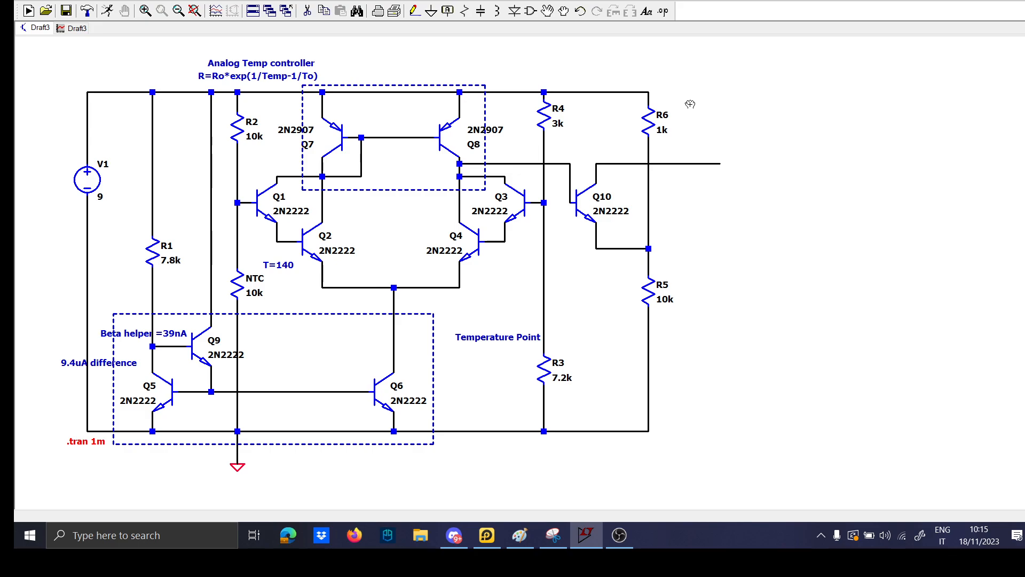
pyautogui.press('F2')
pyautogui.write('pnp')
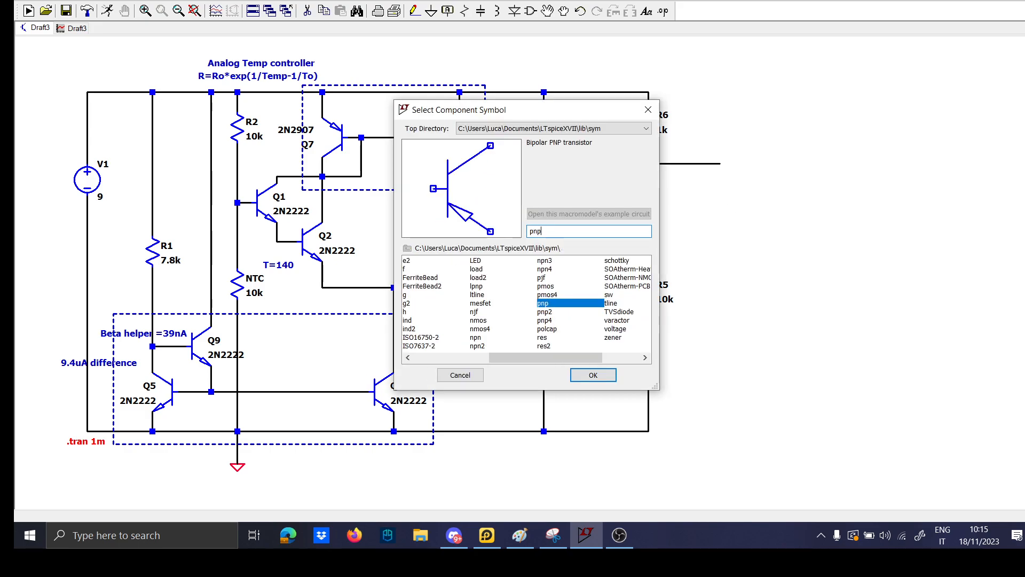
pyautogui.press('Return')
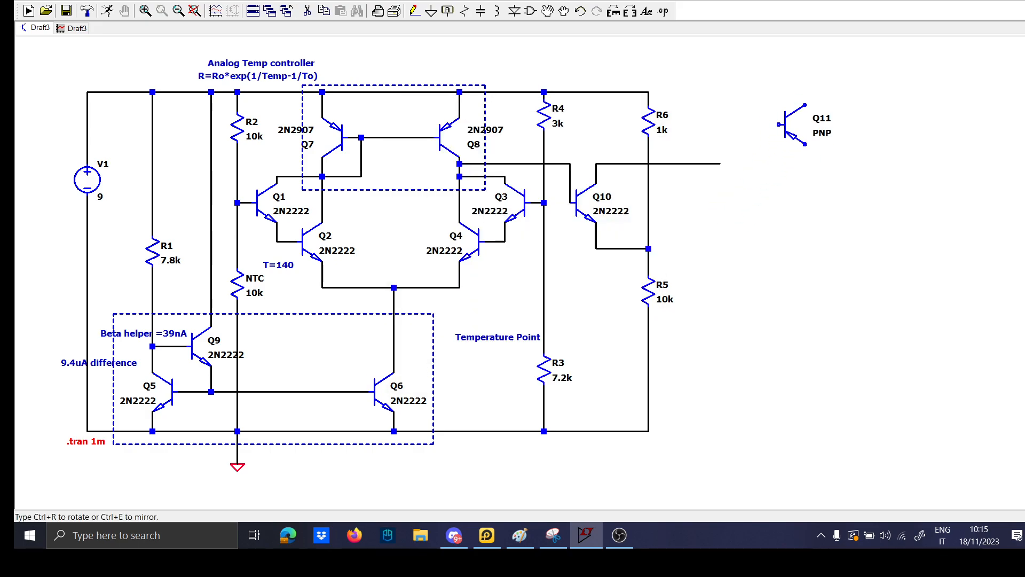
pyautogui.click(792, 118)
pyautogui.press('Escape')
# Rotate and mirror Q11 so its emitter points up and its base faces away from R6, and place it there
pyautogui.moveTo(768, 151); pyautogui.dragTo(663, 200)
pyautogui.scroll(1, 658, 195)
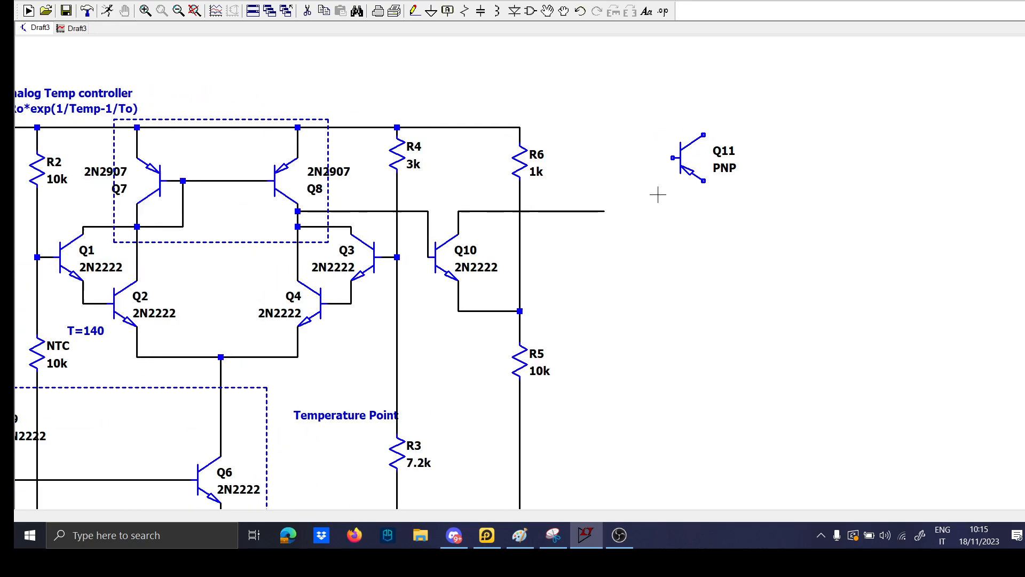
pyautogui.scroll(-1, 658, 195)
pyautogui.moveTo(443, 167); pyautogui.dragTo(611, 181)
pyautogui.click(529, 185)
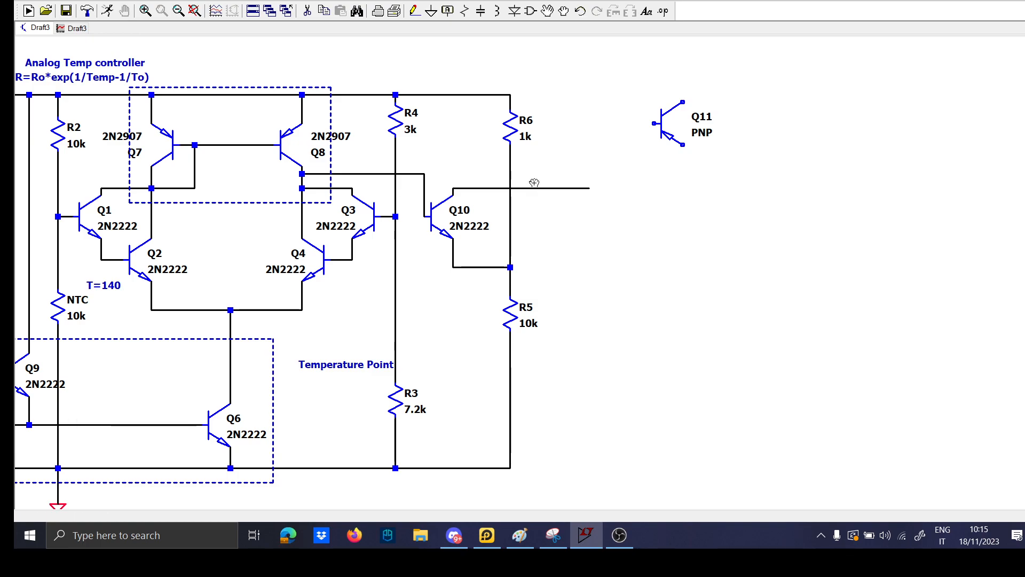
pyautogui.moveTo(738, 162); pyautogui.dragTo(636, 90)
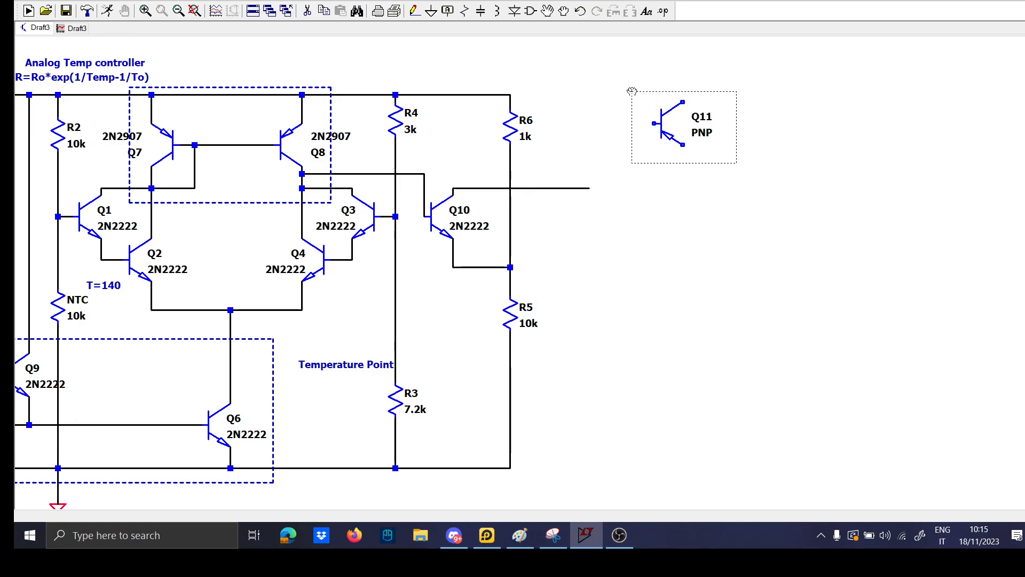
pyautogui.hotkey('ctrl', 'e')
pyautogui.hotkey('ctrl', 'r')
pyautogui.hotkey('ctrl', 'e')
pyautogui.hotkey('ctrl', 'r')
pyautogui.hotkey('ctrl', 'e')
pyautogui.hotkey('ctrl', 'r')
pyautogui.hotkey('ctrl', 'r')
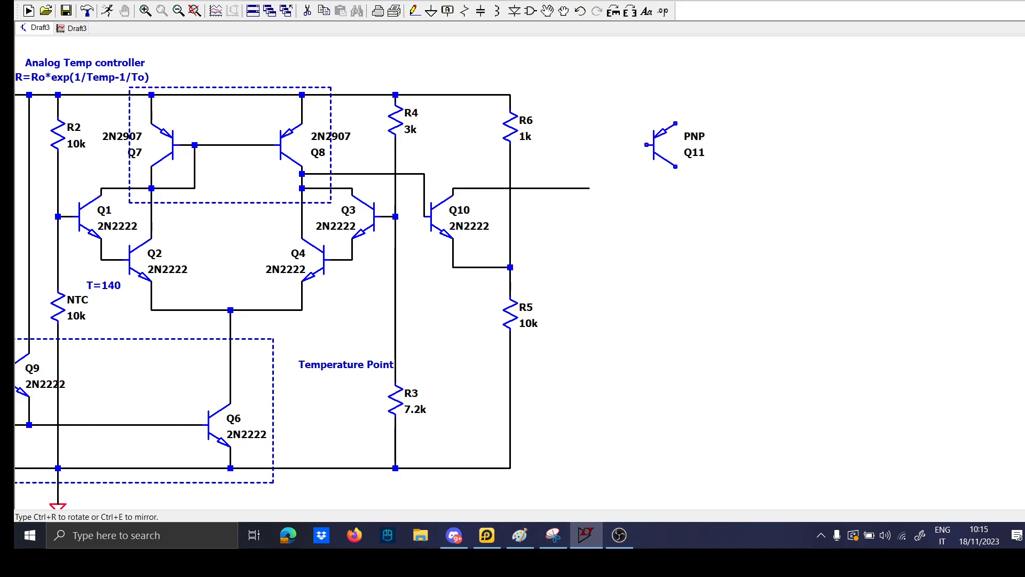
pyautogui.hotkey('ctrl', 'e')
pyautogui.click(670, 146)
pyautogui.press('Escape')
# Wire Q11's emitter up, across and down to its base in a rectangular loop
pyautogui.press('F3')
pyautogui.click(660, 131)
pyautogui.click(661, 101)
pyautogui.click(741, 152)
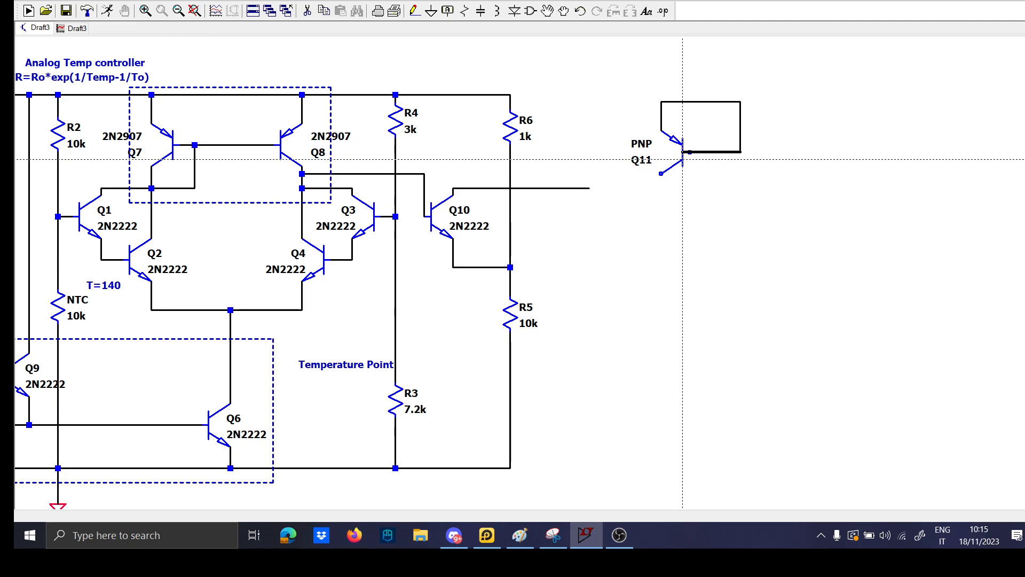
pyautogui.click(689, 152)
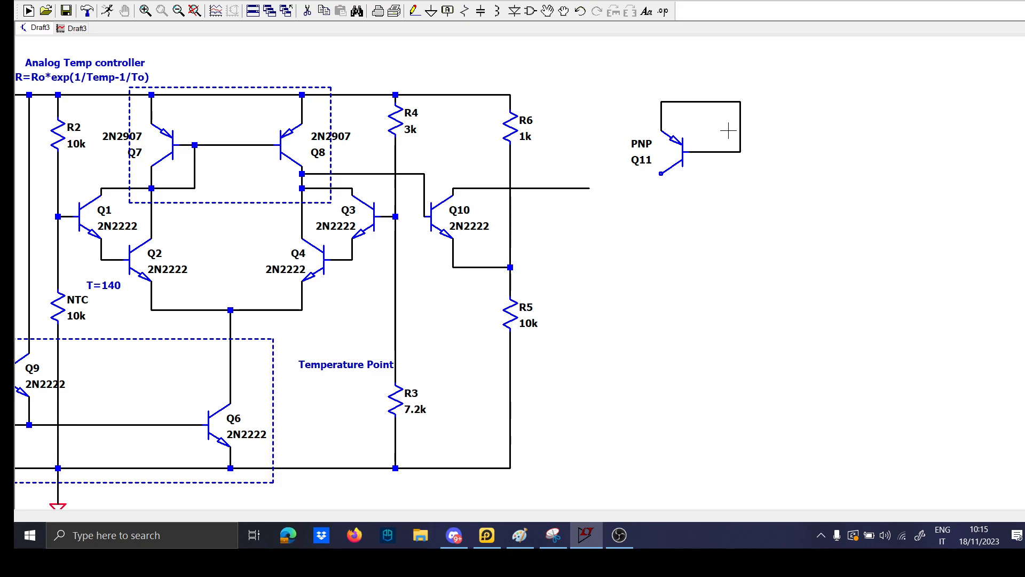
# Place a resistor in Q11's base branch, name it Rlim and set its value to 0.1
pyautogui.press('r')
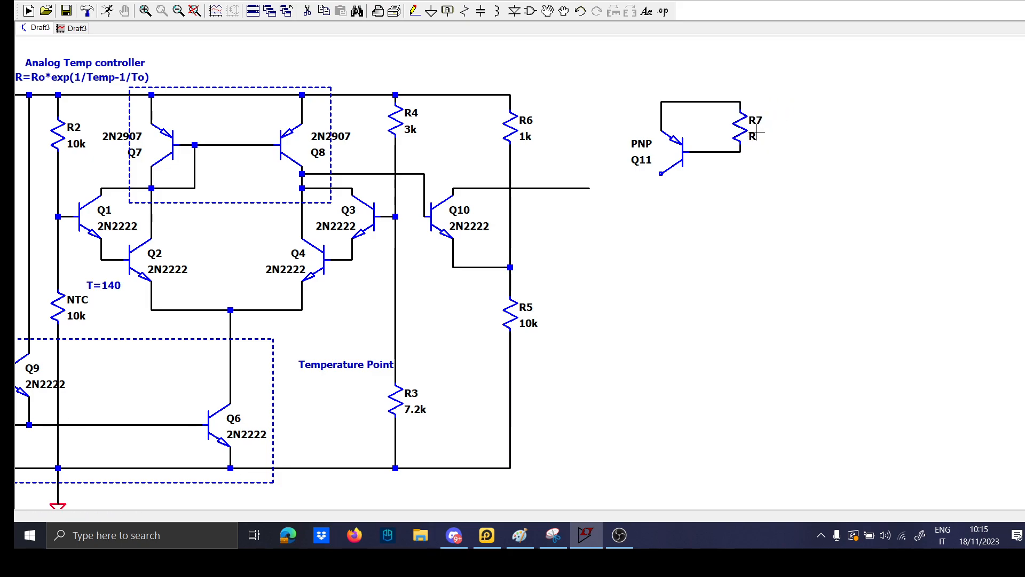
pyautogui.rightClick(760, 122)
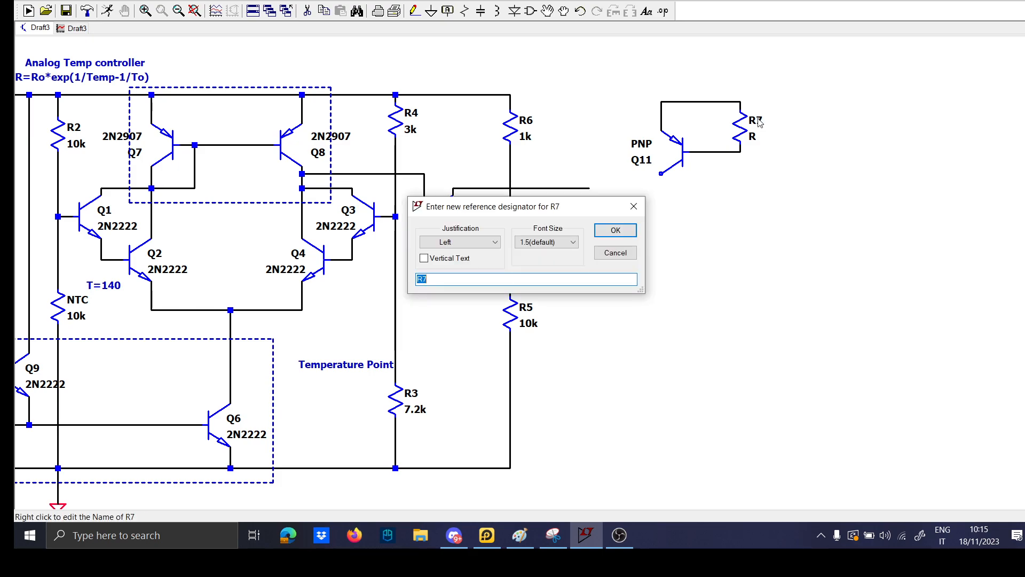
pyautogui.write('Rlim')
pyautogui.press('Return')
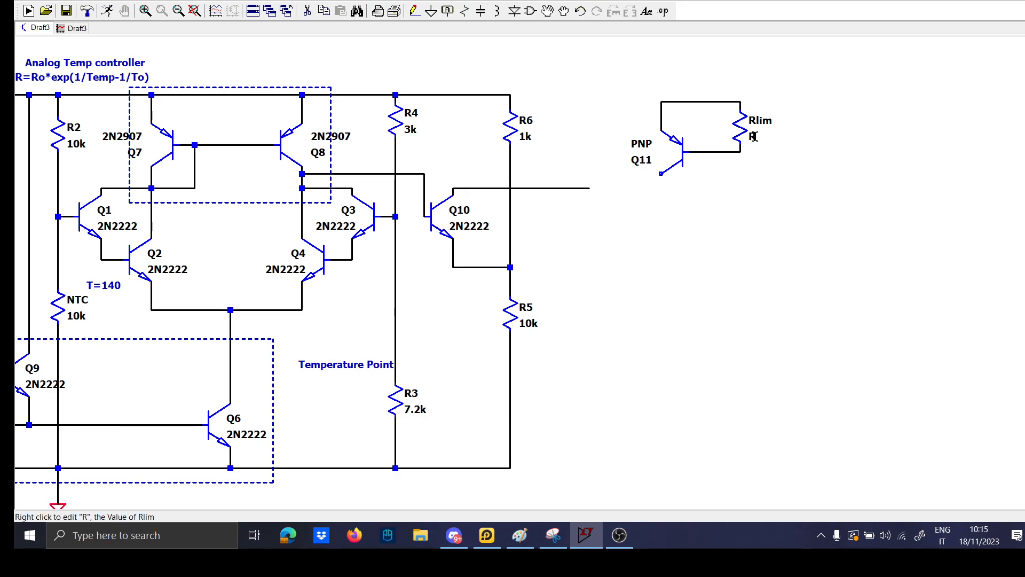
pyautogui.rightClick(755, 136)
pyautogui.write('0.1')
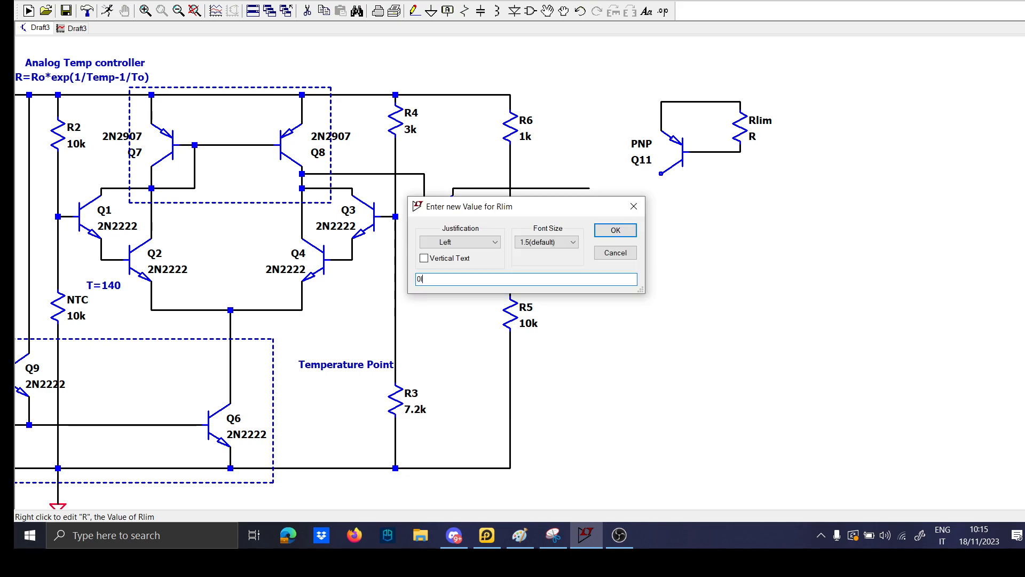
pyautogui.press('Return')
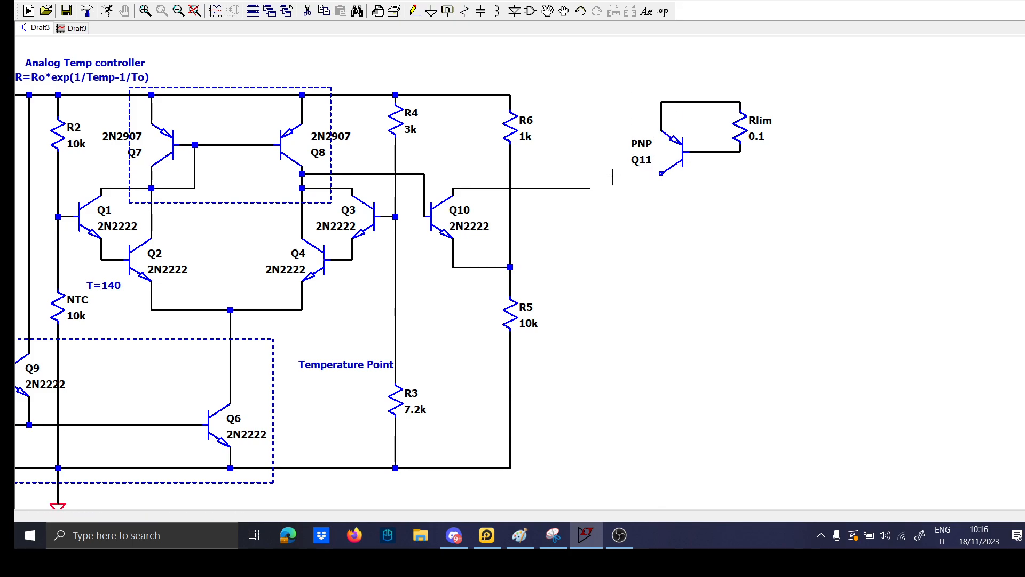
# Delete Q10's open collector wire and move the Q11 and Rlim loop up level with the supply rail
pyautogui.press('Delete')
pyautogui.press('F8')
pyautogui.moveTo(633, 92); pyautogui.dragTo(811, 185)
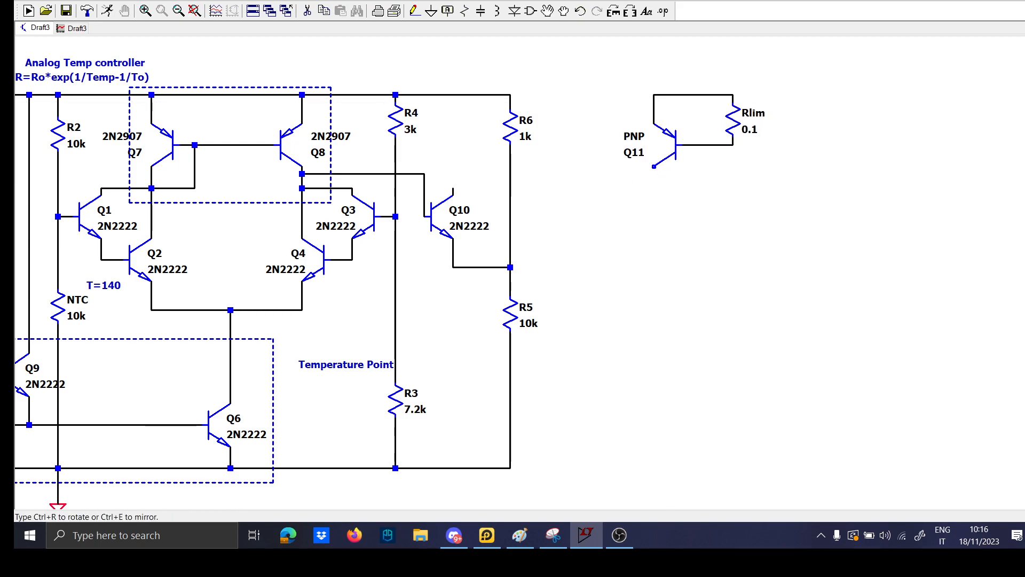
pyautogui.click(789, 171)
# Wire the supply rail from the top of R6 to Q11's emitter
pyautogui.press('F3')
pyautogui.click(509, 95)
pyautogui.click(654, 95)
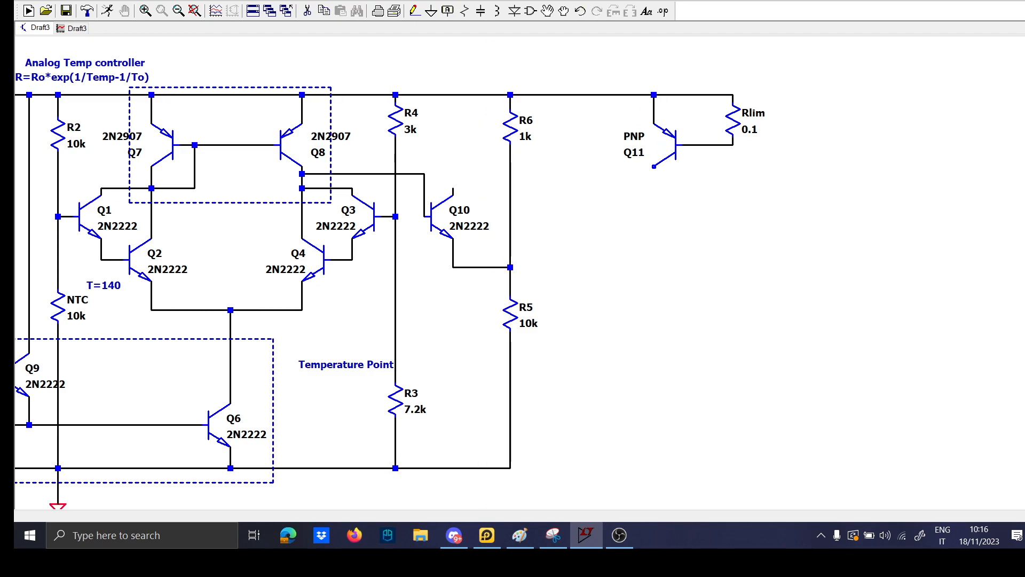
pyautogui.click(654, 166)
pyautogui.press('Escape')
pyautogui.press('F3')
pyautogui.press('Escape')
# Drag R5 down towards the ground rail and lower Q10 with its emitter junction, keeping the wires attached
pyautogui.press('F8')
pyautogui.moveTo(513, 313); pyautogui.dragTo(513, 427)
pyautogui.moveTo(529, 287); pyautogui.dragTo(415, 146)
pyautogui.click(416, 183)
pyautogui.click(424, 208)
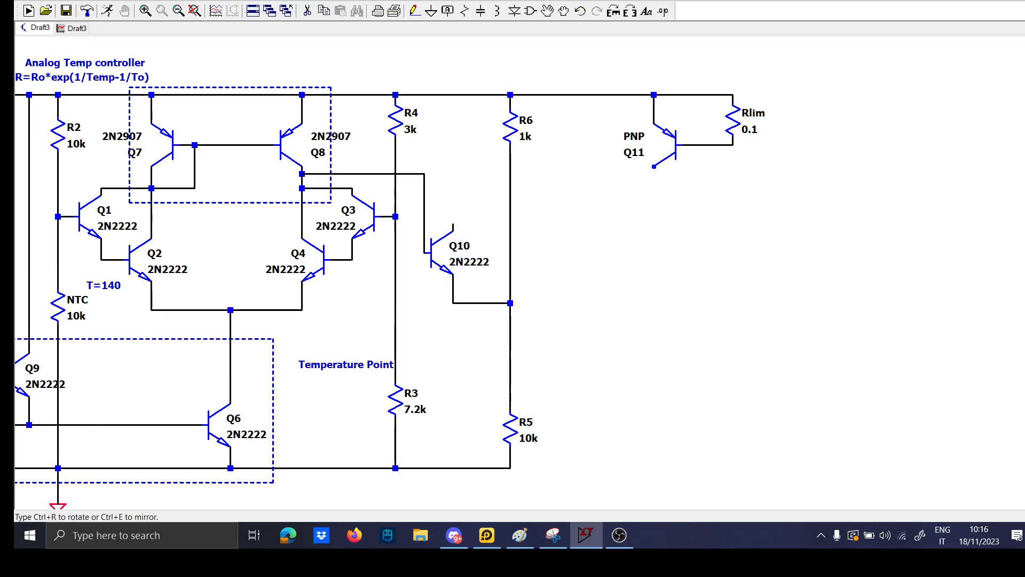
pyautogui.click(424, 174)
pyautogui.press('Escape')
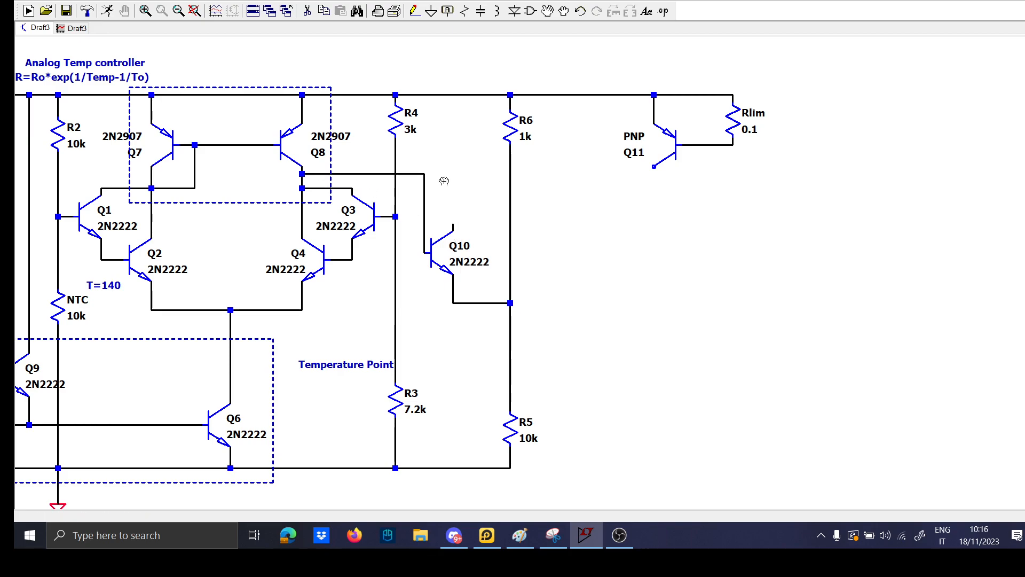
# Wire Q10's collector up and across the R6 branch to a point between R6 and Q11
pyautogui.press('F3')
pyautogui.click(452, 224)
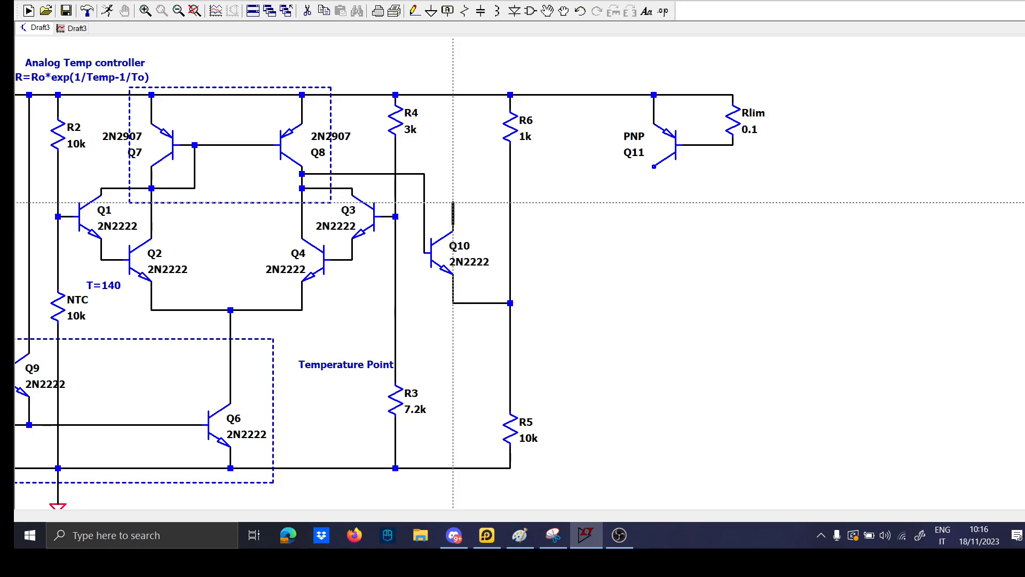
pyautogui.click(575, 202)
pyautogui.press('Escape')
pyautogui.press('F3')
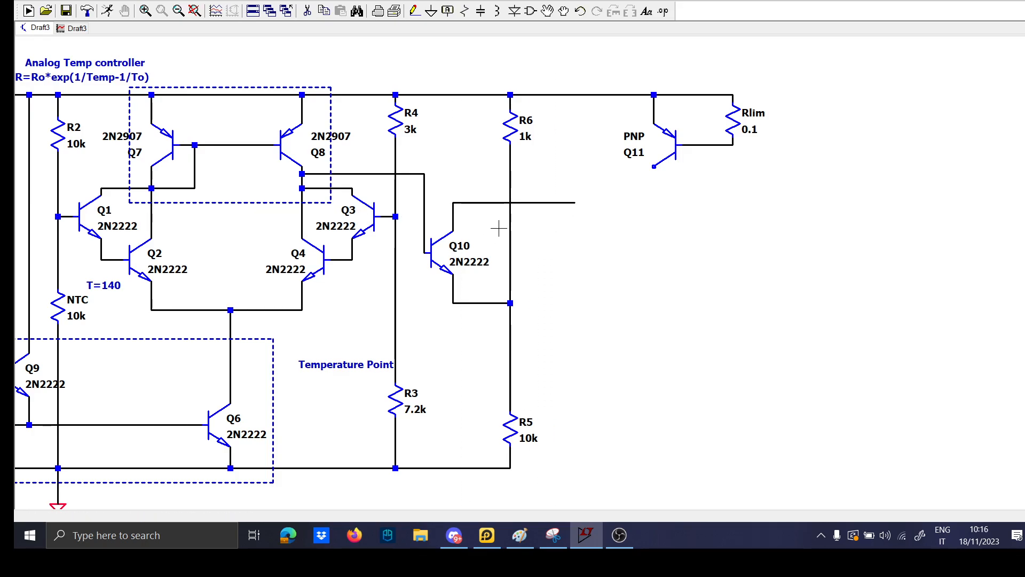
# Place resistor R7 between Q10's collector wire and the supply rail, wire it in and set its value to 10k
pyautogui.press('r')
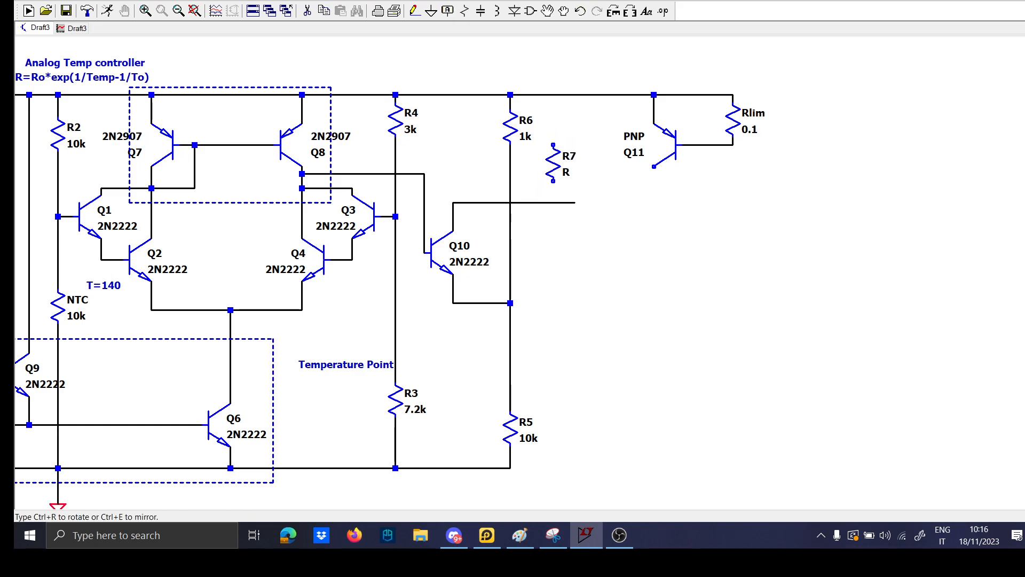
pyautogui.click(575, 162)
pyautogui.press('Escape')
pyautogui.press('F3')
pyautogui.click(575, 202)
pyautogui.click(575, 95)
pyautogui.press('Escape')
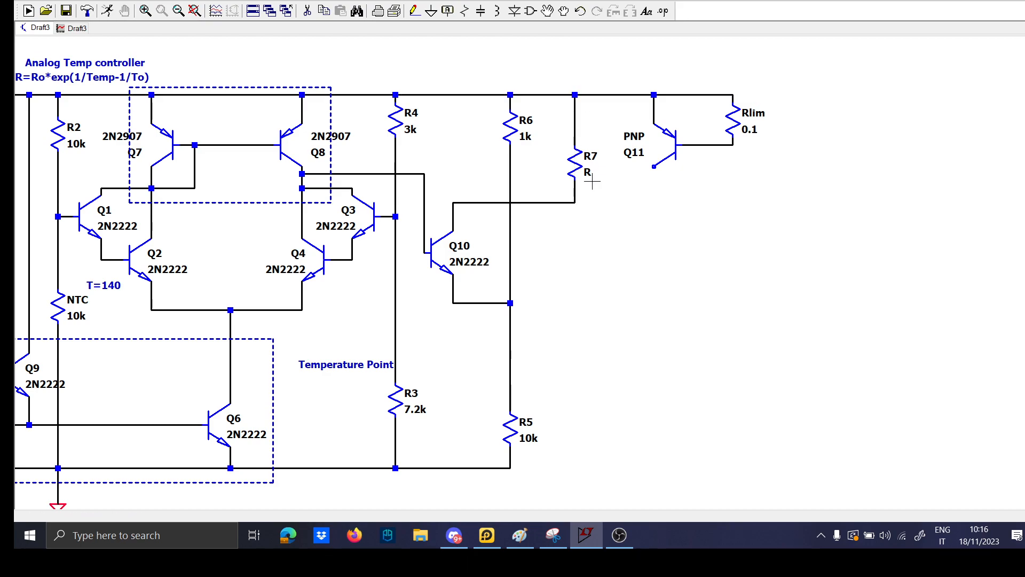
pyautogui.rightClick(588, 172)
pyautogui.write('10k')
pyautogui.press('Return')
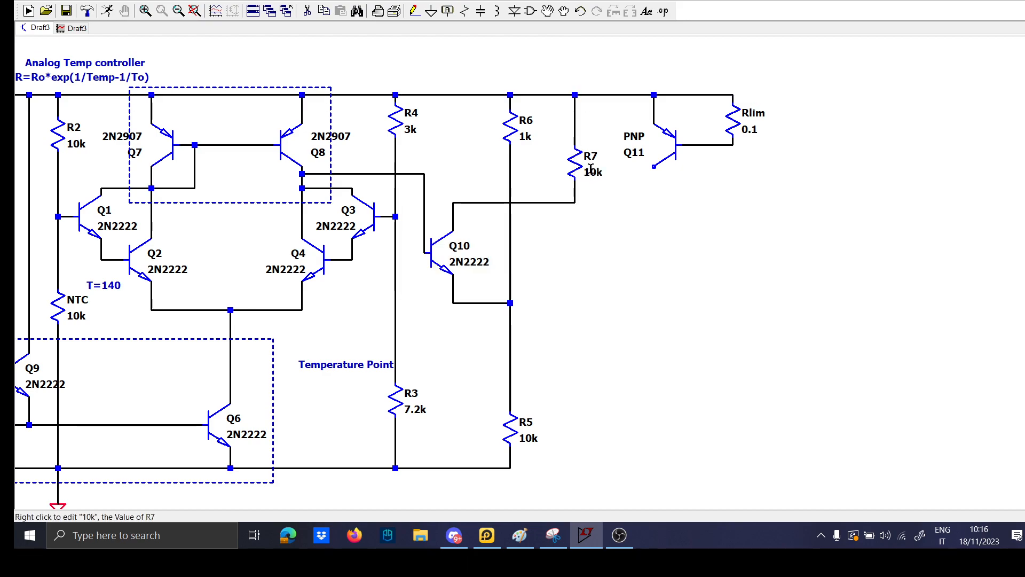
# Wire Q11's collector to the junction of R7 and Q10's collector
pyautogui.click(654, 167)
pyautogui.click(574, 202)
pyautogui.press('Escape')
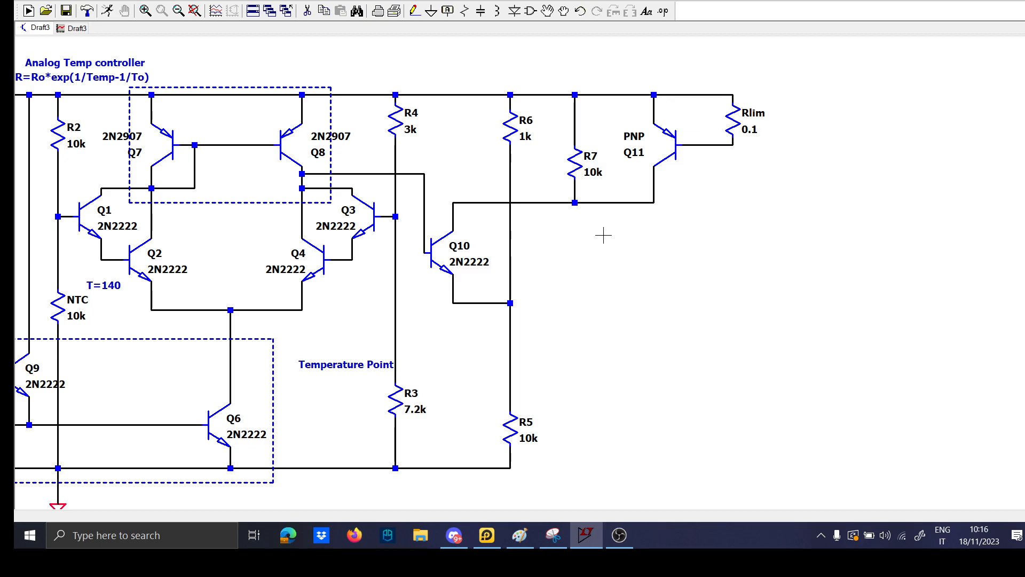
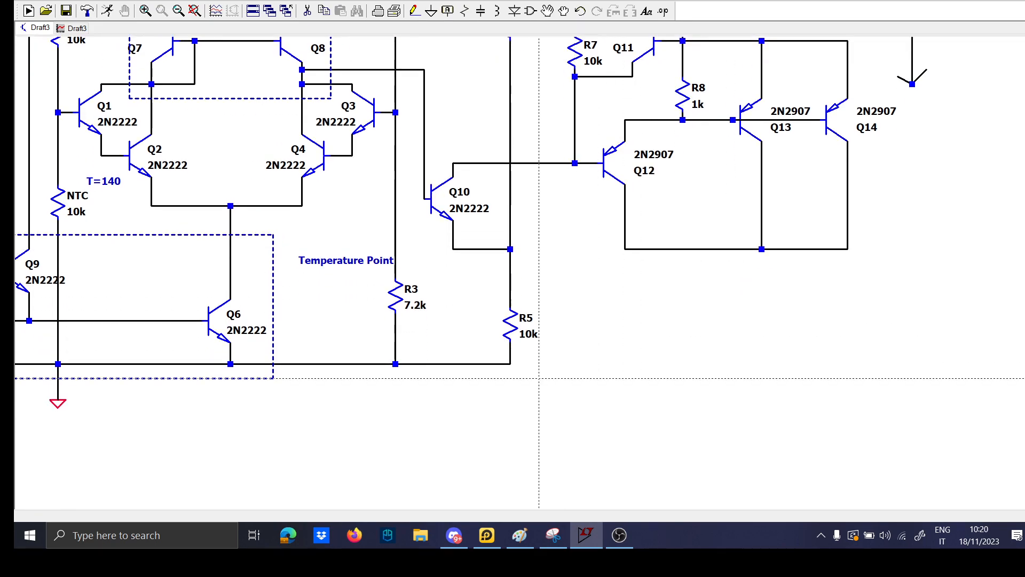
# Extend the ground rail from the bottom of R5 to beneath Q13
pyautogui.click(510, 363)
pyautogui.click(769, 363)
pyautogui.scroll(1, 788, 302)
pyautogui.scroll(-2, 788, 307)
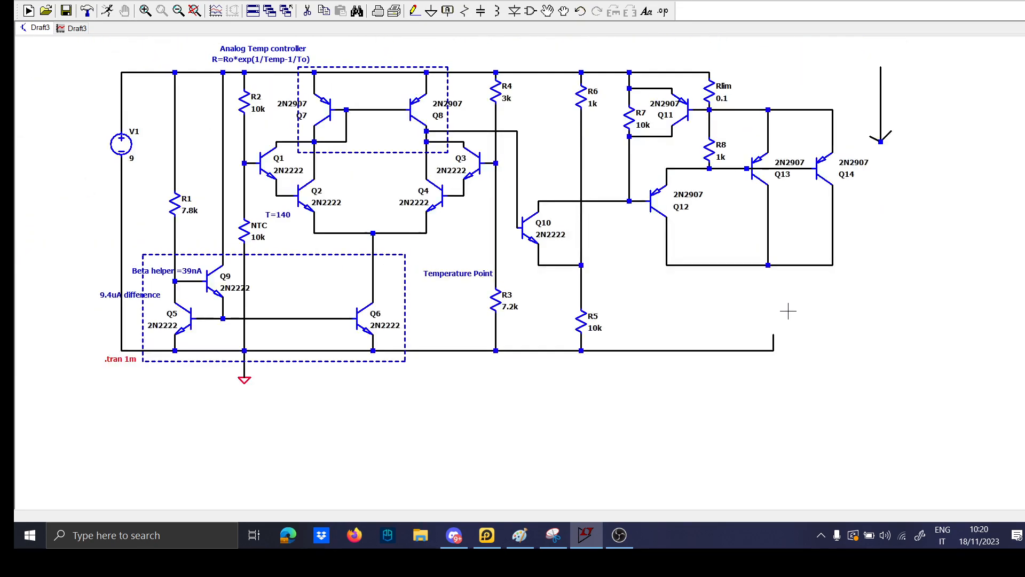
# Place a EuropeanResistor symbol directly below Q13's collector junction
pyautogui.scroll(2, 789, 368)
pyautogui.press('r')
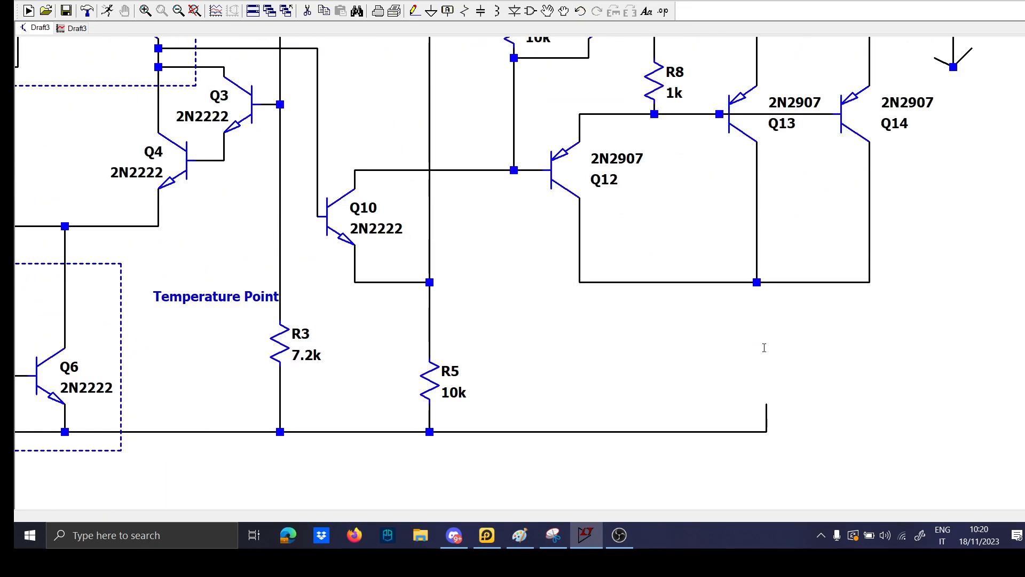
pyautogui.press('F2')
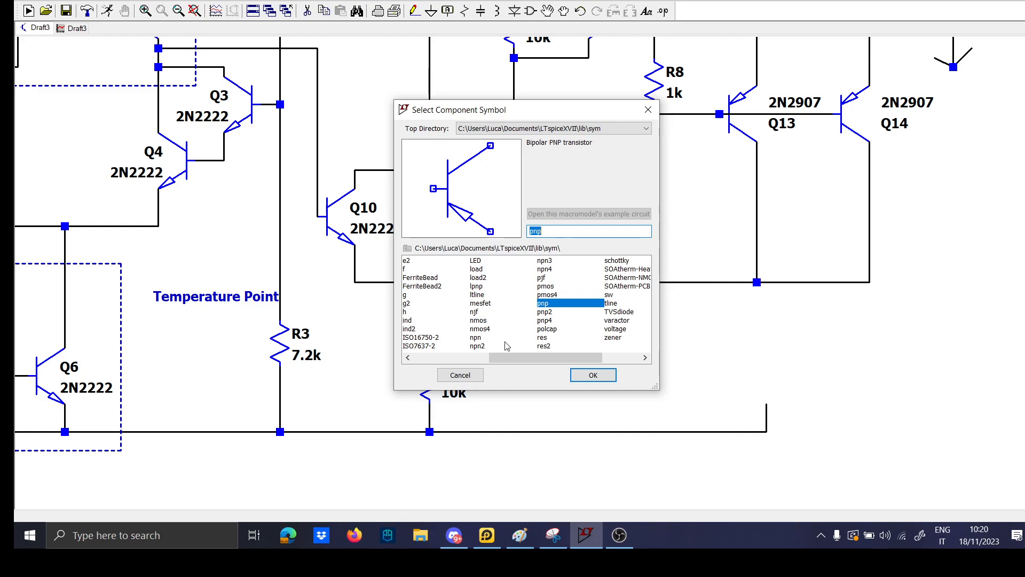
pyautogui.write('euro')
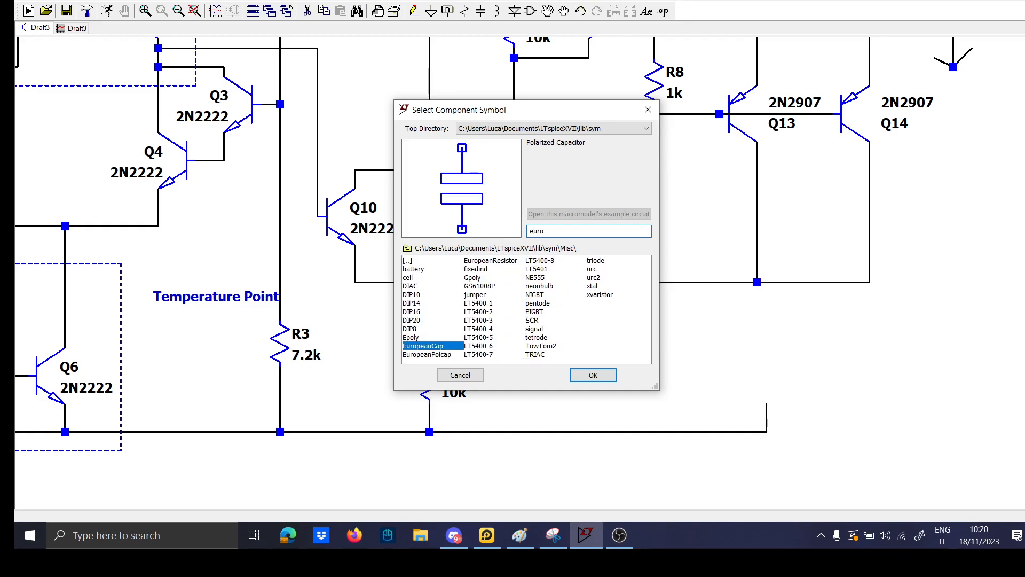
pyautogui.click(499, 260)
pyautogui.click(593, 375)
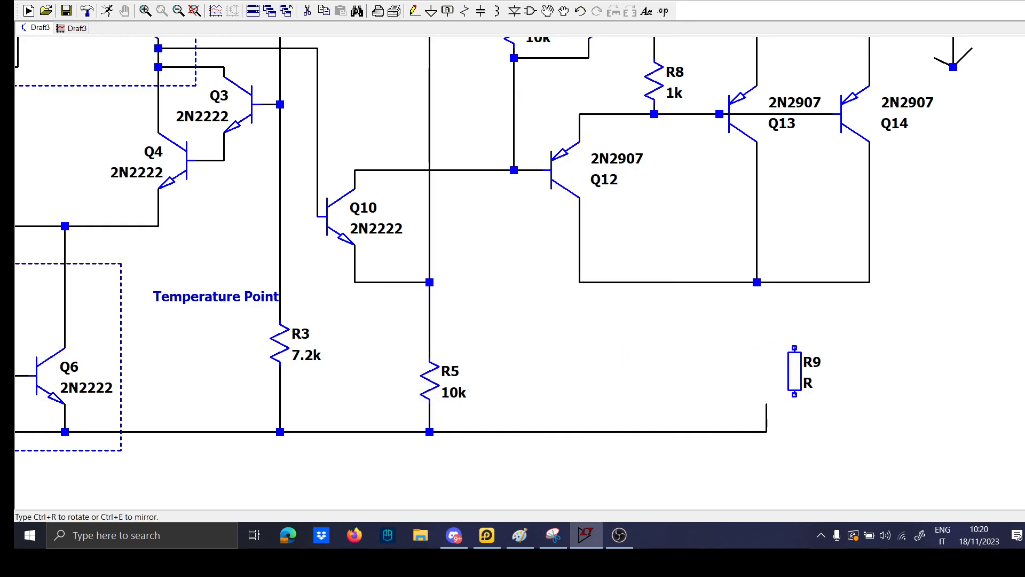
pyautogui.click(764, 325)
pyautogui.press('Escape')
# Wire Q13's collector junction through the new resistor to the ground rail and trim the leftover wire end
pyautogui.press('F3')
pyautogui.click(756, 283)
pyautogui.click(756, 431)
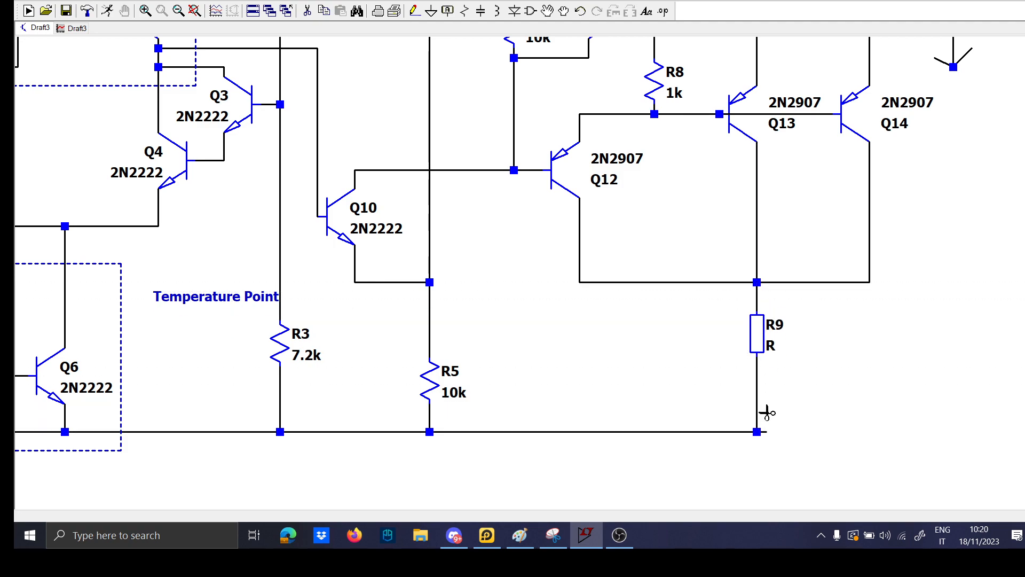
pyautogui.press('Escape')
# Rename the load resistor below Q13 as Heater and set its value to 10
pyautogui.rightClick(783, 325)
pyautogui.write('Heater')
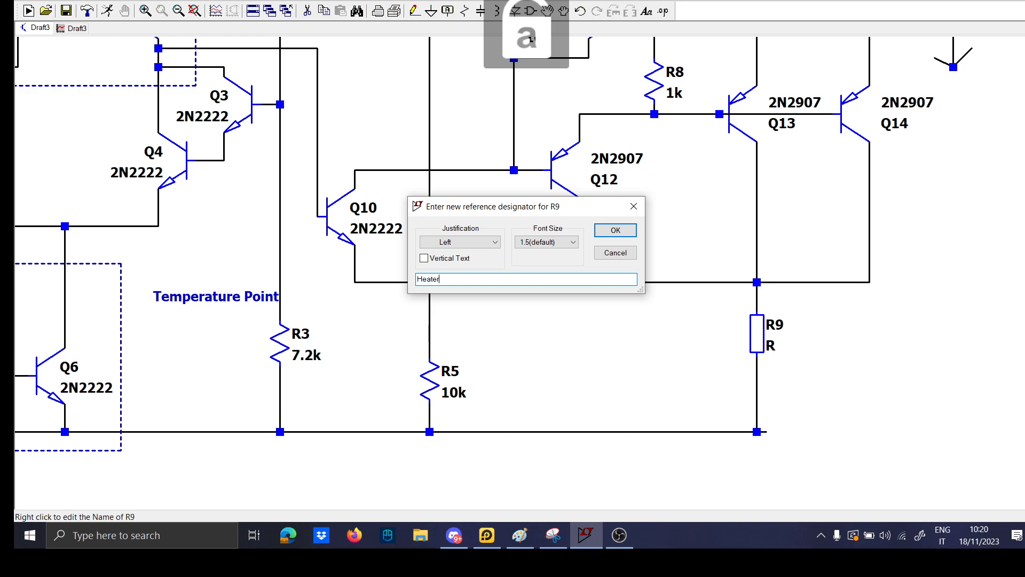
pyautogui.press('Return')
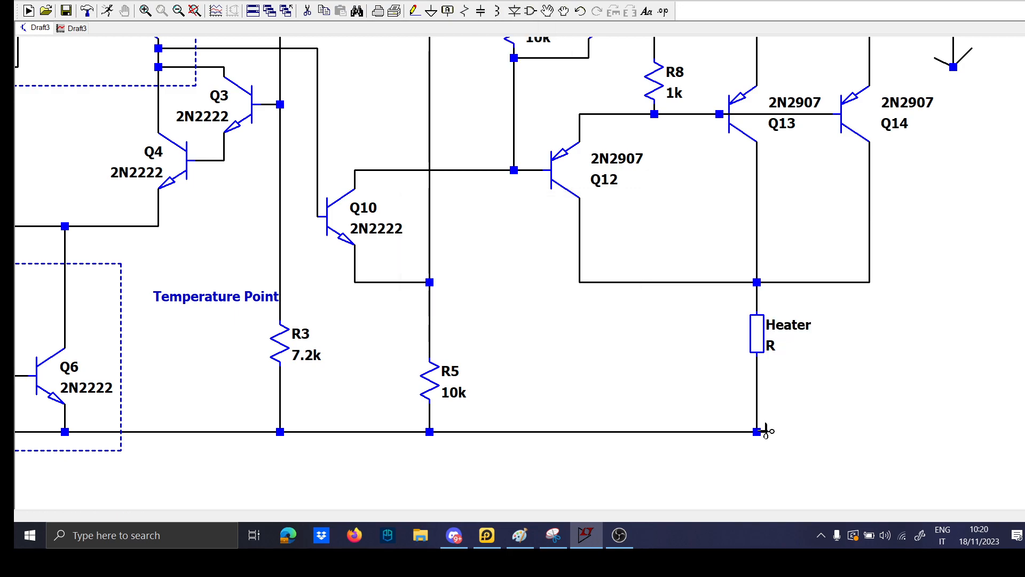
pyautogui.press('space')
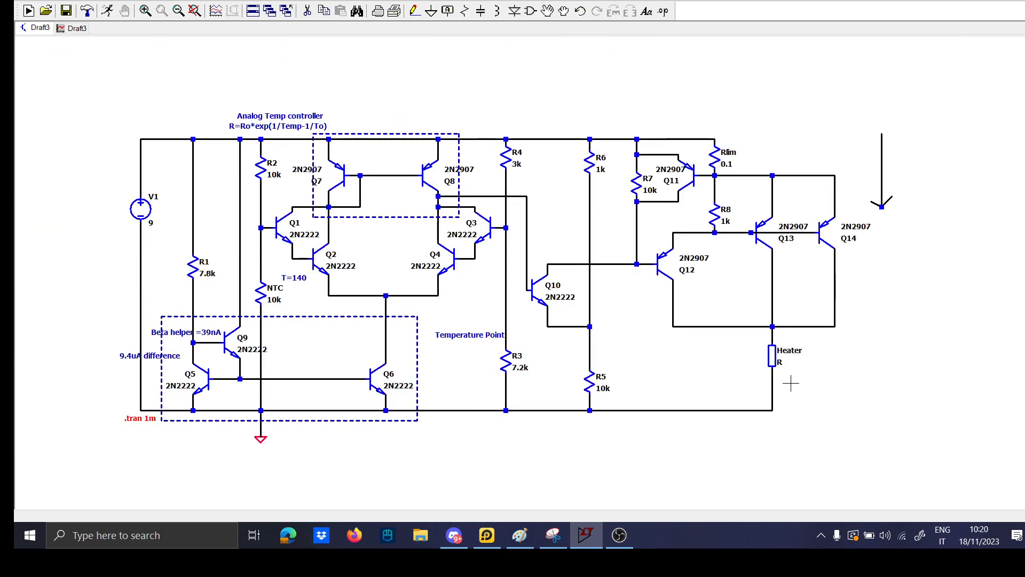
pyautogui.rightClick(781, 363)
pyautogui.write('10')
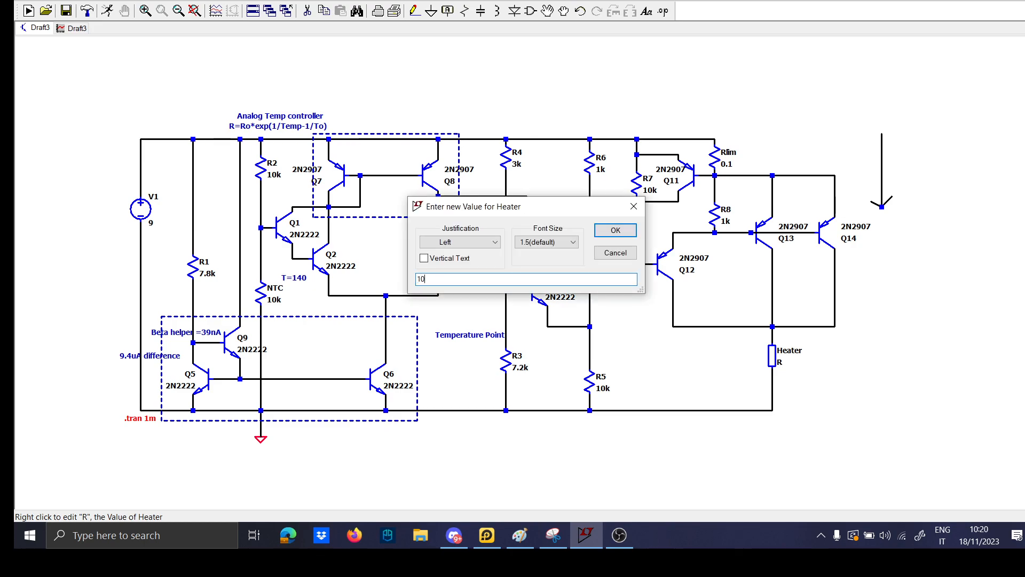
pyautogui.press('Return')
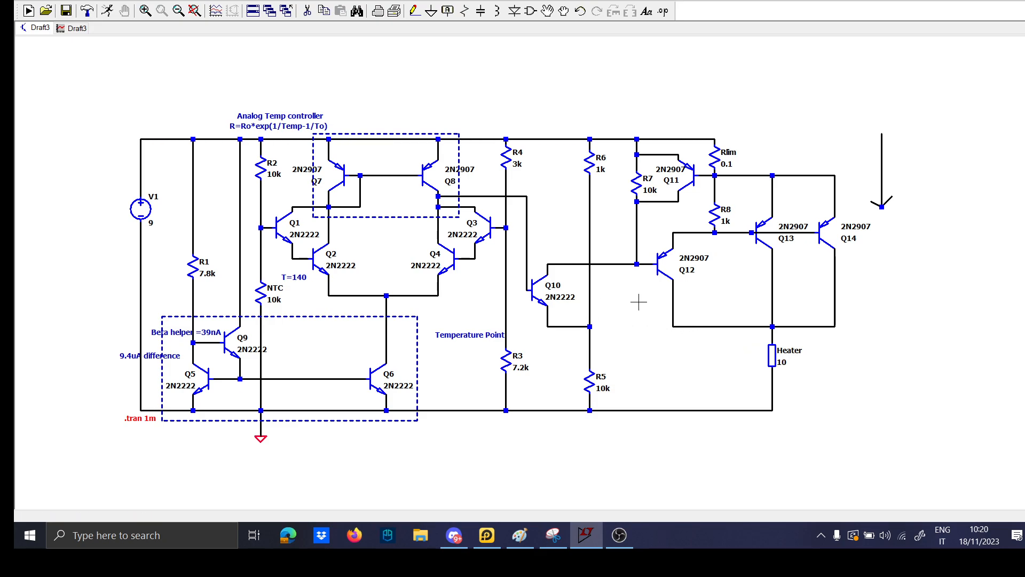
# Set the NTC resistor's value to the expression 10K*exp(100/temp)
pyautogui.scroll(1, 689, 194)
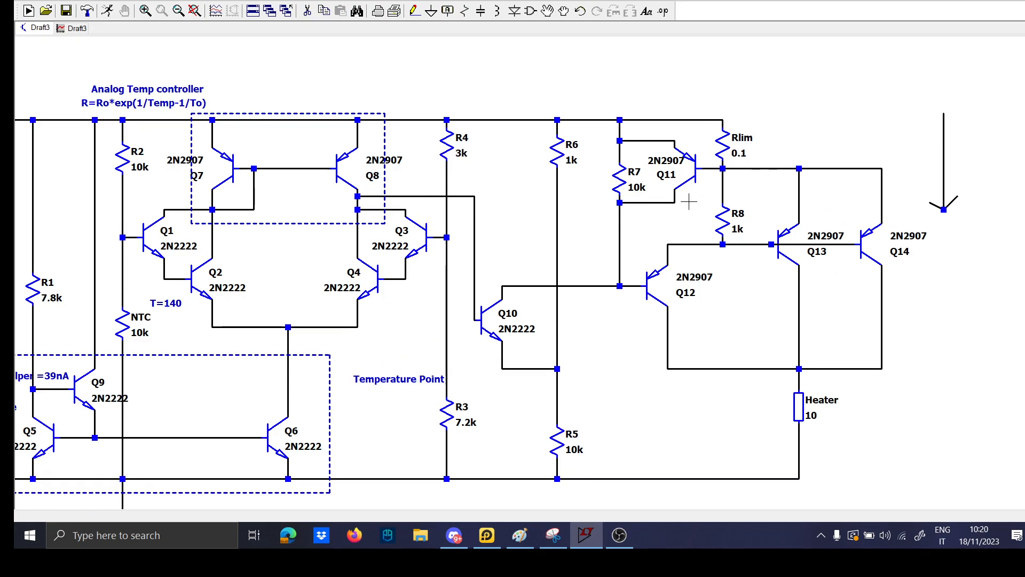
pyautogui.scroll(-1, 635, 337)
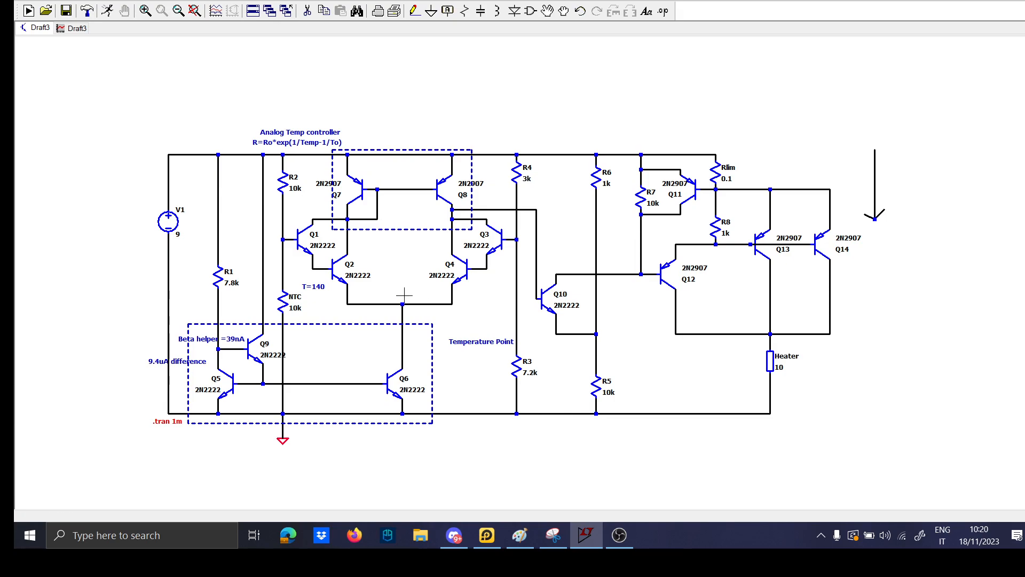
pyautogui.scroll(1, 482, 320)
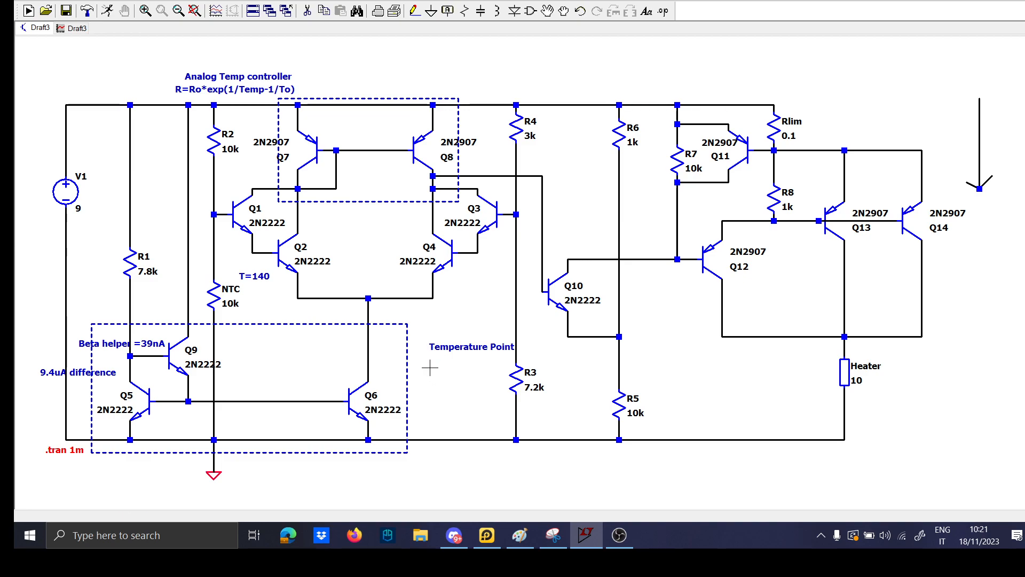
pyautogui.rightClick(235, 302)
pyautogui.write('1')
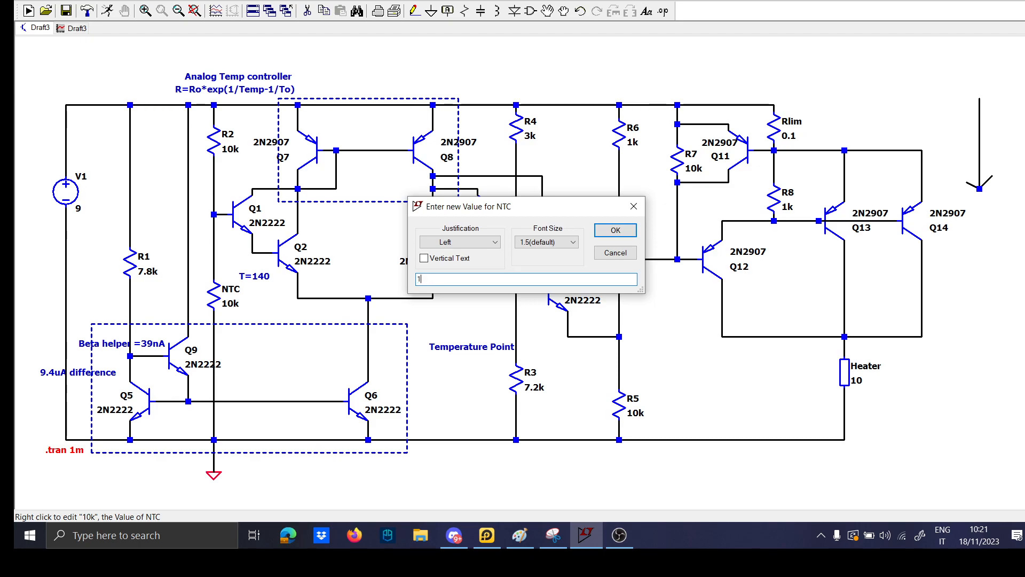
pyautogui.write('0K*')
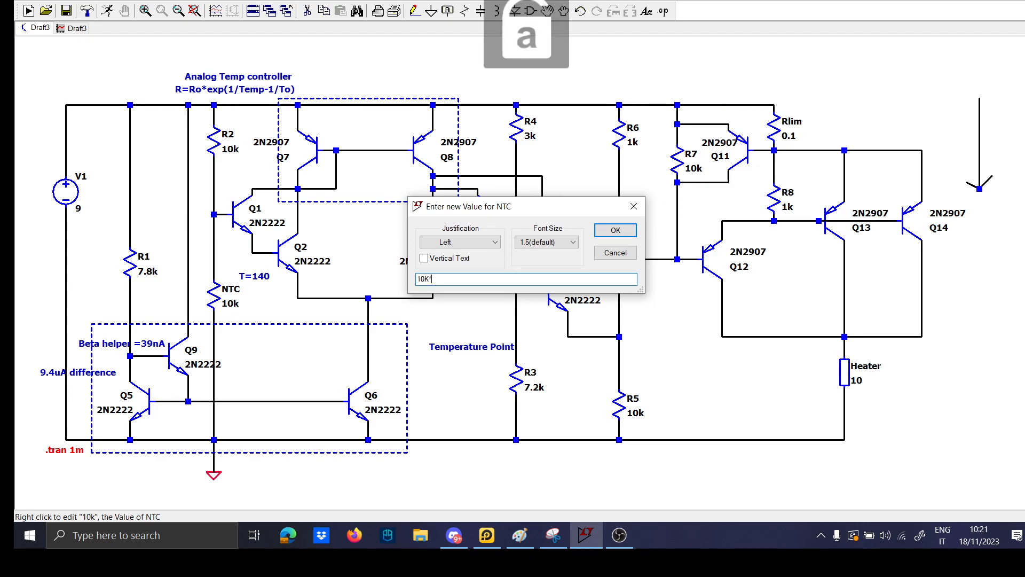
pyautogui.write('exp')
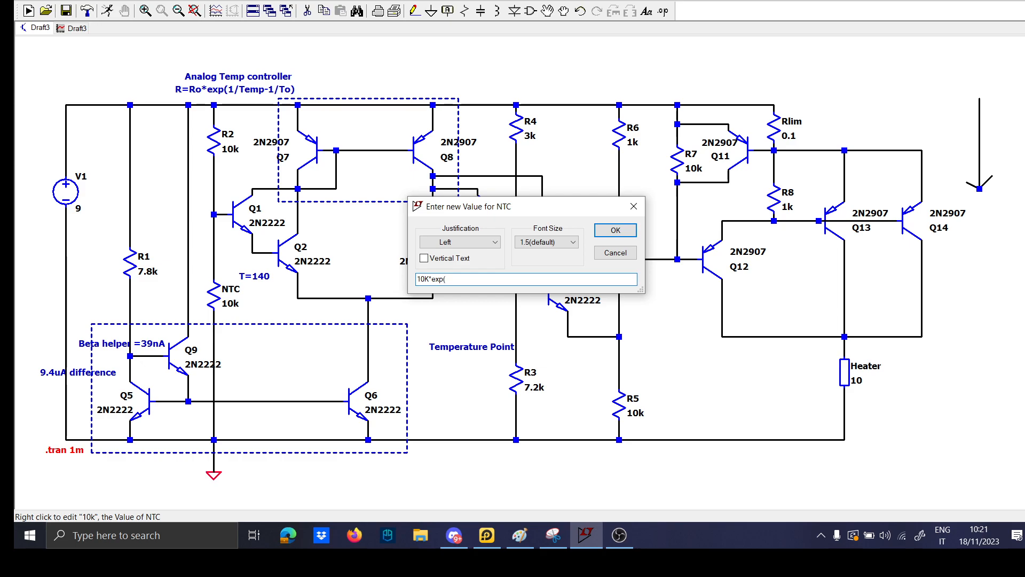
pyautogui.write('(100/temp')
pyautogui.press('Return')
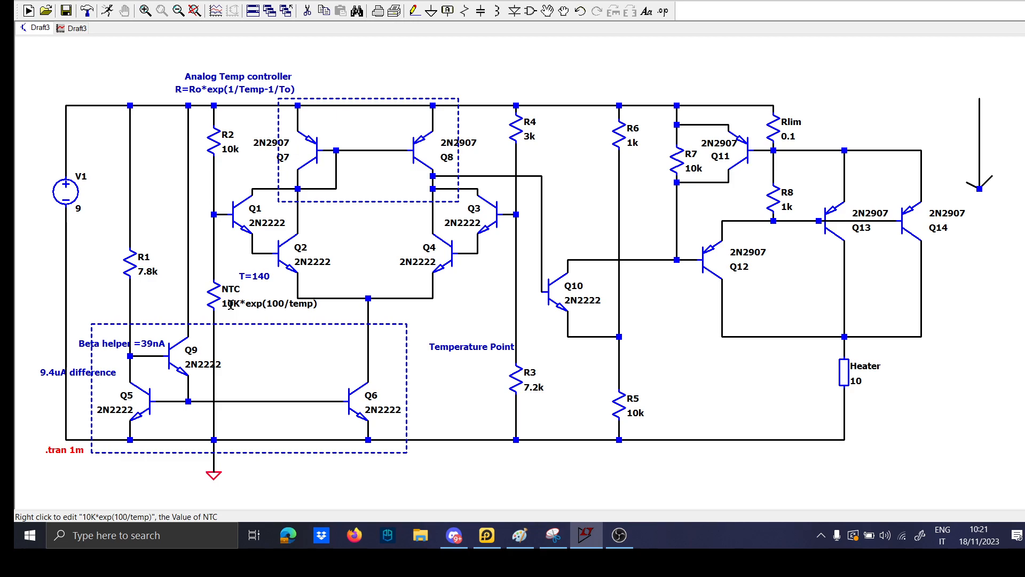
# Add the comment "You should put the real equation of your NTC" just below the NTC resistor's value
pyautogui.write('t')
pyautogui.write('You shou')
pyautogui.write('ld put the rea')
pyautogui.write('l equation')
pyautogui.write(' of your NTC')
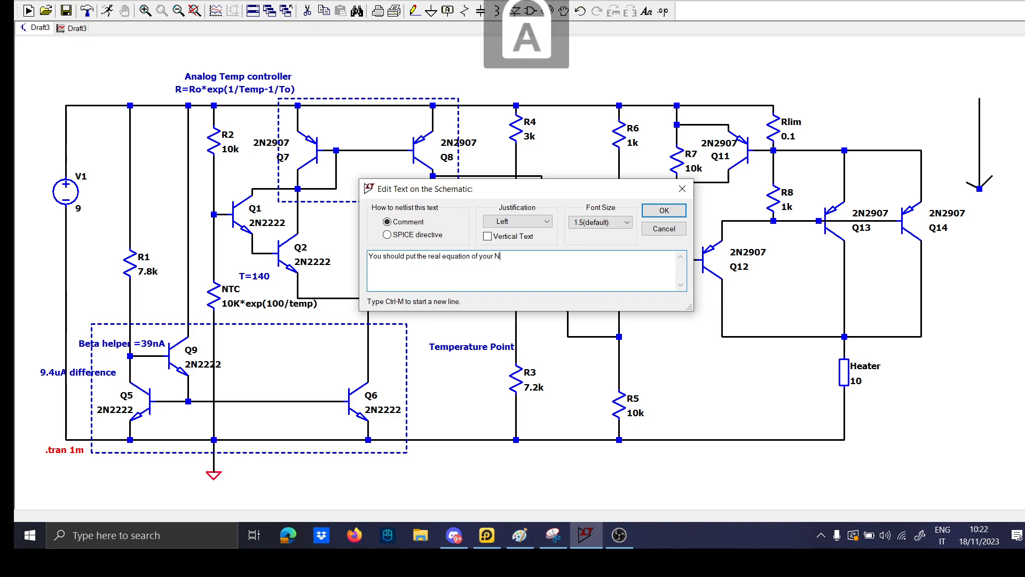
pyautogui.press('Return')
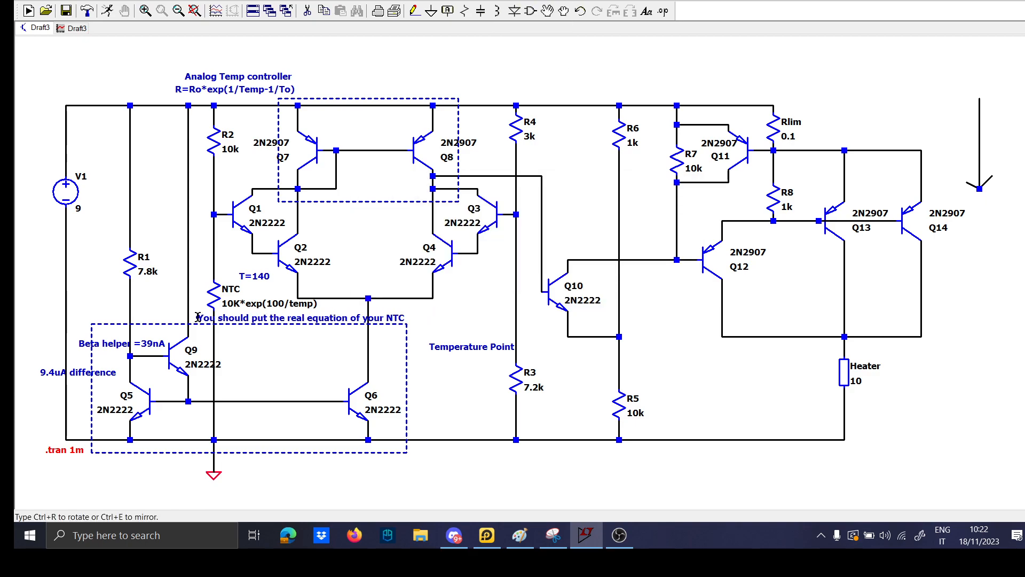
pyautogui.click(195, 318)
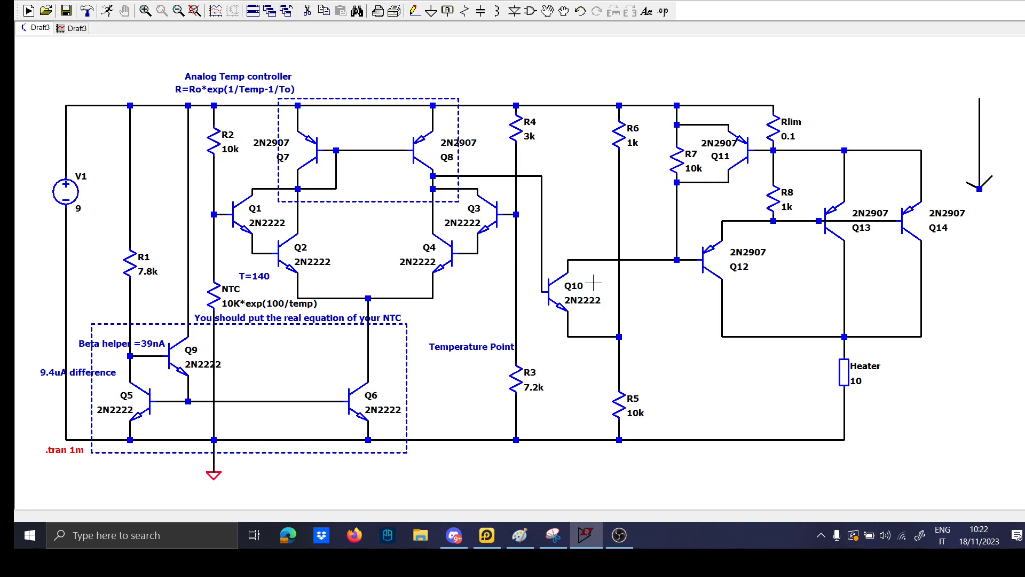
# Add the SPICE directive ".dc temp 20 150" directly below the .tran 1m directive
pyautogui.scroll(1, 366, 398)
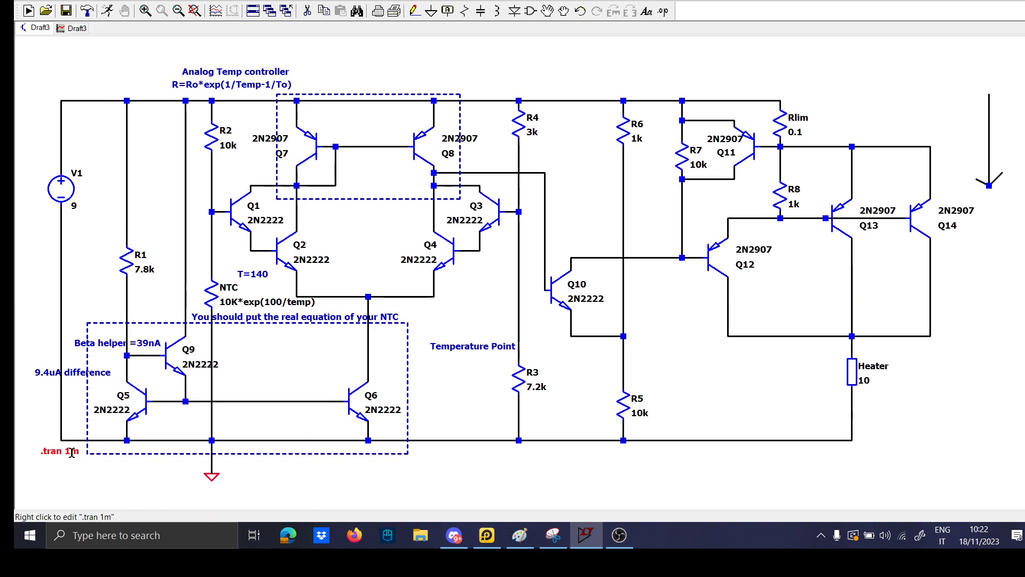
pyautogui.write('s.d')
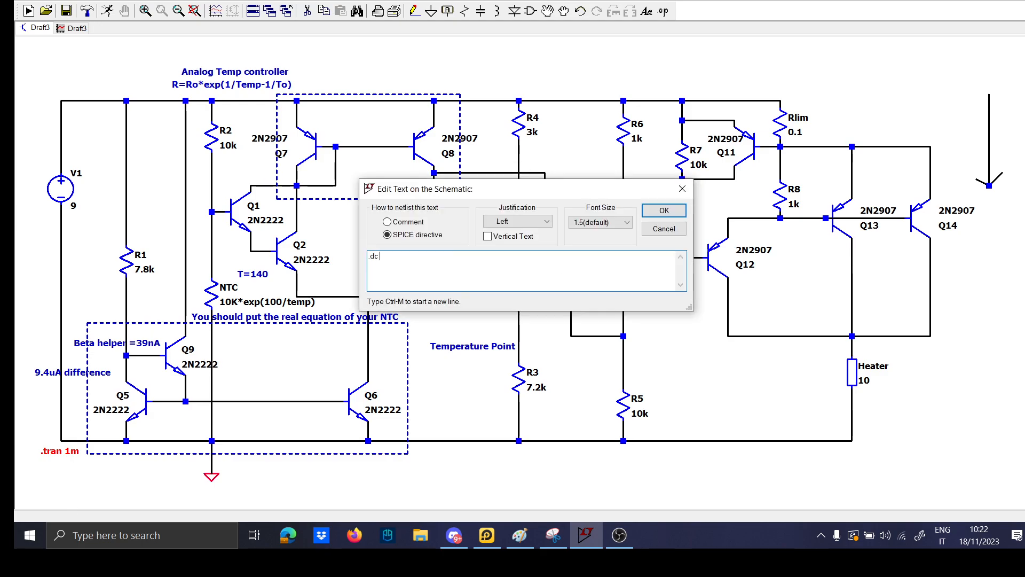
pyautogui.write('c temp 20 150')
pyautogui.press('Return')
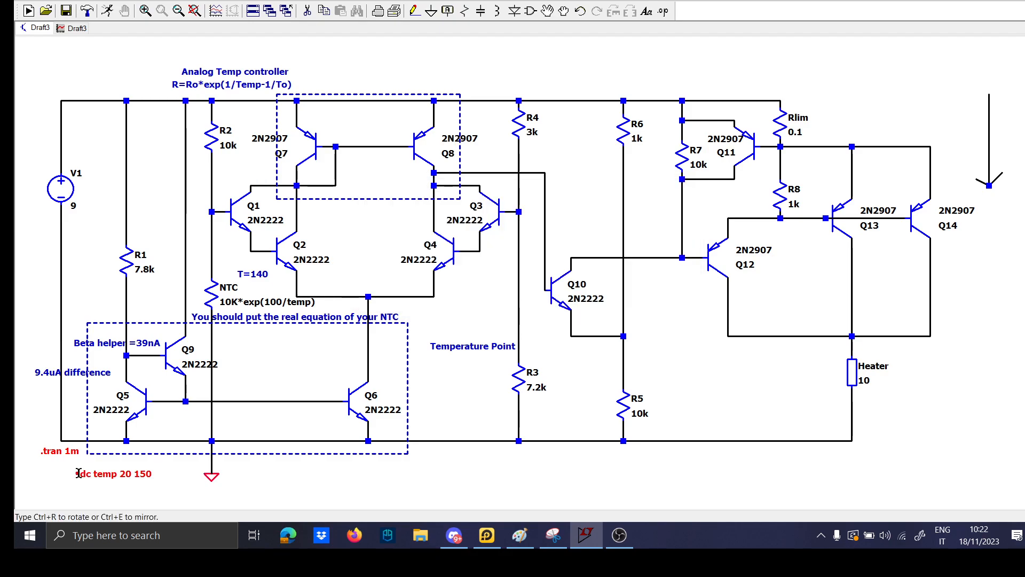
pyautogui.click(50, 470)
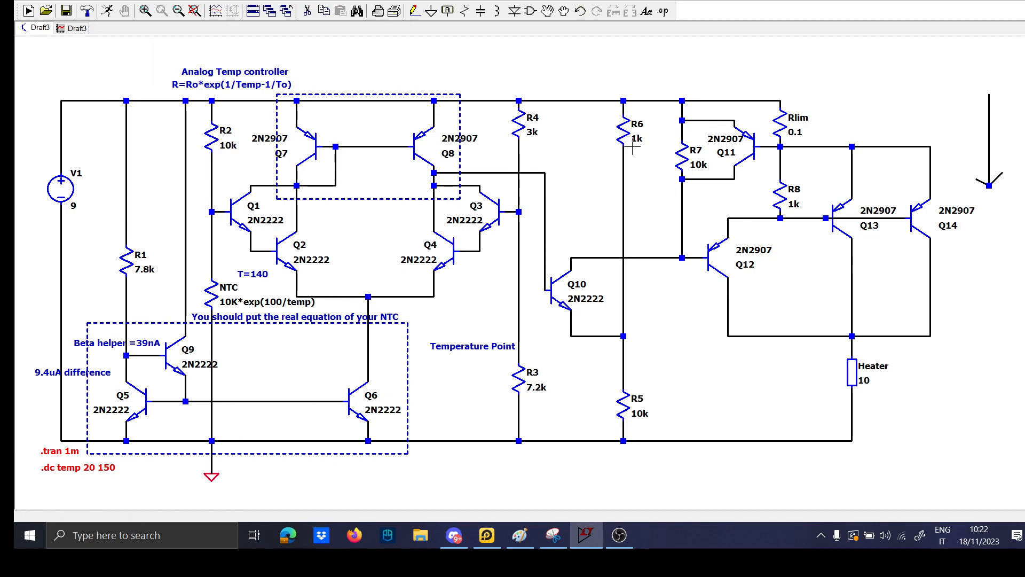
# Draw a dotted rectangle around the output transistors and heater, and delete it
pyautogui.click(99, 2)
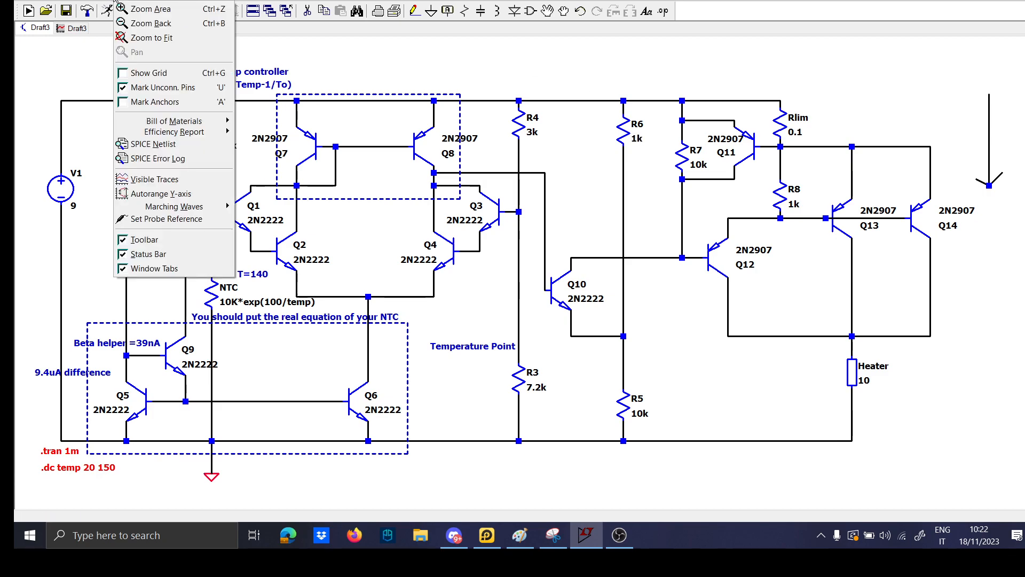
pyautogui.moveTo(126, 309)
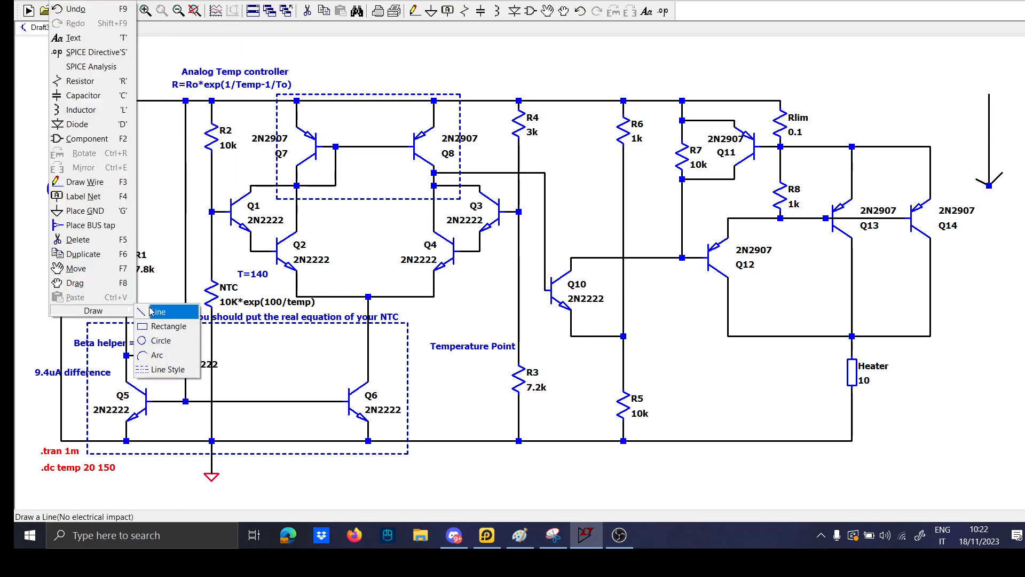
pyautogui.click(160, 323)
pyautogui.click(649, 81)
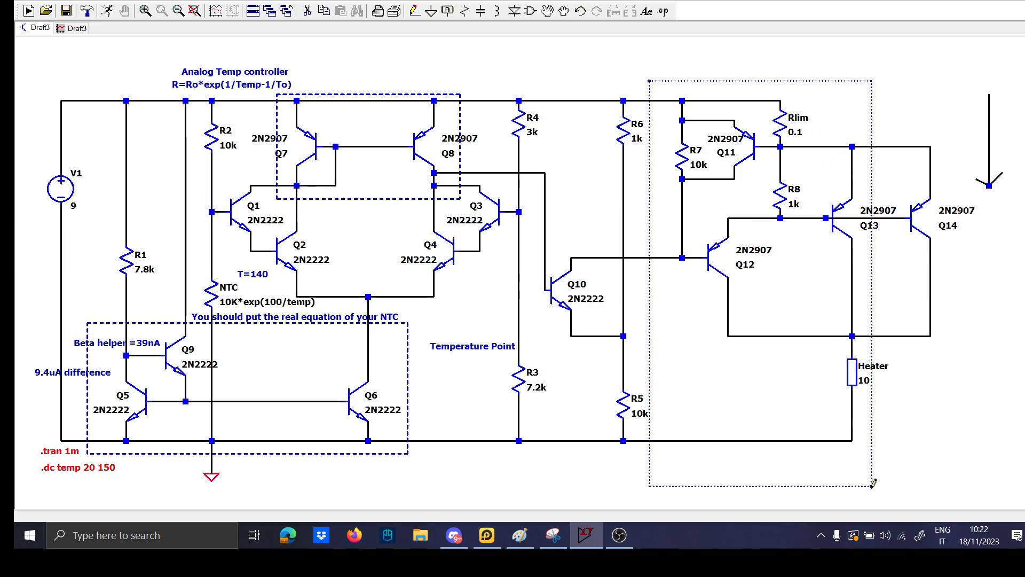
pyautogui.click(957, 473)
pyautogui.rightClick(759, 80)
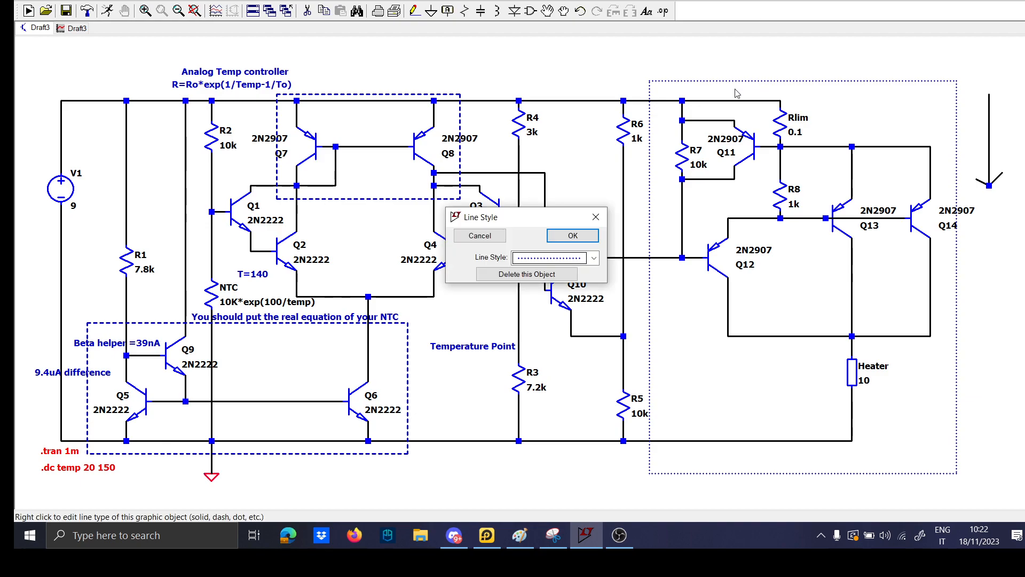
pyautogui.click(574, 273)
# Frame the output stage from R7 to Q14 and the heater with a rectangle, and set its line style to dashed
pyautogui.click(112, 1)
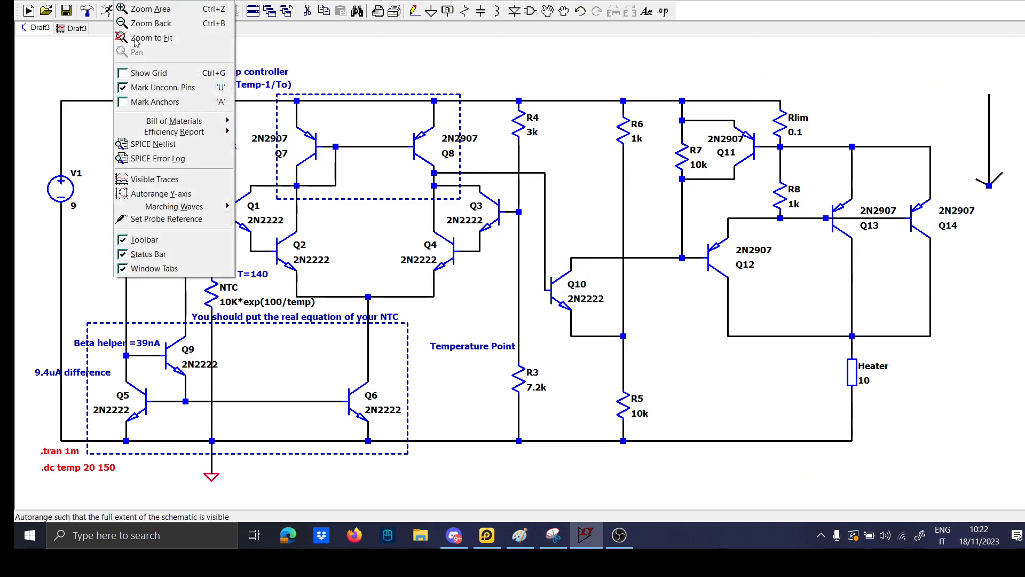
pyautogui.moveTo(56, 1)
pyautogui.moveTo(122, 310)
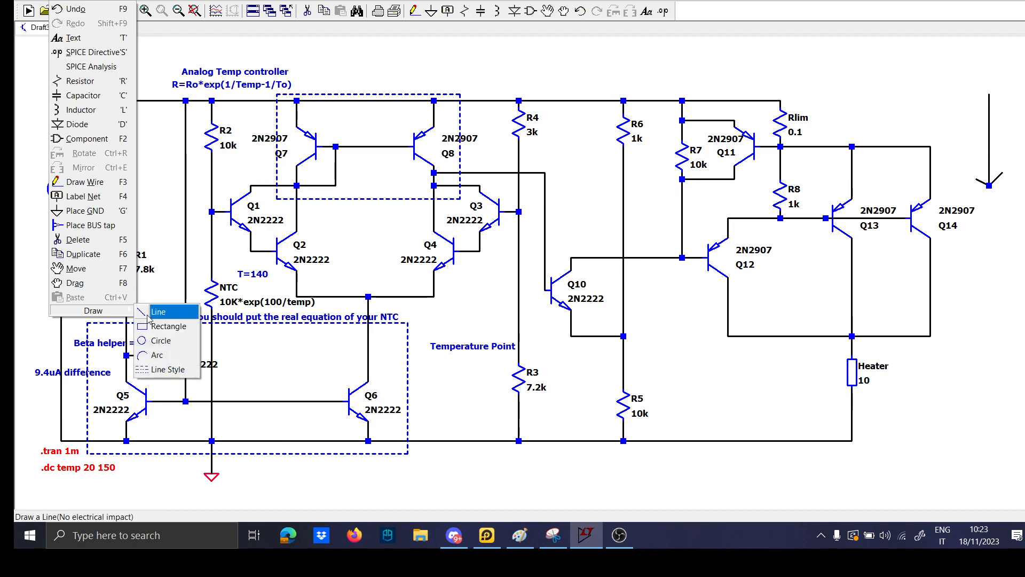
pyautogui.click(154, 326)
pyautogui.click(650, 81)
pyautogui.click(950, 467)
pyautogui.rightClick(920, 469)
pyautogui.press('Escape')
pyautogui.rightClick(846, 468)
pyautogui.click(553, 260)
pyautogui.click(550, 283)
pyautogui.click(572, 236)
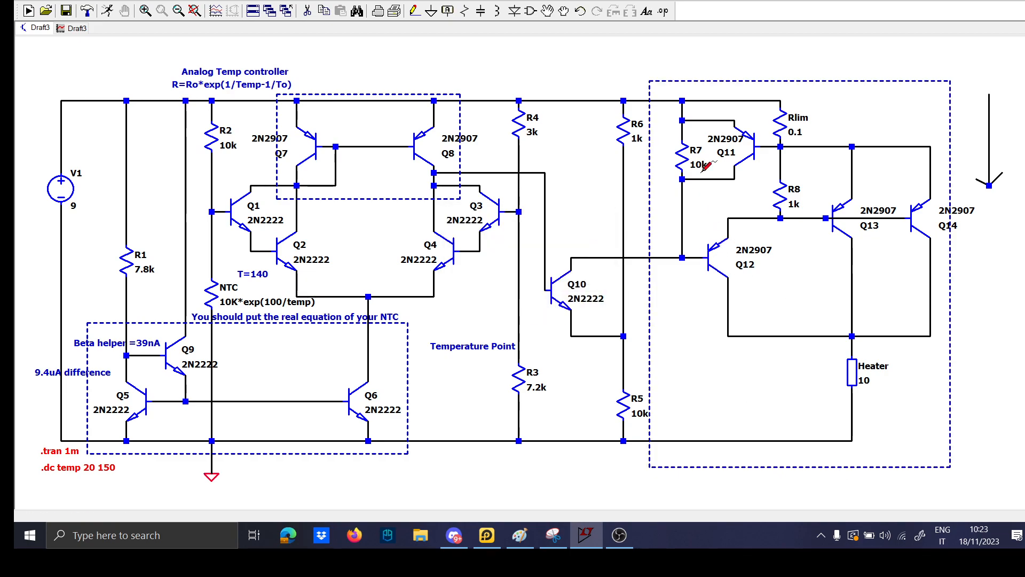
# Add the comment "Power Stage" inside the upper edge of the output stage's dashed rectangle
pyautogui.write('tPower Stage')
pyautogui.press('Return')
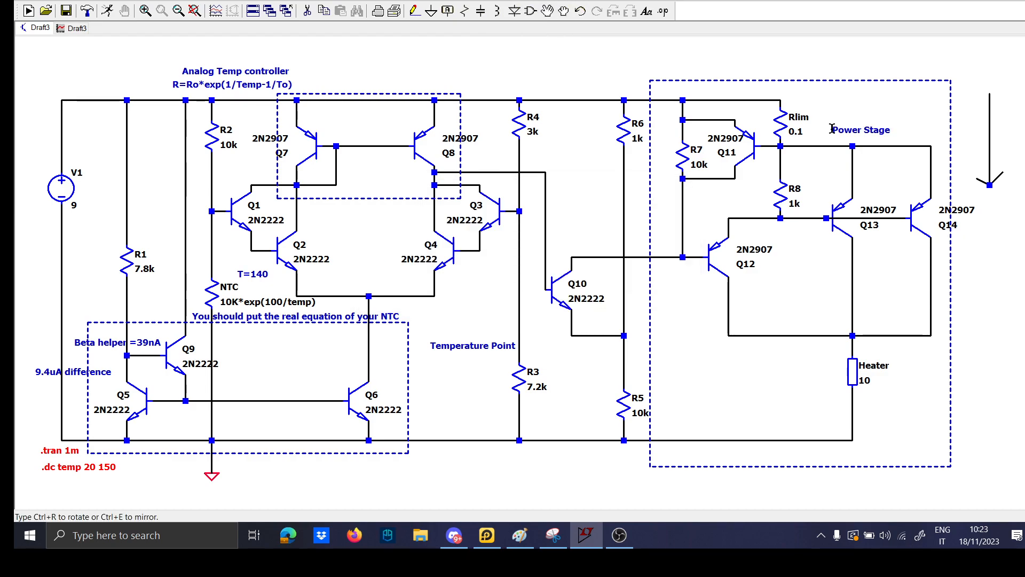
pyautogui.click(796, 93)
# Cut the supply rail between R6 and R7, and route a wire from R7's upper junction above the circuit to a new ground symbol
pyautogui.press('Delete')
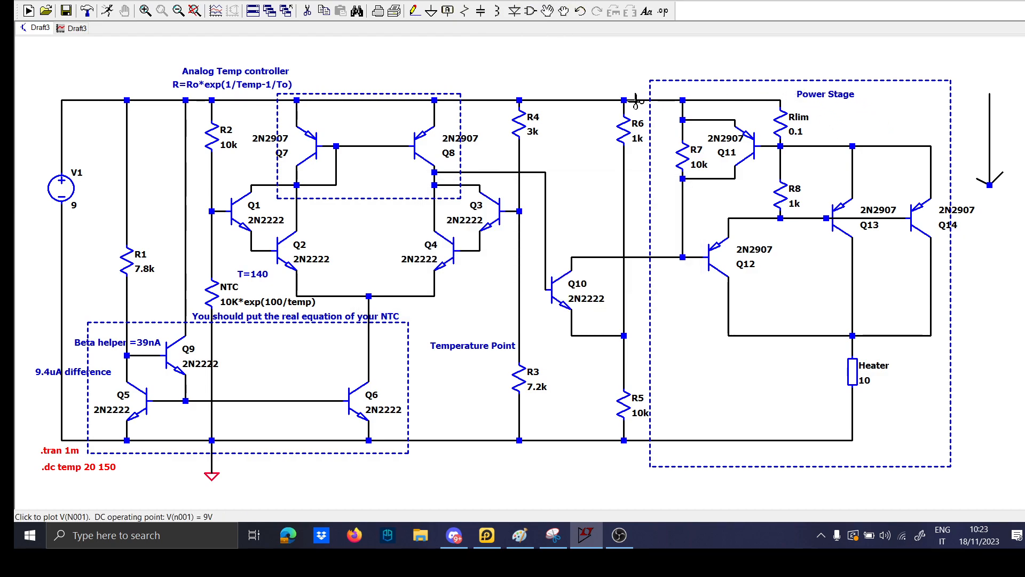
pyautogui.click(636, 101)
pyautogui.press('F3')
pyautogui.click(683, 100)
pyautogui.scroll(-1, 681, 67)
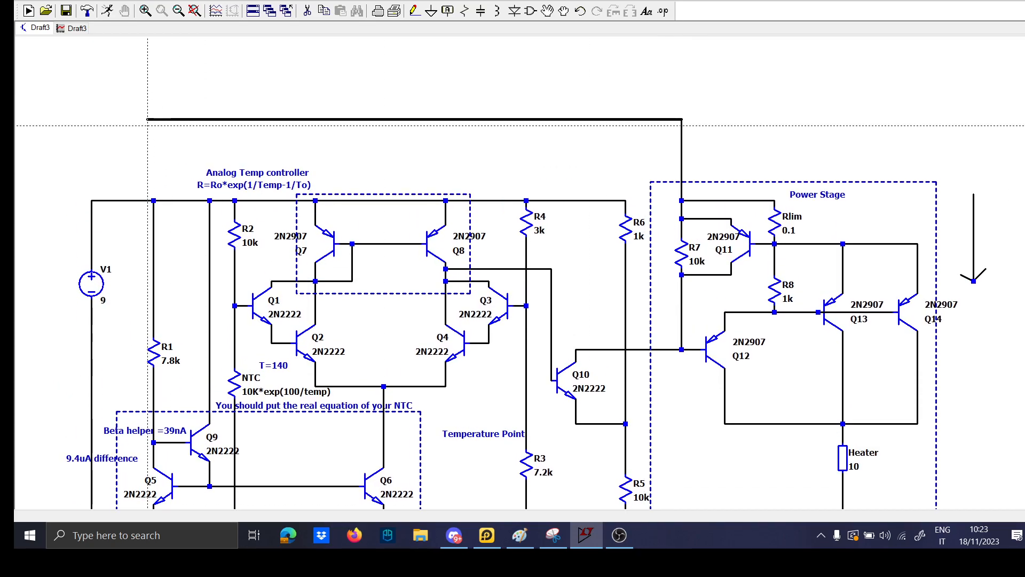
pyautogui.click(501, 119)
pyautogui.click(501, 183)
pyautogui.press('g')
pyautogui.click(501, 181)
pyautogui.press('space')
pyautogui.press('Escape')
# Insert a voltage source in the new supply wire above its ground symbol and set its value to 24
pyautogui.press('v')
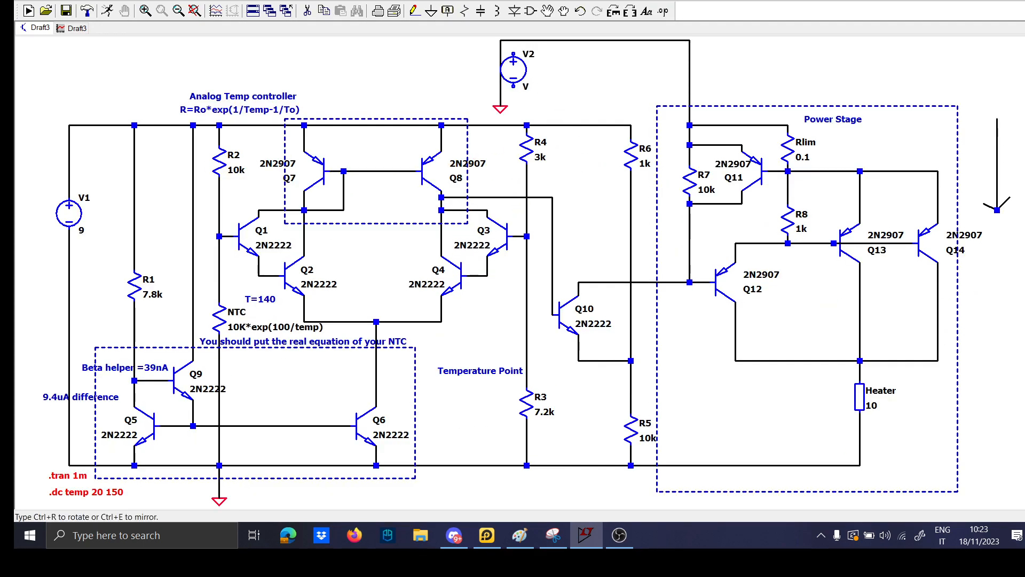
pyautogui.click(500, 67)
pyautogui.press('Escape')
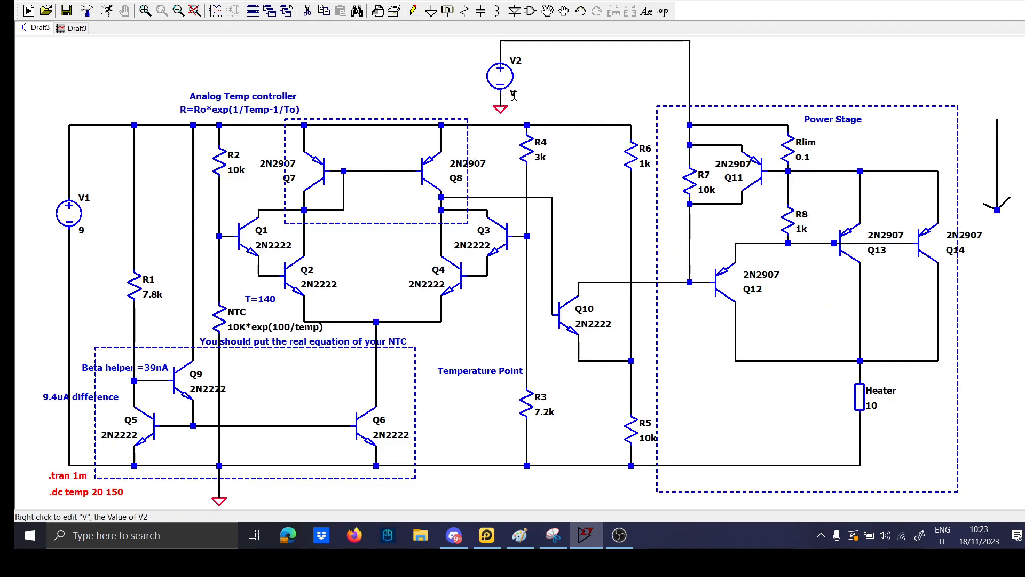
pyautogui.rightClick(514, 95)
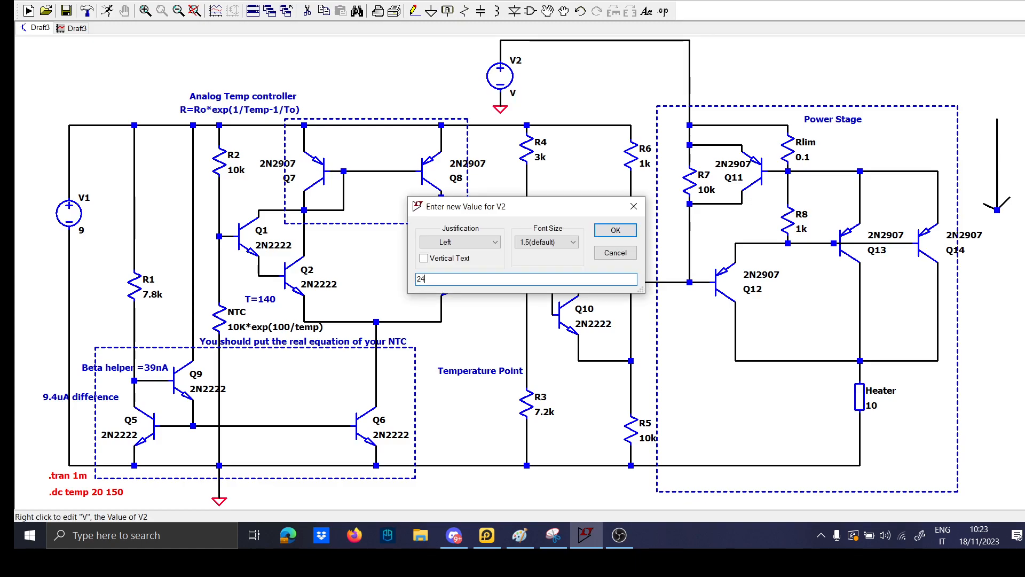
pyautogui.write('24')
pyautogui.press('Return')
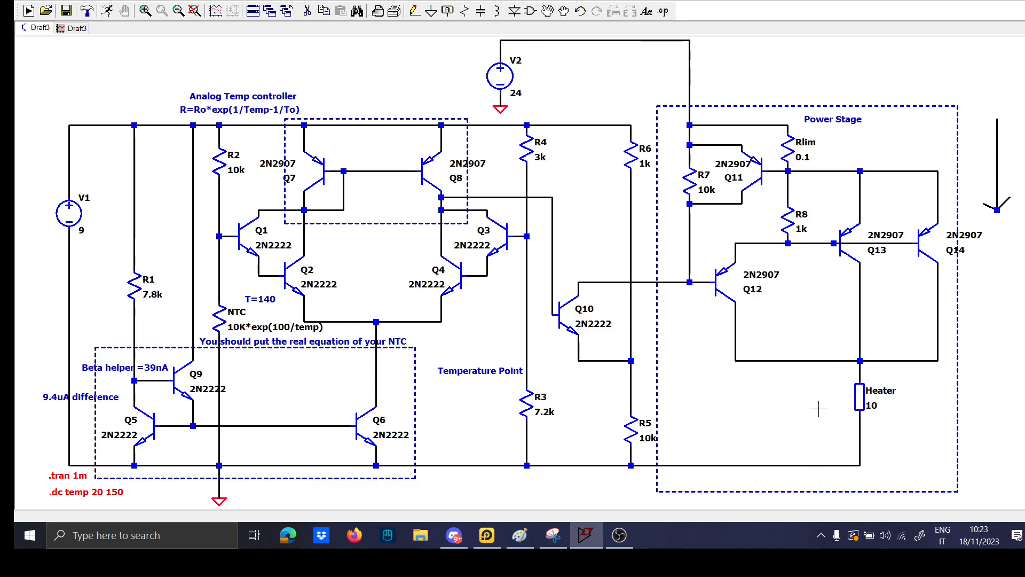
# Wire a feedback path from the power stage's collector line above the heater back to Q10's base
pyautogui.press('F3')
pyautogui.click(775, 360)
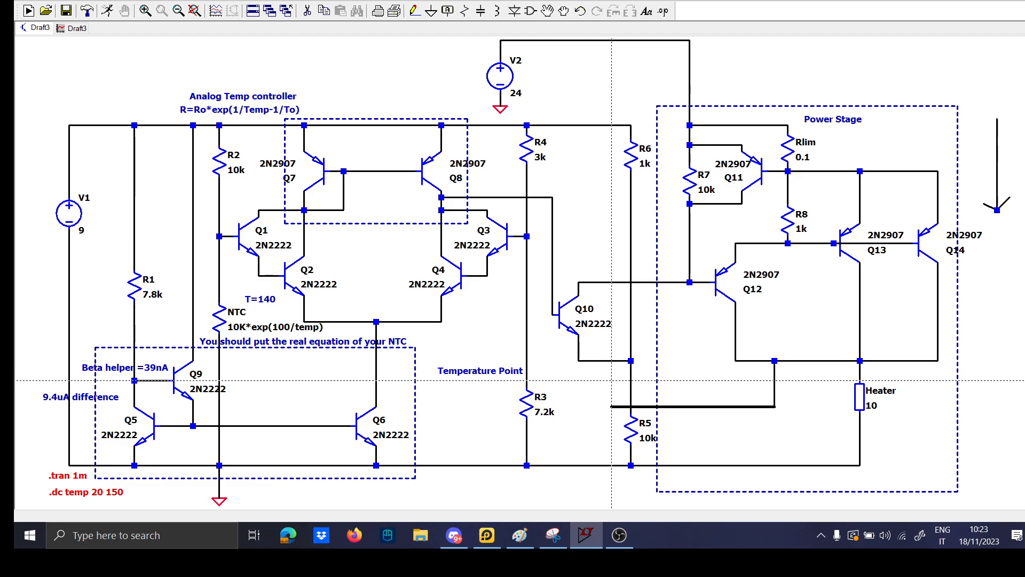
pyautogui.click(559, 367)
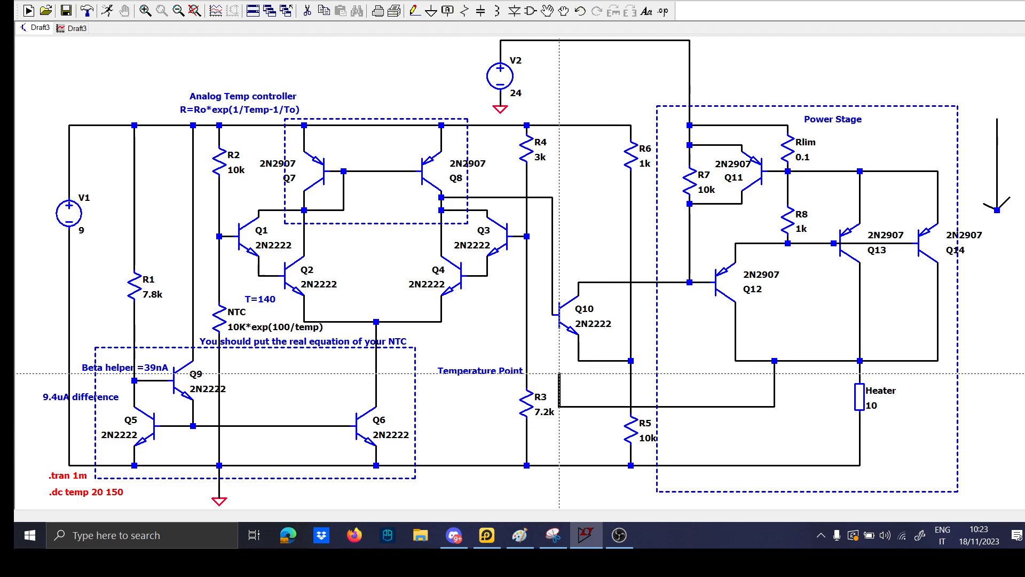
pyautogui.click(553, 315)
# Insert a resistor in the horizontal part of the feedback wire and set its value to 1Meg
pyautogui.press('r')
pyautogui.click(712, 406)
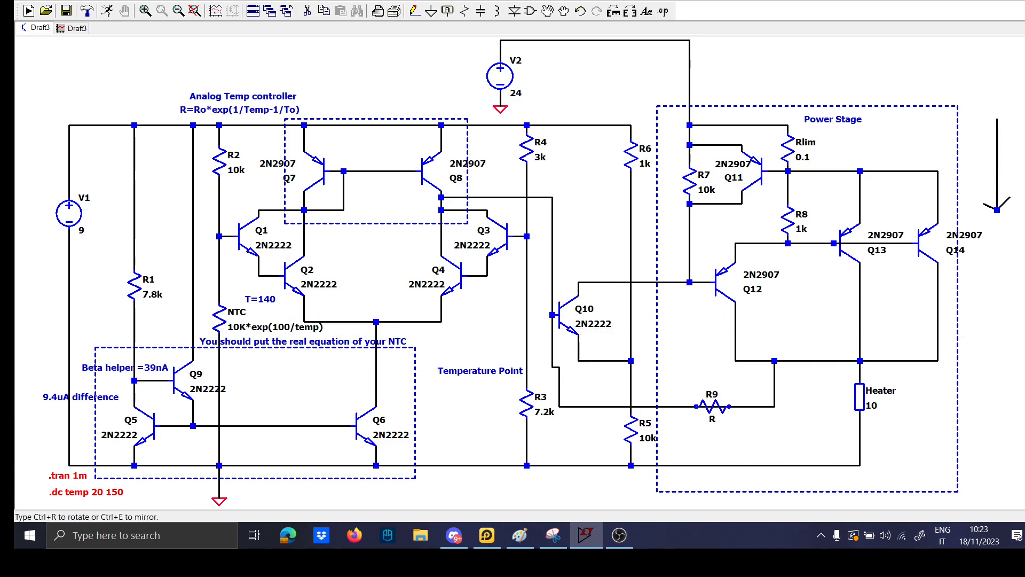
pyautogui.rightClick(712, 419)
pyautogui.write('1Meg')
pyautogui.press('Return')
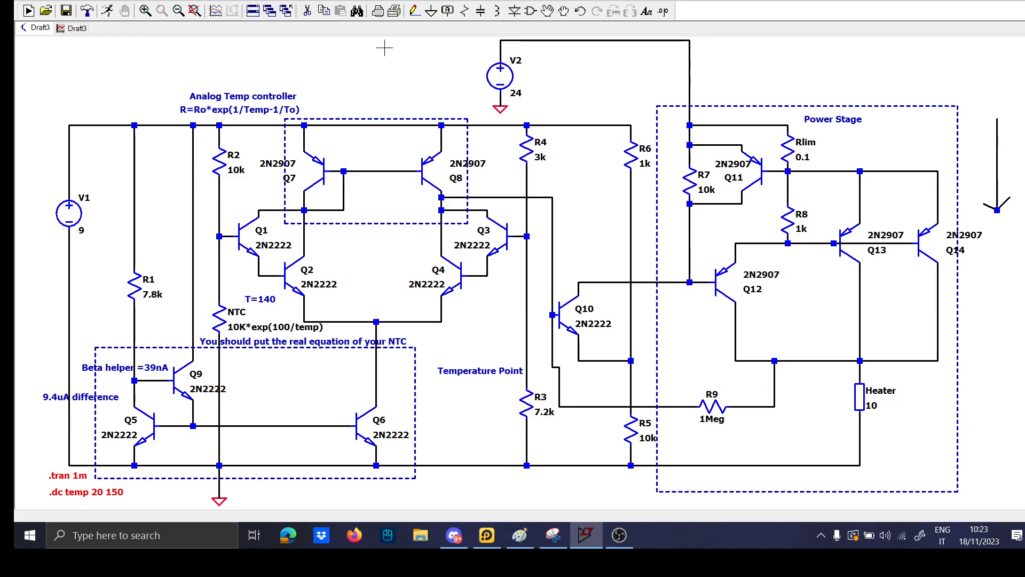
# Run the simulation with the .dc temp 20 150 analysis and close the error log
pyautogui.click(108, 13)
pyautogui.click(479, 237)
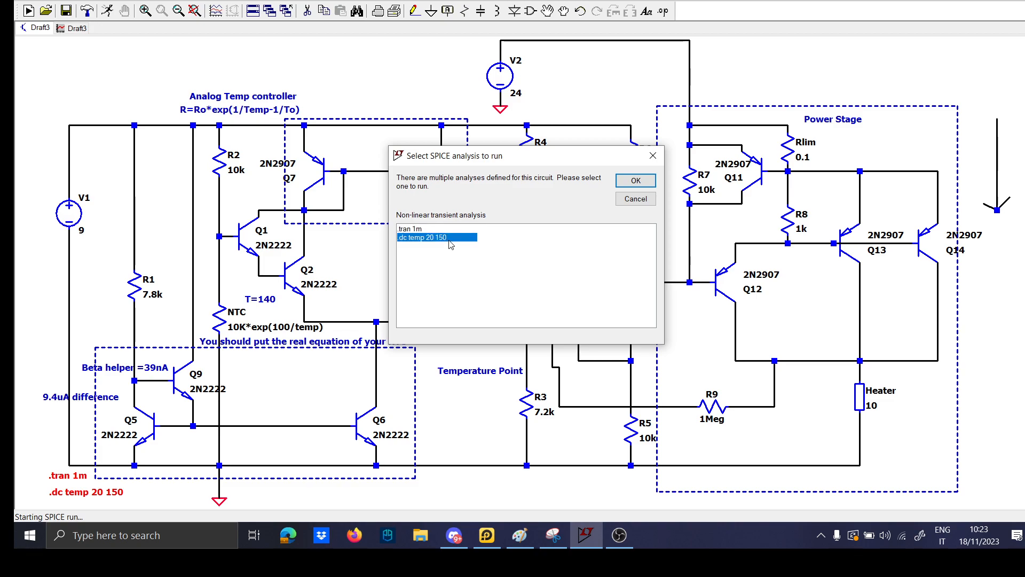
pyautogui.click(626, 181)
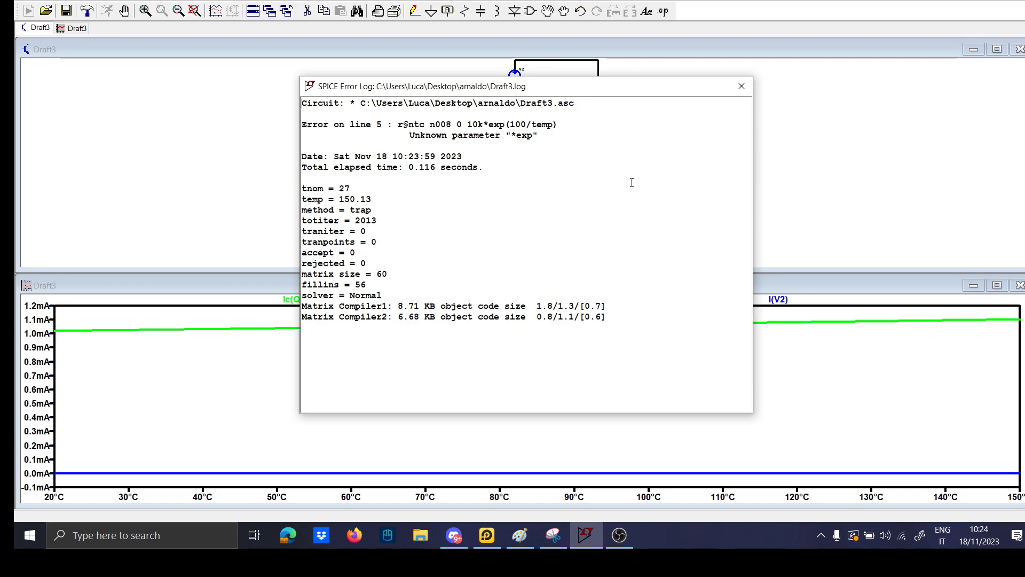
pyautogui.press('Escape')
# Set the NTC resistor's value to R=10k*exp(100/temp) and rerun the temperature sweep
pyautogui.scroll(3, 478, 201)
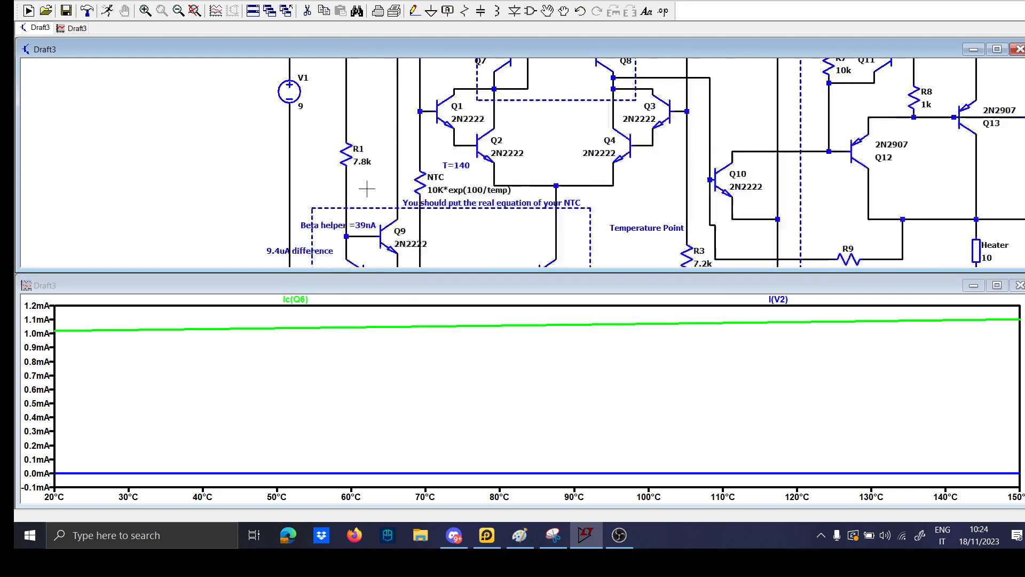
pyautogui.rightClick(478, 196)
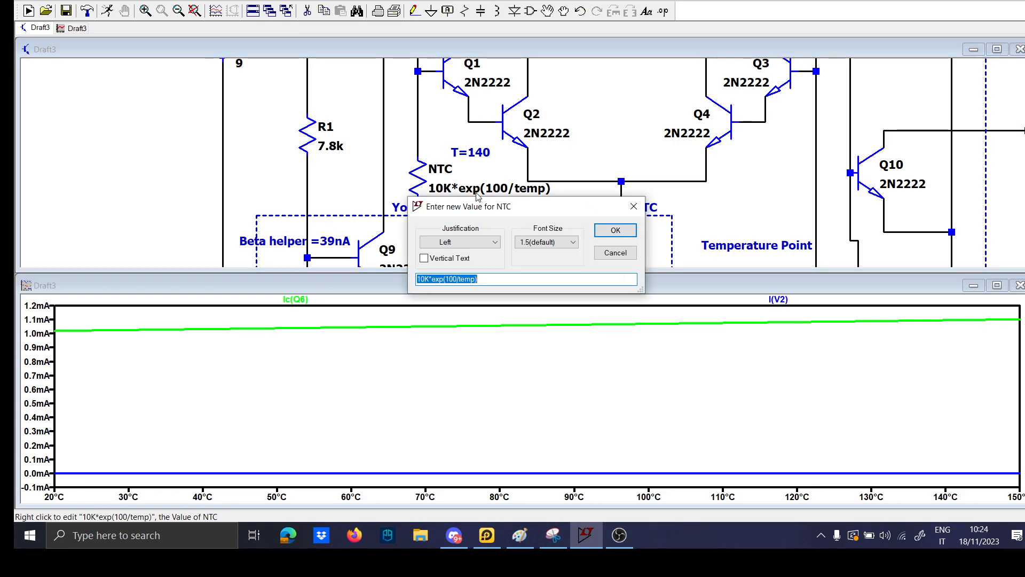
pyautogui.click(429, 279)
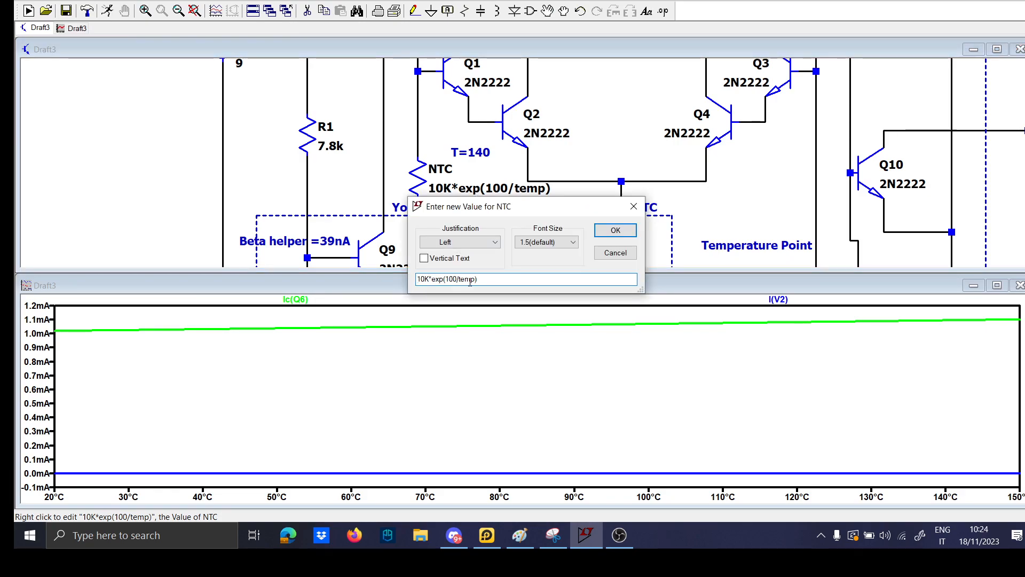
pyautogui.moveTo(486, 280); pyautogui.dragTo(417, 279)
pyautogui.press('capslock')
pyautogui.write('R=10k*')
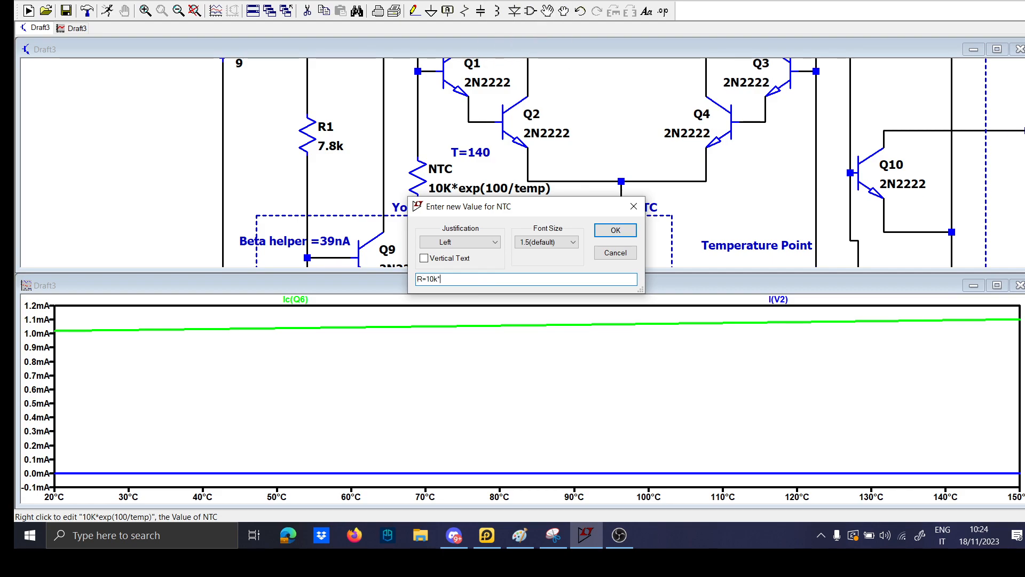
pyautogui.write('exp(1')
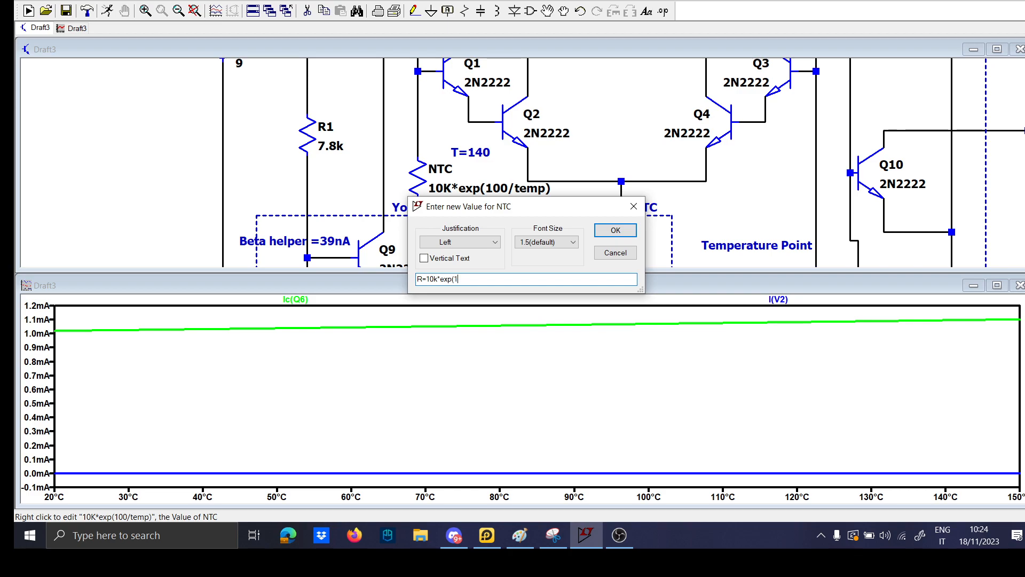
pyautogui.write('00/temp)')
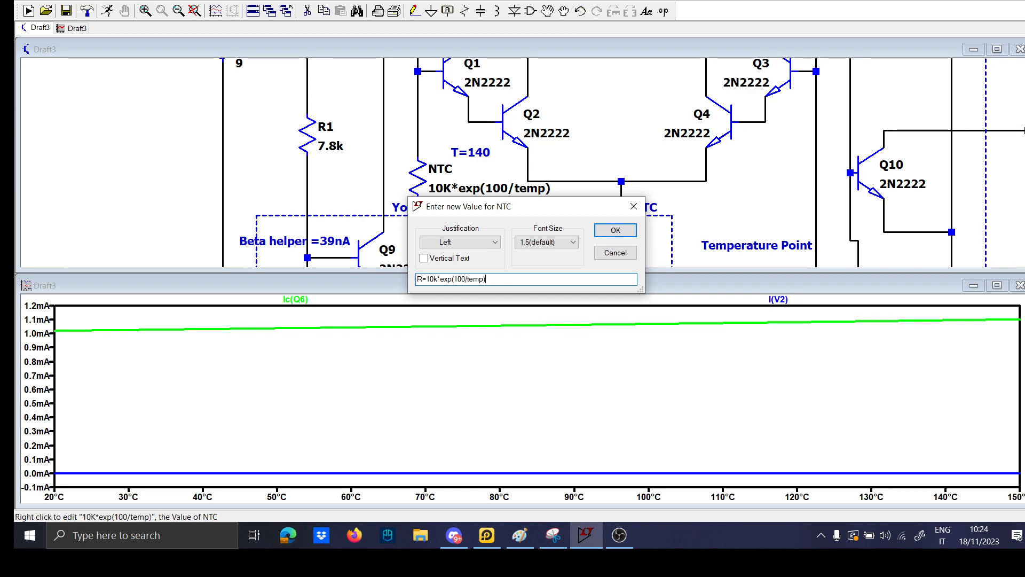
pyautogui.press('Return')
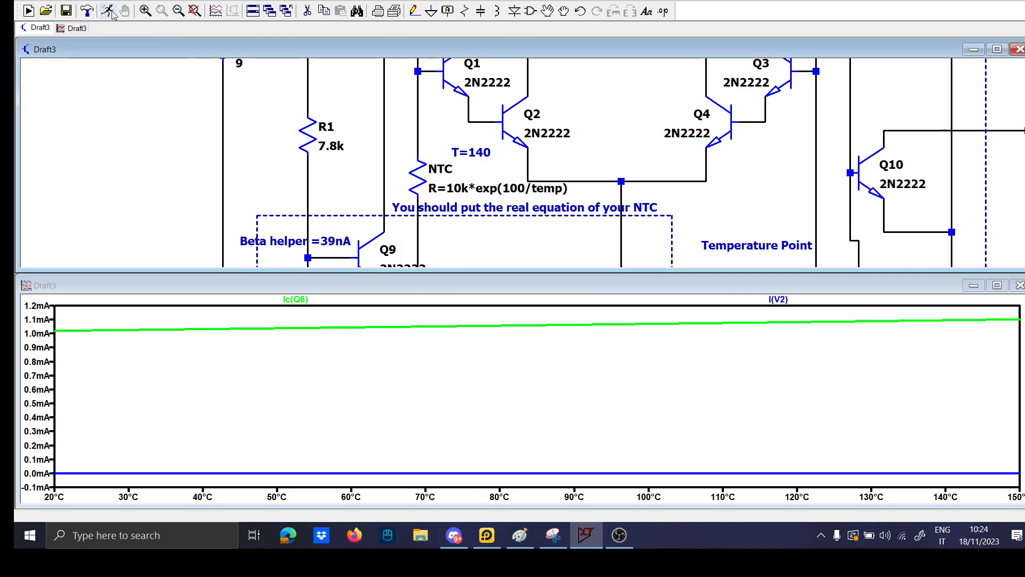
pyautogui.click(111, 11)
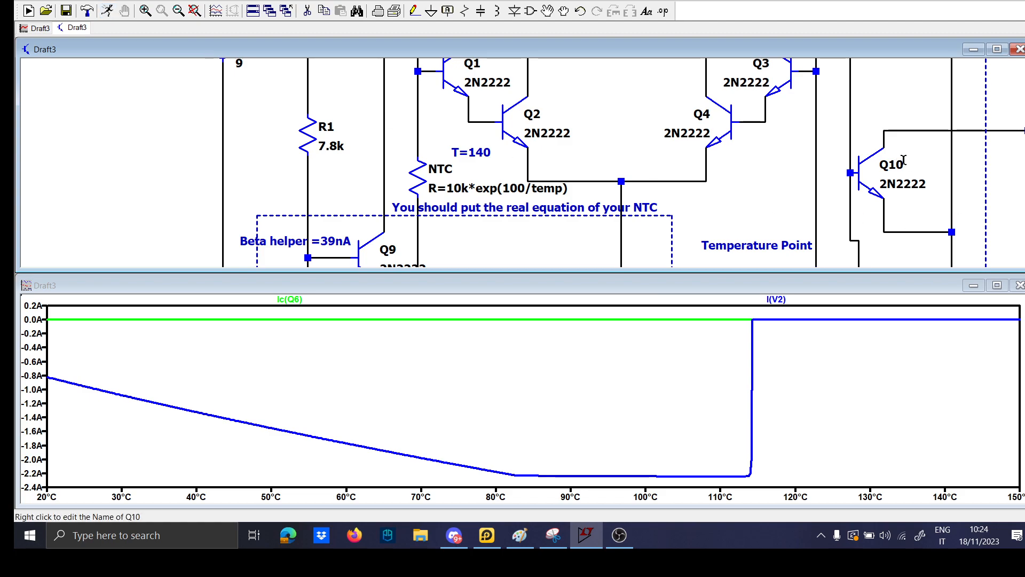
# Tile the schematic and waveform windows side by side, fit the schematic to view, and widen its window while narrowing the plot
pyautogui.scroll(-3, 748, 230)
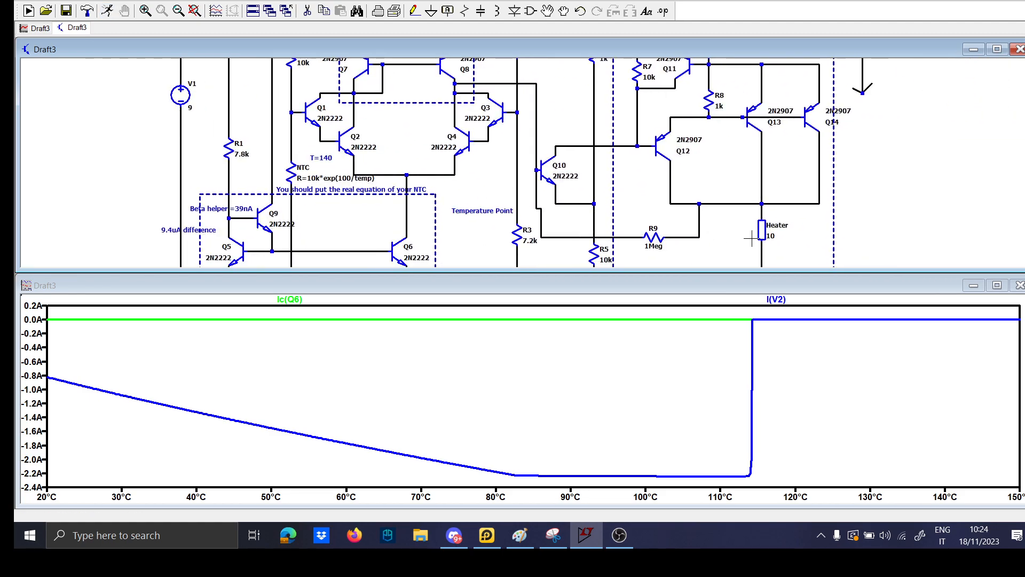
pyautogui.rightClick(821, 10)
pyautogui.click(841, 31)
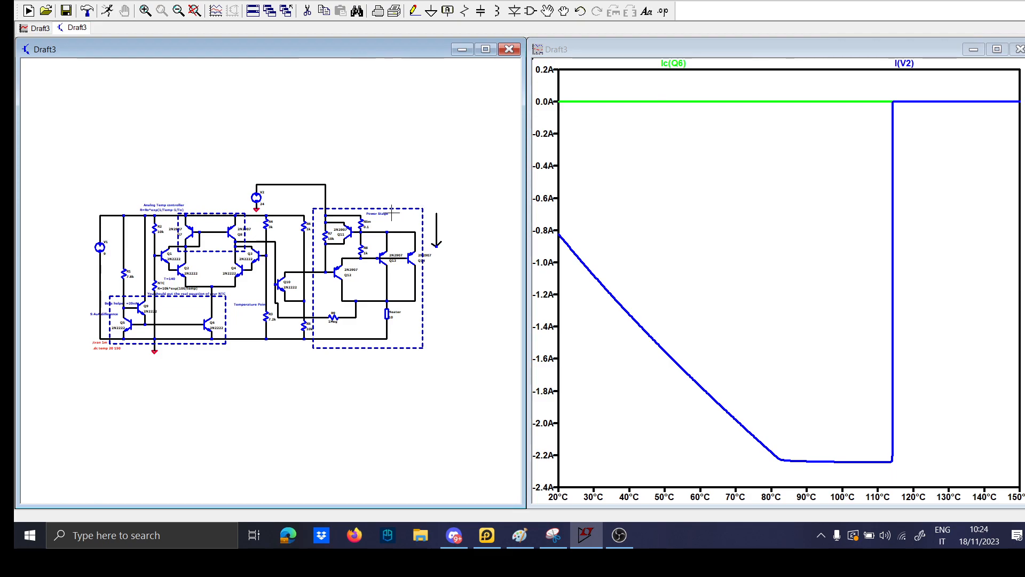
pyautogui.press('space')
pyautogui.moveTo(521, 238); pyautogui.dragTo(621, 243)
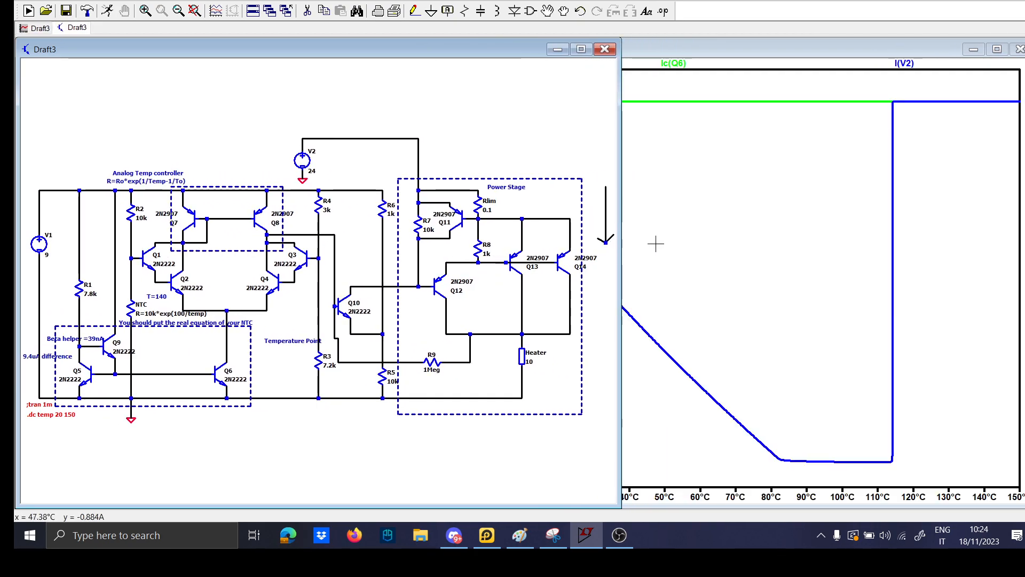
pyautogui.click(655, 244)
pyautogui.moveTo(528, 254); pyautogui.dragTo(626, 259)
# Plot the NTC divider voltage and the NTC current, and compare the divider voltage alone with the voltage at Q3's base
pyautogui.scroll(2, 117, 289)
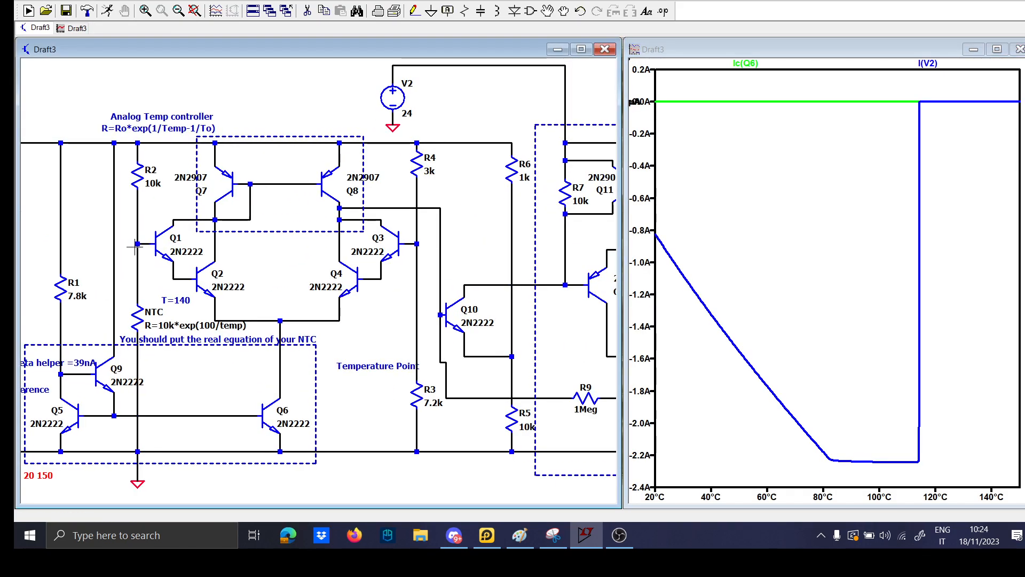
pyautogui.click(137, 251)
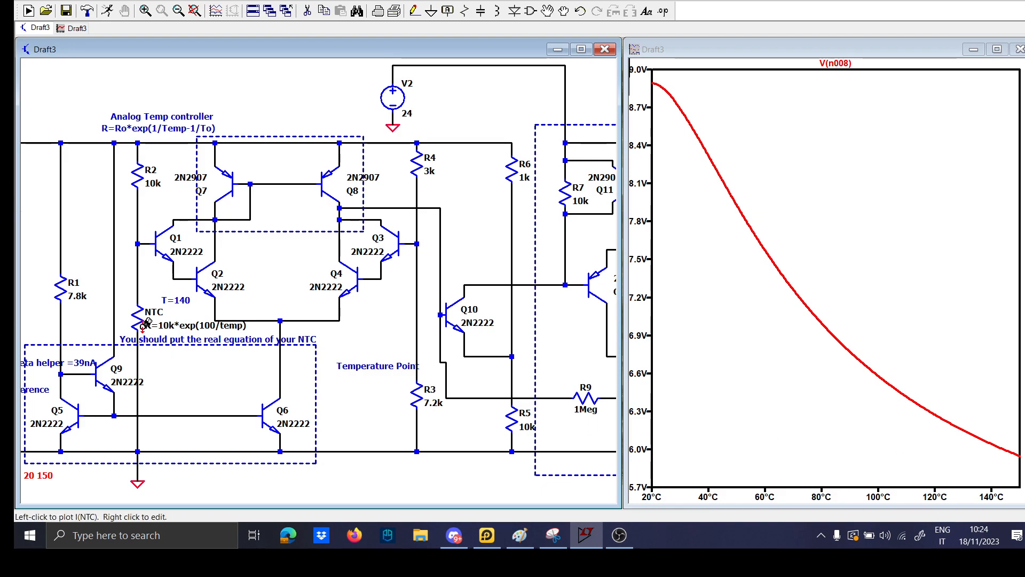
pyautogui.click(137, 311)
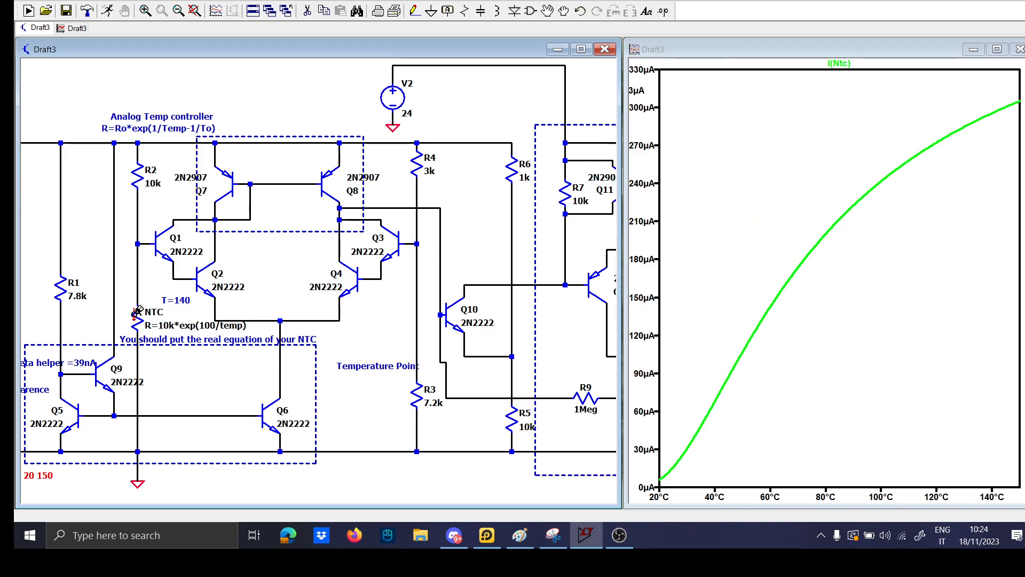
pyautogui.click(137, 244)
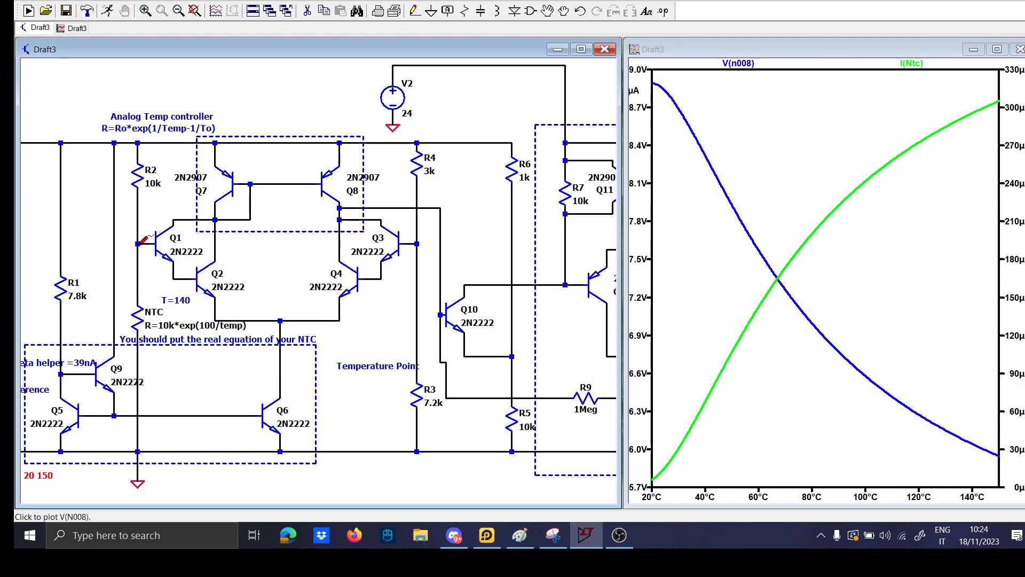
pyautogui.click(137, 244)
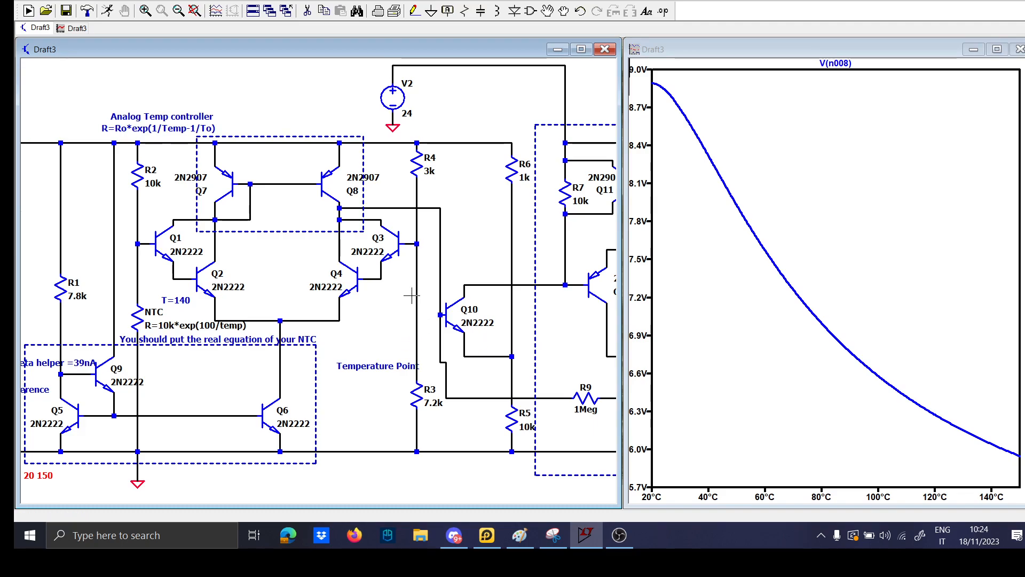
pyautogui.click(417, 244)
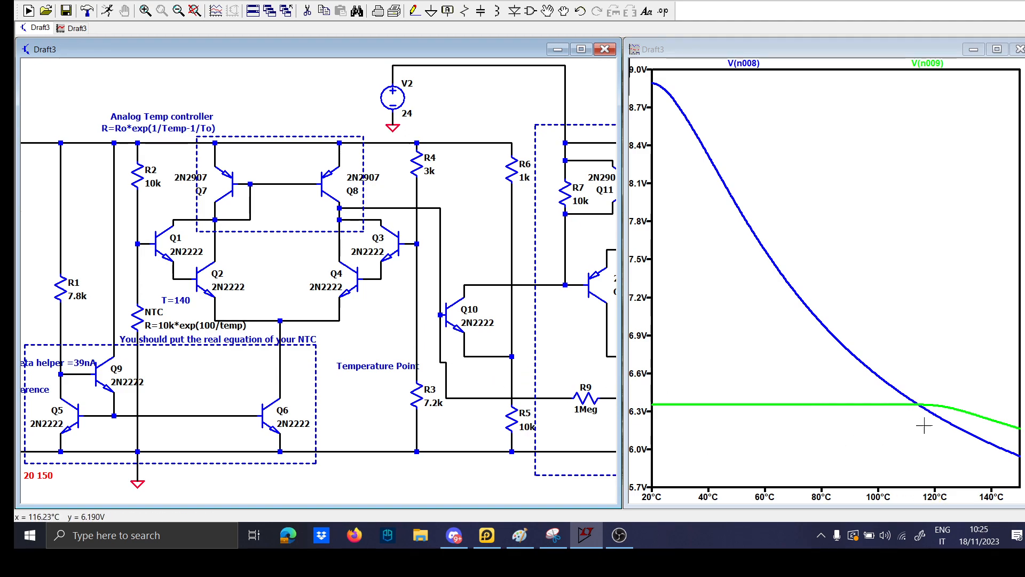
# Plot the voltage at the node above the heater, followed by the heater's power dissipation
pyautogui.moveTo(526, 347); pyautogui.dragTo(291, 347)
pyautogui.click(484, 356)
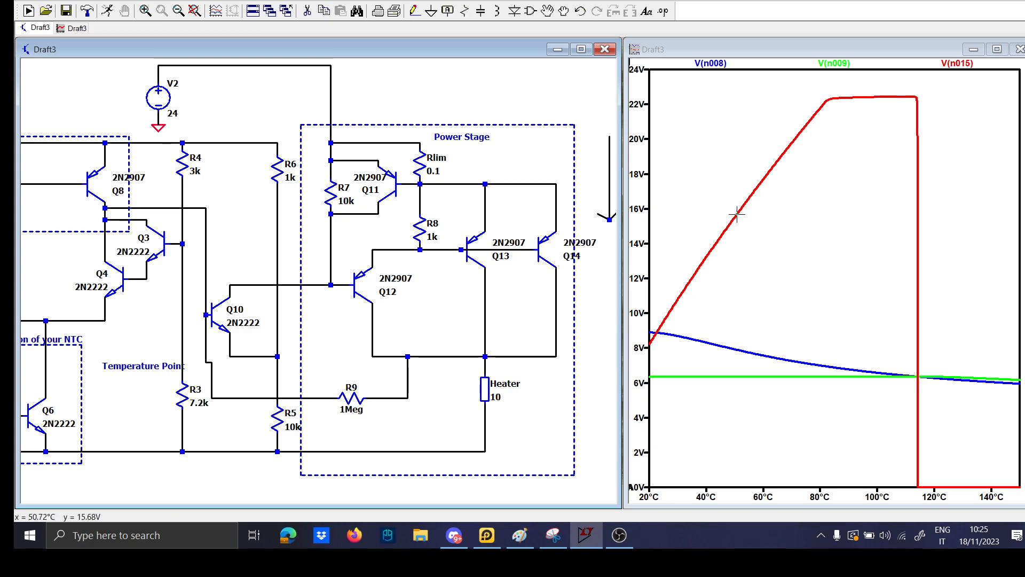
pyautogui.keyDown('alt'); pyautogui.click(484, 389); pyautogui.keyUp('alt')
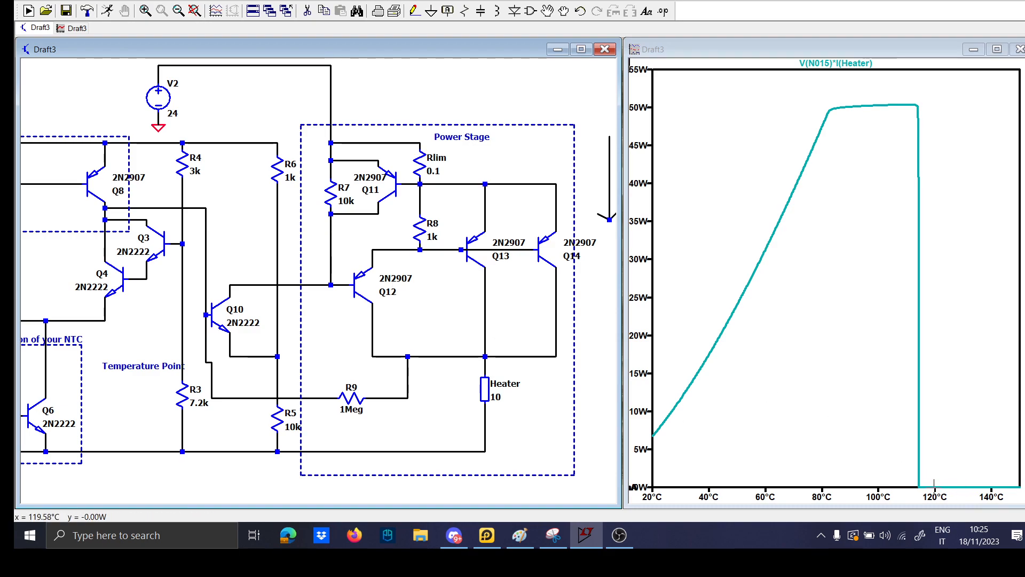
# Add the voltages at the bases of Q1 and Q3 to the heater dissipation plot
pyautogui.moveTo(451, 411); pyautogui.dragTo(583, 406)
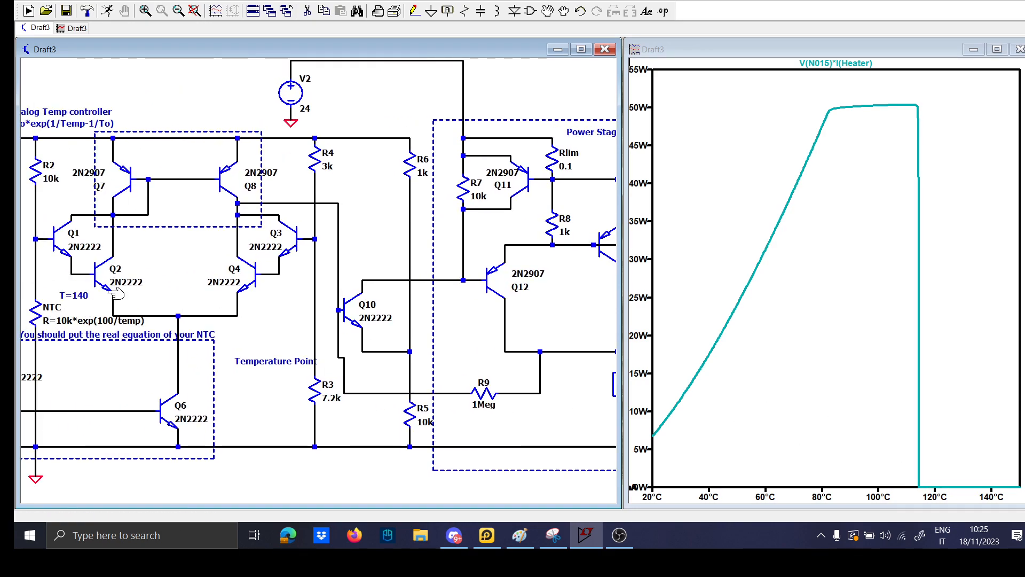
pyautogui.click(36, 238)
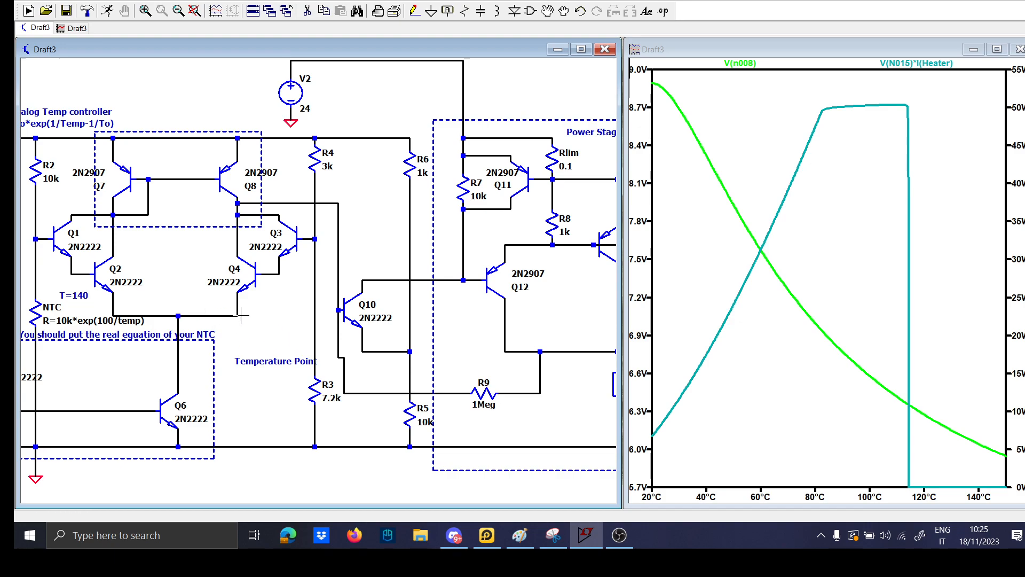
pyautogui.click(315, 238)
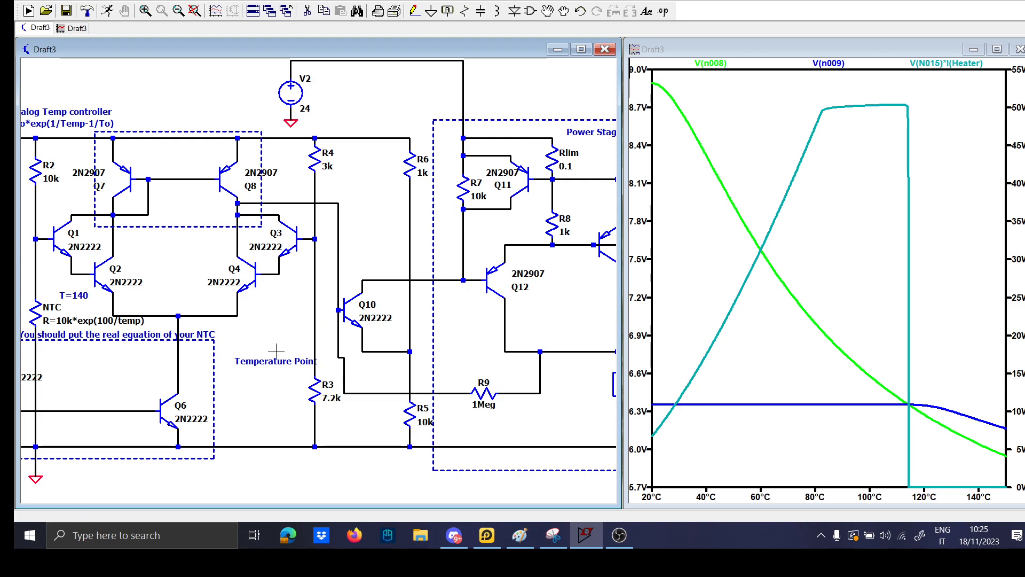
# Plot the current through the limiting resistor Rlim in the power stage
pyautogui.moveTo(260, 324); pyautogui.dragTo(374, 333)
pyautogui.scroll(3, 185, 330)
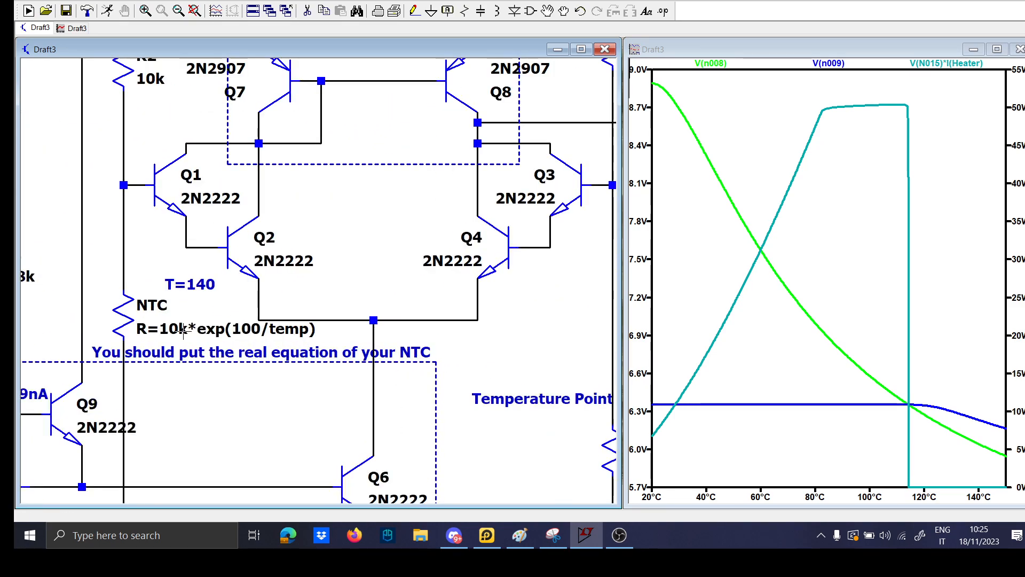
pyautogui.scroll(-3, 273, 344)
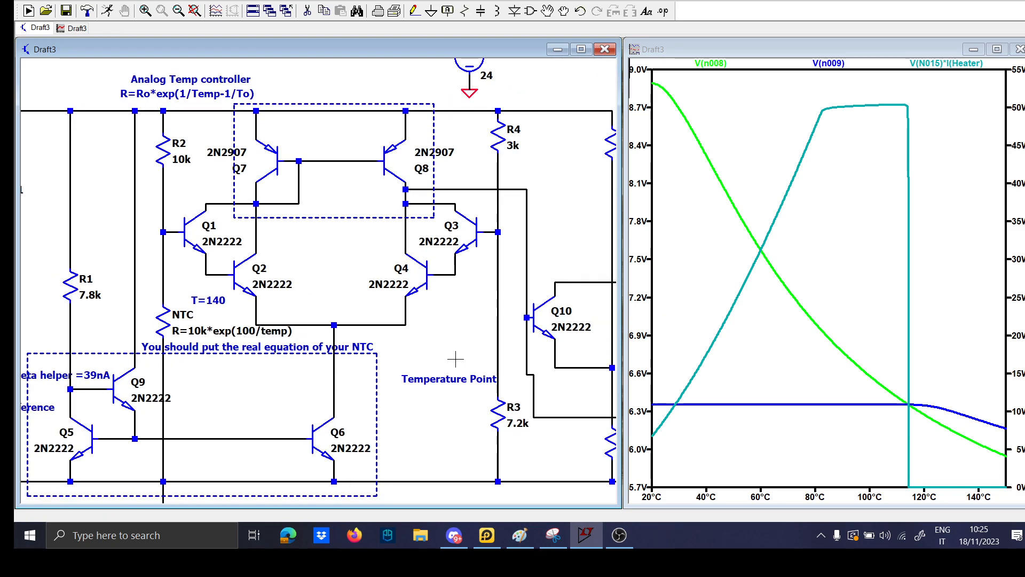
pyautogui.scroll(-3, 458, 359)
pyautogui.moveTo(357, 355); pyautogui.dragTo(292, 354)
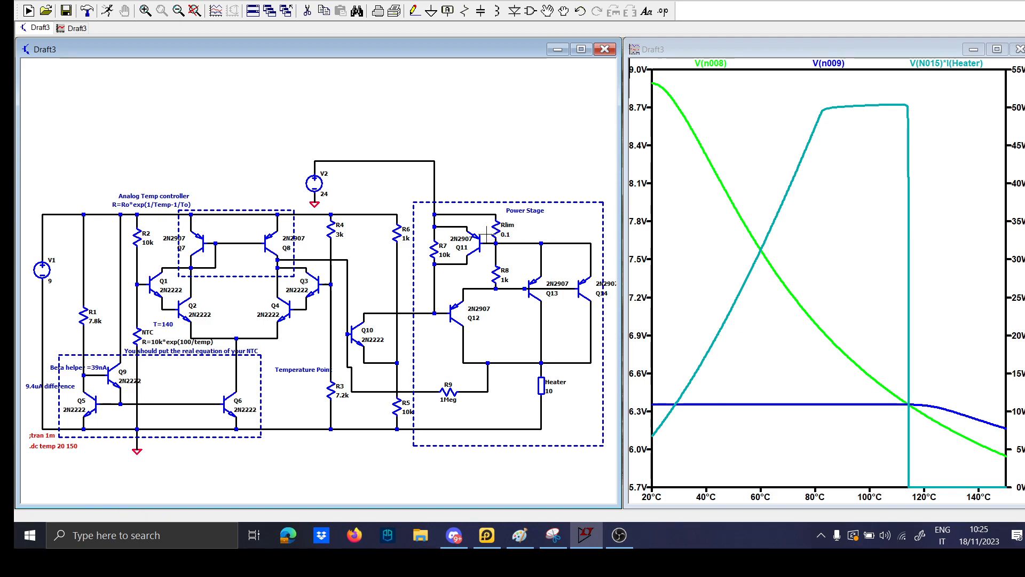
pyautogui.scroll(3, 486, 232)
pyautogui.click(511, 218)
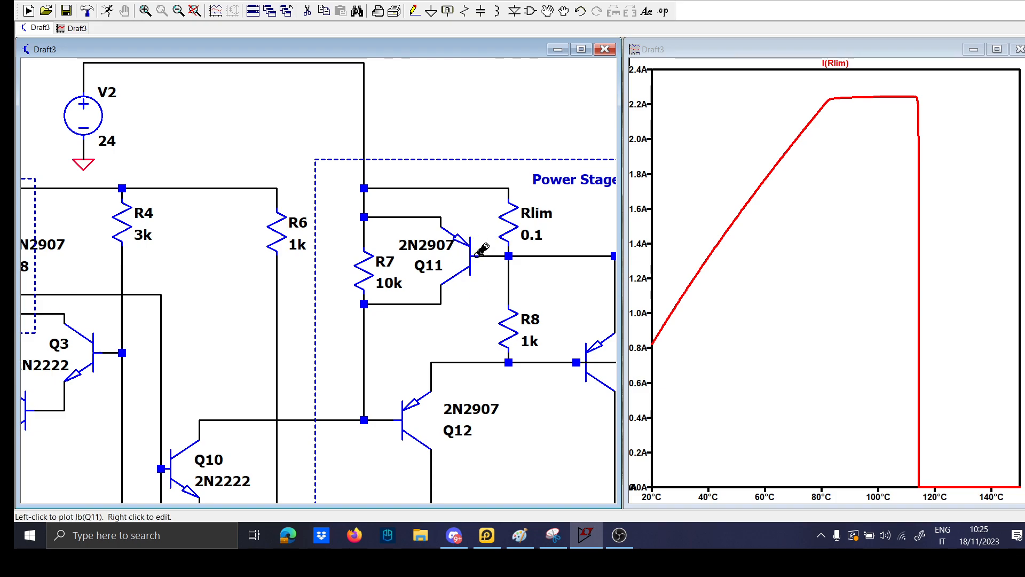
# Set Rlim's value to 1 and rerun the temperature sweep
pyautogui.rightClick(531, 236)
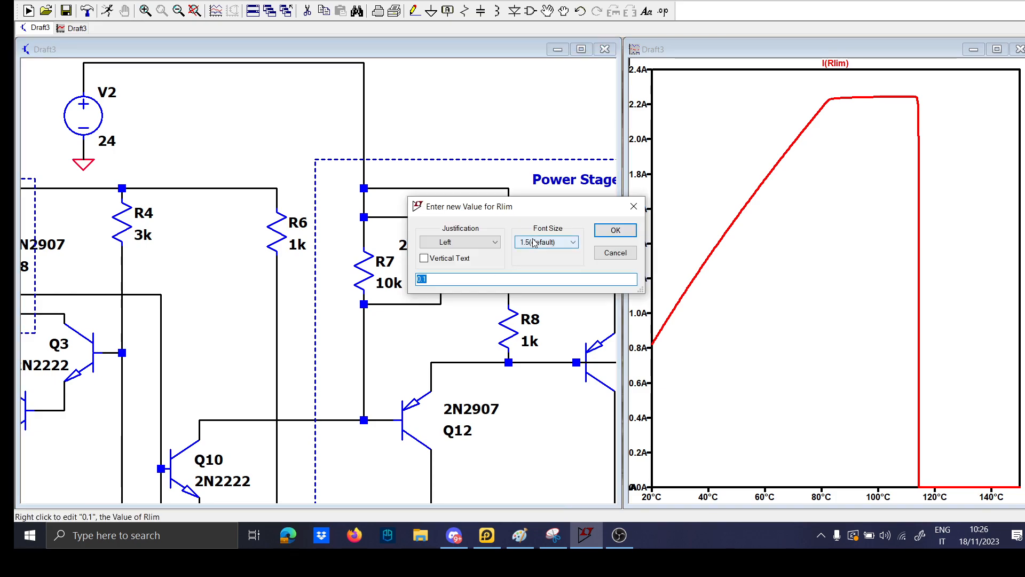
pyautogui.write('1')
pyautogui.press('Return')
pyautogui.click(110, 12)
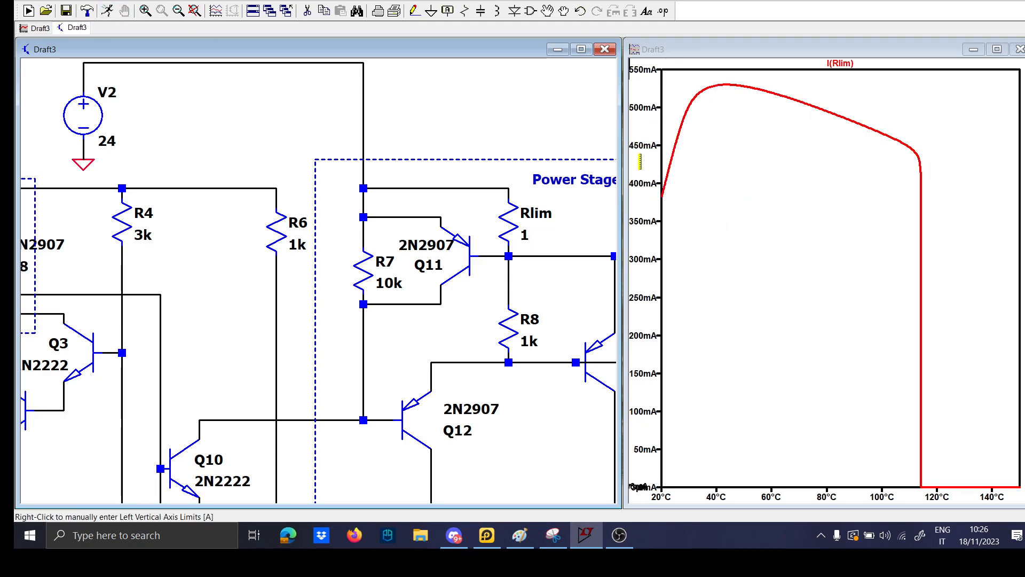
# Set Rlim's value to 0.7 and rerun the temperature sweep
pyautogui.rightClick(528, 234)
pyautogui.write('0.7')
pyautogui.press('Return')
pyautogui.click(107, 11)
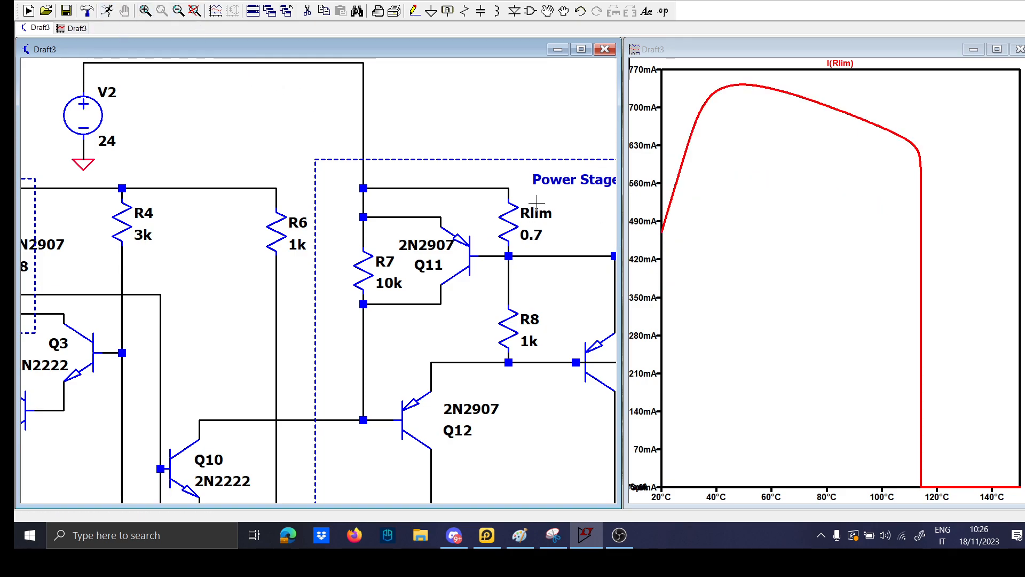
# Change transistor Q11 to the 2N3906 model and rerun the temperature sweep
pyautogui.rightClick(468, 241)
pyautogui.click(593, 232)
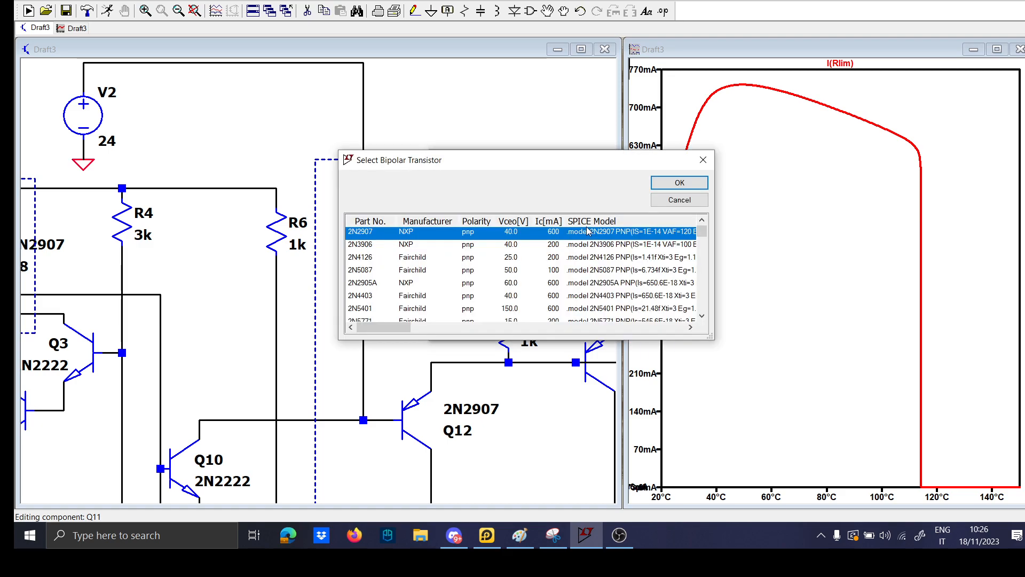
pyautogui.click(589, 244)
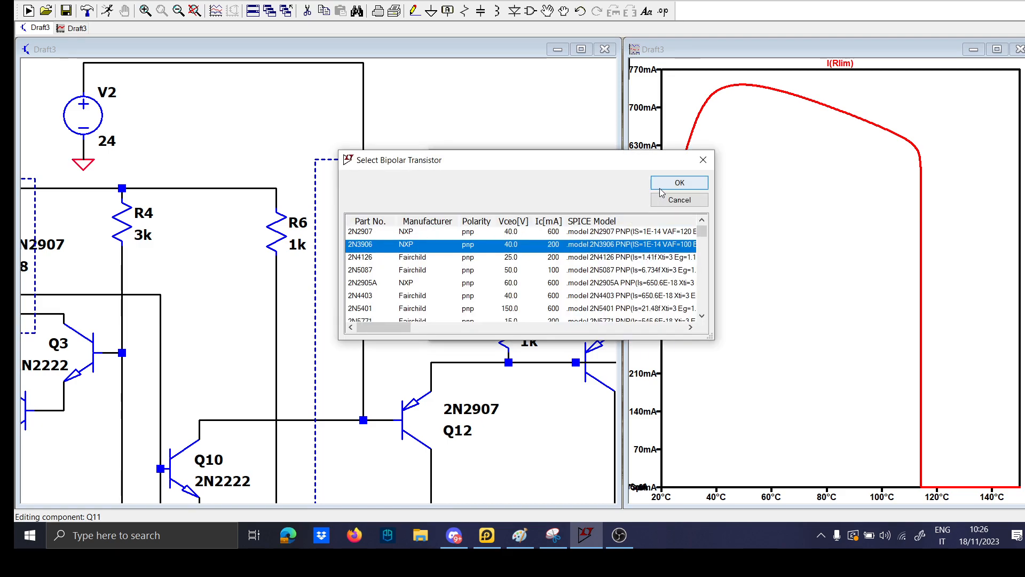
pyautogui.click(679, 182)
pyautogui.click(107, 11)
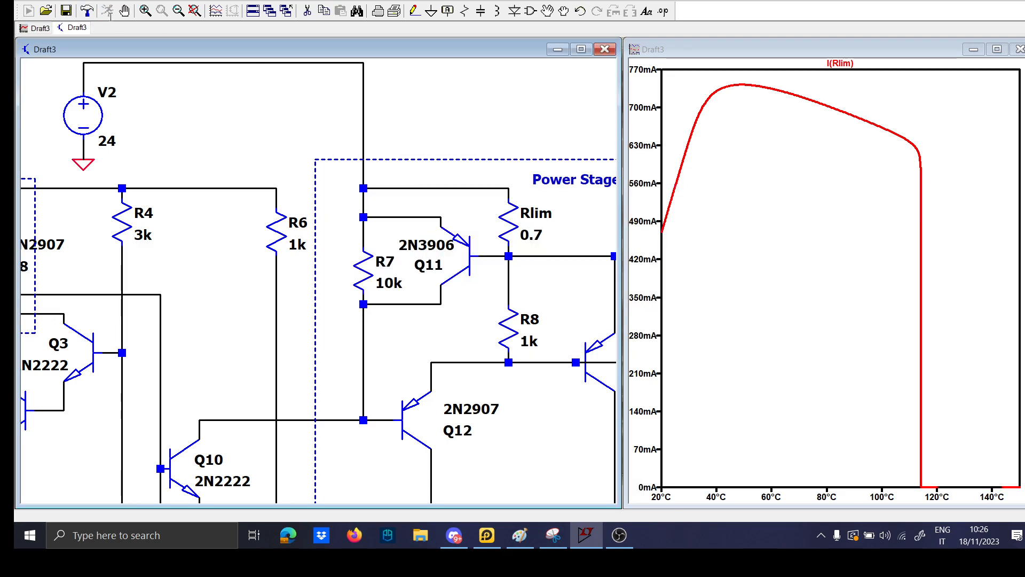
# Change transistor Q11 to the BC807-25 model and rerun the temperature sweep
pyautogui.rightClick(494, 247)
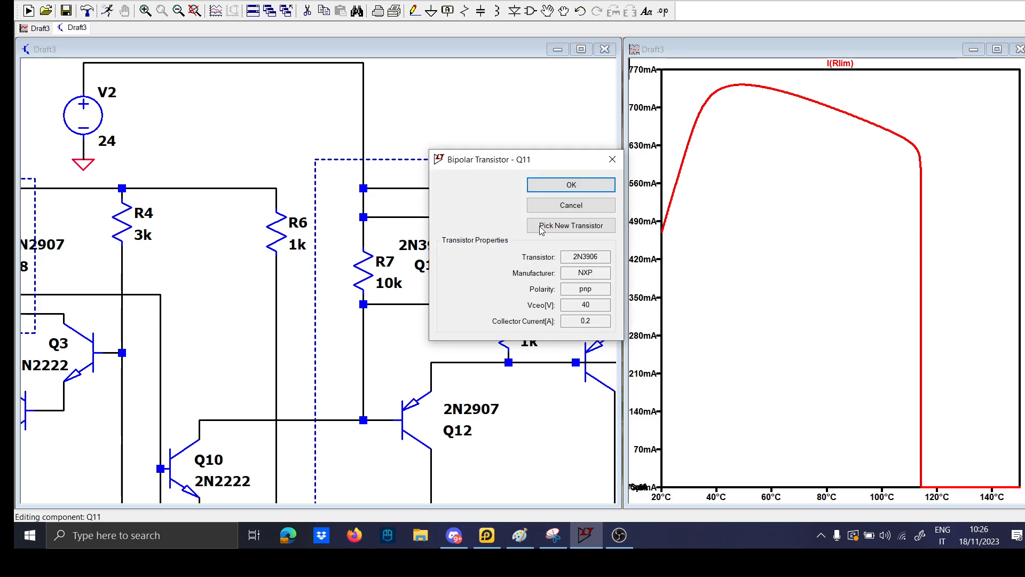
pyautogui.click(539, 230)
pyautogui.scroll(-3, 555, 270)
pyautogui.click(537, 270)
pyautogui.click(664, 184)
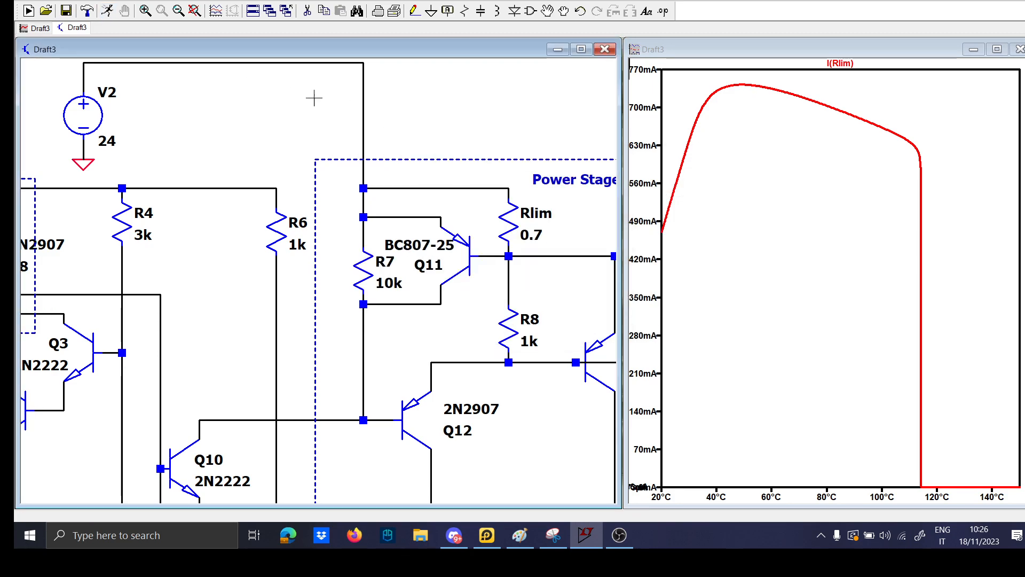
pyautogui.click(106, 13)
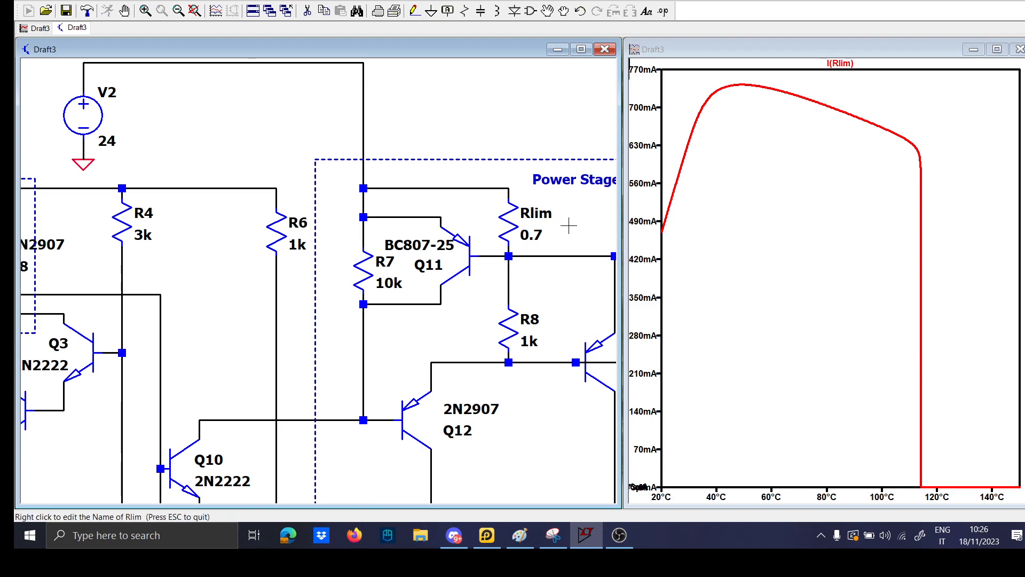
# Set Rlim back to 1 and rerun the sweep with the BC807-25 as Q11
pyautogui.rightClick(533, 236)
pyautogui.write('1')
pyautogui.press('Return')
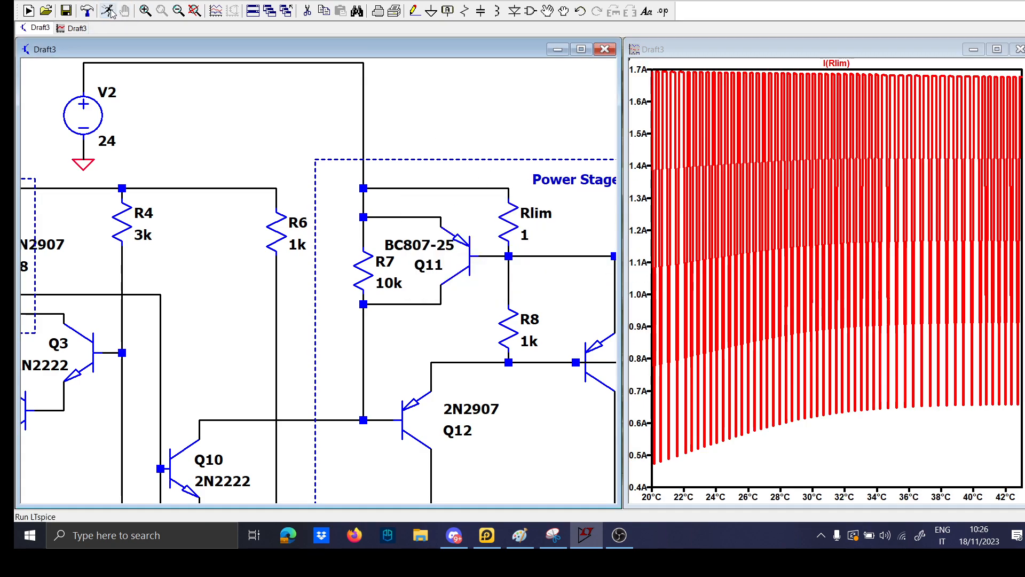
pyautogui.rightClick(453, 252)
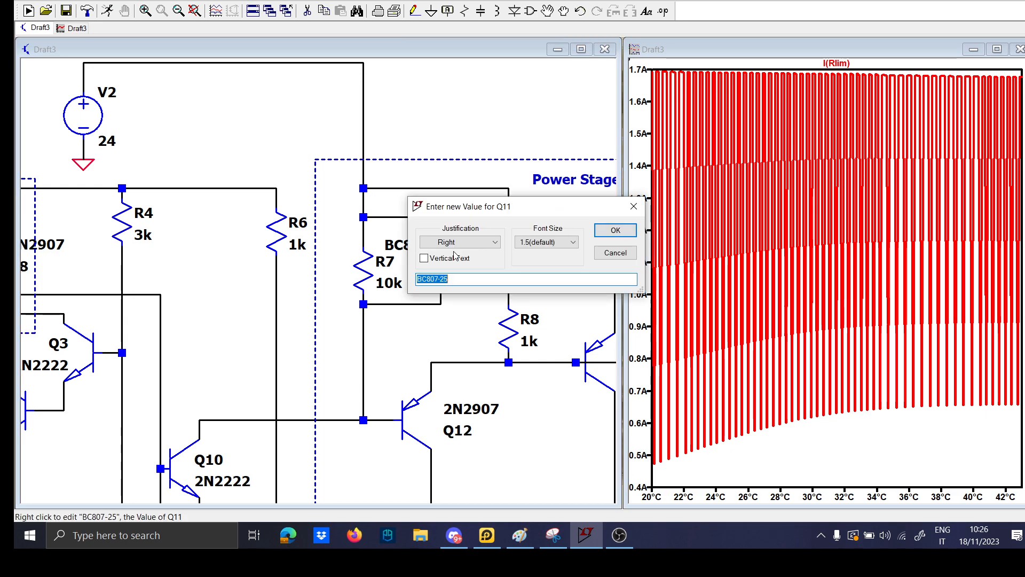
pyautogui.click(617, 228)
pyautogui.rightClick(451, 248)
pyautogui.click(633, 206)
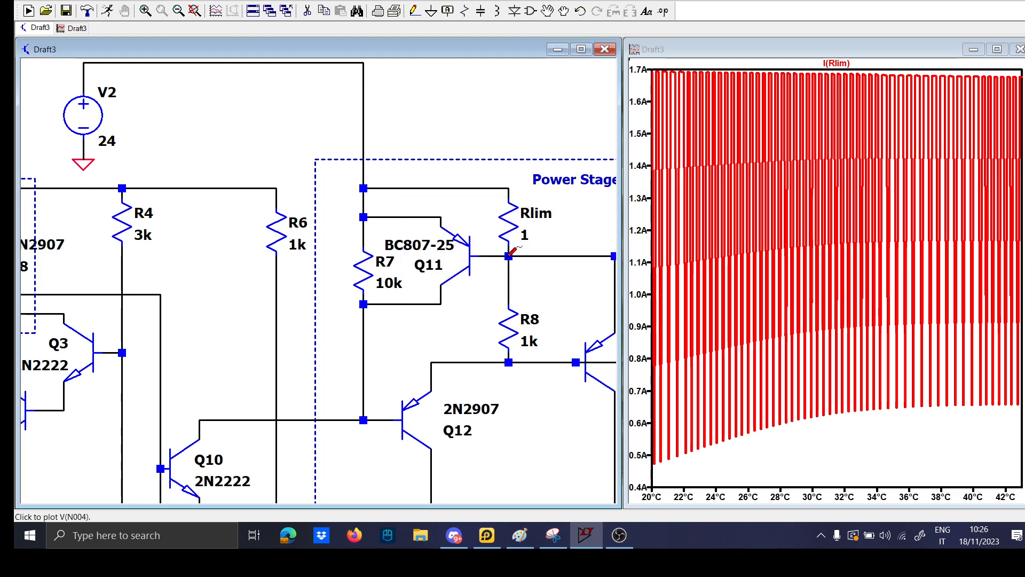
# Change transistor Q11 to the 2N4126 model and rerun the temperature sweep
pyautogui.rightClick(476, 262)
pyautogui.click(534, 227)
pyautogui.scroll(10, 479, 267)
pyautogui.click(479, 258)
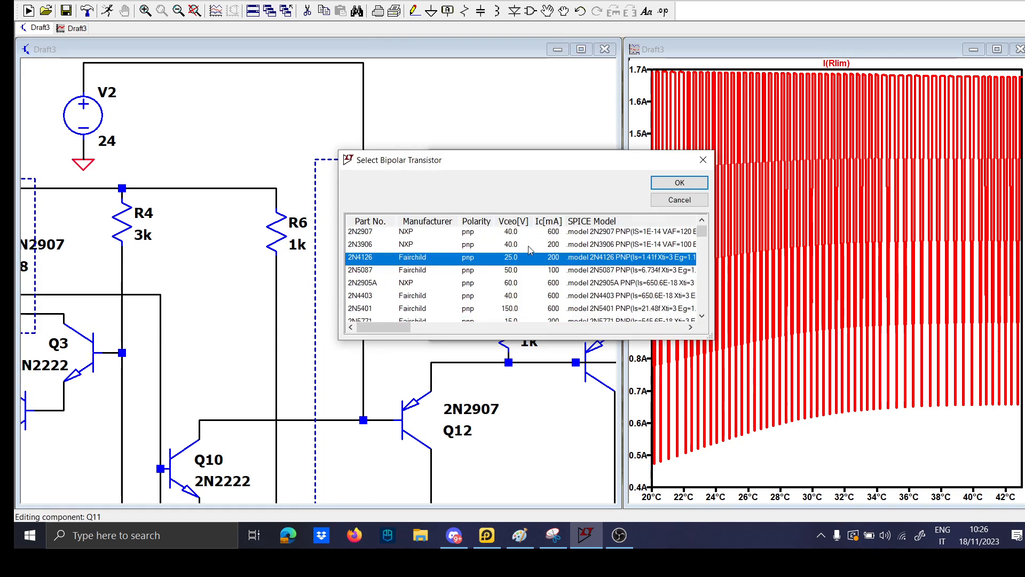
pyautogui.click(654, 187)
pyautogui.click(108, 11)
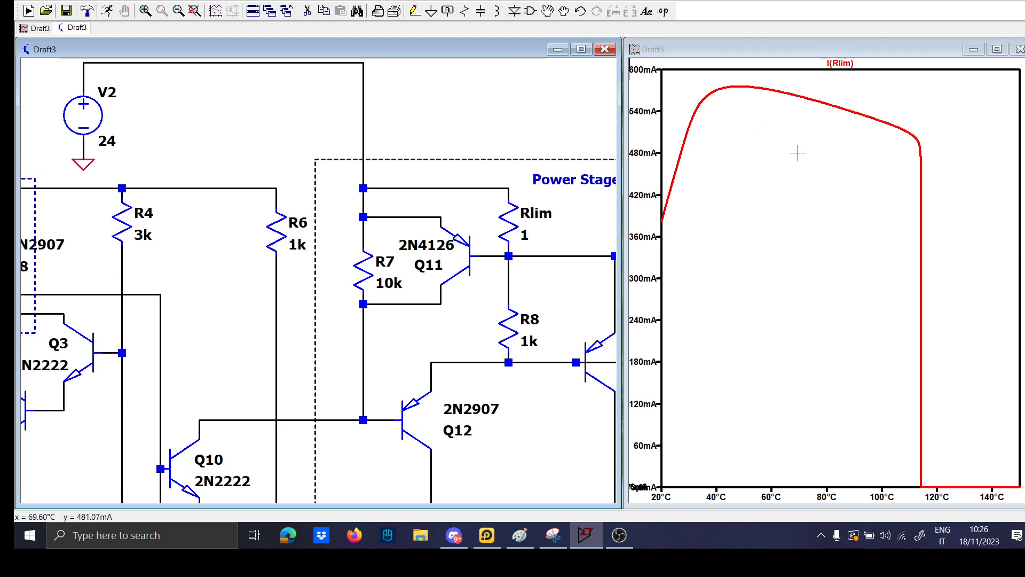
# Plot the power dissipation of output transistor Q13, followed by that of Q14
pyautogui.scroll(-2, 543, 444)
pyautogui.scroll(-2, 501, 286)
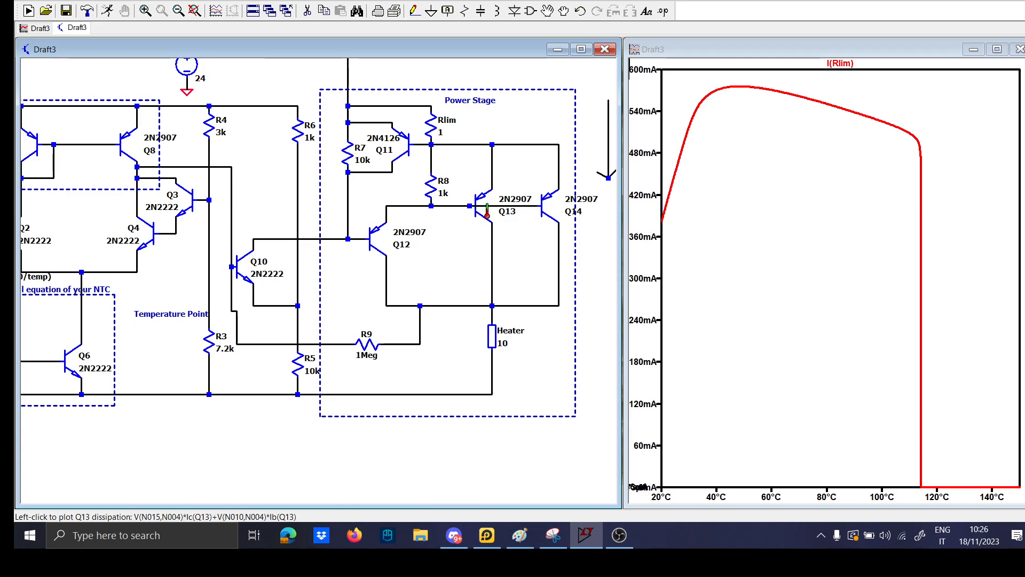
pyautogui.keyDown('alt'); pyautogui.click(479, 230); pyautogui.keyUp('alt')
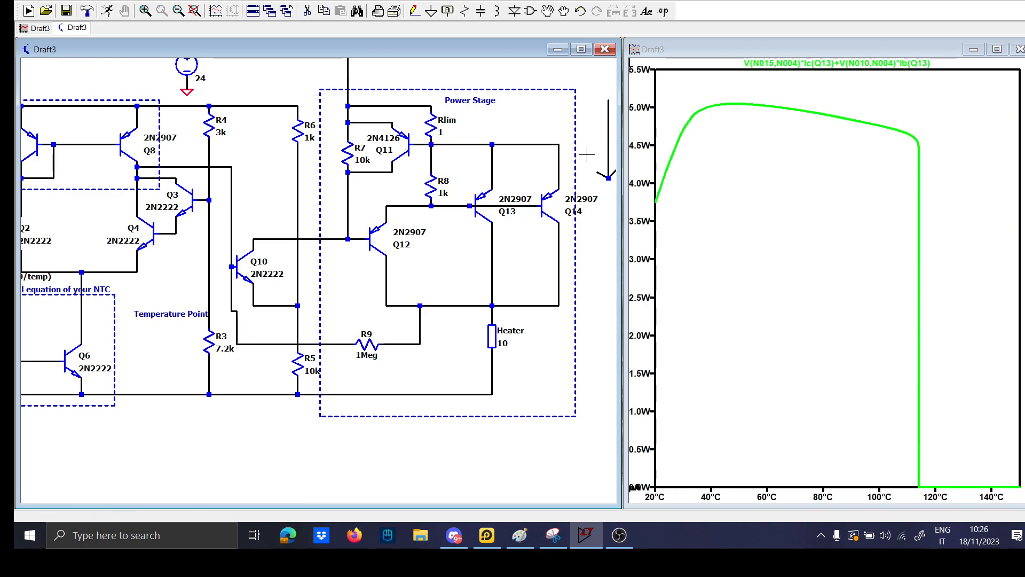
pyautogui.keyDown('alt'); pyautogui.click(555, 212); pyautogui.keyUp('alt')
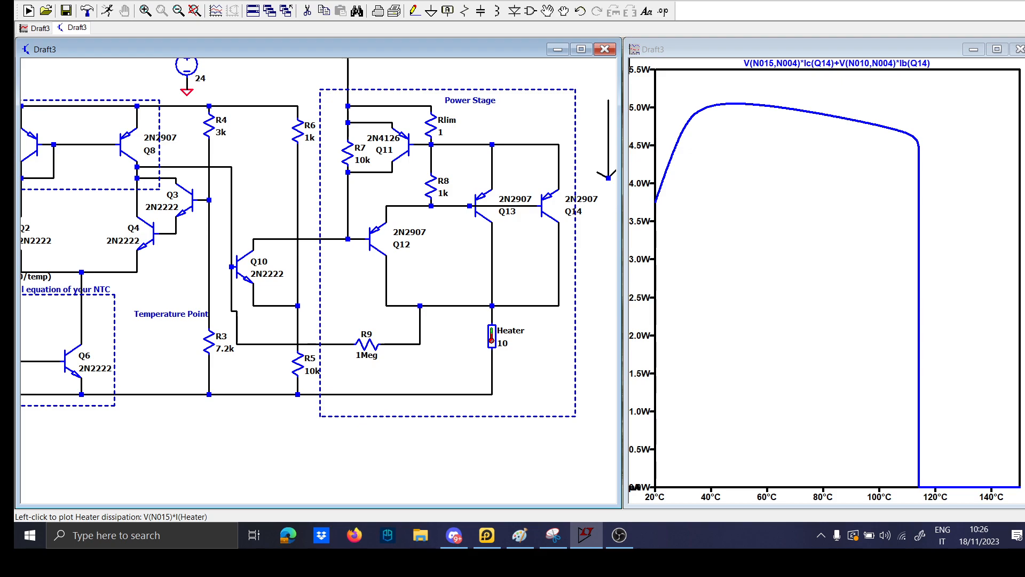
# Plot the power dissipation of the Heater resistor over temperature
pyautogui.keyDown('alt'); pyautogui.click(492, 337); pyautogui.keyUp('alt')
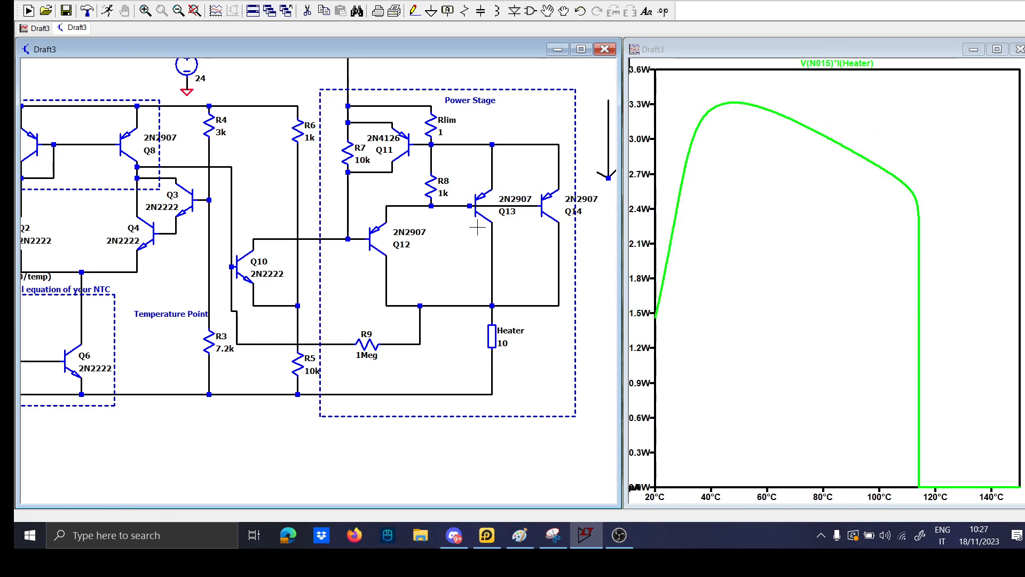
# Plot only the R2/NTC divider node voltage over temperature, and add the R4/R3 reference node voltage for comparison
pyautogui.scroll(-3, 279, 338)
pyautogui.scroll(4, 248, 315)
pyautogui.moveTo(247, 315); pyautogui.dragTo(483, 314)
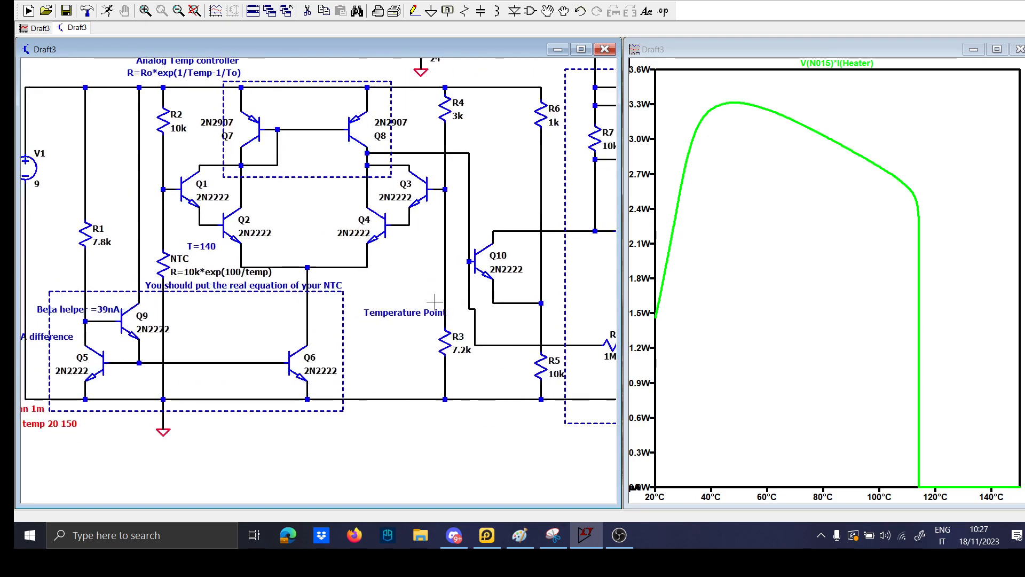
pyautogui.doubleClick(164, 190)
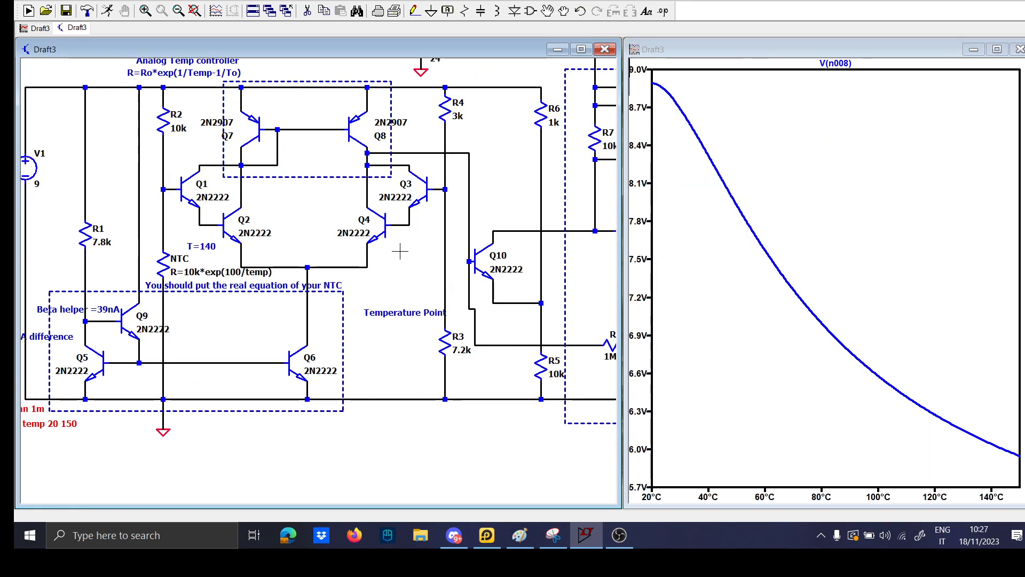
pyautogui.click(448, 233)
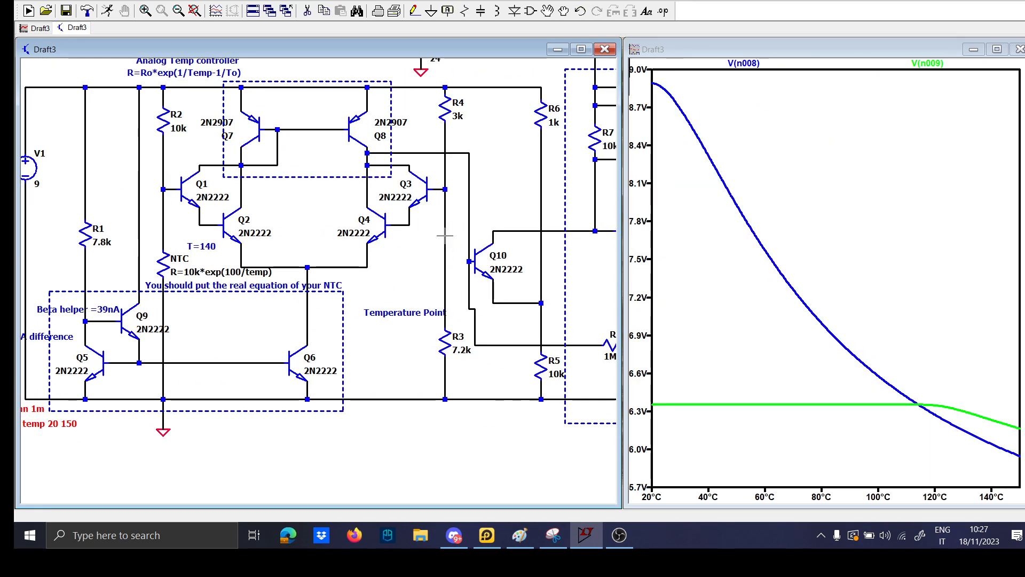
# Set the temperature-point resistor R3 to 6k and rerun the temperature sweep
pyautogui.rightClick(458, 356)
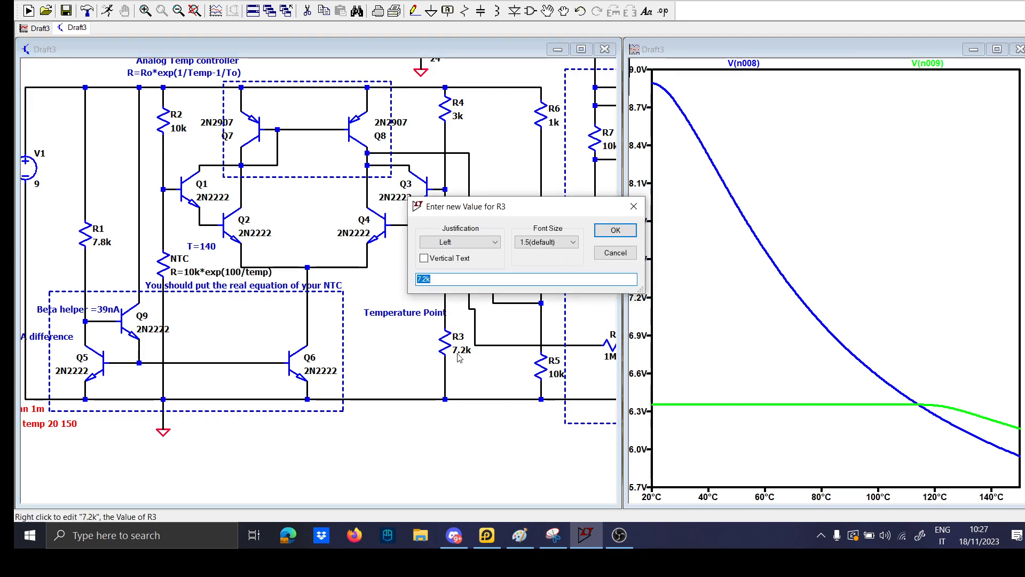
pyautogui.write('6k')
pyautogui.press('Return')
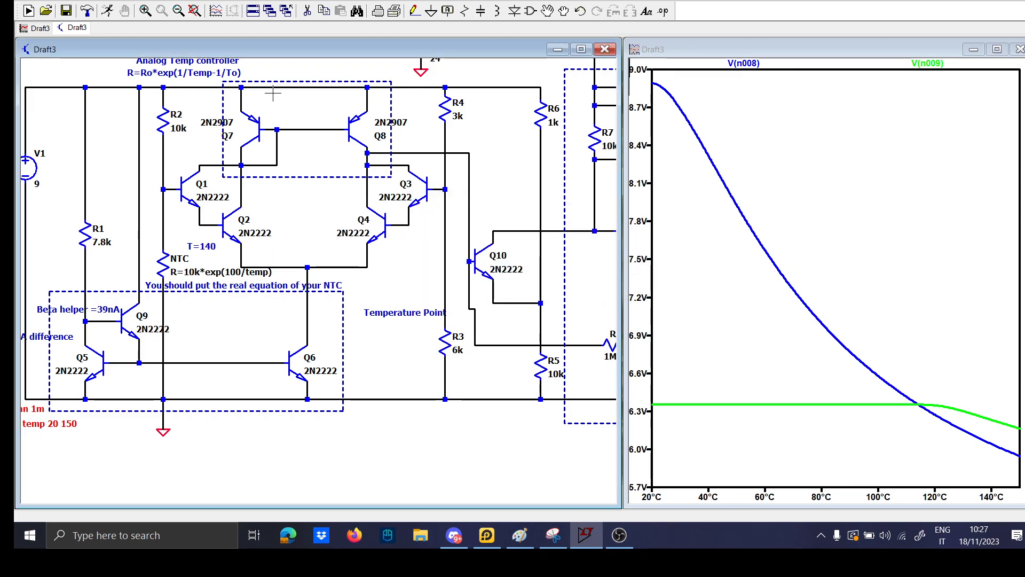
pyautogui.click(107, 10)
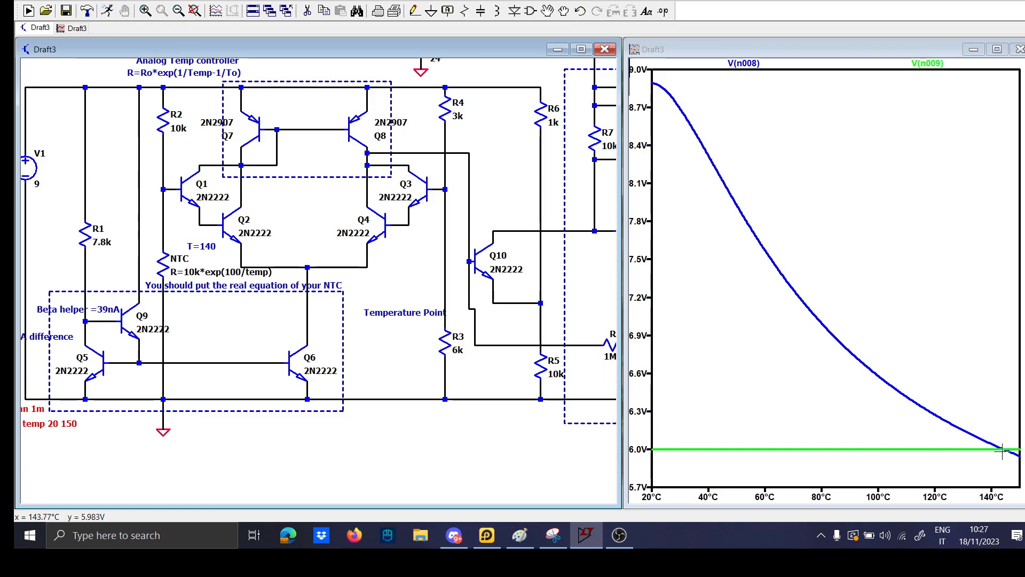
# Add the heater voltage to the plot, zoom in on the 136–148 °C range, and restore the full plot range
pyautogui.hscroll(10, 457, 371)
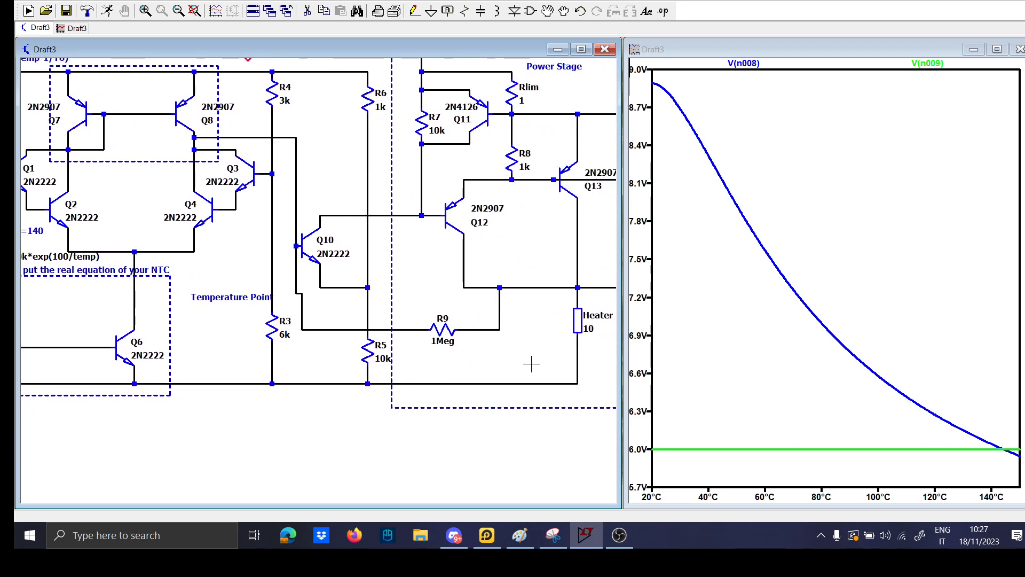
pyautogui.click(447, 289)
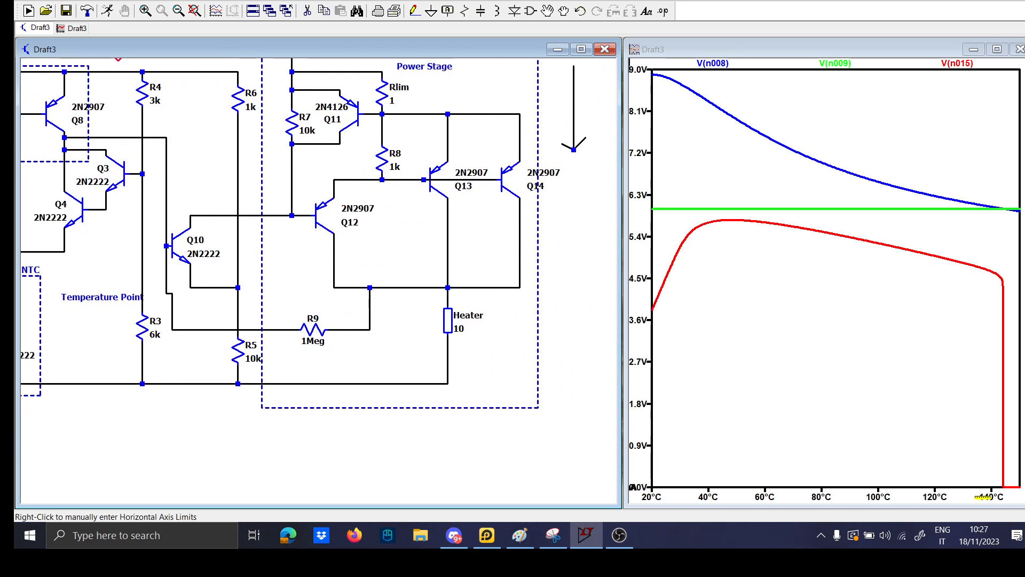
pyautogui.click(1014, 497)
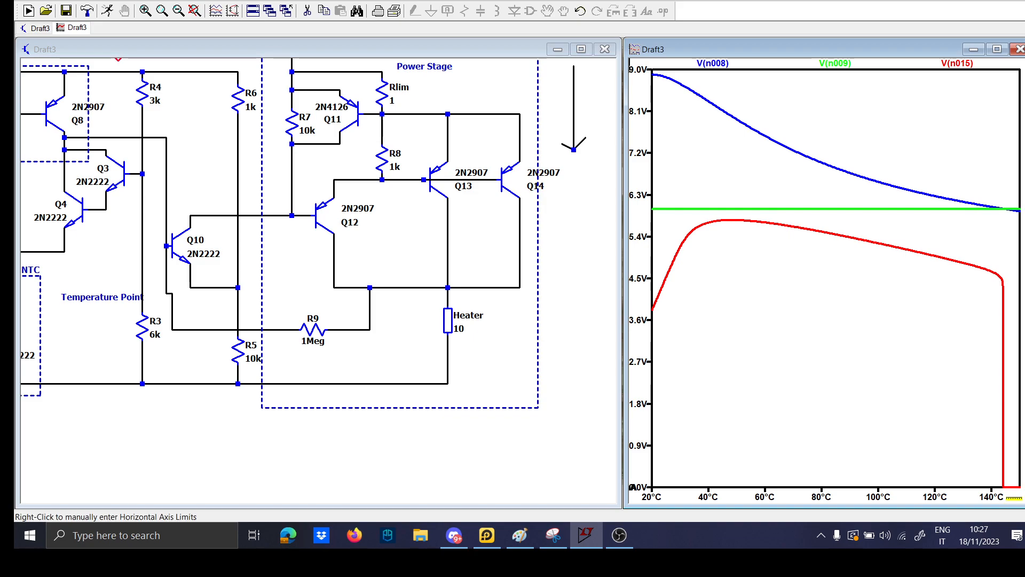
pyautogui.moveTo(1013, 497); pyautogui.dragTo(981, 248)
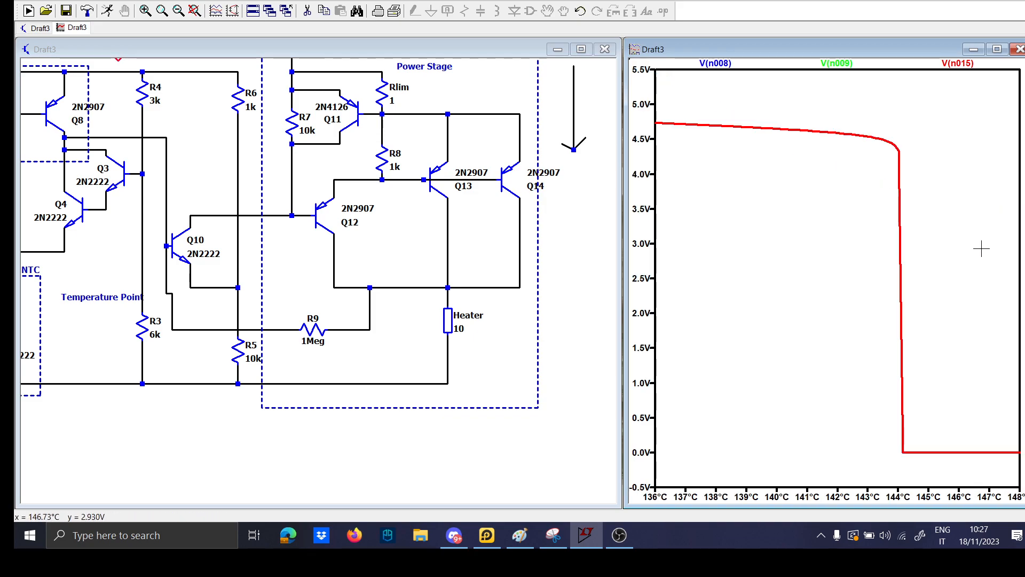
pyautogui.rightClick(968, 238)
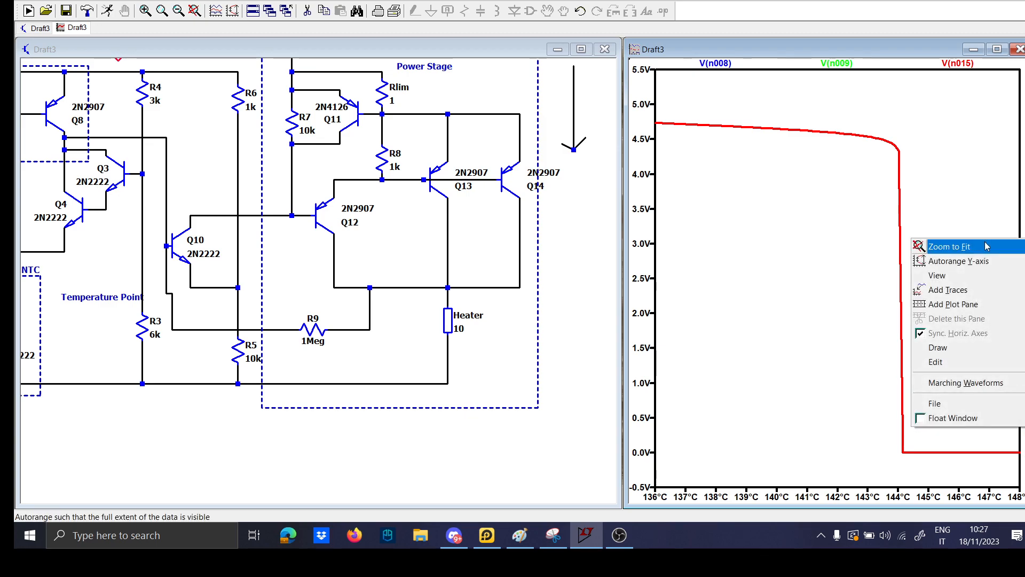
pyautogui.click(886, 272)
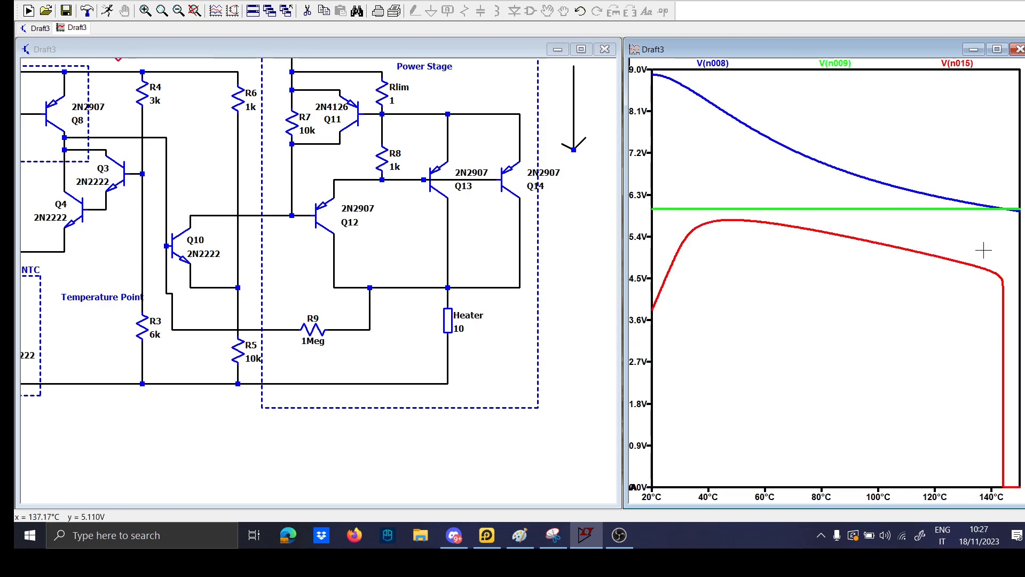
# Examine the complete controller schematic, including the current-limiting section around Q11 and Rlim in the power stage
pyautogui.scroll(-5, 409, 263)
pyautogui.scroll(3, 314, 299)
pyautogui.moveTo(172, 335)
pyautogui.mouseDown()
pyautogui.moveTo(350, 411)
pyautogui.moveTo(263, 395)
pyautogui.mouseUp()
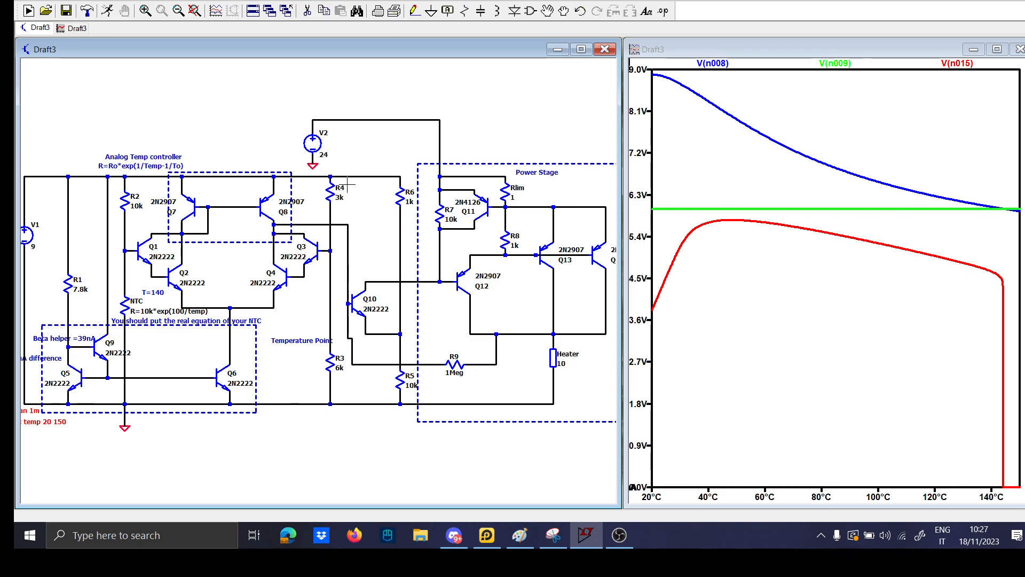
pyautogui.scroll(3, 478, 194)
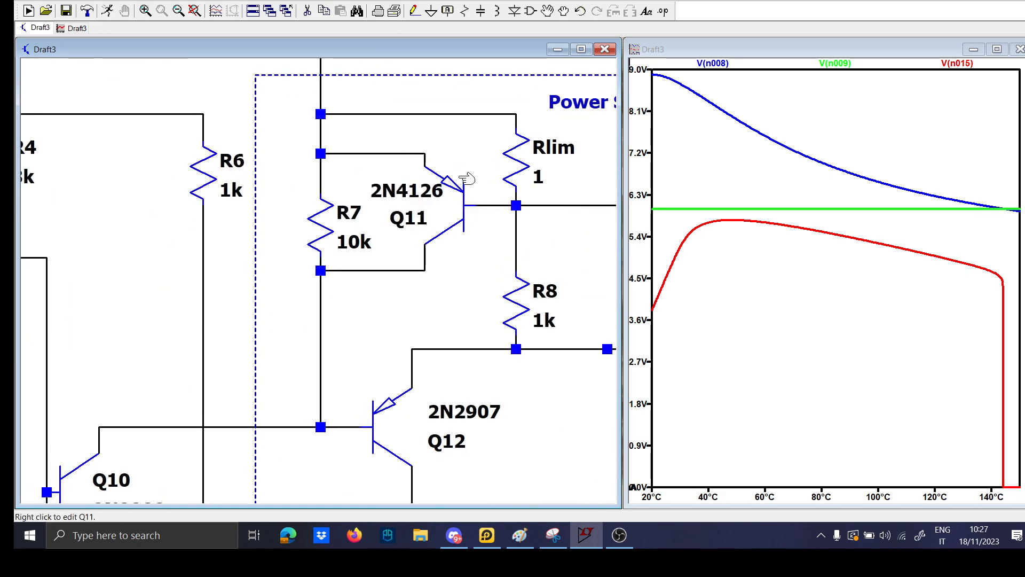
pyautogui.scroll(-5, 372, 168)
pyautogui.scroll(1, 407, 255)
pyautogui.scroll(-1, 407, 254)
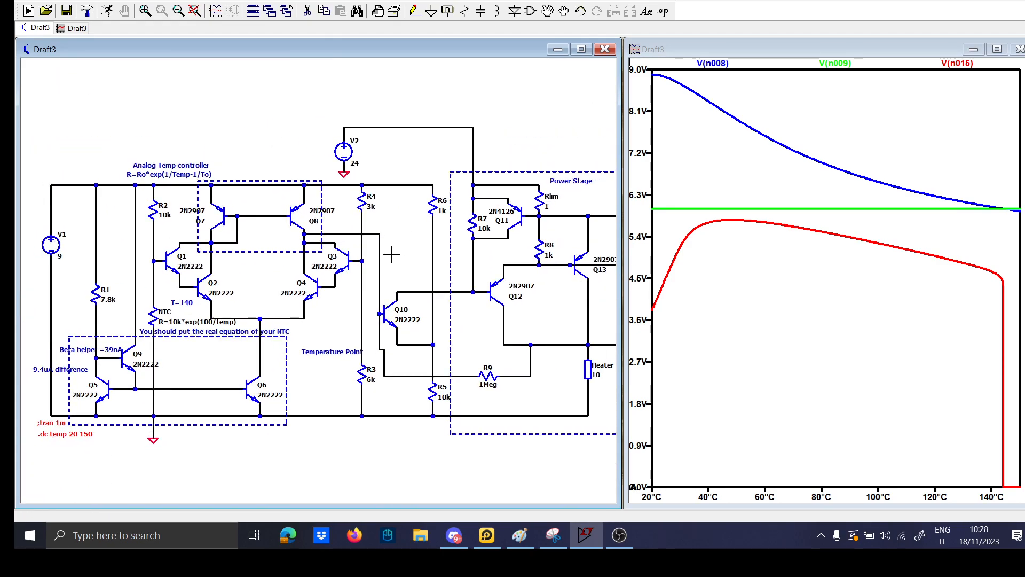
pyautogui.moveTo(392, 255); pyautogui.dragTo(322, 253)
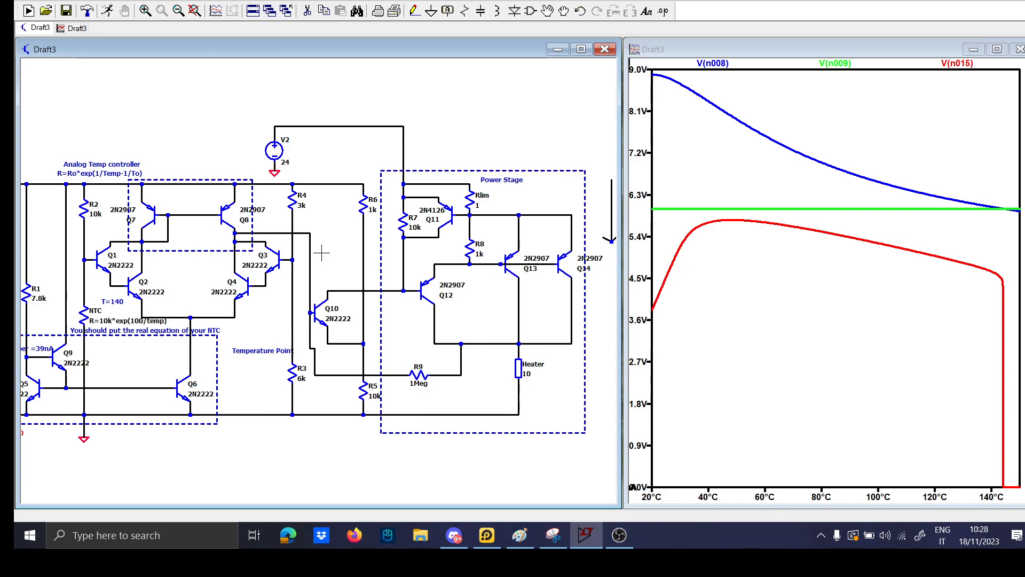
# Delete feedback resistor R9 together with the wires linking it to the heater output and the base of Q10
pyautogui.click(444, 375)
pyautogui.click(106, 12)
pyautogui.click(418, 374)
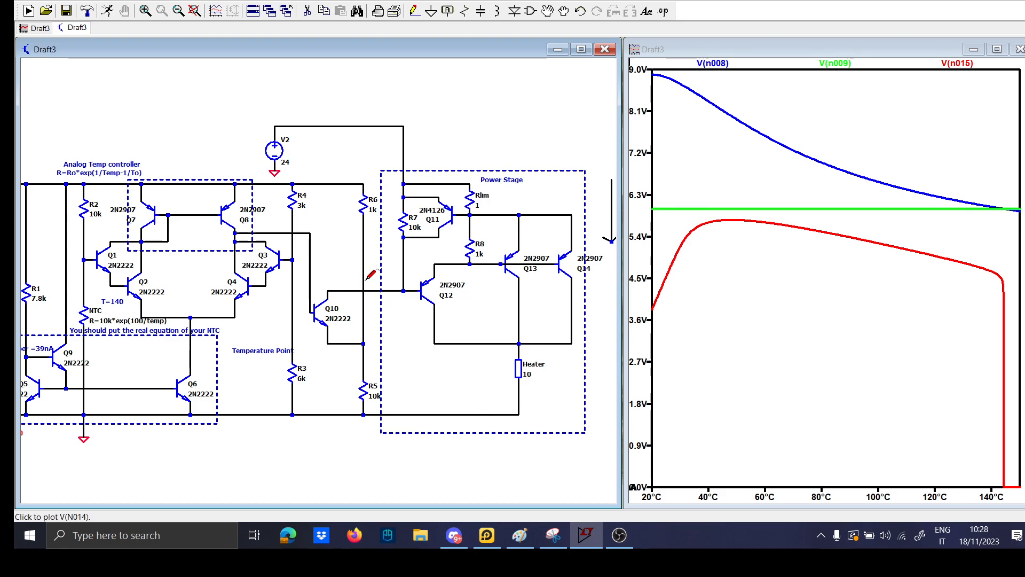
pyautogui.scroll(-3, 374, 379)
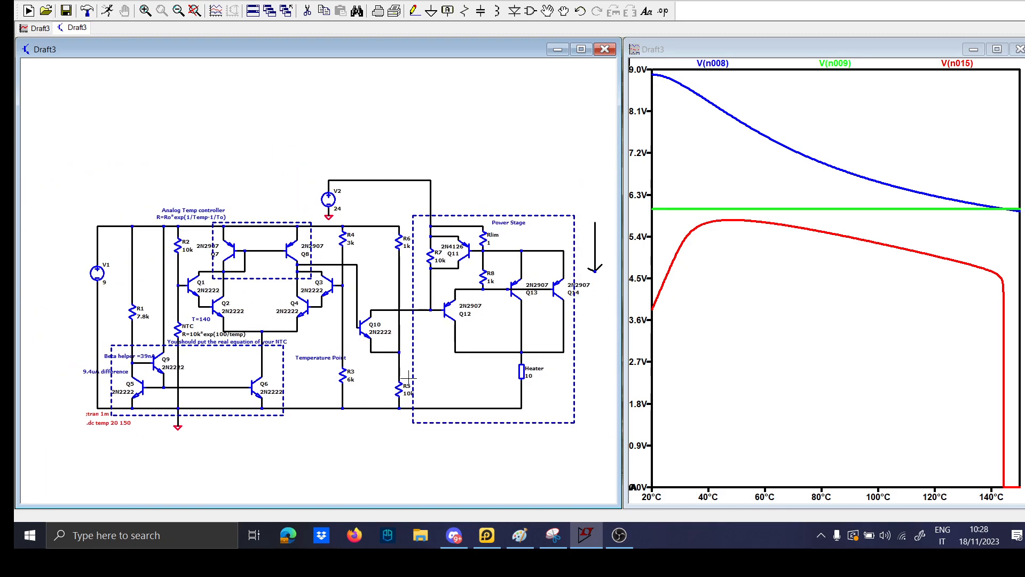
pyautogui.scroll(1, 406, 377)
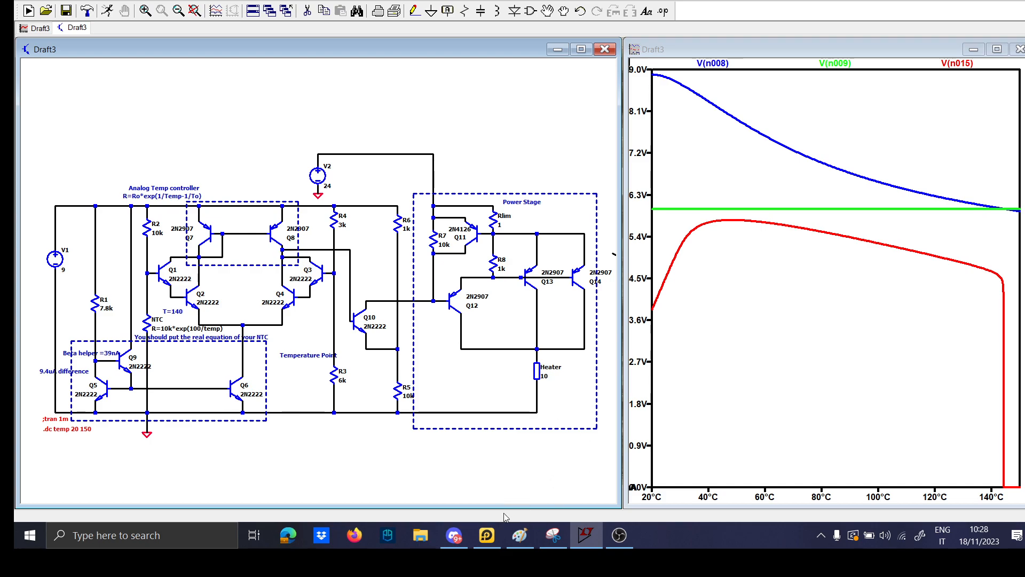
pyautogui.click(585, 538)
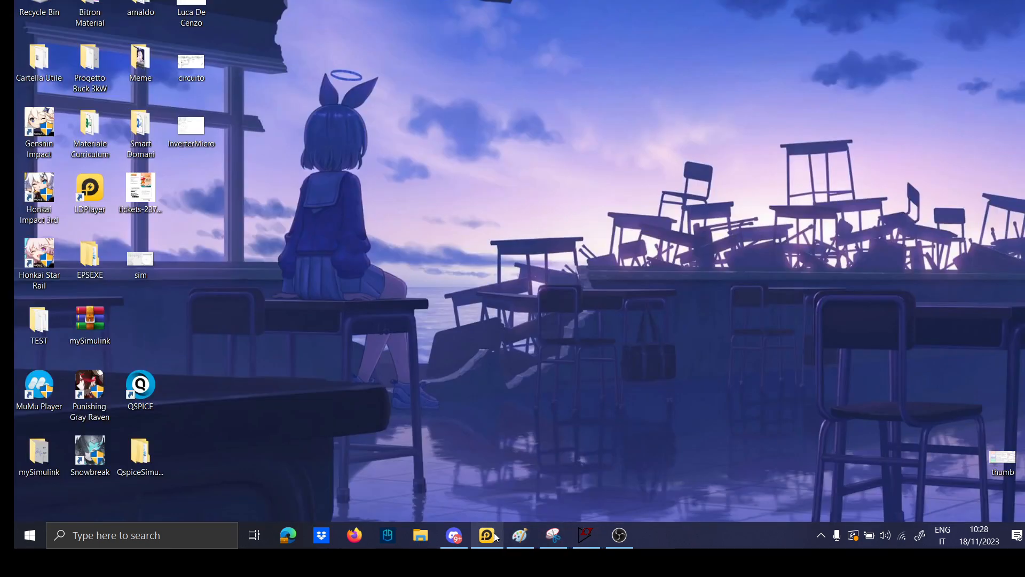
pyautogui.click(619, 535)
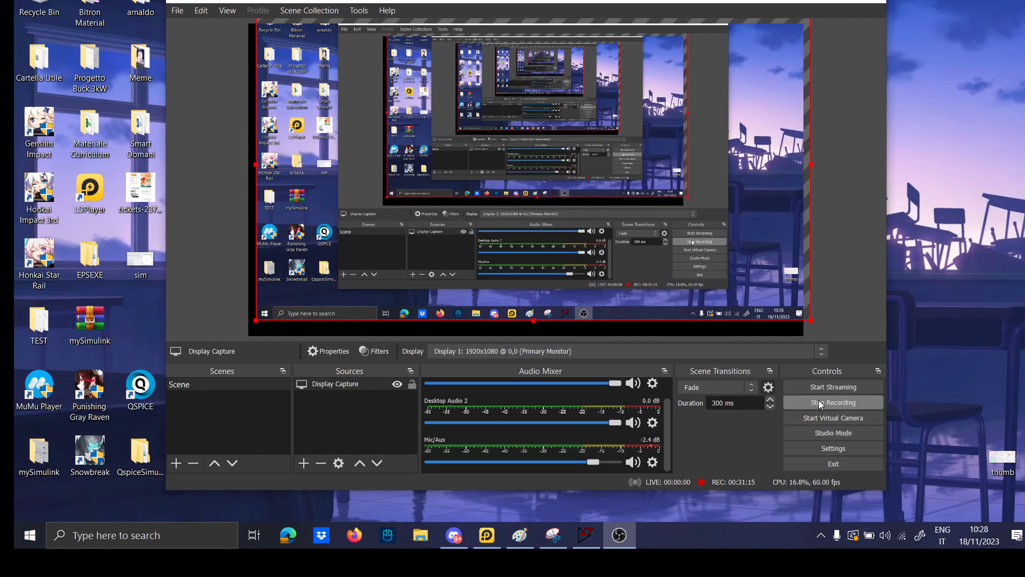